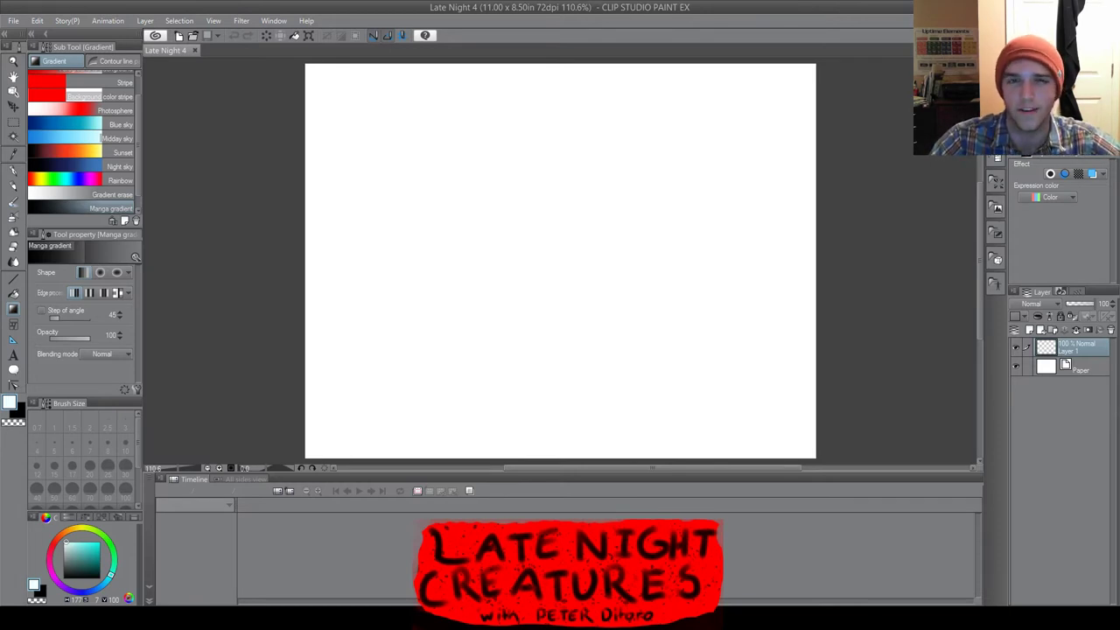
Set up the G-pen with black as the drawing color and a brush size of 10
key(p)
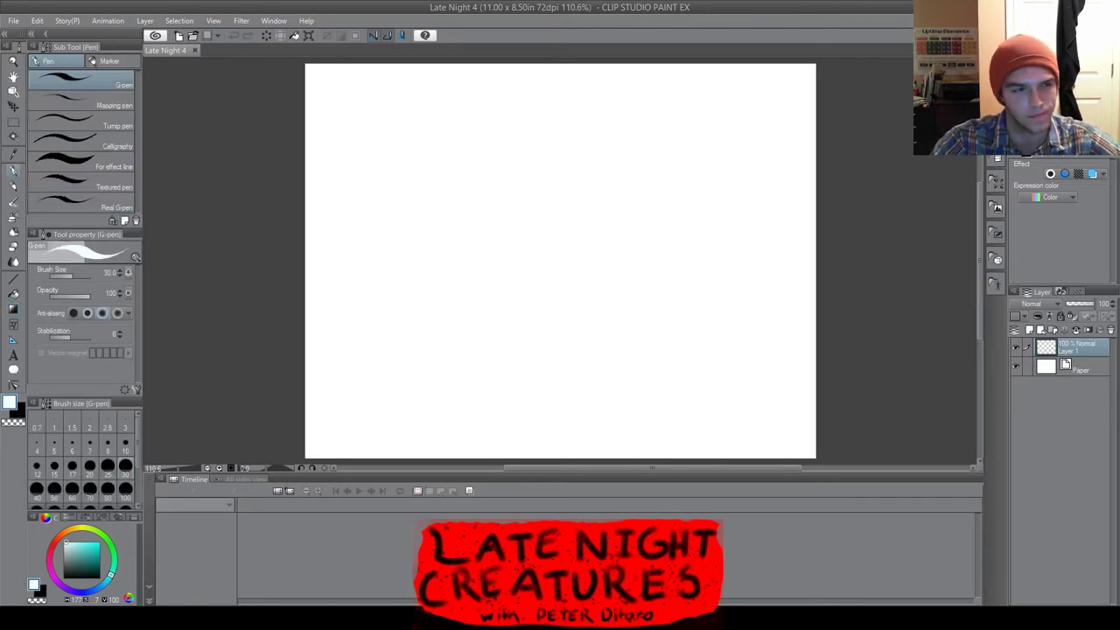
key(x)
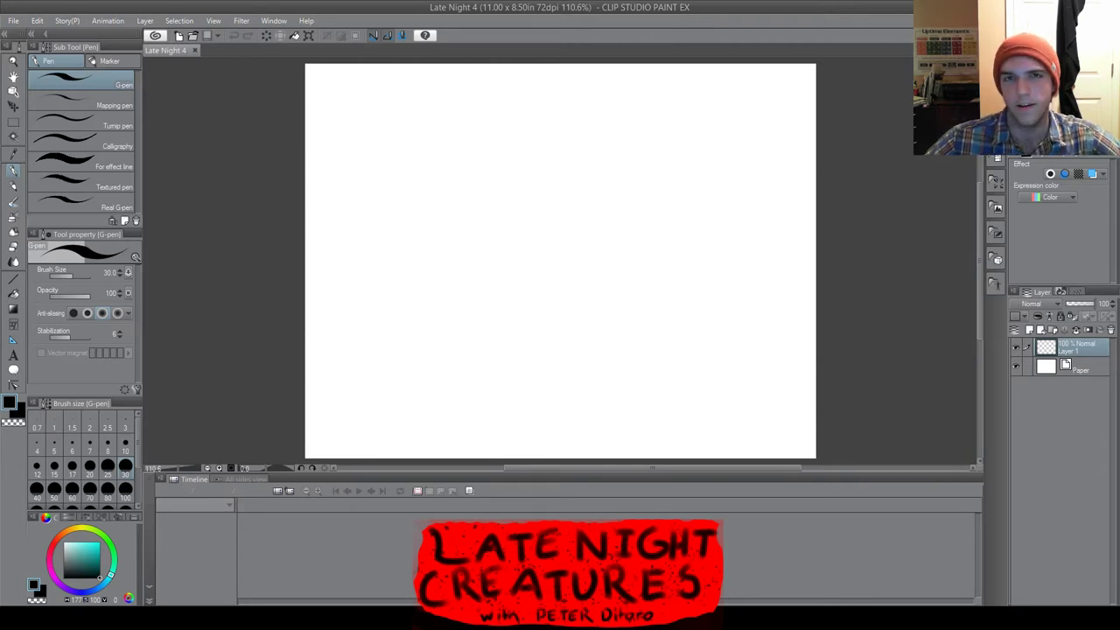
scroll(527, 144, down, 1)
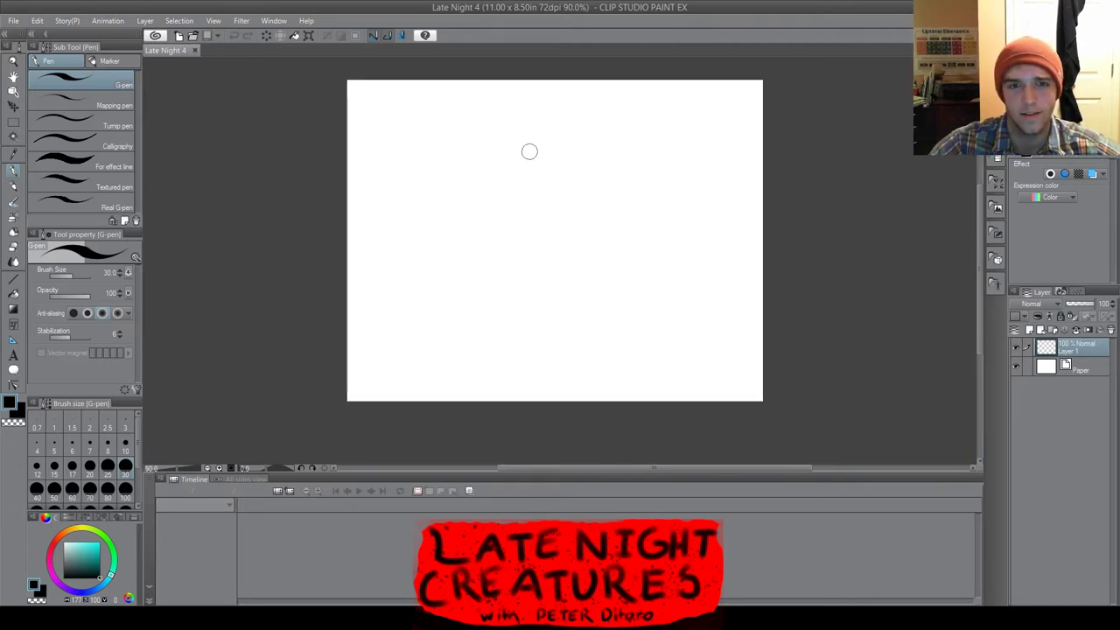
scroll(530, 152, up, 1)
scroll(375, 243, down, 2)
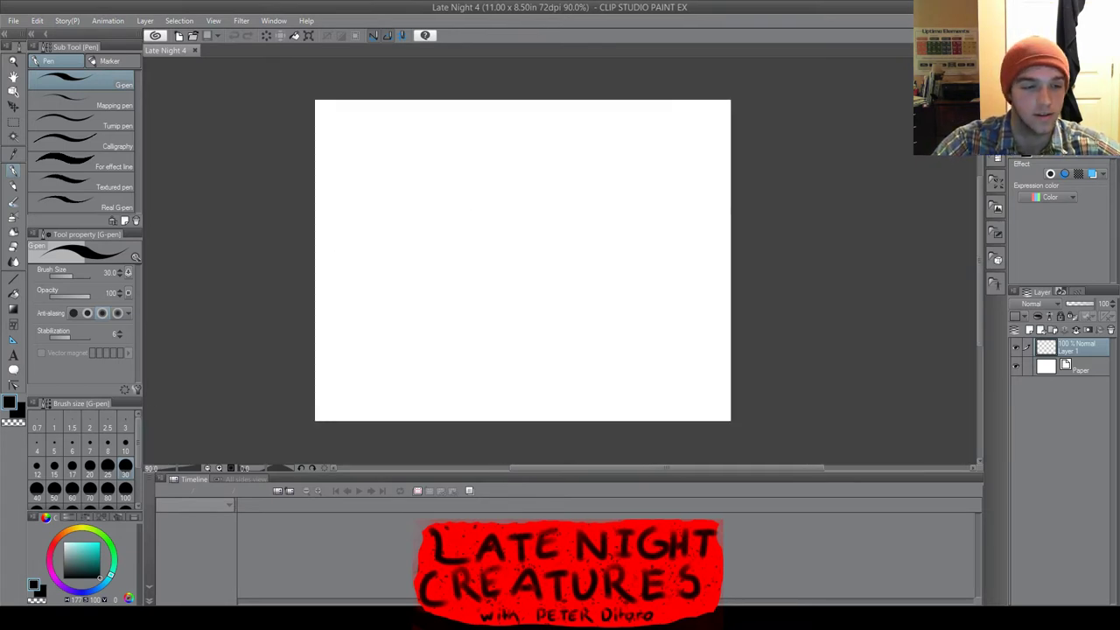
click(125, 445)
scroll(572, 170, up, 2)
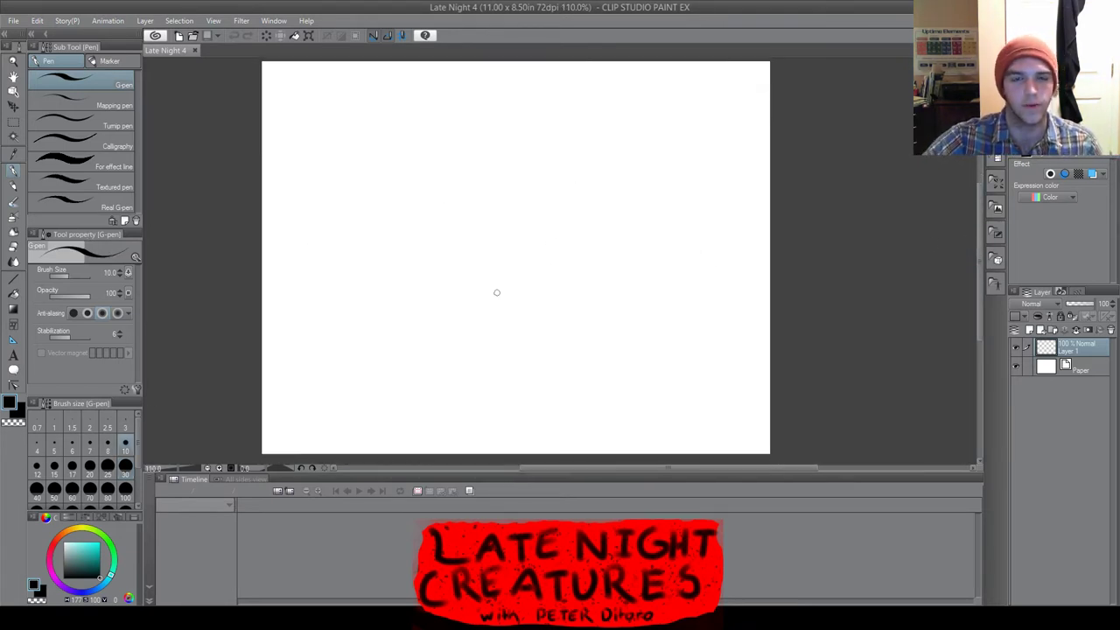
scroll(398, 306, up, 1)
scroll(438, 313, down, 2)
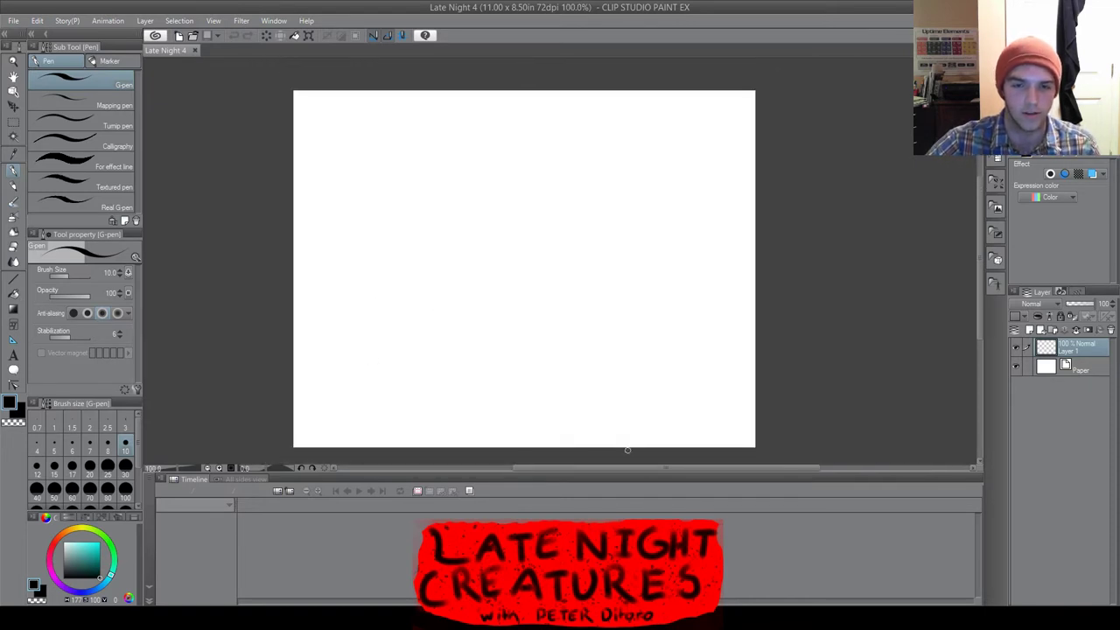
drag(627, 468, 598, 468)
scroll(608, 360, up, 3)
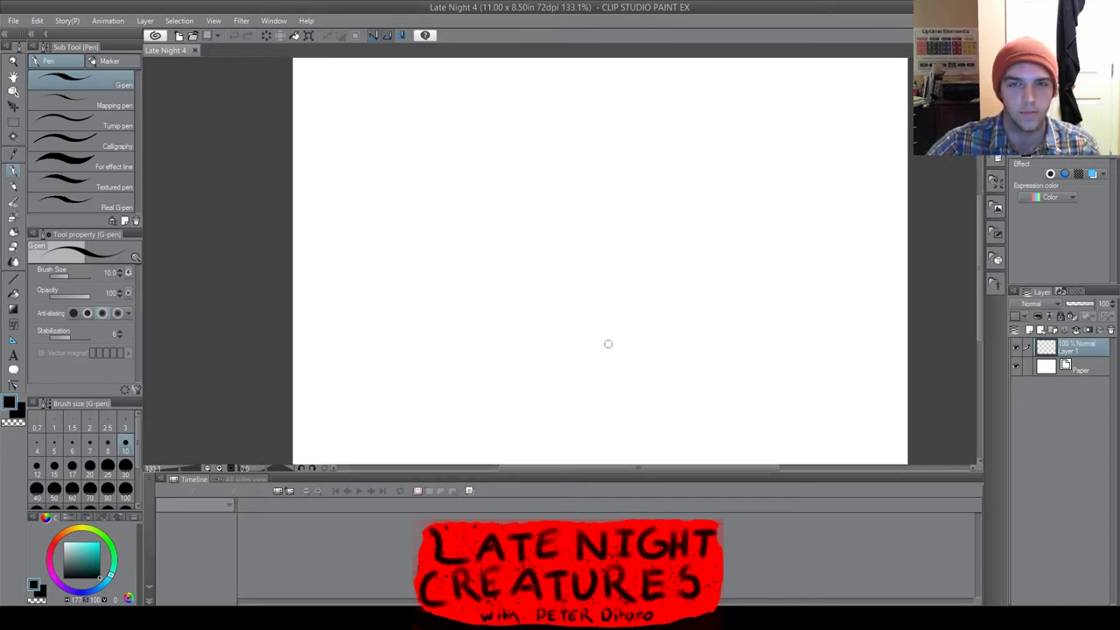
scroll(609, 344, down, 2)
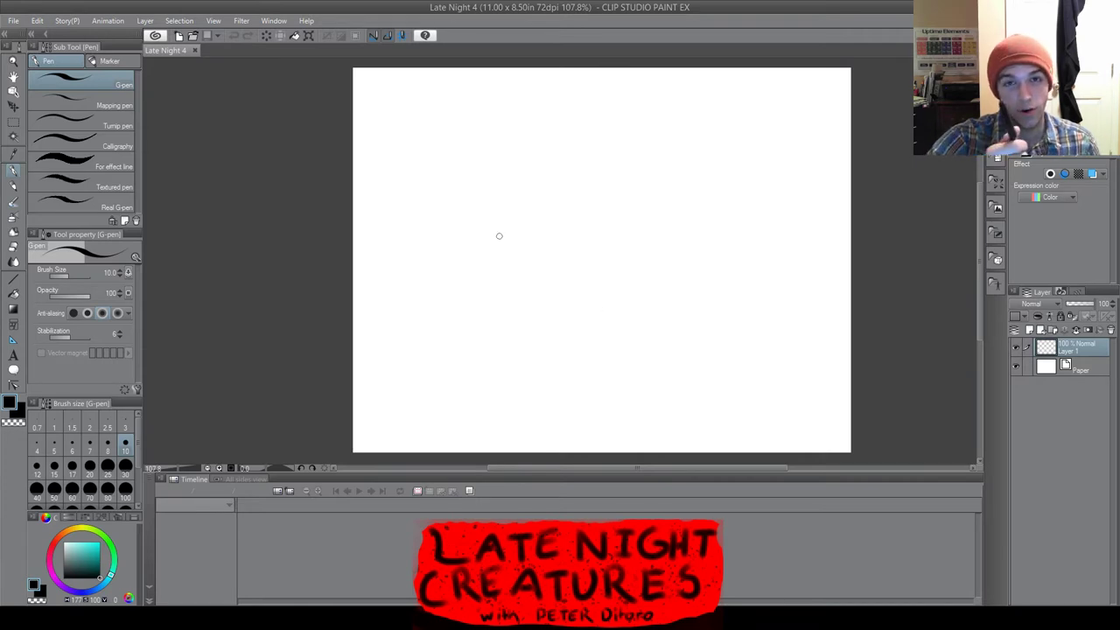
scroll(720, 181, up, 1)
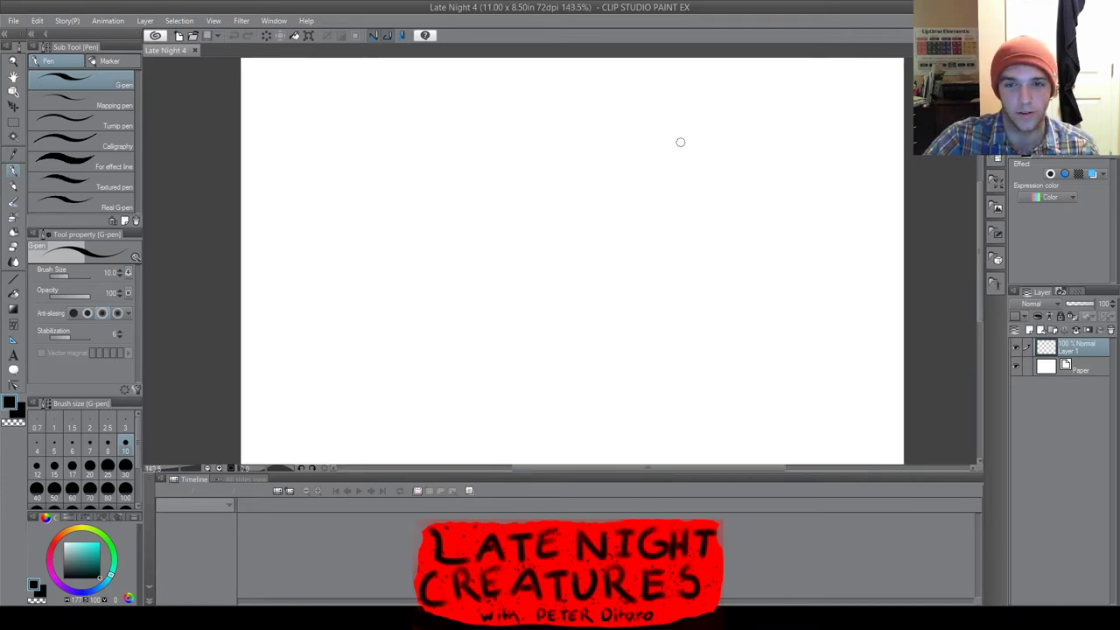
drag(680, 140, 669, 168)
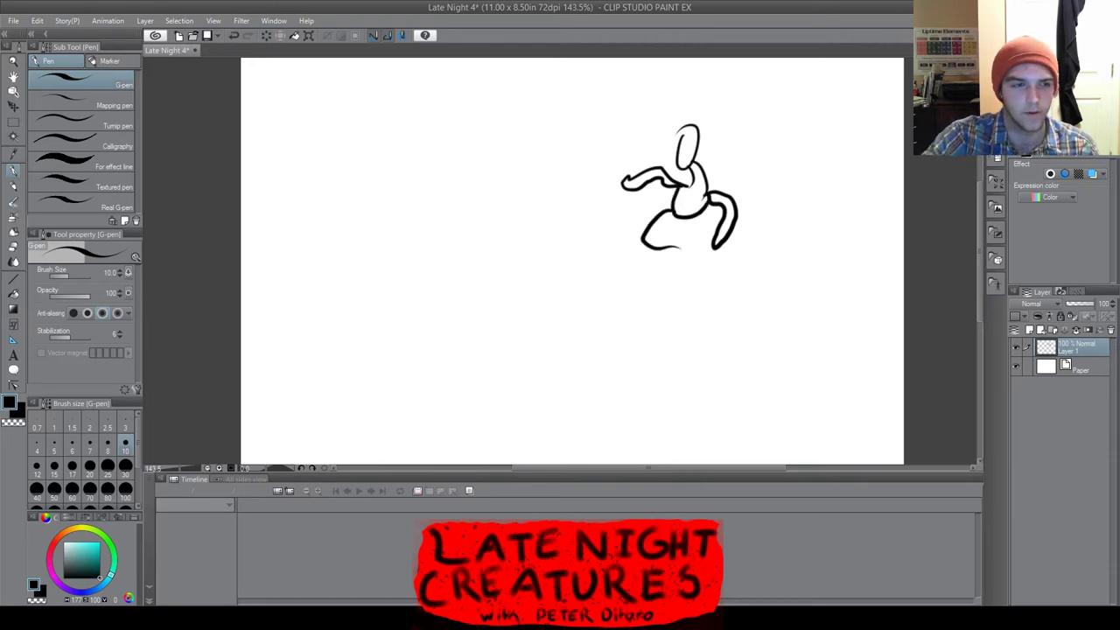
key(ctrl+z)
key(ctrl+z)
key(ctrl+z)
key(ctrl+z)
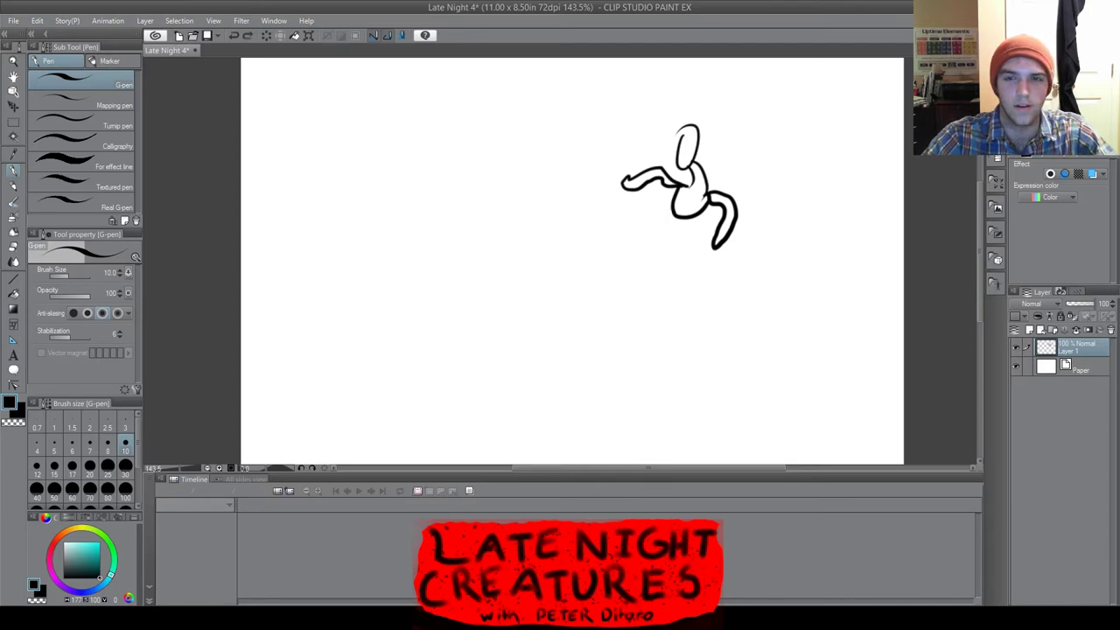
key(ctrl+z)
key(ctrl+z)
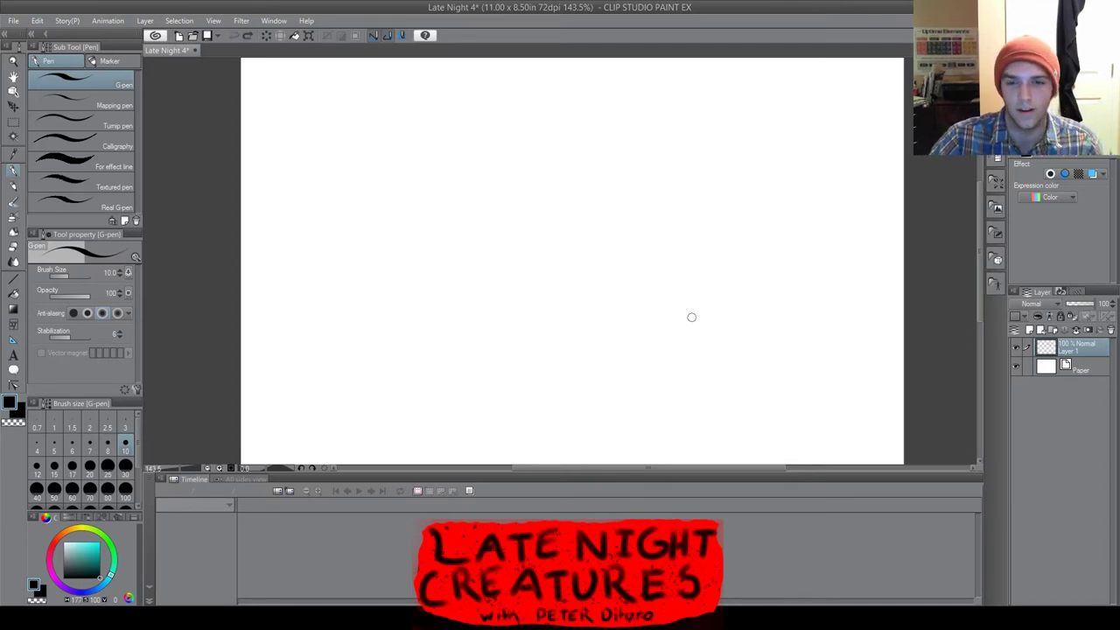
Draw the creature's head outline in profile, with a rounded skull tapering into a long, blunt snout that slants down toward the left
scroll(691, 328, down, 3)
scroll(963, 280, down, 2)
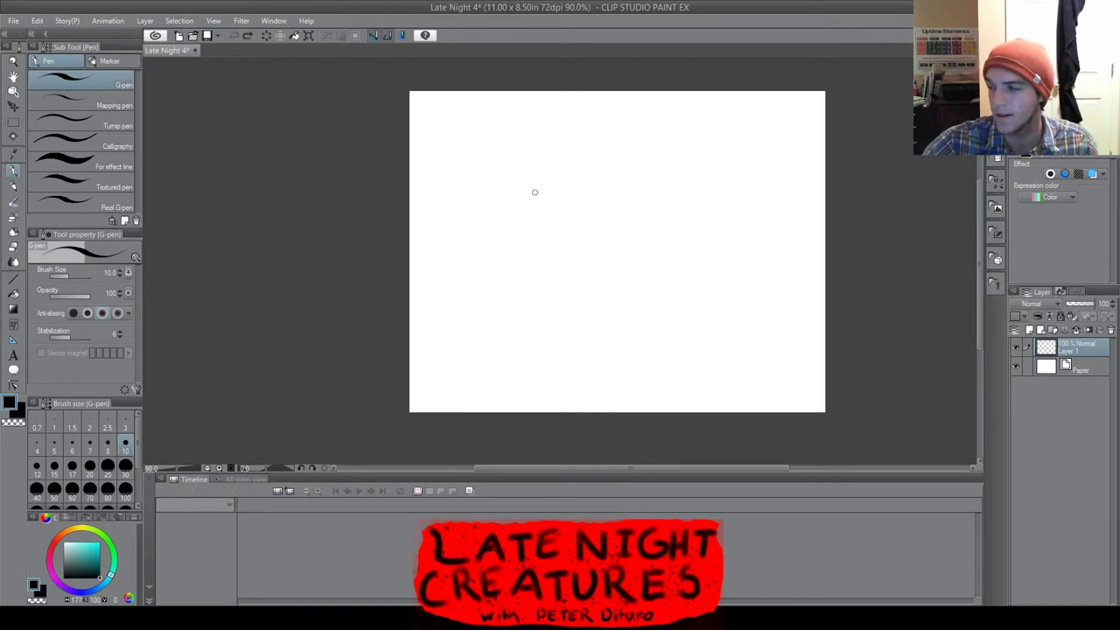
scroll(606, 303, up, 3)
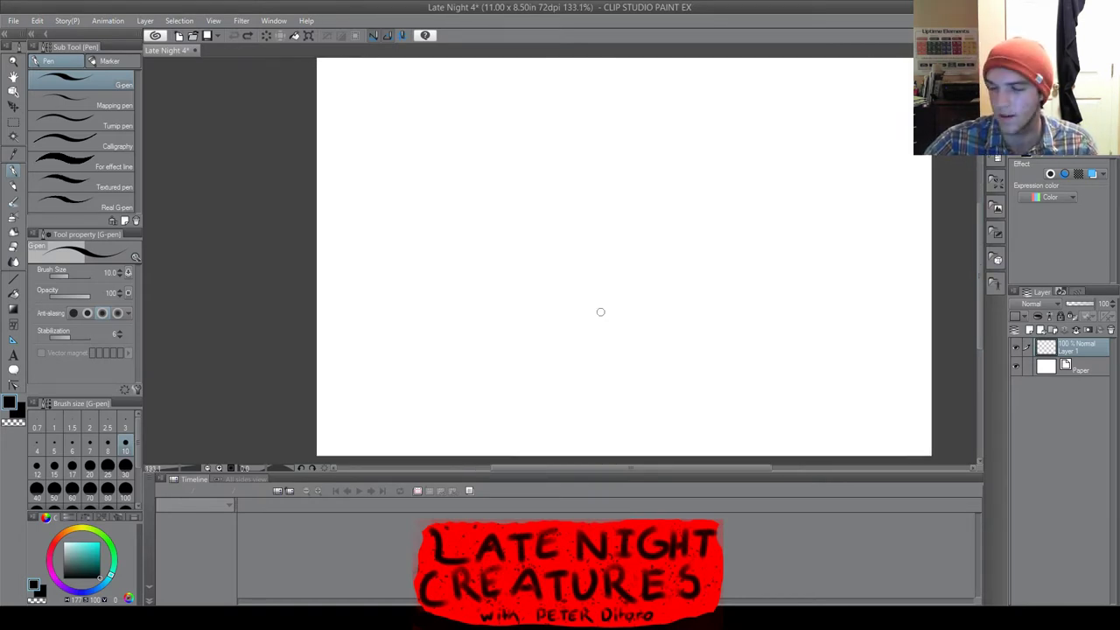
scroll(980, 289, down, 3)
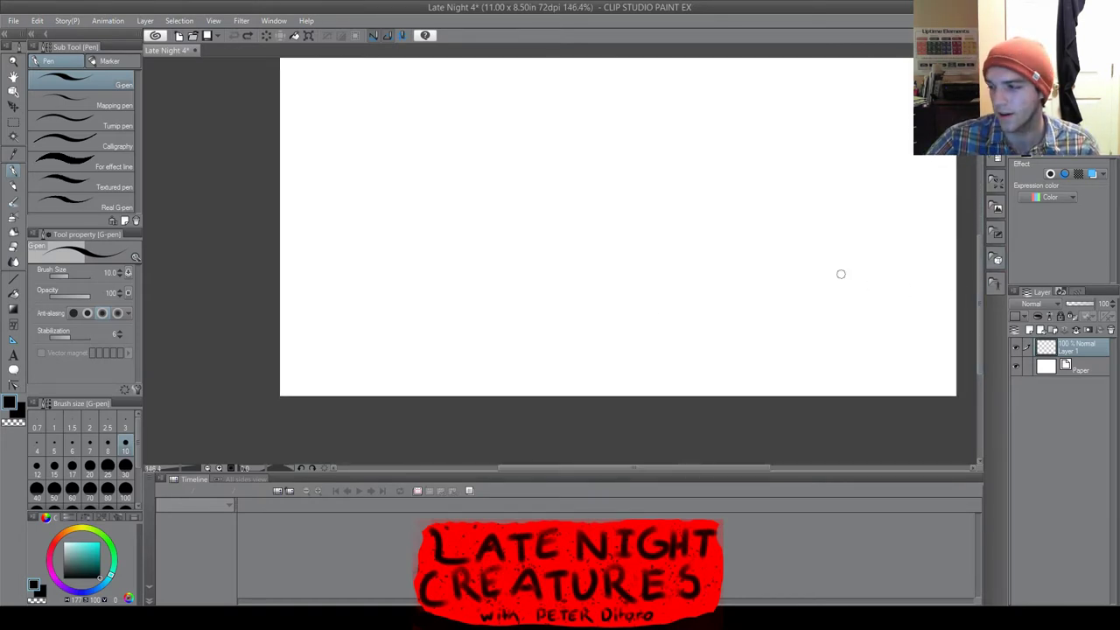
scroll(655, 305, up, 1)
scroll(718, 273, down, 2)
drag(687, 467, 730, 466)
scroll(684, 193, up, 1)
scroll(586, 169, up, 1)
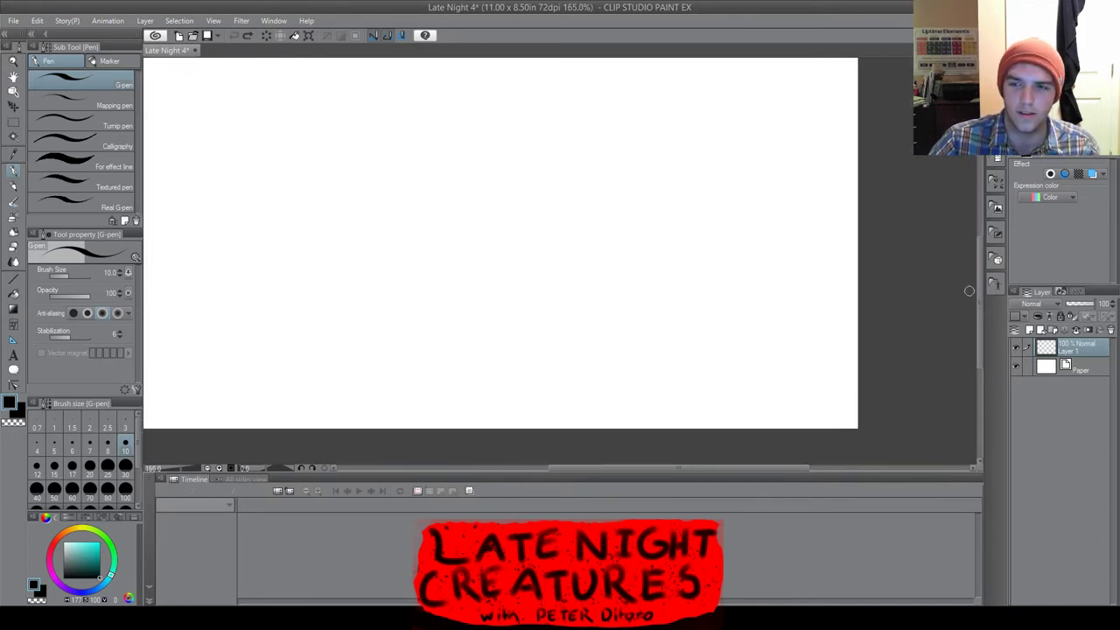
scroll(970, 291, up, 2)
scroll(607, 179, up, 1)
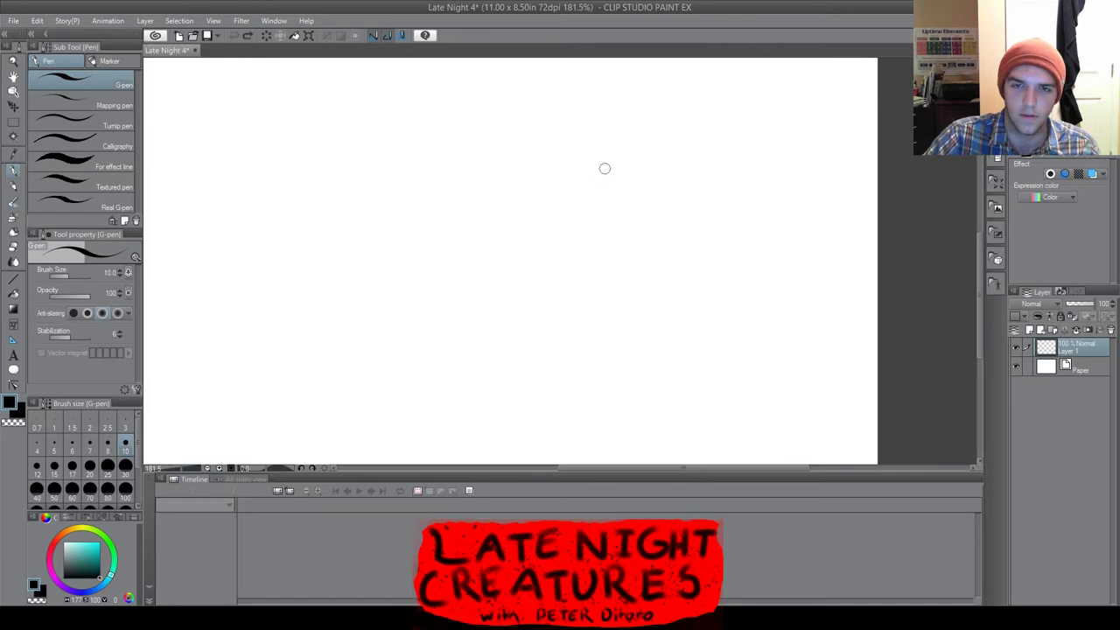
scroll(579, 212, up, 5)
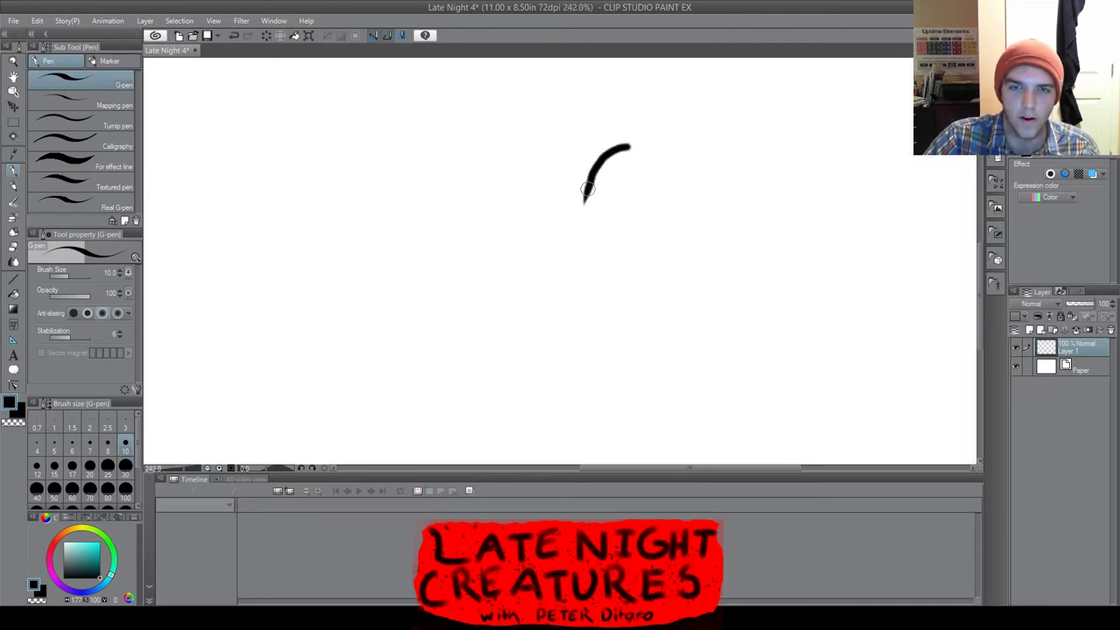
mouse_move(579, 207)
mouse_down()
mouse_move(546, 299)
mouse_move(615, 327)
mouse_move(596, 302)
mouse_move(642, 212)
mouse_move(678, 222)
mouse_move(729, 205)
mouse_move(760, 175)
mouse_move(766, 149)
mouse_move(749, 99)
mouse_move(664, 81)
mouse_up()
Draw a half-oval eye near the front of the skull and fill it black, leaving a small white highlight
scroll(547, 302, up, 3)
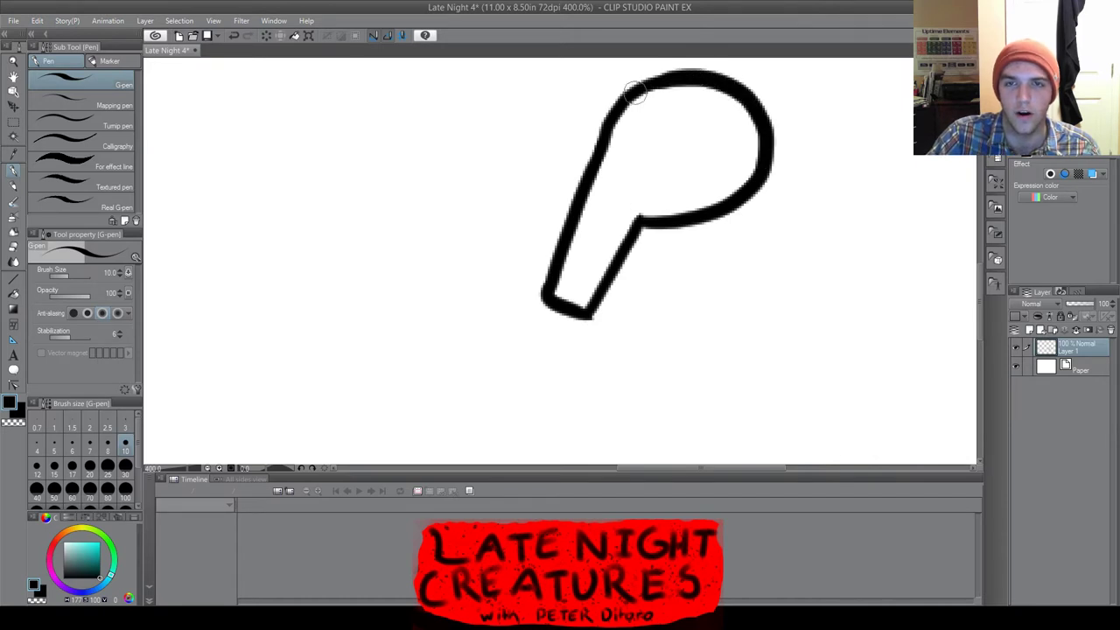
scroll(613, 158, up, 2)
scroll(657, 119, down, 1)
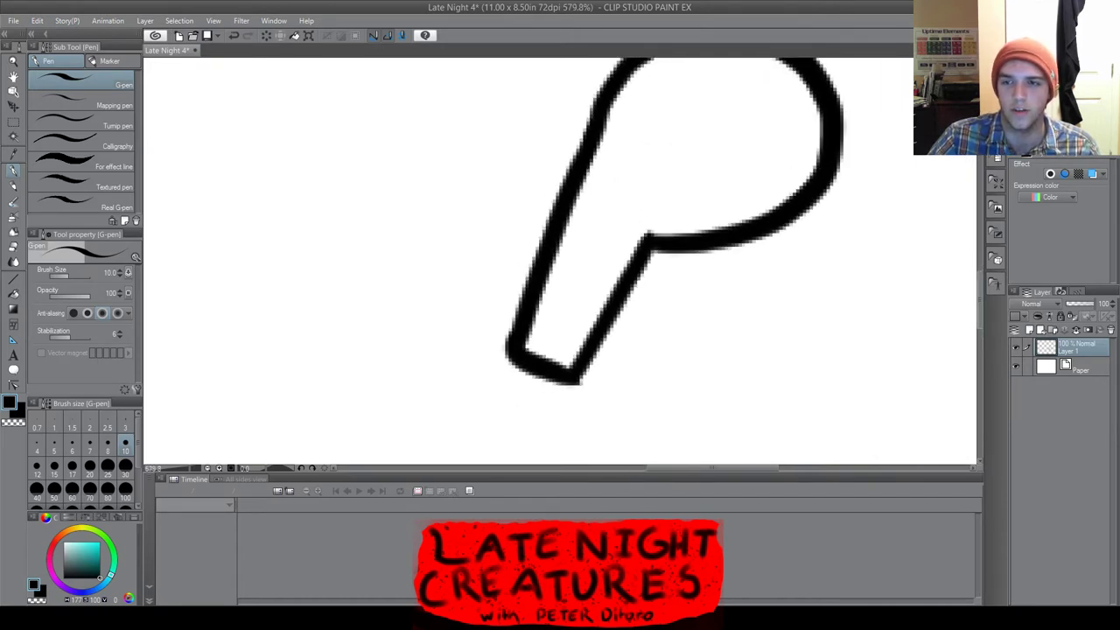
drag(980, 299, 980, 286)
scroll(641, 214, up, 3)
mouse_move(658, 159)
mouse_down()
mouse_move(623, 225)
mouse_move(750, 210)
mouse_up()
mouse_move(655, 155)
mouse_down()
mouse_move(724, 171)
mouse_move(740, 206)
mouse_up()
scroll(670, 170, up, 2)
drag(691, 171, 733, 229)
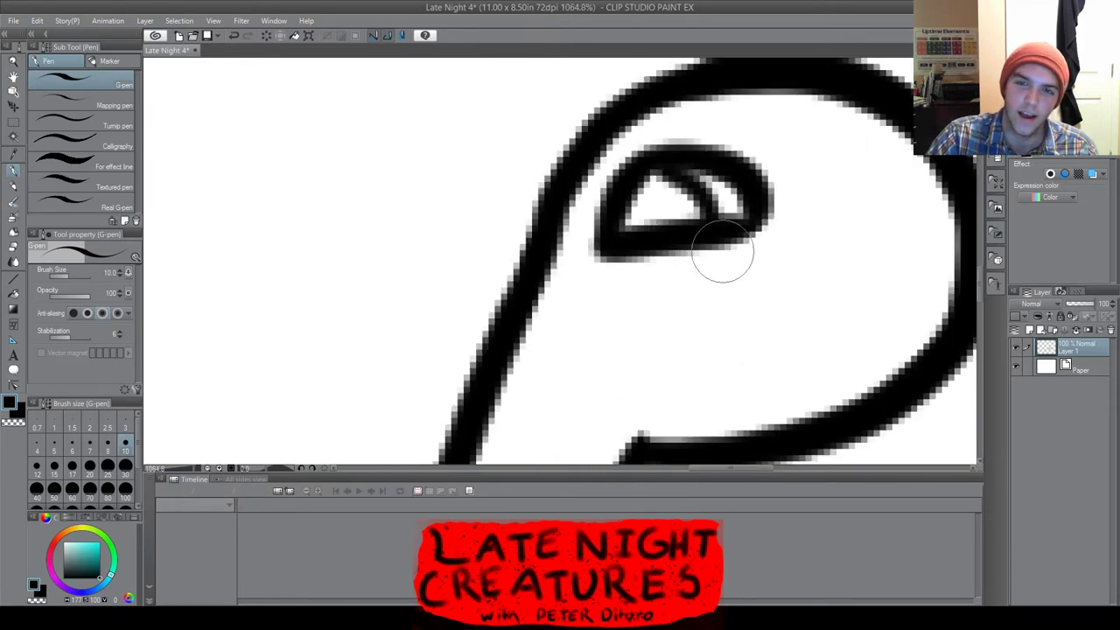
mouse_move(656, 187)
mouse_down()
mouse_move(641, 242)
mouse_move(640, 229)
mouse_move(678, 219)
mouse_move(681, 207)
mouse_move(697, 217)
mouse_move(680, 185)
mouse_move(645, 230)
mouse_up()
scroll(648, 245, down, 5)
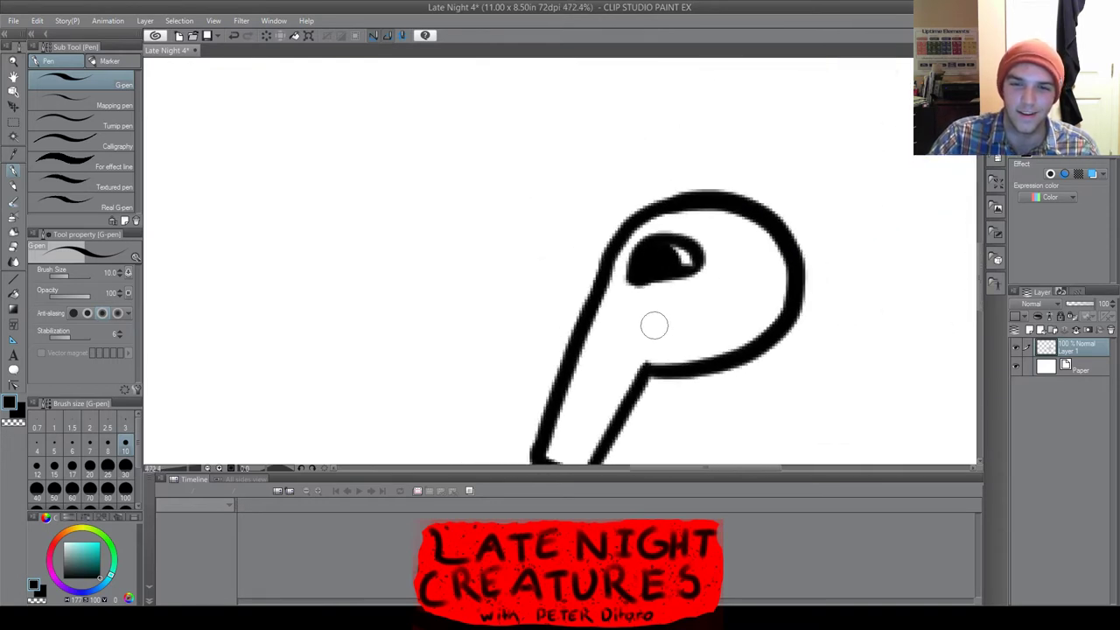
Draw a thin lower jaw beneath the snout and a small ring with a central dot just above the jaw joint
scroll(655, 325, down, 2)
drag(752, 459, 743, 360)
scroll(744, 359, up, 4)
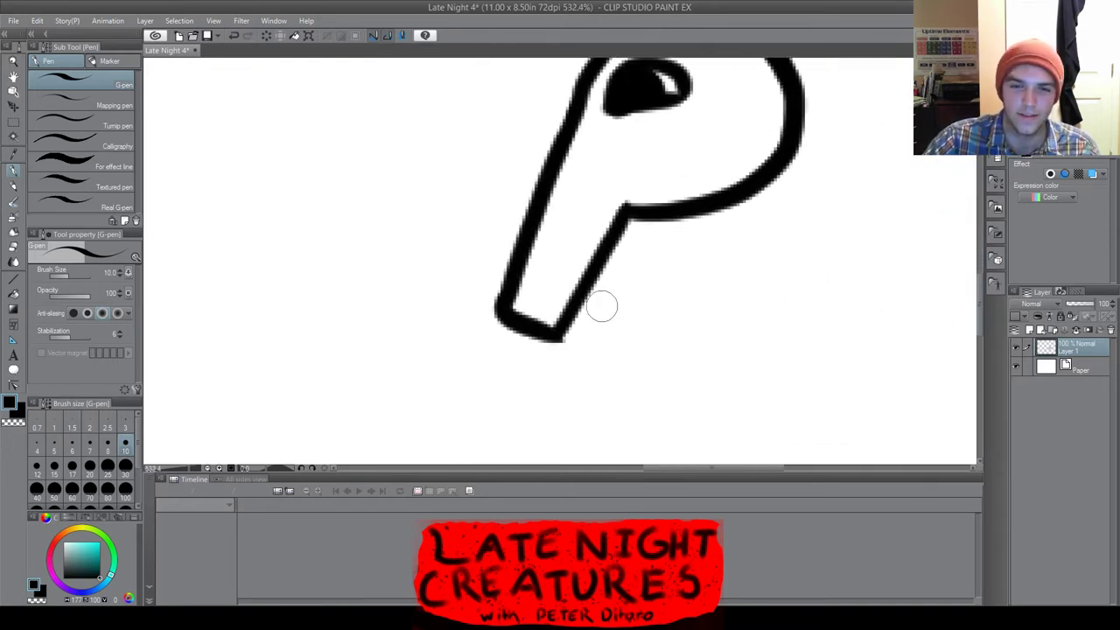
scroll(574, 313, up, 1)
mouse_move(570, 315)
mouse_down()
mouse_move(597, 314)
mouse_move(670, 203)
mouse_up()
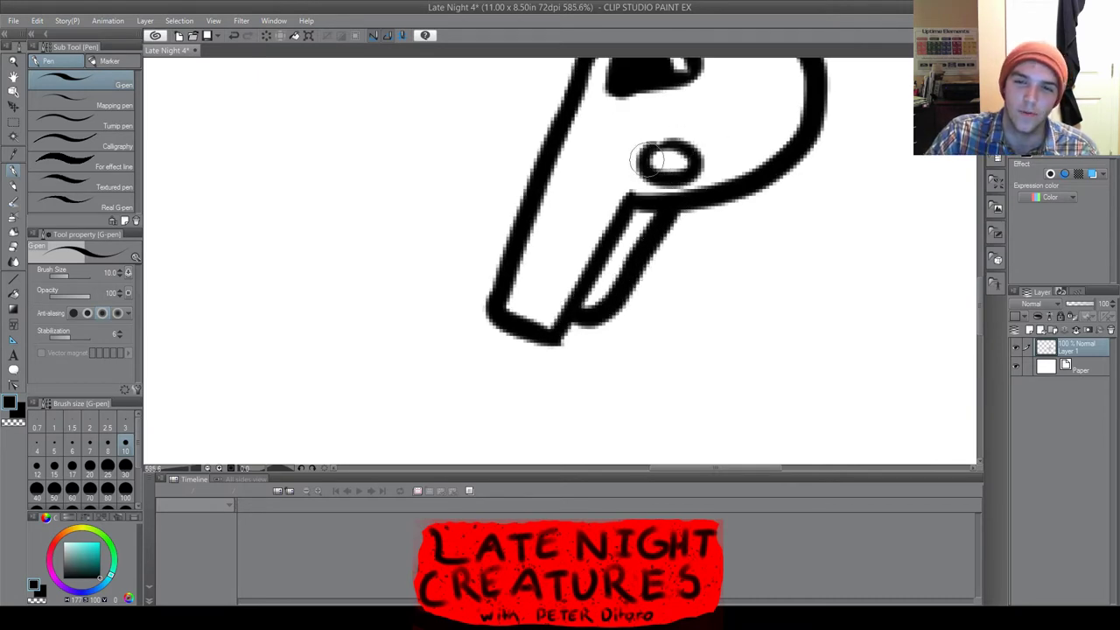
scroll(659, 151, up, 2)
click(666, 157)
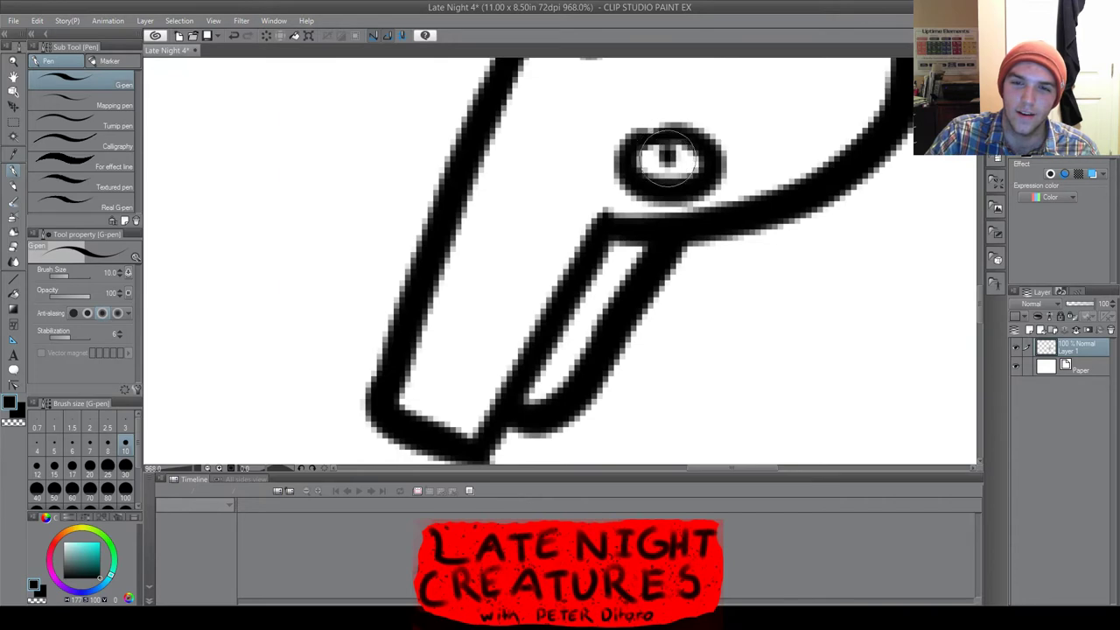
scroll(661, 157, down, 3)
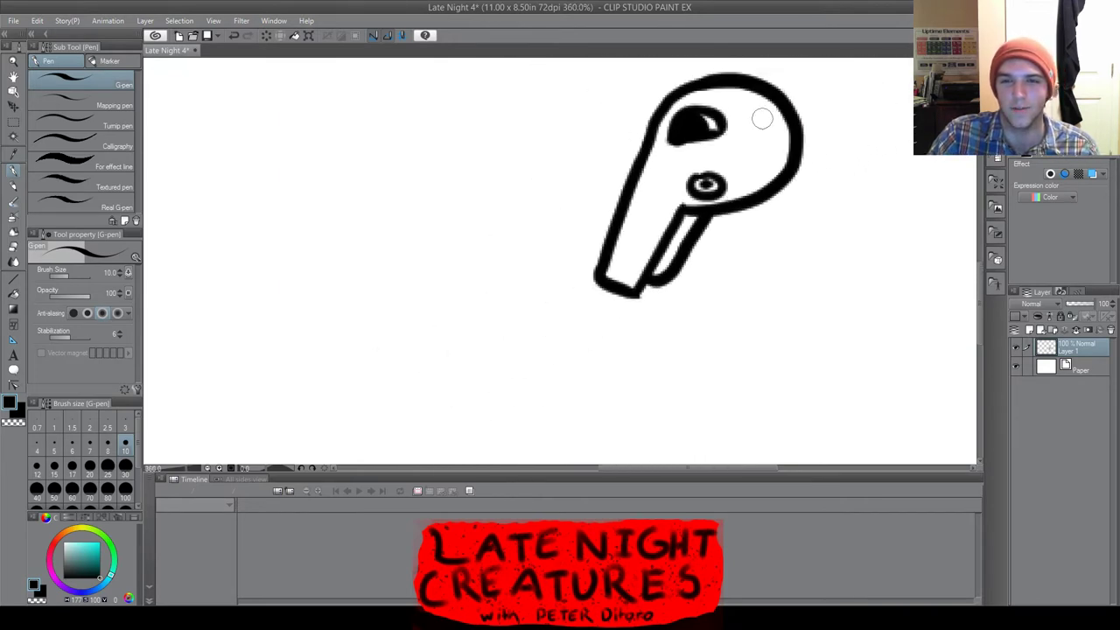
Fill out the eye's lower front corner with black to round off its shape
scroll(706, 153, up, 2)
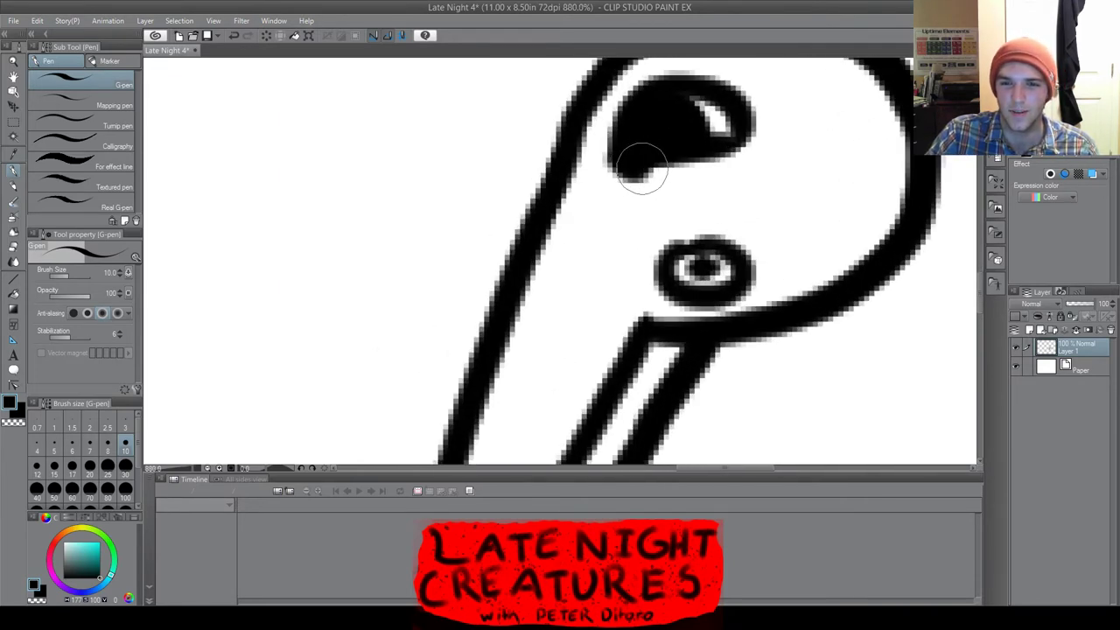
scroll(715, 153, down, 3)
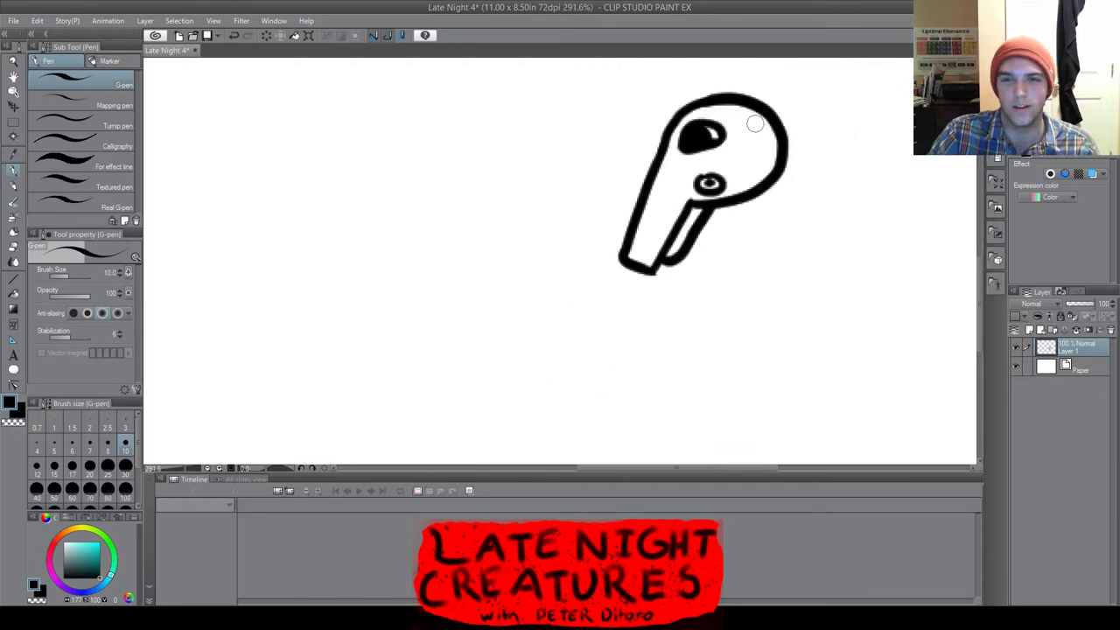
scroll(715, 117, up, 1)
scroll(715, 117, up, 2)
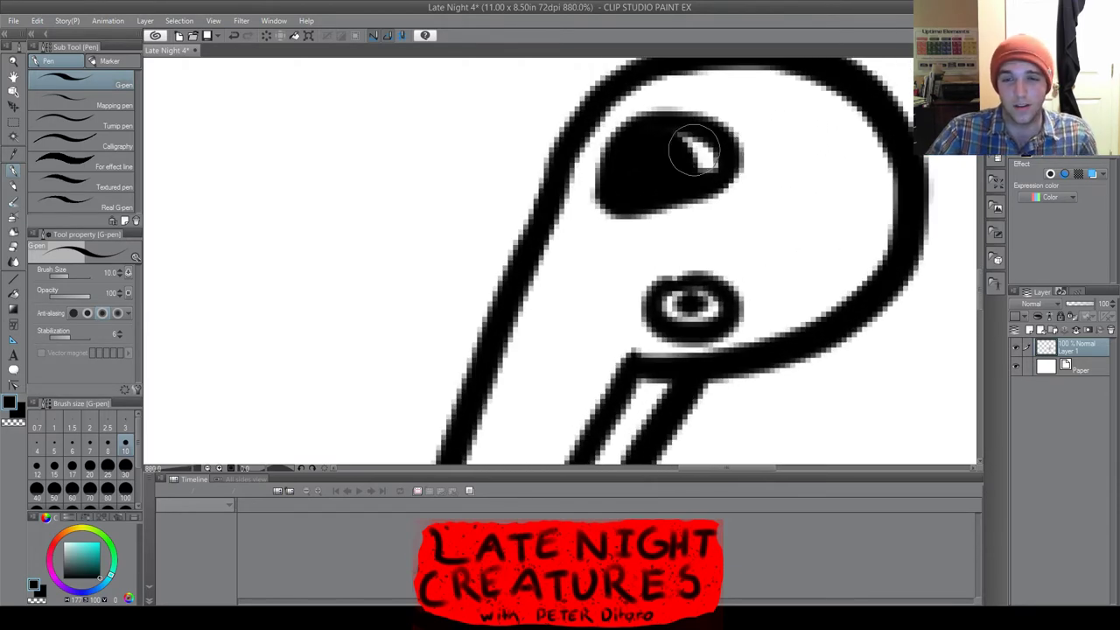
scroll(694, 151, up, 1)
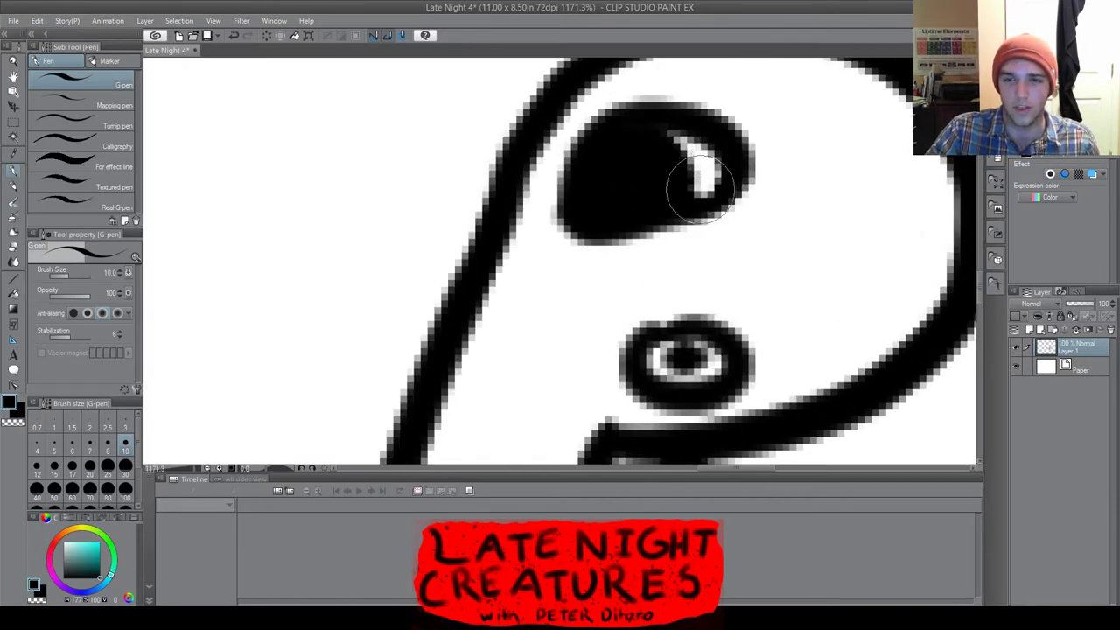
scroll(700, 188, down, 4)
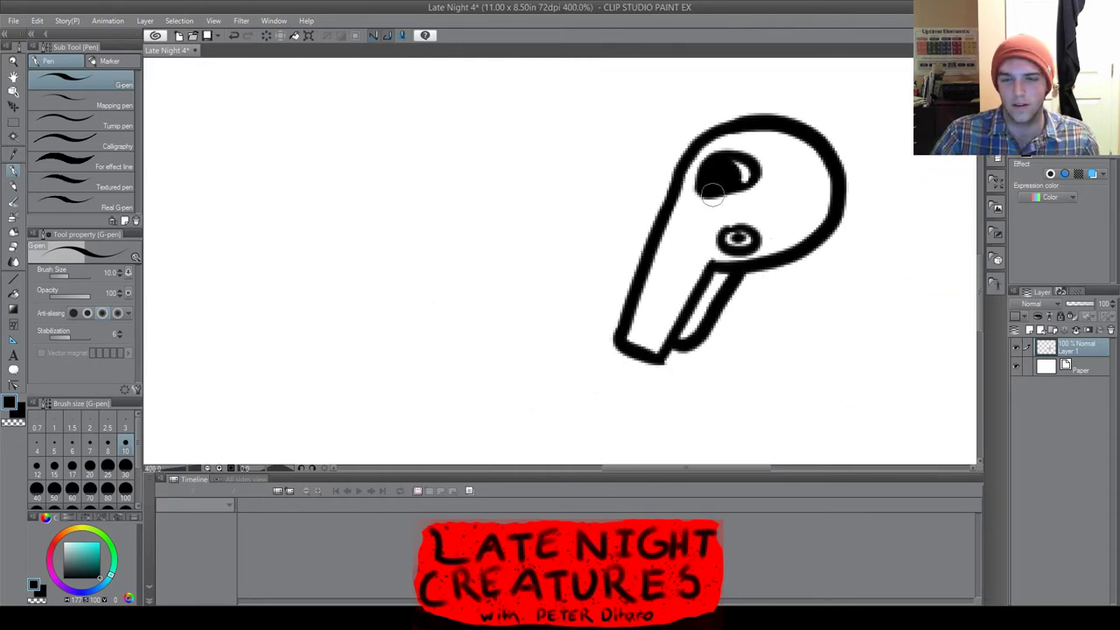
Add a small black nostril dot near the tip of the snout
scroll(665, 376, up, 2)
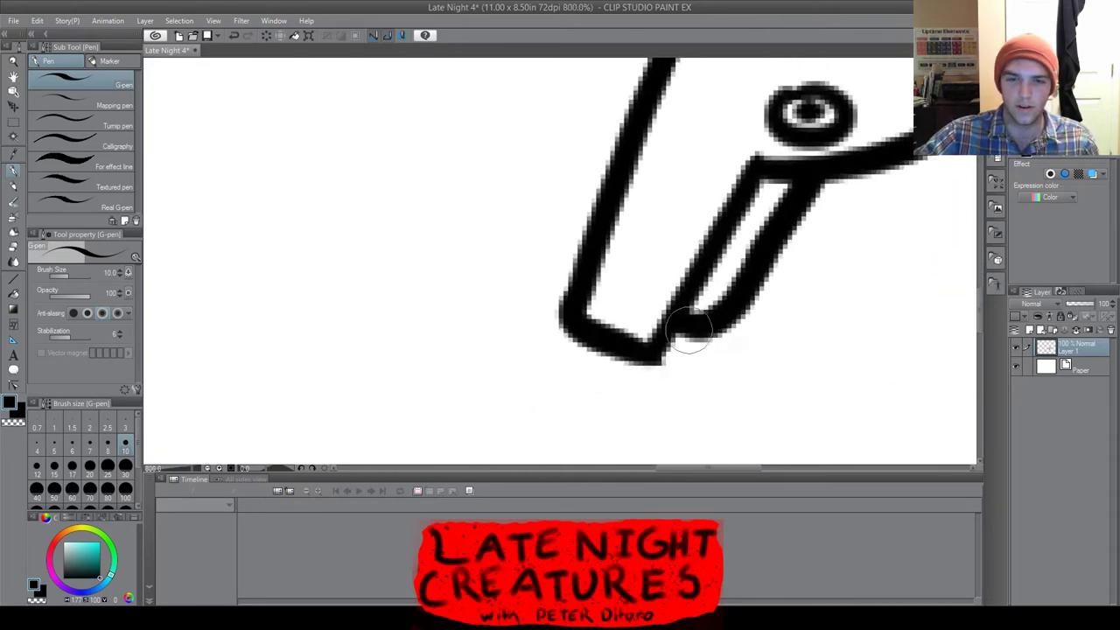
click(612, 304)
scroll(614, 302, down, 2)
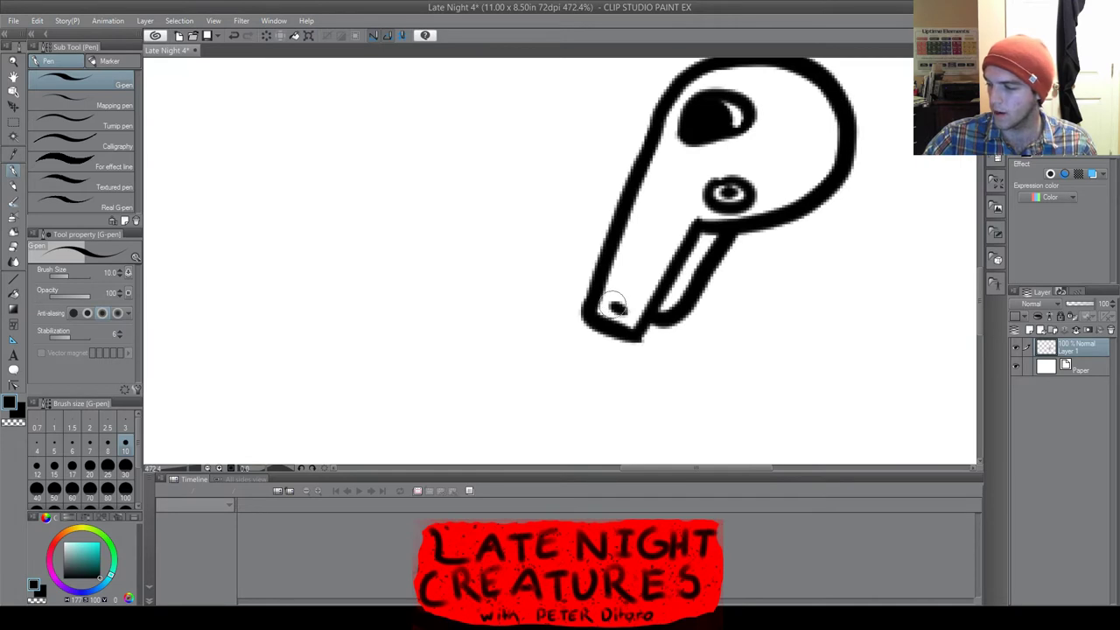
scroll(617, 374, down, 3)
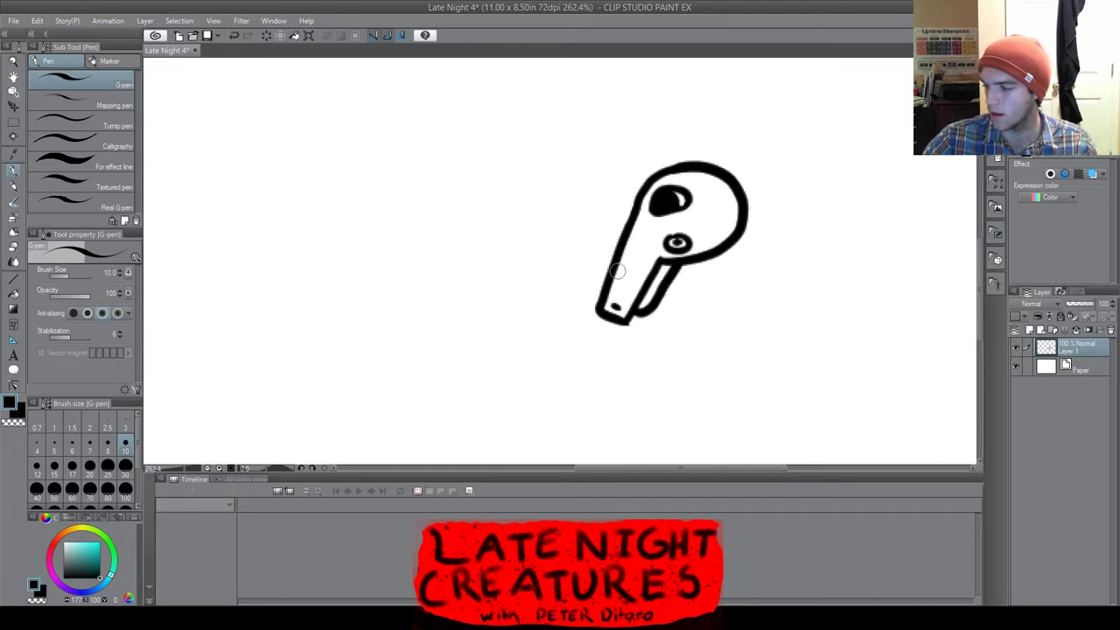
scroll(727, 170, up, 2)
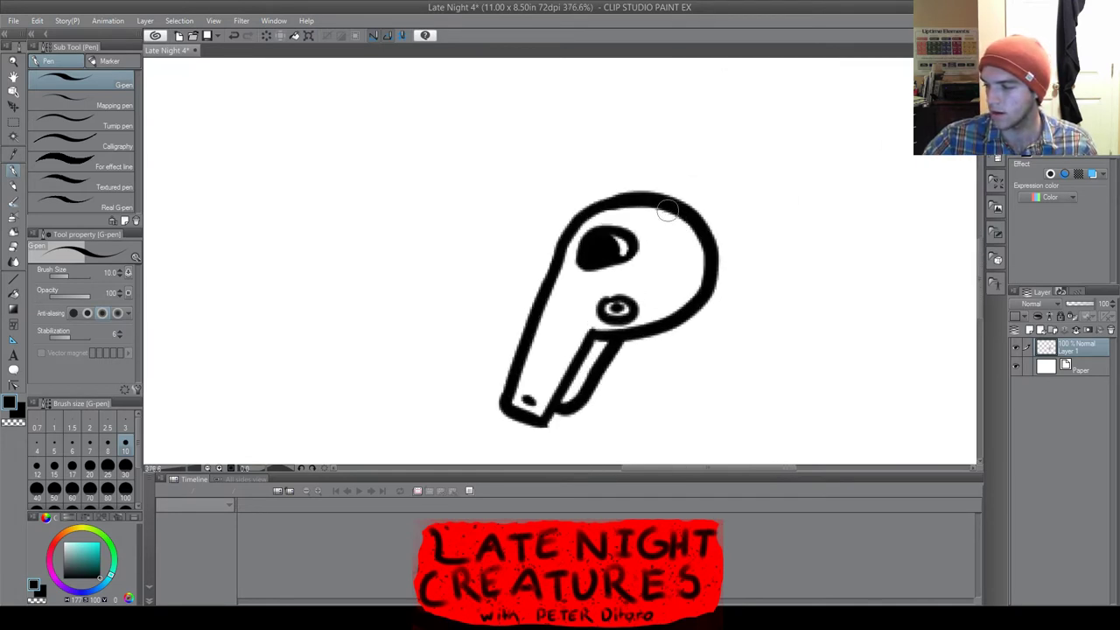
Draw a short neck of two parallel lines extending back from under the skull, divided by crossbars into small segments
scroll(691, 160, down, 3)
scroll(688, 290, up, 4)
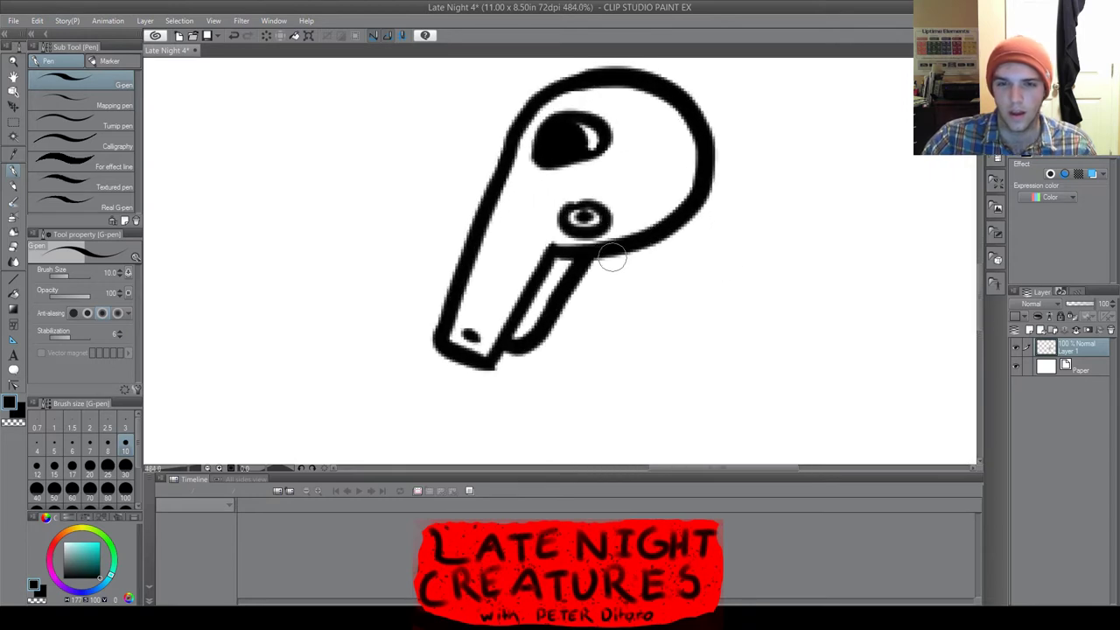
drag(612, 251, 686, 274)
drag(585, 275, 677, 302)
scroll(611, 269, up, 3)
drag(597, 276, 611, 243)
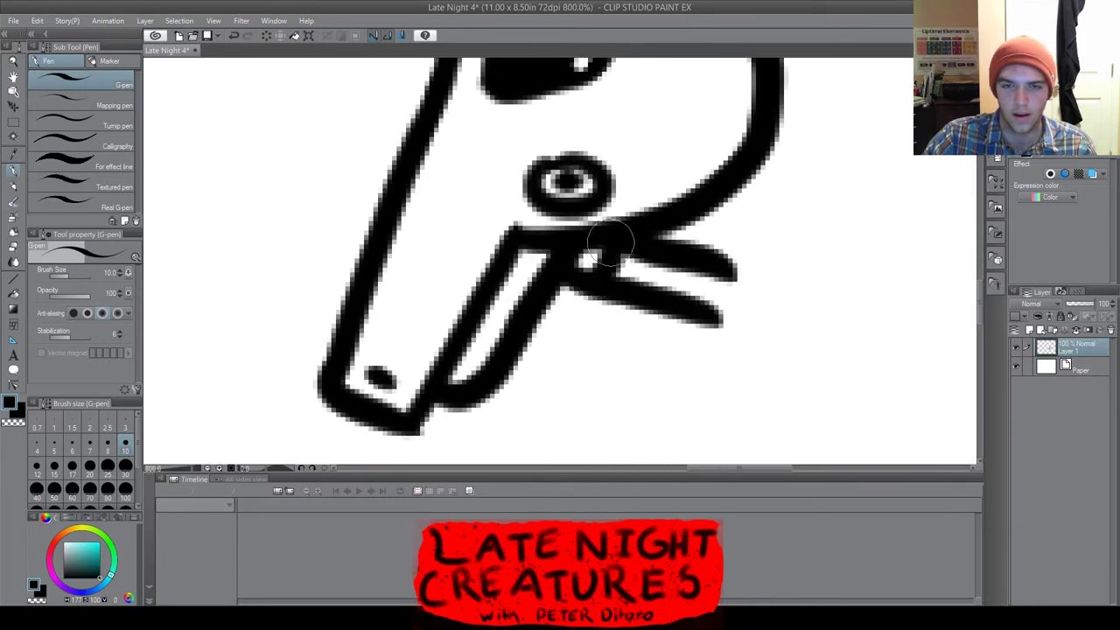
drag(638, 288, 656, 258)
drag(684, 299, 698, 264)
scroll(713, 304, down, 3)
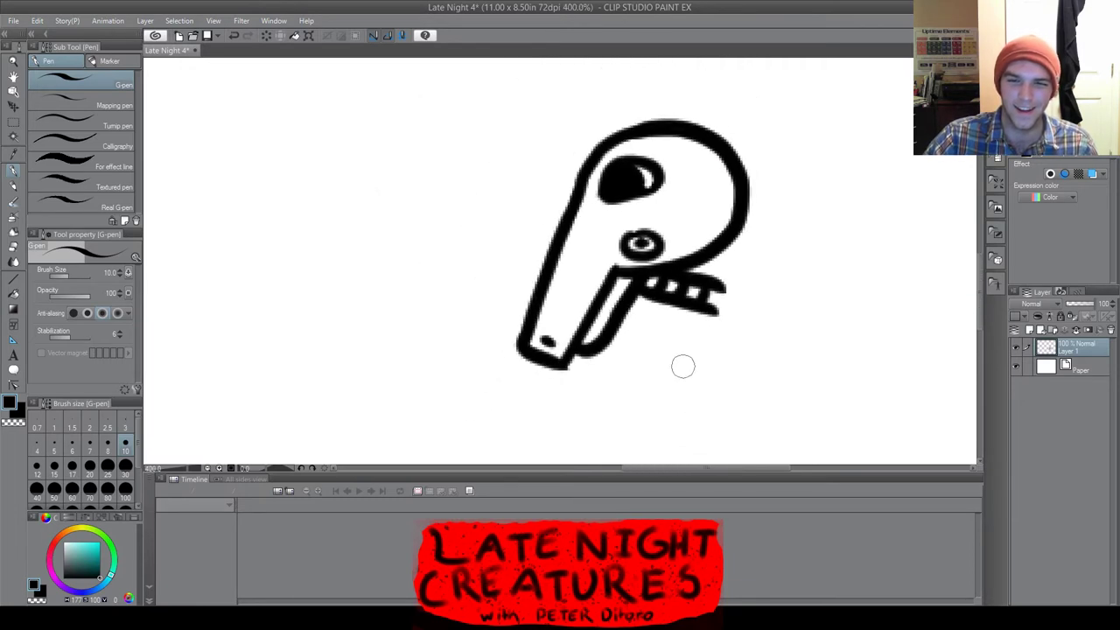
Draw a rounded, bird-like body at the end of the neck, with a jagged feathered tail and tapered feather strokes
drag(705, 467, 732, 467)
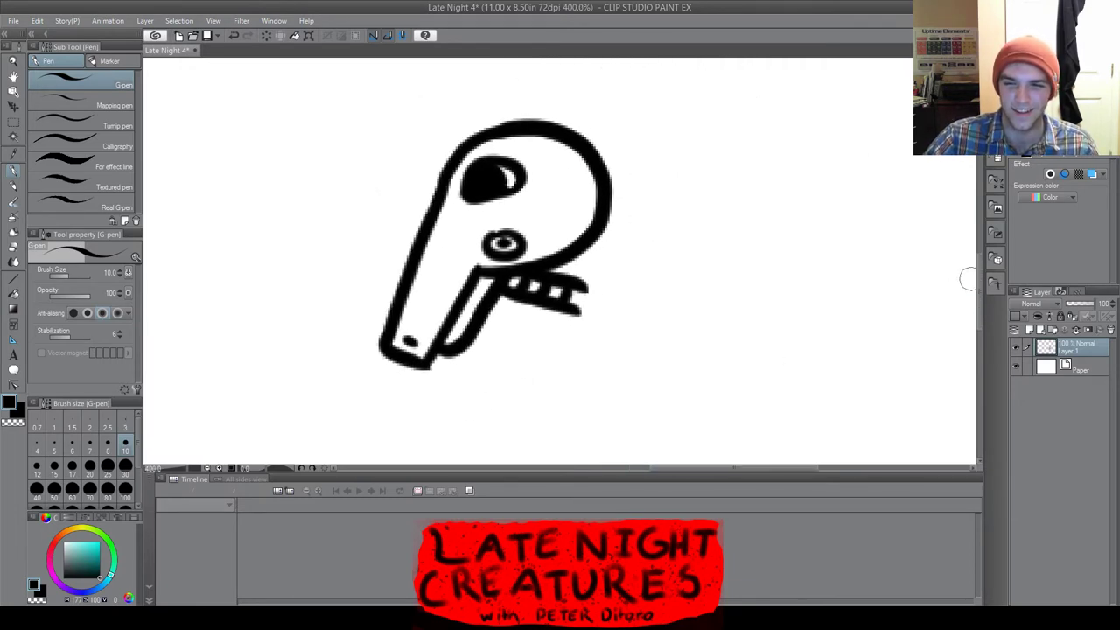
drag(979, 285, 978, 312)
scroll(646, 209, up, 2)
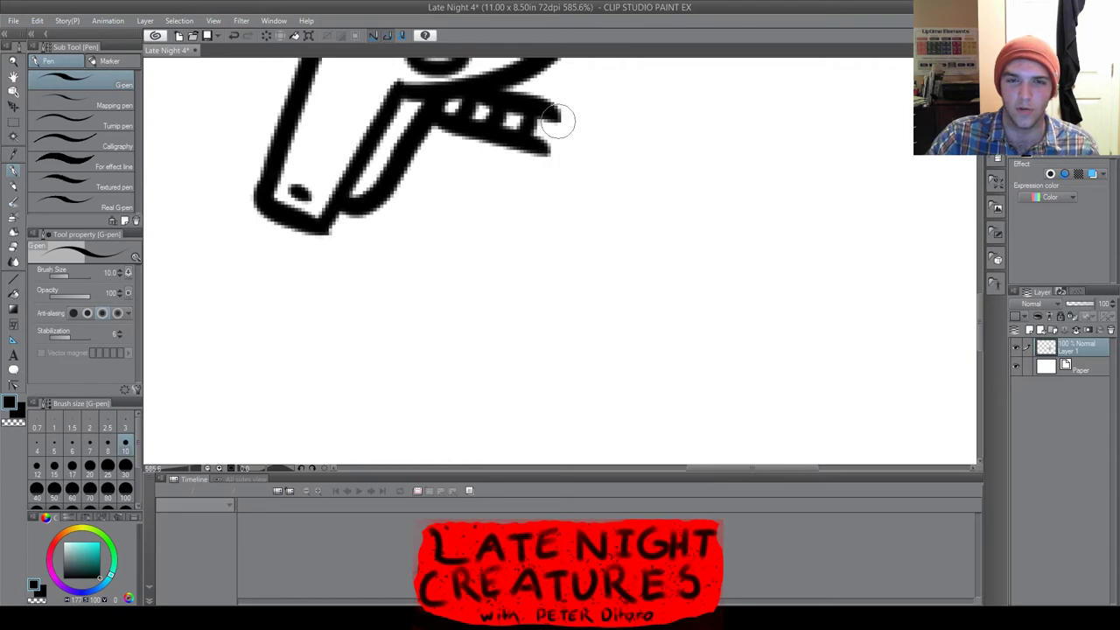
mouse_move(552, 118)
mouse_down()
mouse_move(533, 160)
mouse_move(552, 283)
mouse_move(744, 338)
mouse_move(601, 275)
mouse_up()
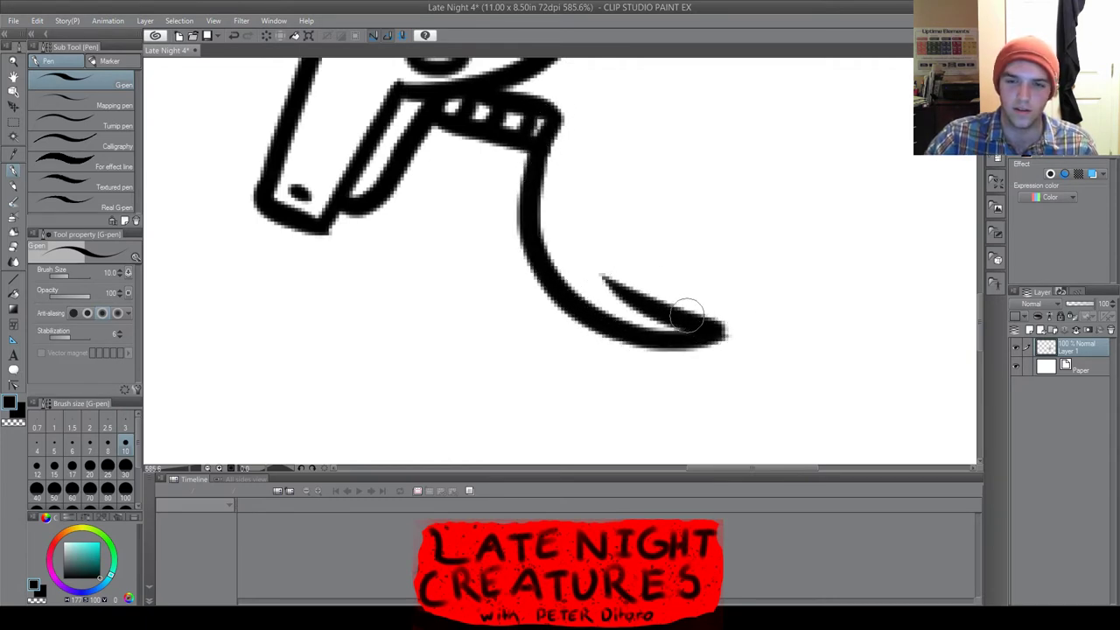
mouse_move(687, 315)
mouse_down()
mouse_move(745, 305)
mouse_move(617, 251)
mouse_up()
drag(701, 282, 787, 273)
drag(788, 273, 653, 241)
mouse_move(553, 115)
mouse_down()
mouse_move(590, 102)
mouse_move(665, 110)
mouse_move(696, 180)
mouse_move(748, 204)
mouse_move(747, 234)
mouse_move(721, 231)
mouse_move(767, 261)
mouse_up()
scroll(741, 210, down, 3)
scroll(689, 179, up, 3)
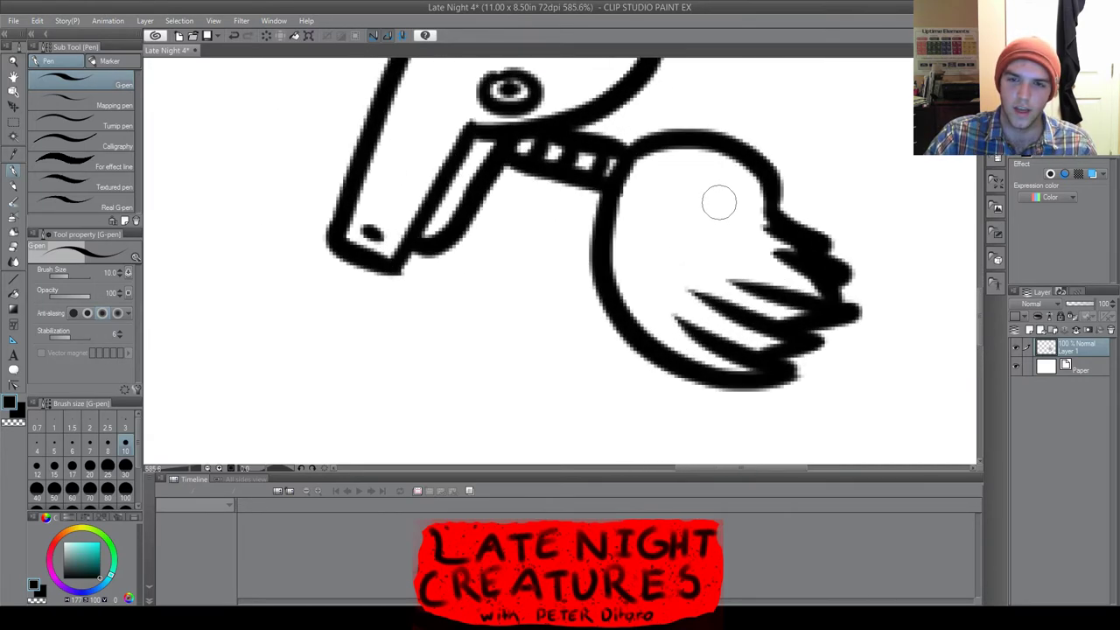
Draw a round bolt with a plus-shaped mark in its center on the upper body near the neck
scroll(719, 202, up, 1)
mouse_move(670, 158)
mouse_down()
mouse_move(649, 213)
mouse_move(691, 230)
mouse_move(725, 217)
mouse_move(729, 182)
mouse_move(686, 149)
mouse_move(645, 175)
mouse_move(715, 199)
mouse_move(692, 175)
mouse_move(664, 187)
mouse_move(730, 191)
mouse_move(689, 173)
mouse_move(697, 160)
mouse_move(705, 215)
mouse_up()
scroll(672, 189, up, 3)
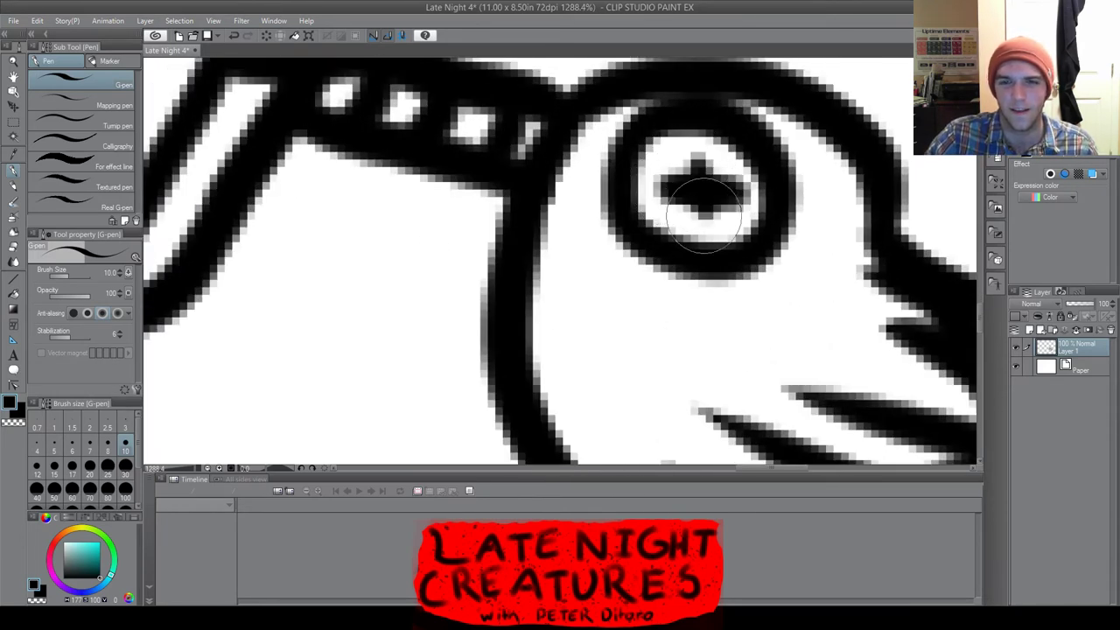
scroll(704, 215, down, 3)
scroll(705, 210, down, 4)
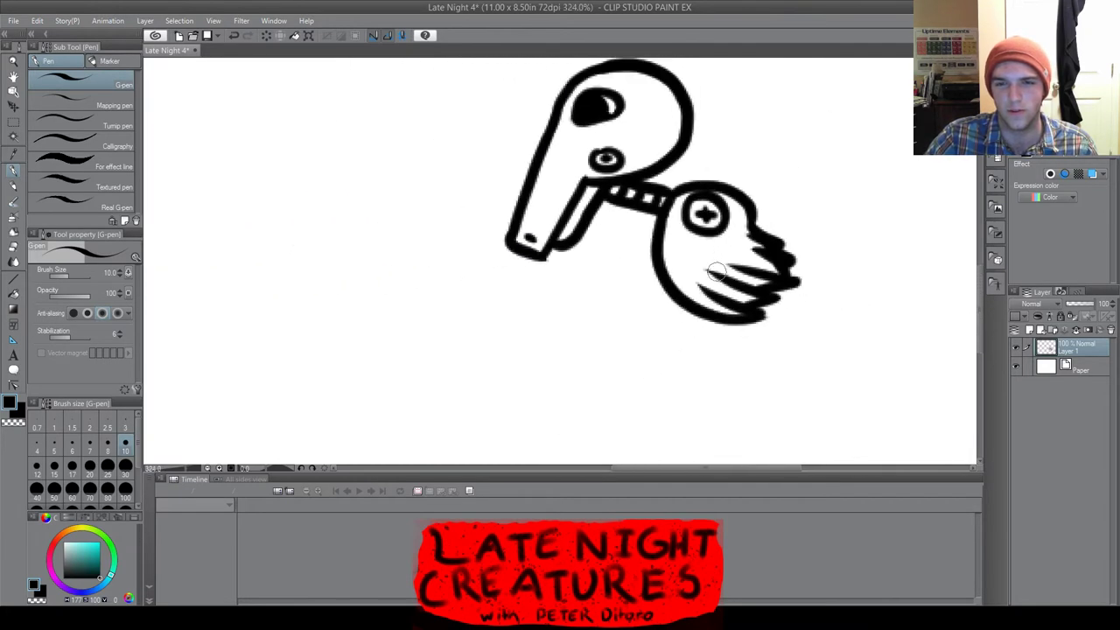
Draw a short leg beneath the body ending in a two-pronged mechanical claw foot
scroll(716, 271, down, 2)
scroll(721, 307, up, 4)
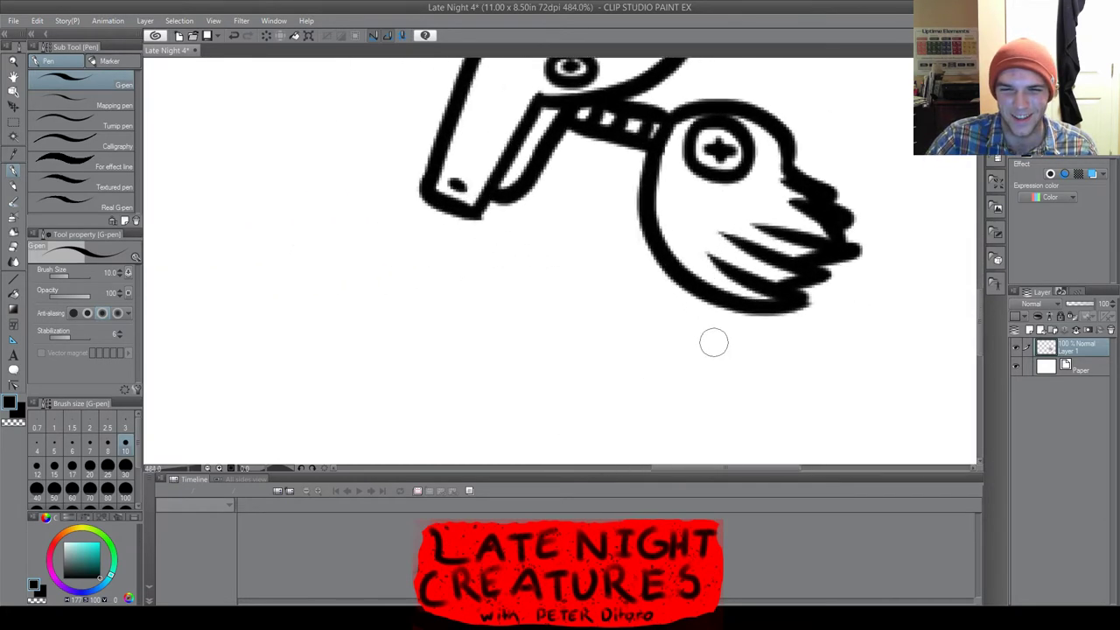
scroll(692, 302, up, 2)
scroll(679, 289, down, 1)
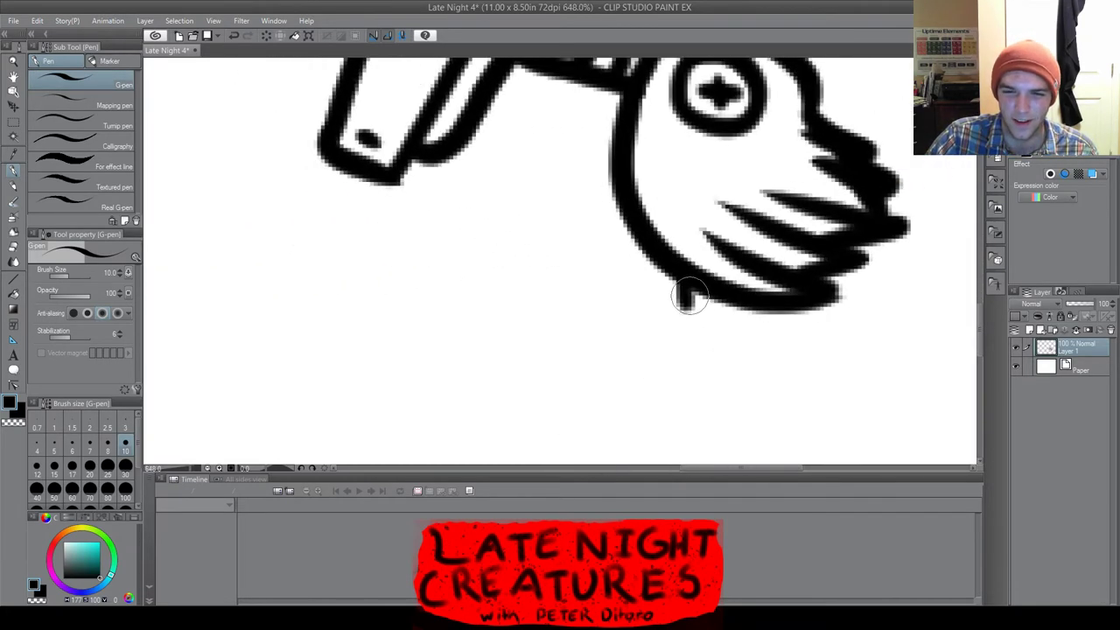
mouse_move(688, 296)
mouse_down()
mouse_move(650, 359)
mouse_move(654, 381)
mouse_move(690, 386)
mouse_move(693, 357)
mouse_move(720, 358)
mouse_move(722, 379)
mouse_move(750, 378)
mouse_move(744, 332)
mouse_move(698, 315)
mouse_move(710, 321)
mouse_move(704, 291)
mouse_move(690, 307)
mouse_move(684, 296)
mouse_move(673, 324)
mouse_move(697, 336)
mouse_up()
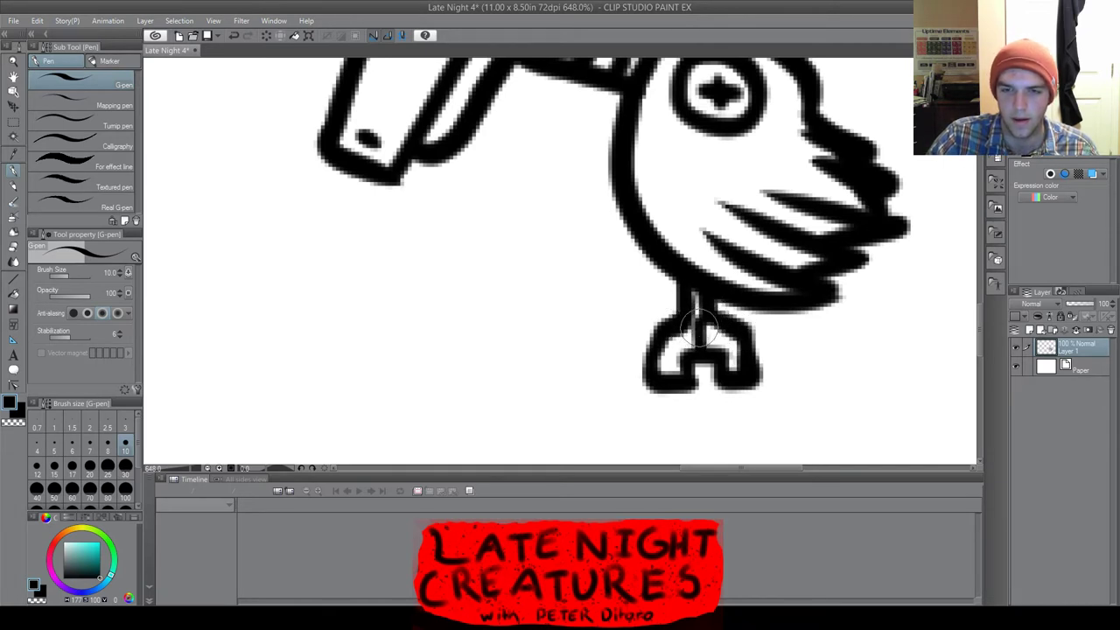
scroll(696, 328, down, 5)
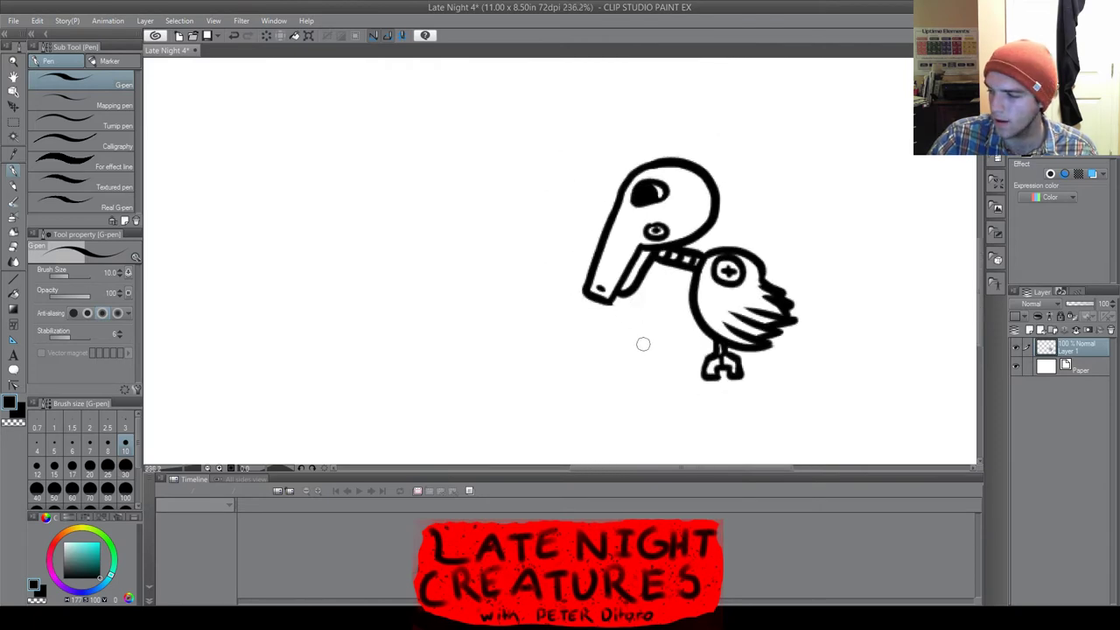
Draw a second leg reaching forward from the body's underside, ending in an open two-pronged claw
scroll(643, 344, up, 6)
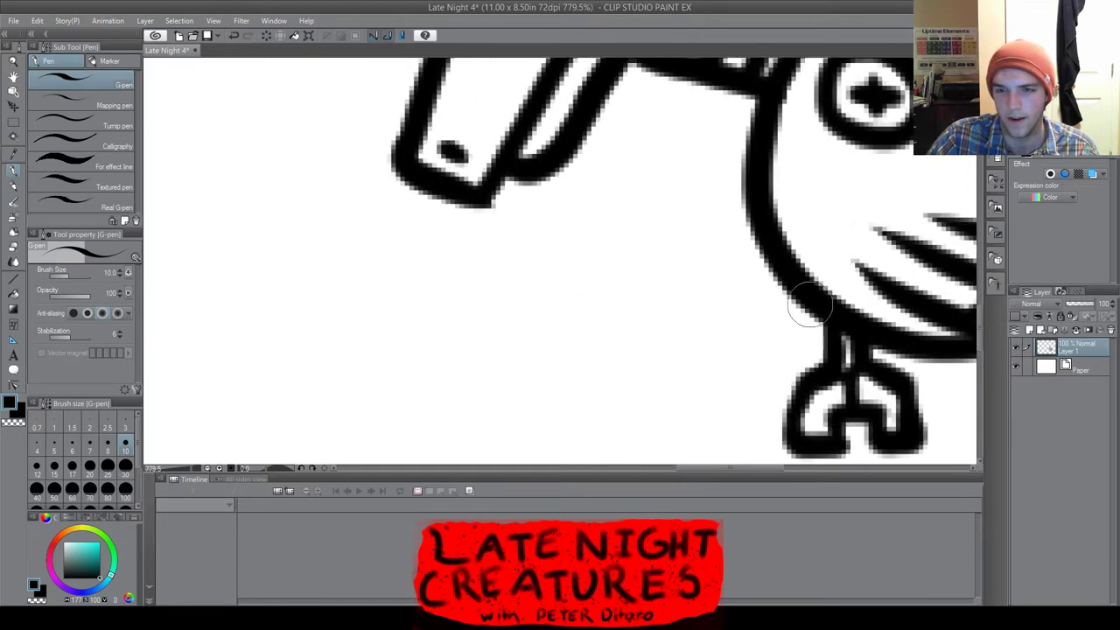
scroll(810, 306, up, 1)
mouse_move(800, 302)
mouse_down()
mouse_move(748, 328)
mouse_move(758, 356)
mouse_move(778, 348)
mouse_move(736, 310)
mouse_move(675, 322)
mouse_up()
scroll(832, 344, down, 3)
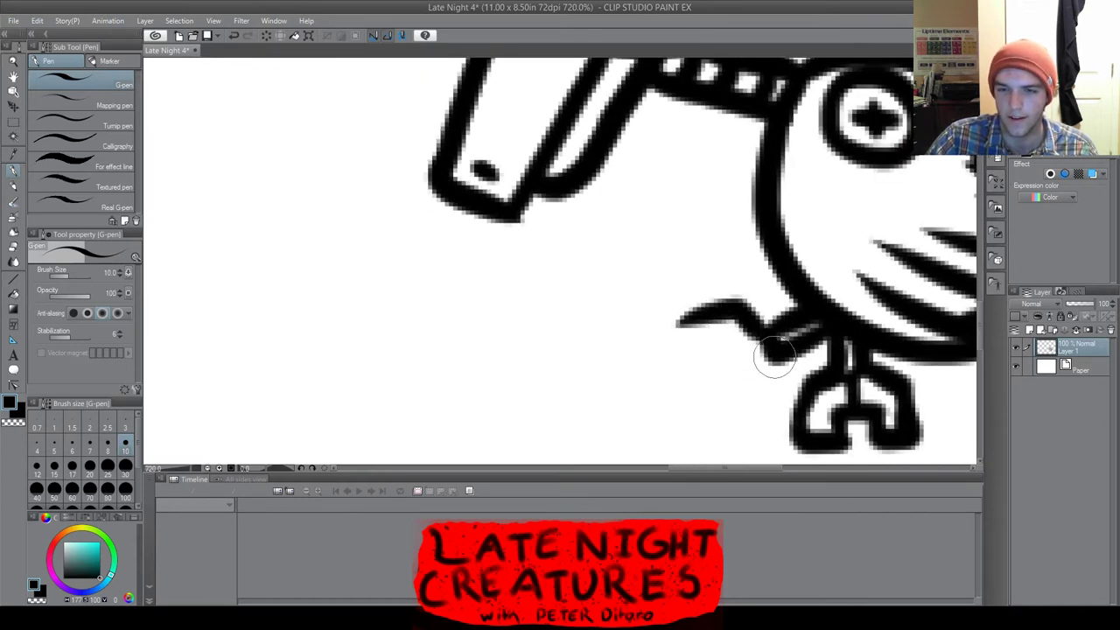
mouse_move(775, 355)
mouse_down()
mouse_move(770, 385)
mouse_move(731, 409)
mouse_up()
mouse_move(686, 325)
mouse_down()
mouse_move(731, 344)
mouse_move(750, 365)
mouse_move(720, 387)
mouse_move(744, 409)
mouse_up()
scroll(761, 382, up, 2)
scroll(768, 368, down, 1)
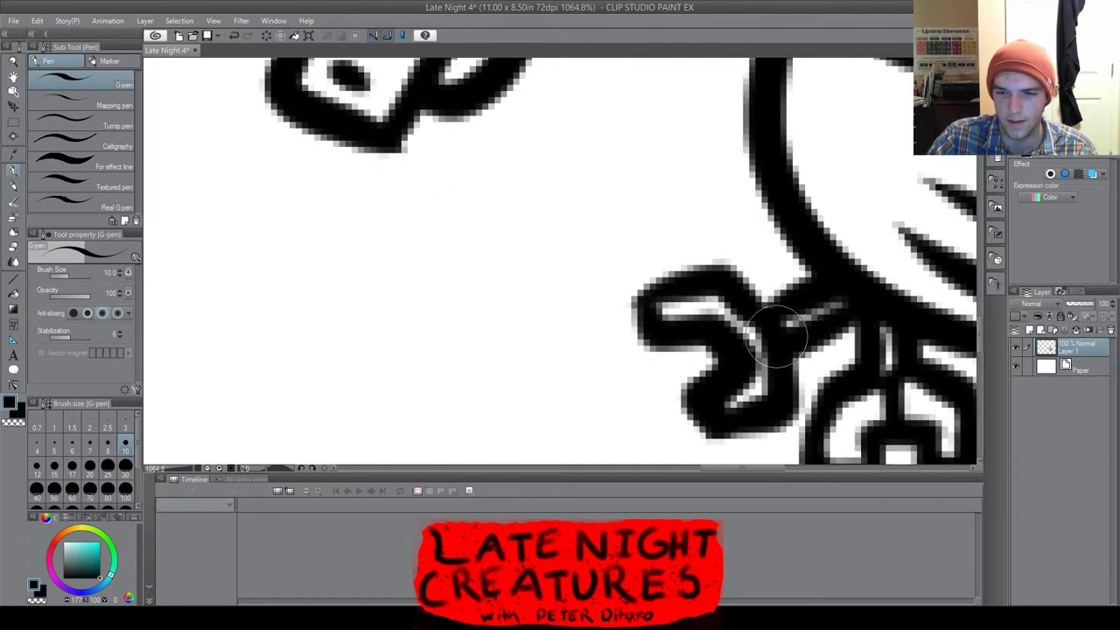
scroll(787, 363, down, 4)
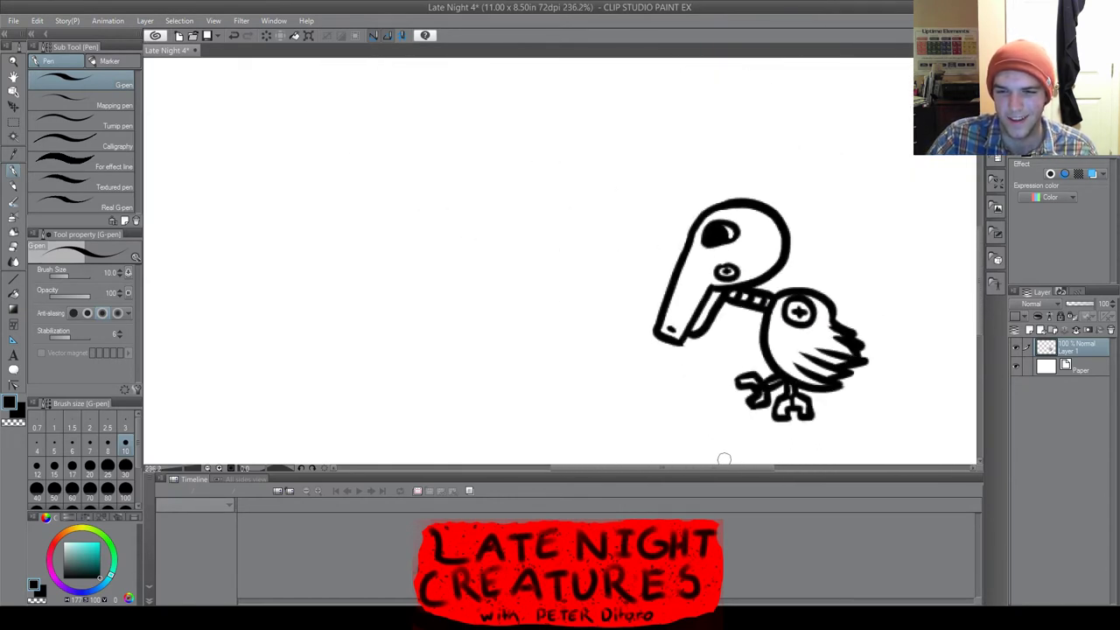
Draw an angular panel against the back edge of the skull and add two small dots inside it
drag(733, 468, 770, 467)
scroll(759, 438, down, 1)
scroll(621, 289, up, 4)
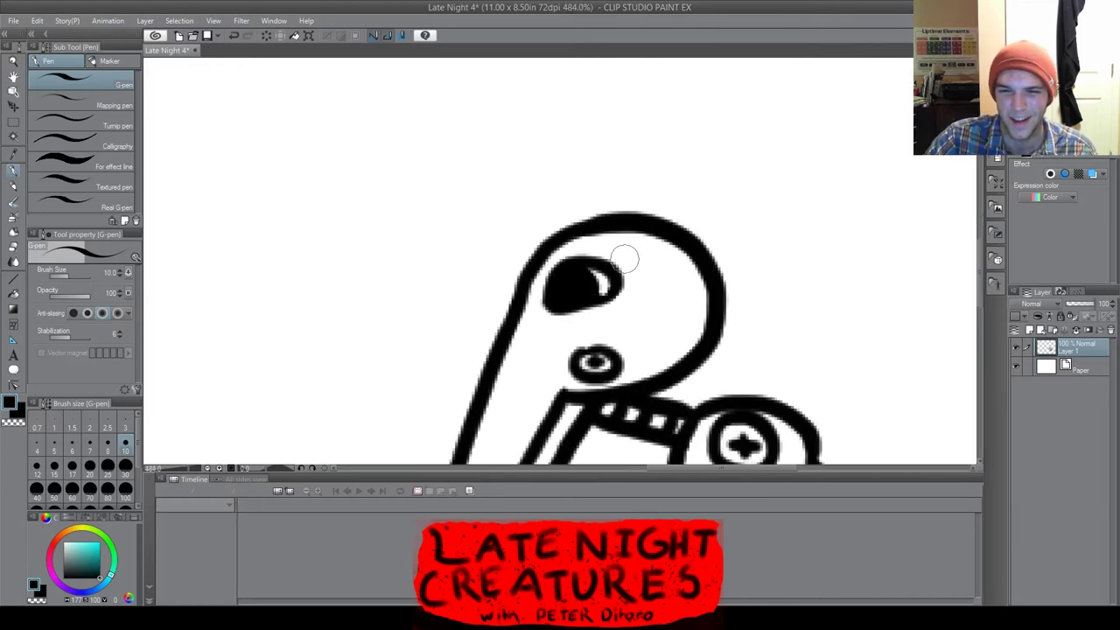
scroll(625, 258, up, 1)
scroll(698, 307, down, 1)
scroll(688, 303, up, 3)
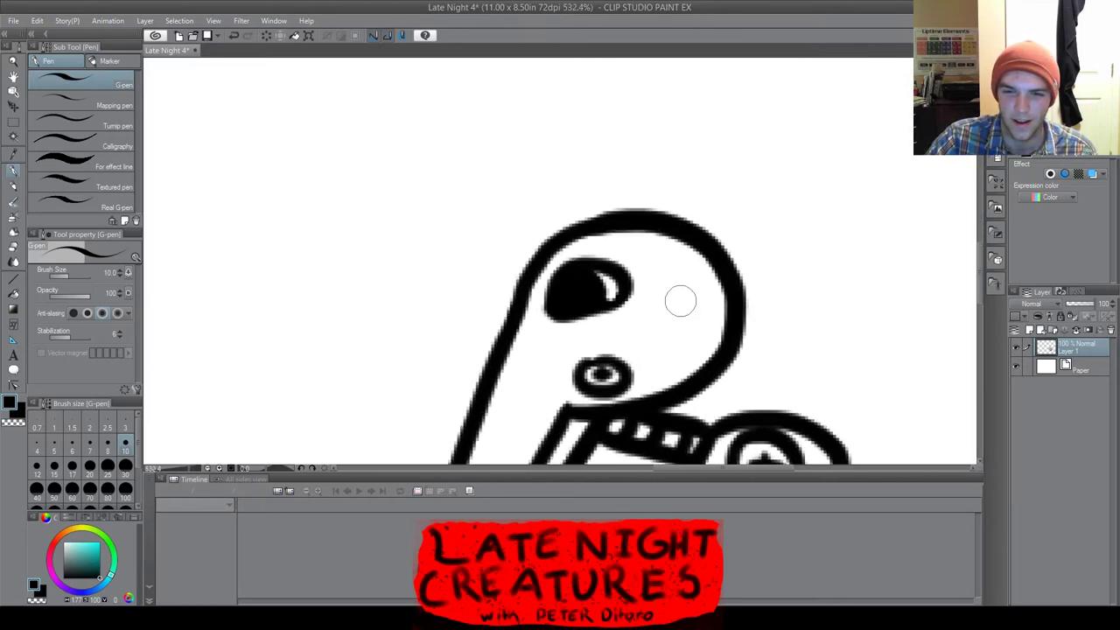
mouse_move(720, 252)
mouse_down()
mouse_move(654, 272)
mouse_move(679, 281)
mouse_move(663, 273)
mouse_move(673, 341)
mouse_up()
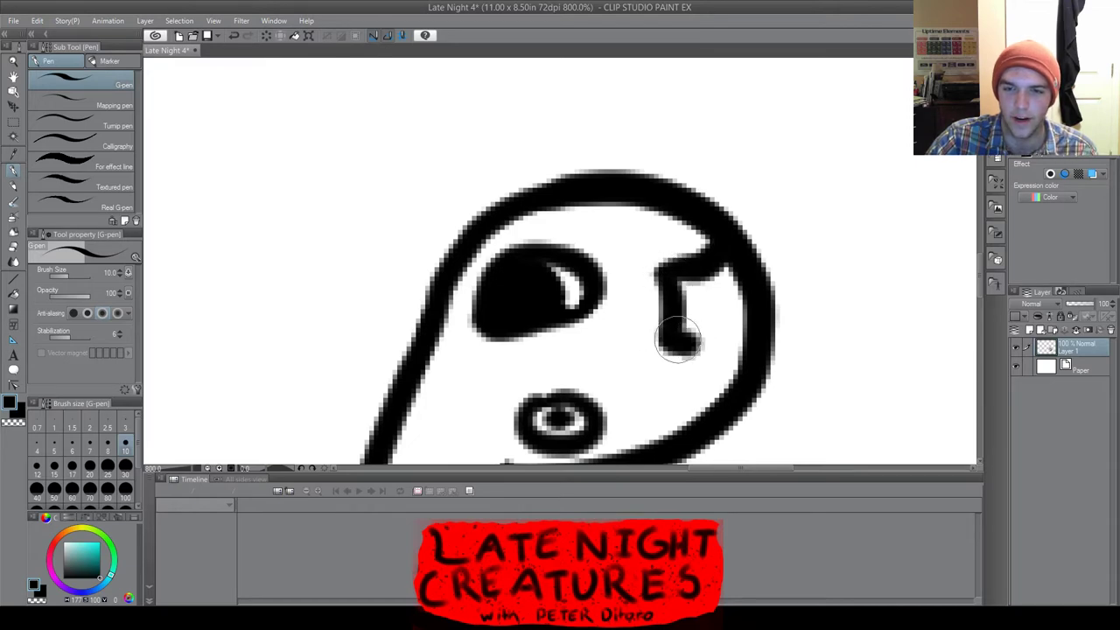
scroll(736, 307, up, 3)
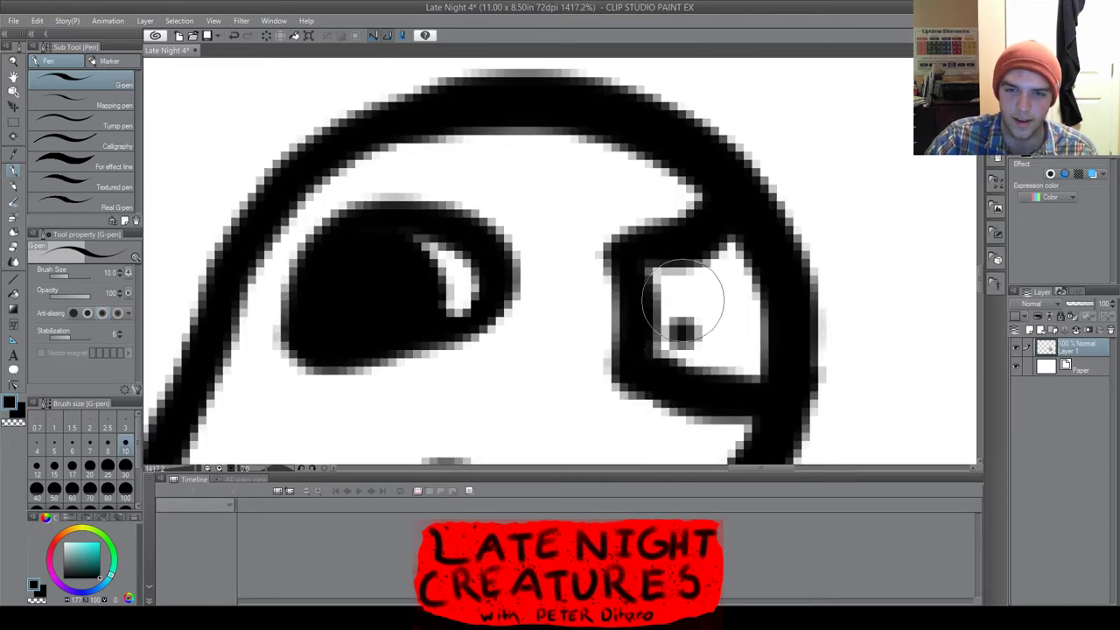
scroll(682, 293, down, 6)
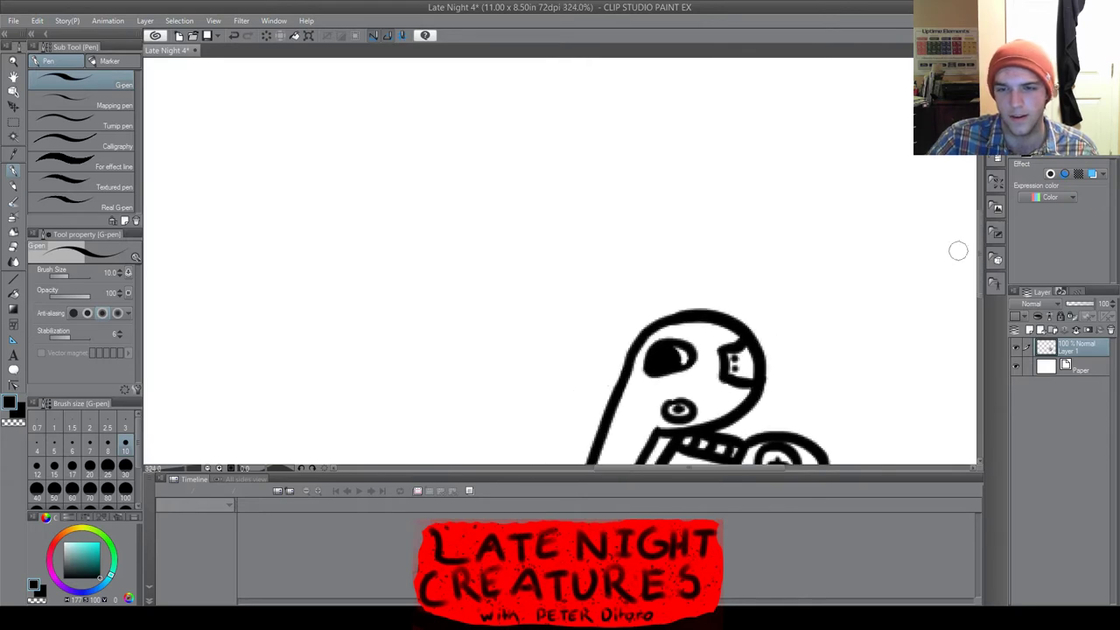
Draw a curved band across the snout just above the nostril to mark off its tip
drag(979, 246, 979, 296)
scroll(661, 213, up, 5)
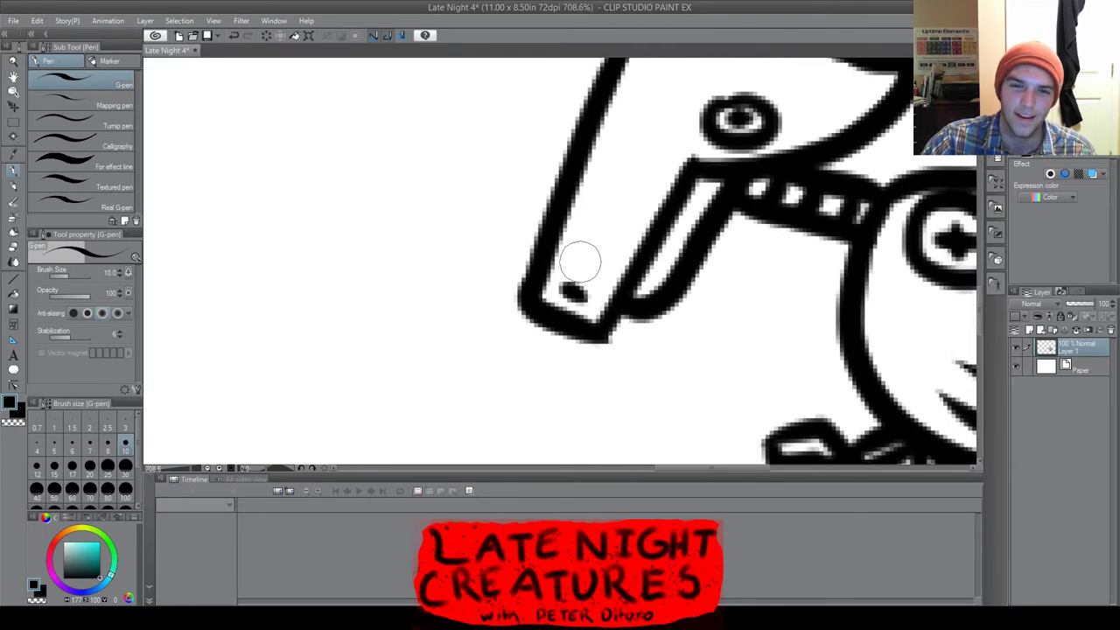
drag(525, 258, 585, 230)
scroll(613, 369, down, 4)
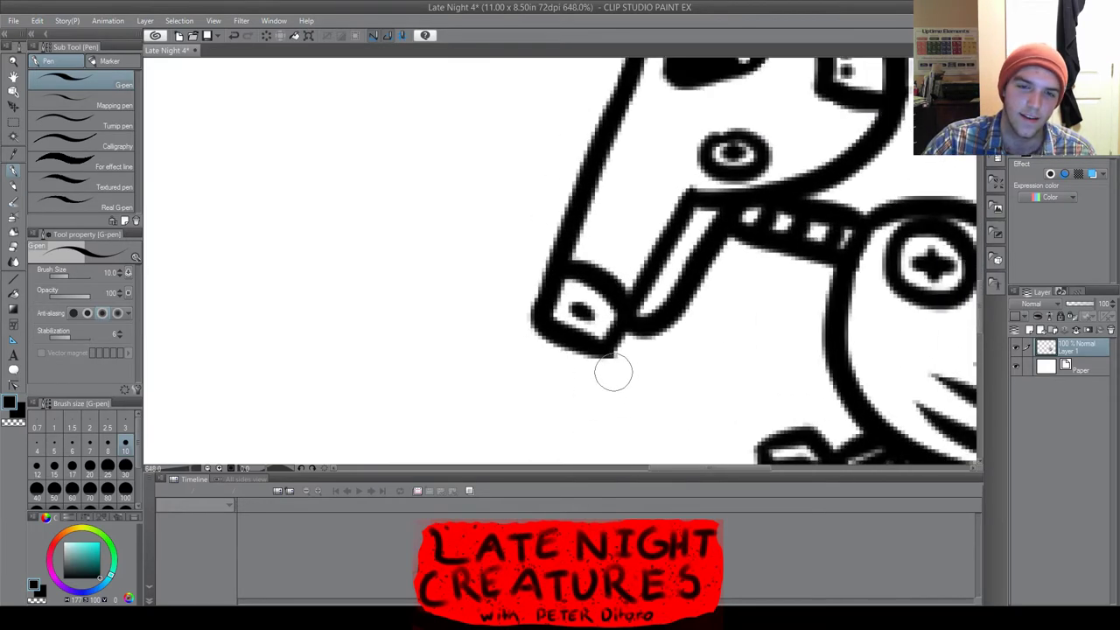
scroll(657, 370, down, 3)
scroll(661, 353, up, 3)
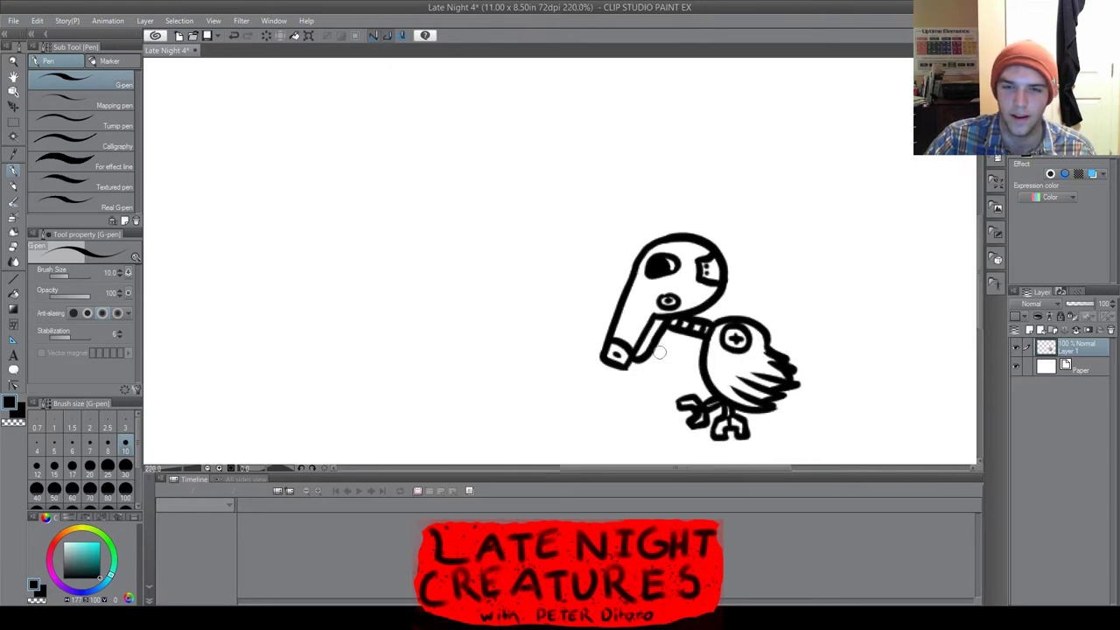
scroll(668, 366, down, 3)
drag(979, 285, 979, 313)
scroll(856, 321, down, 1)
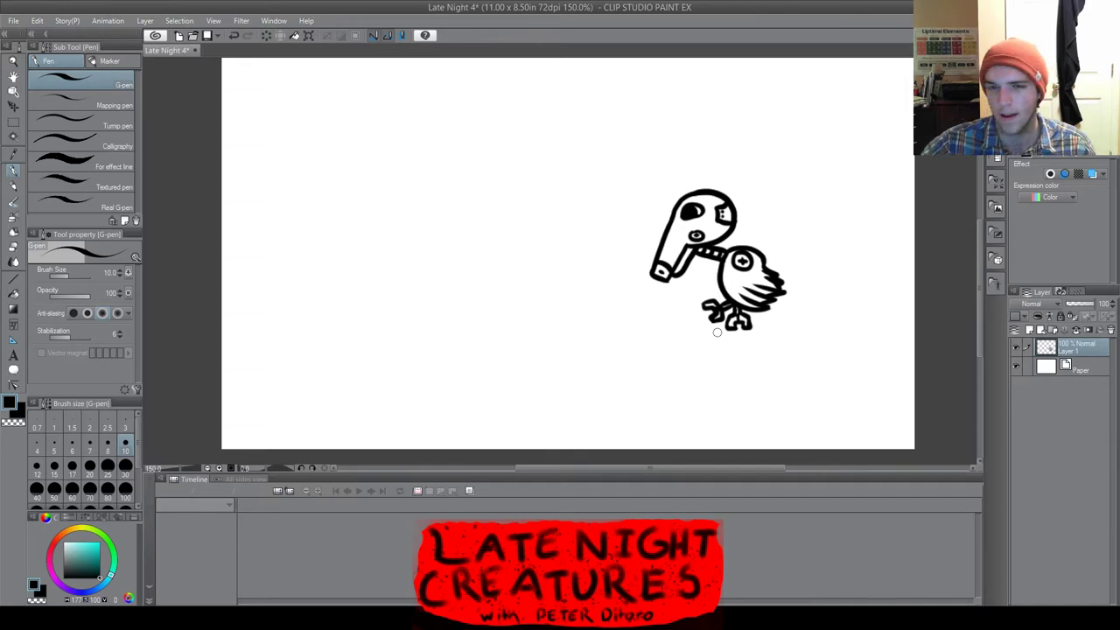
Draw a thin rod of two near-parallel lines rising from the top of the body and slanting backward
scroll(657, 192, up, 3)
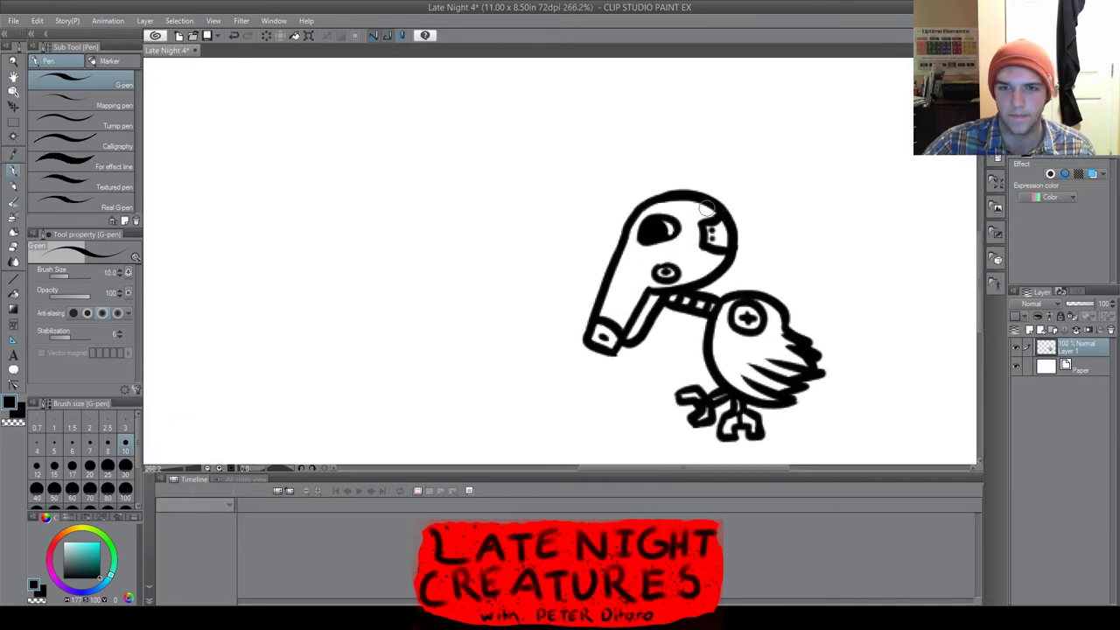
scroll(833, 237, up, 2)
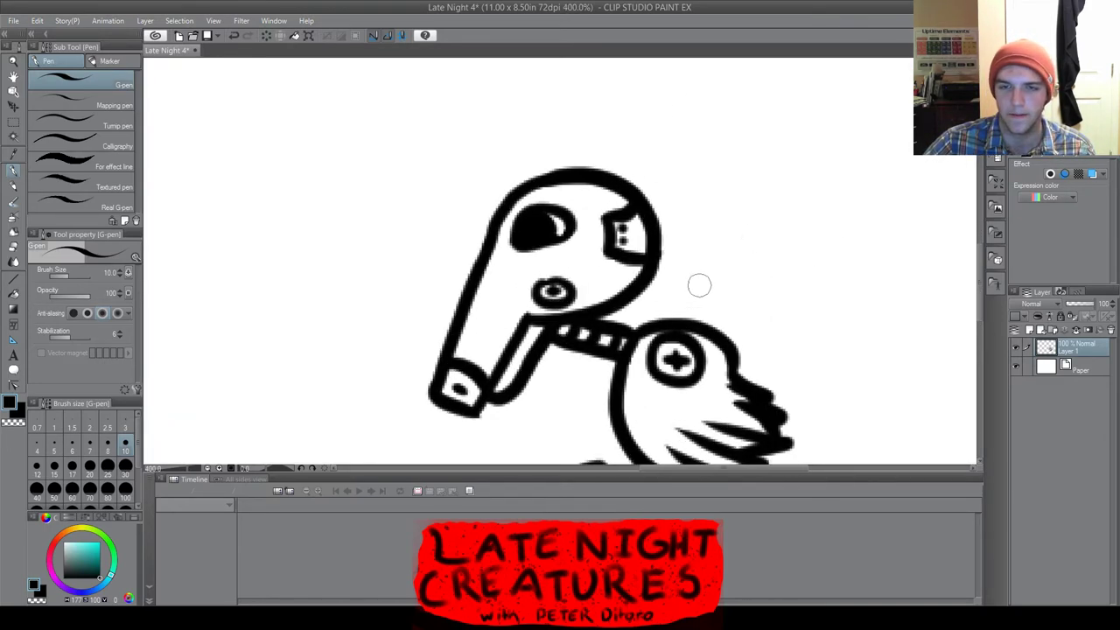
scroll(701, 307, up, 1)
drag(671, 322, 693, 281)
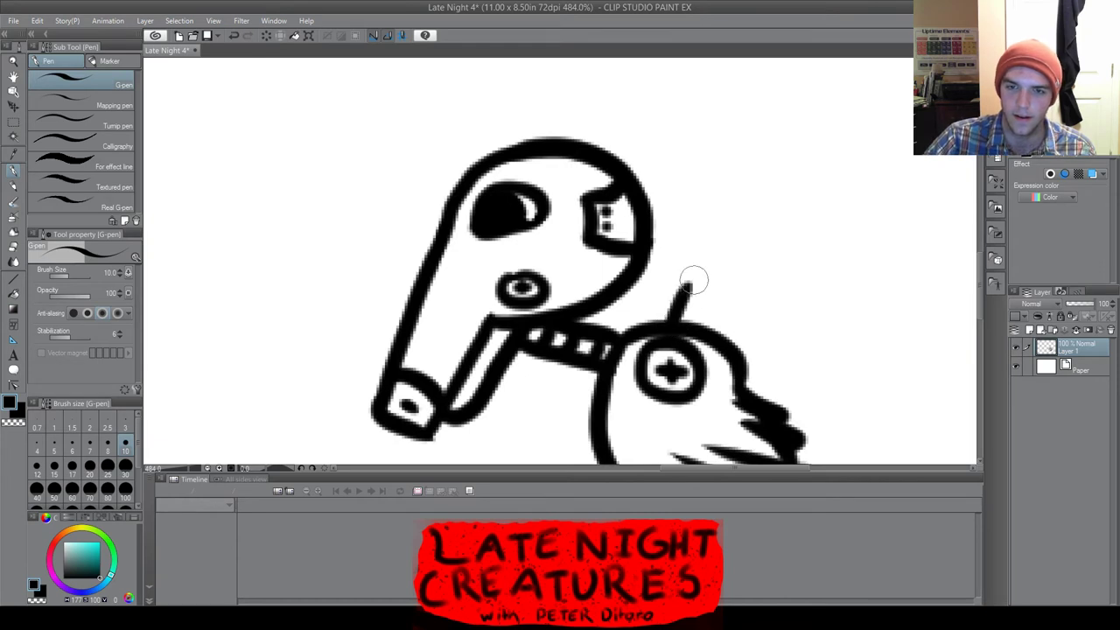
drag(670, 322, 702, 261)
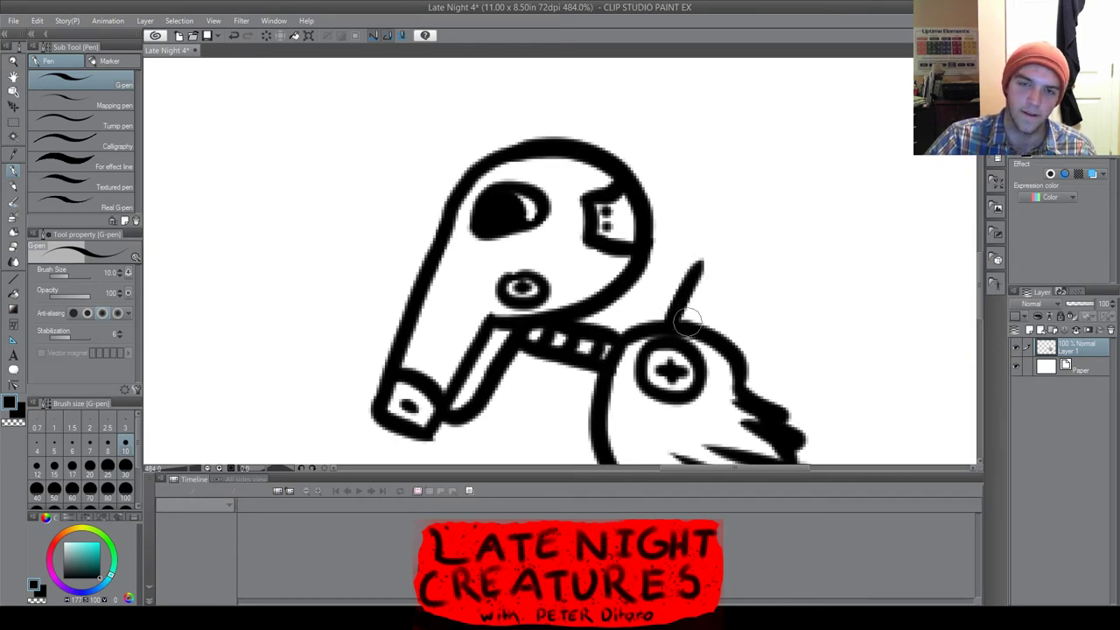
mouse_move(688, 323)
mouse_down()
mouse_move(749, 234)
mouse_move(766, 184)
mouse_up()
drag(693, 276, 772, 172)
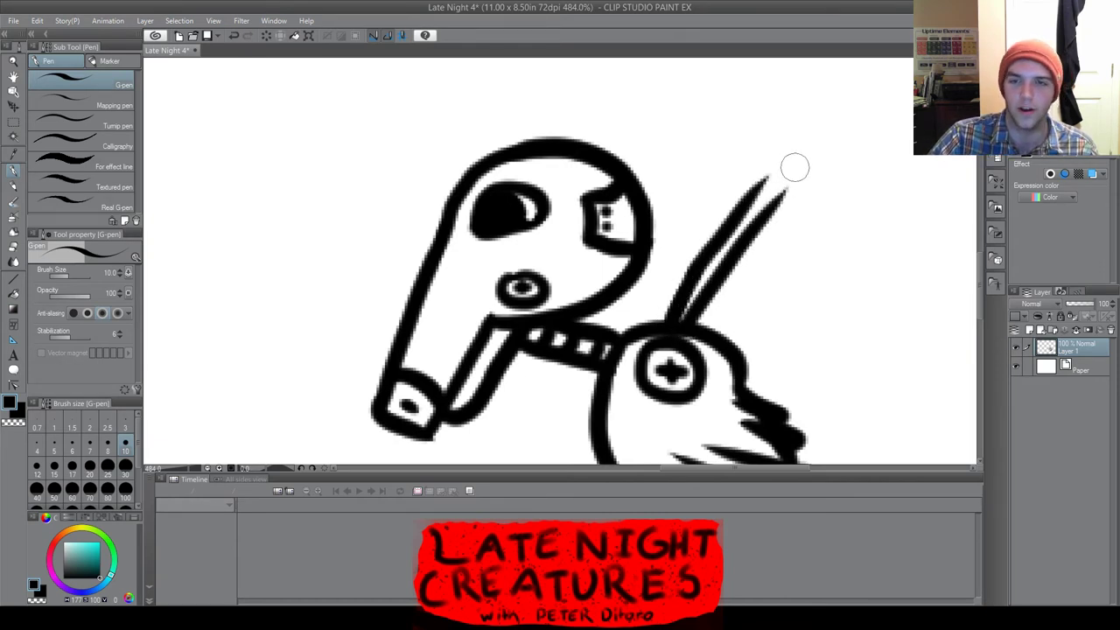
scroll(794, 167, down, 2)
scroll(845, 157, up, 4)
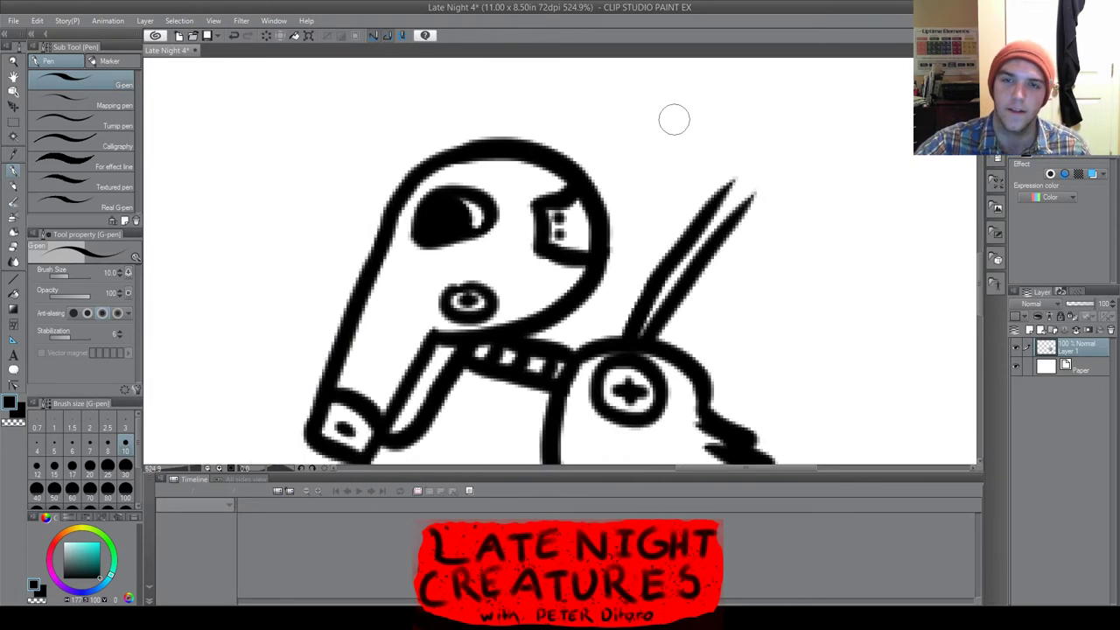
Draw a long, thin slanted ellipse across the top of the rod as a spinning rotor, with sketchy motion lines inside
mouse_move(642, 111)
mouse_down()
mouse_move(796, 219)
mouse_move(812, 198)
mouse_up()
key(ctrl+z)
drag(736, 189, 866, 273)
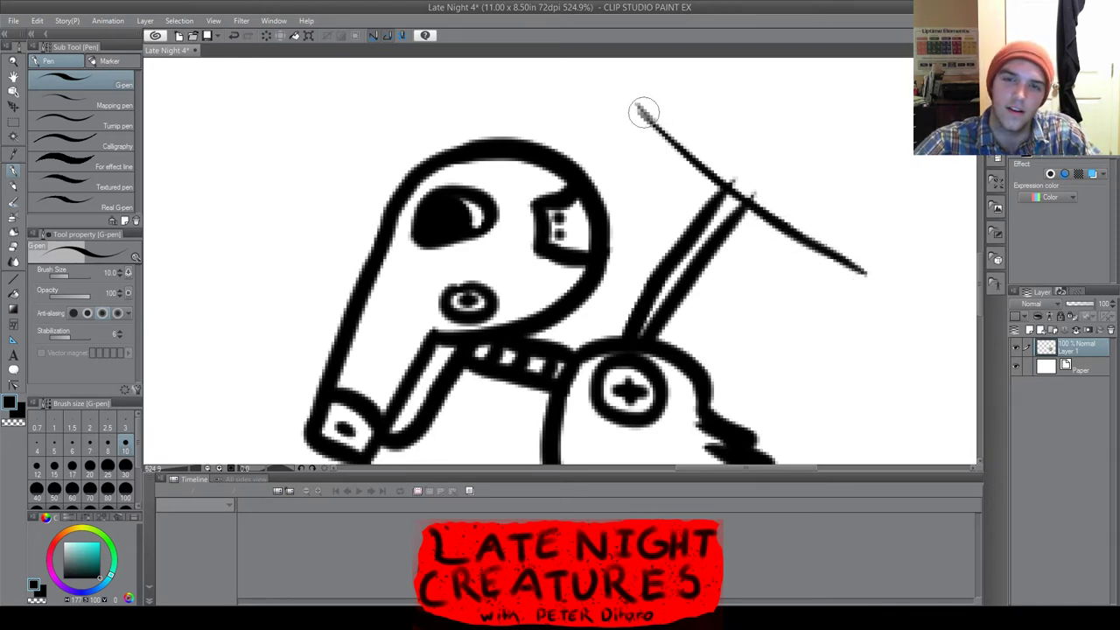
mouse_move(643, 111)
mouse_down()
mouse_move(698, 111)
mouse_move(866, 257)
mouse_move(836, 268)
mouse_up()
mouse_move(663, 113)
mouse_down()
mouse_move(832, 246)
mouse_move(776, 196)
mouse_move(862, 255)
mouse_move(788, 220)
mouse_up()
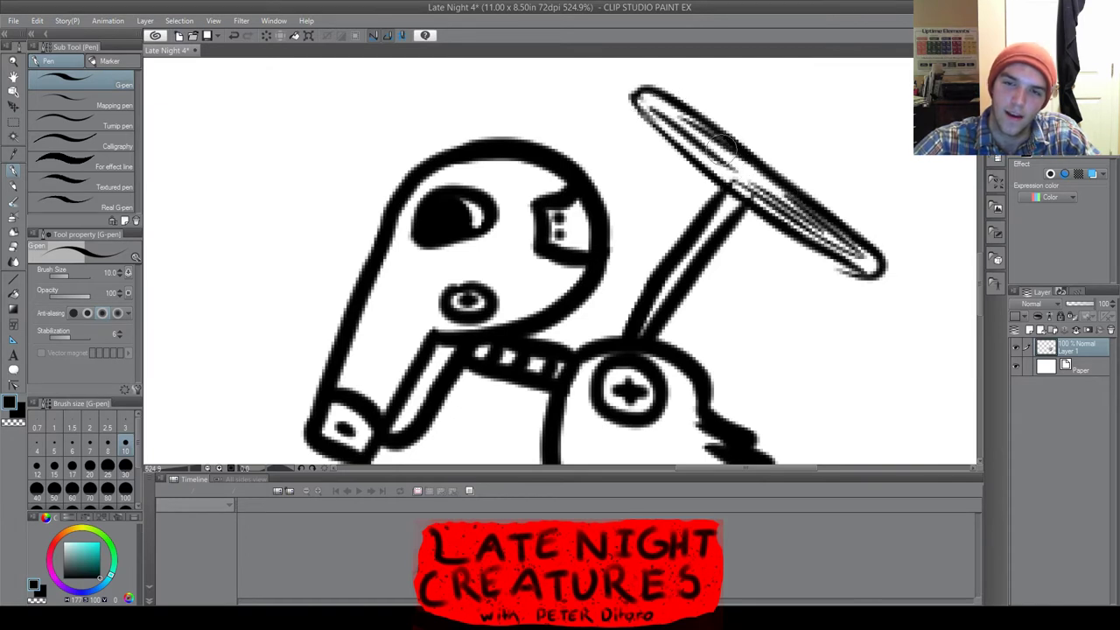
drag(724, 150, 814, 215)
drag(646, 93, 697, 140)
drag(658, 103, 800, 206)
mouse_move(652, 83)
mouse_down()
mouse_move(685, 164)
mouse_move(749, 186)
mouse_move(755, 210)
mouse_move(859, 237)
mouse_up()
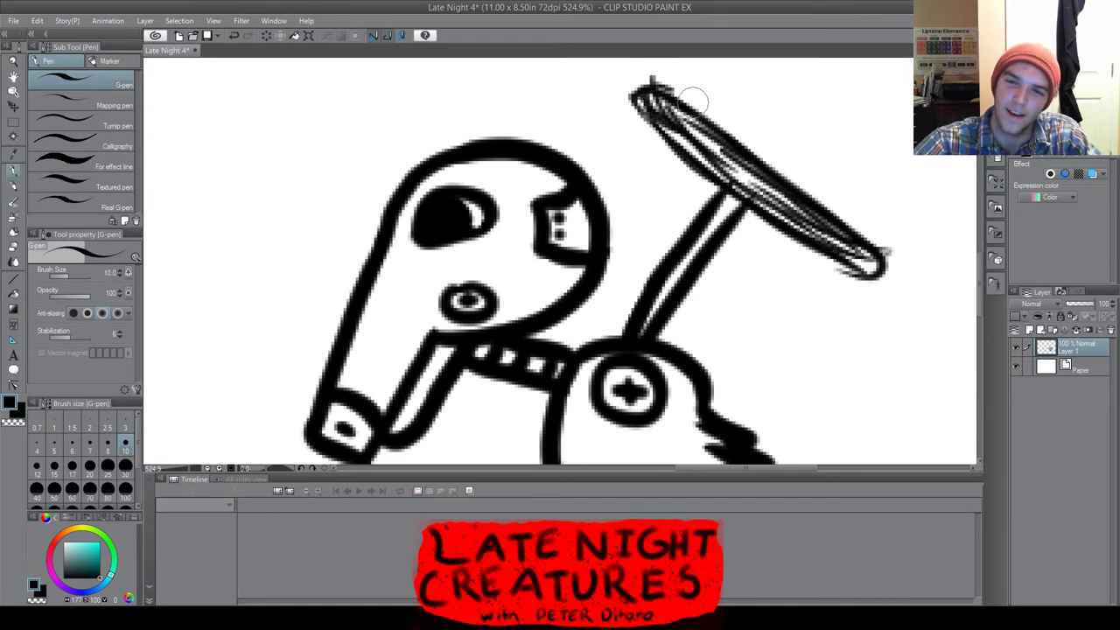
Add more sketchy motion lines along the upper edge and inside of the slanted rotor ellipse to darken it
drag(693, 101, 827, 218)
scroll(782, 253, down, 6)
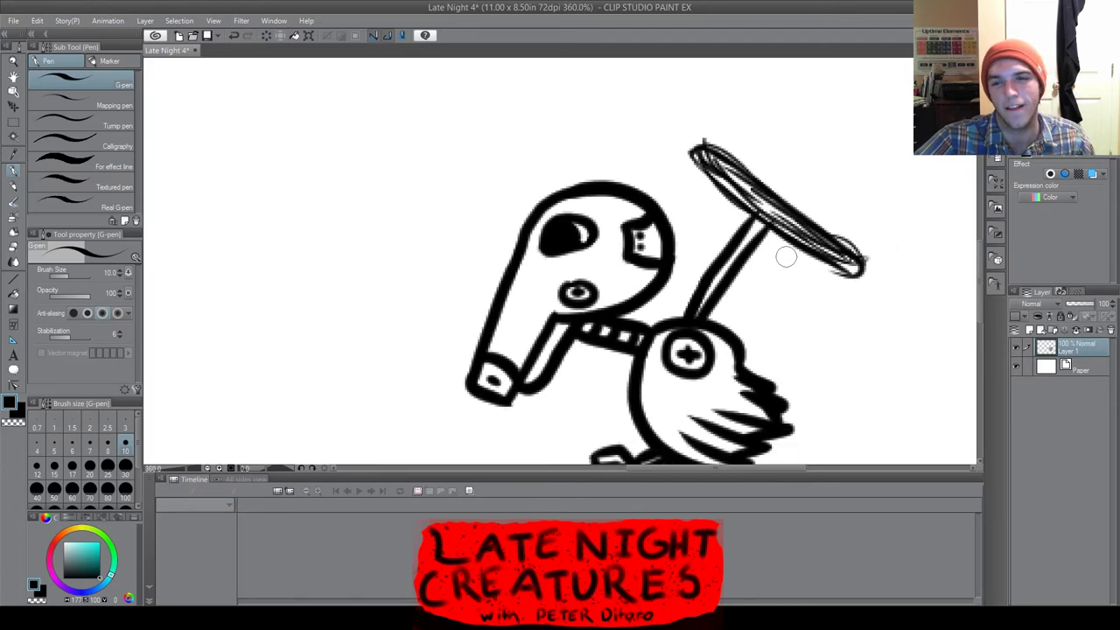
scroll(783, 289, up, 4)
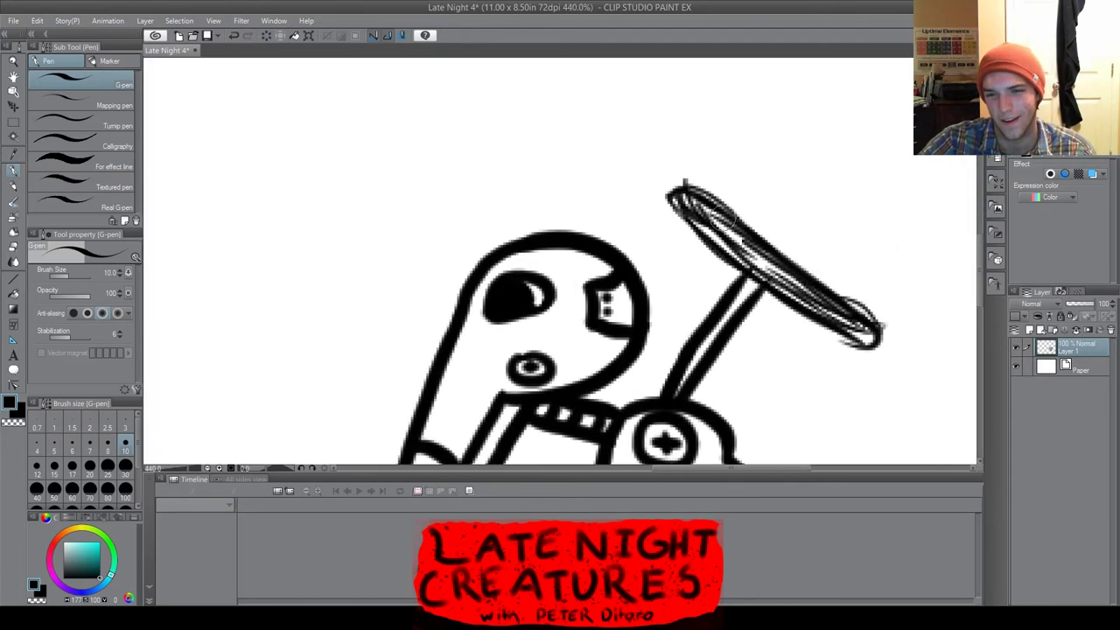
drag(706, 191, 817, 304)
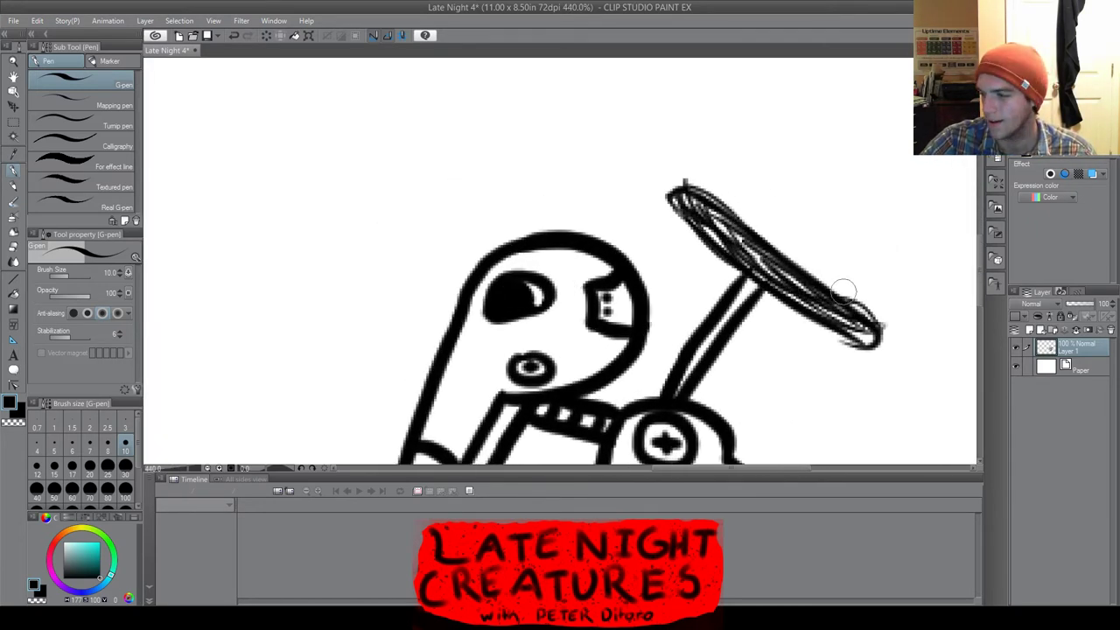
scroll(808, 290, down, 3)
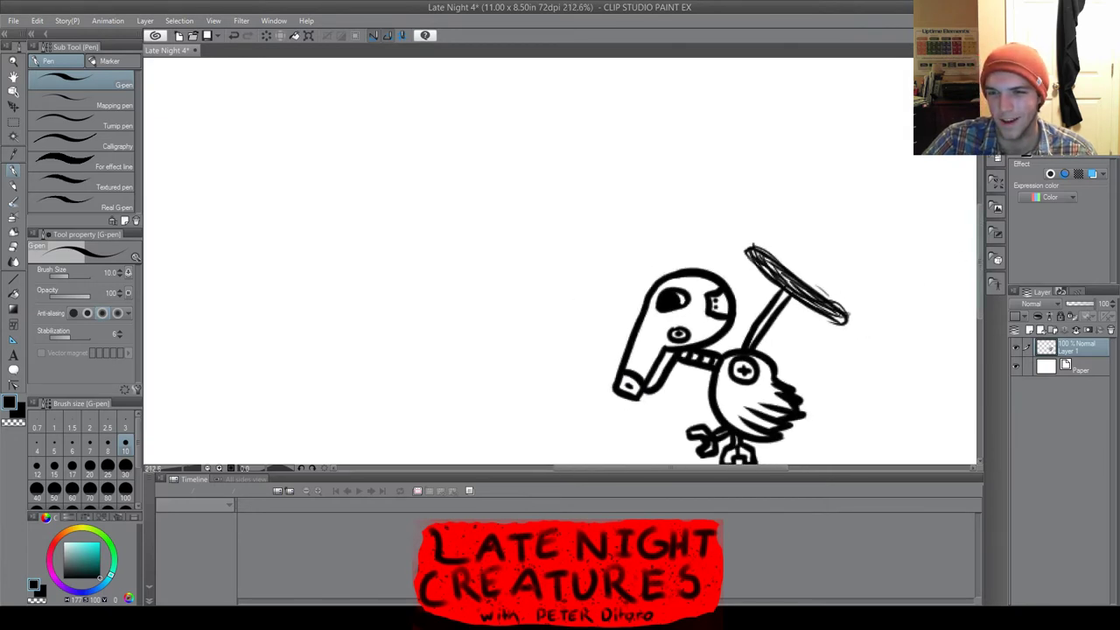
Draw a tilted, angular can gripped in the bird's front claw
scroll(950, 303, down, 3)
scroll(795, 301, down, 2)
scroll(767, 303, up, 2)
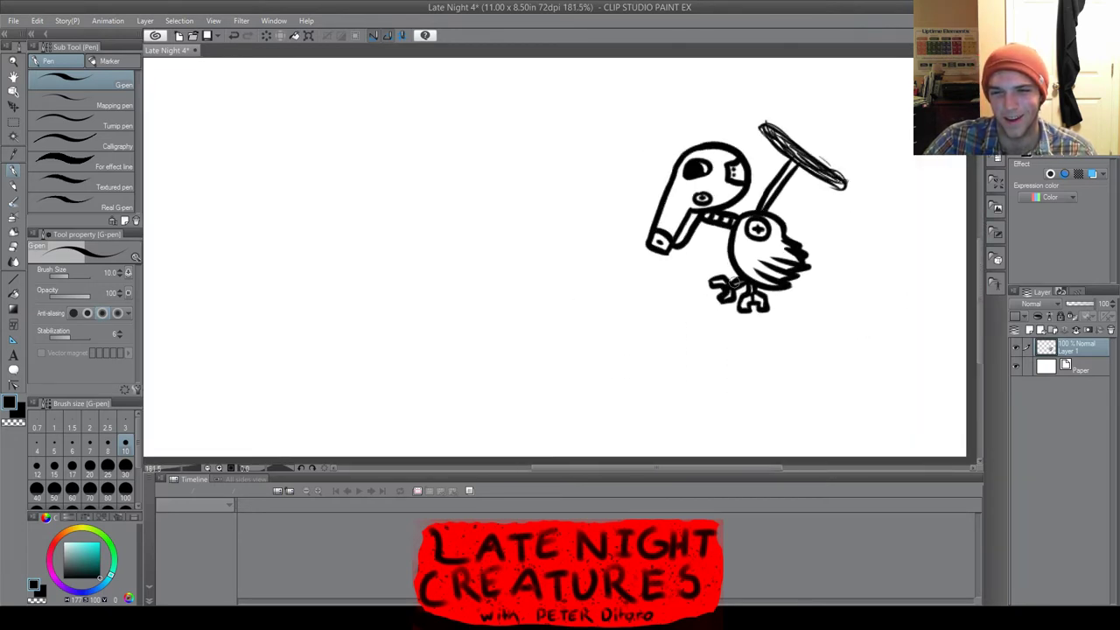
scroll(734, 282, up, 7)
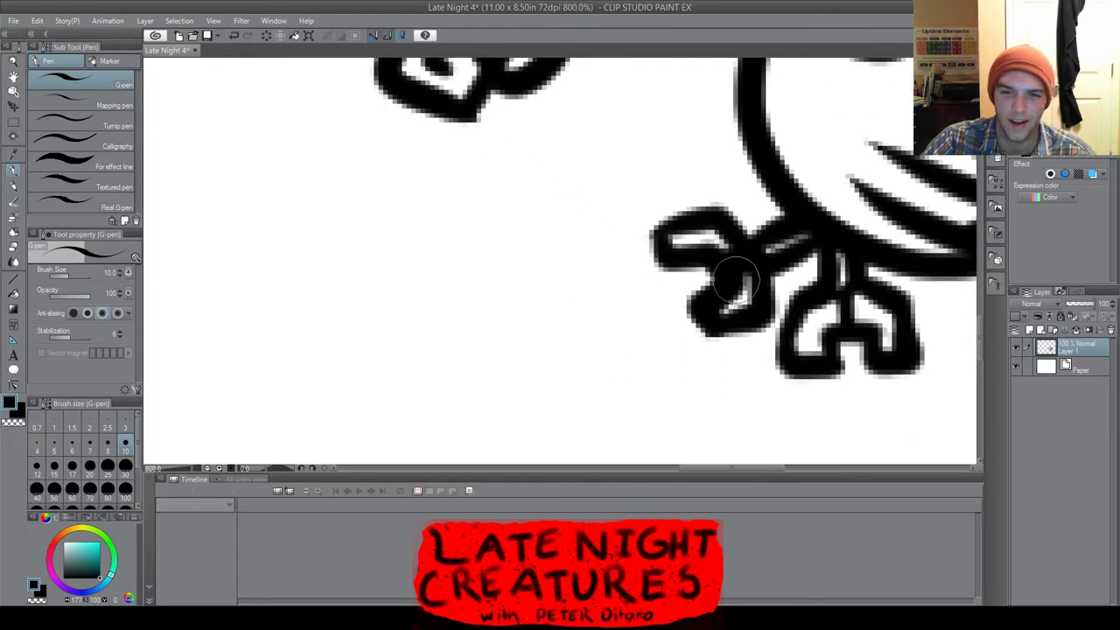
scroll(714, 272, up, 1)
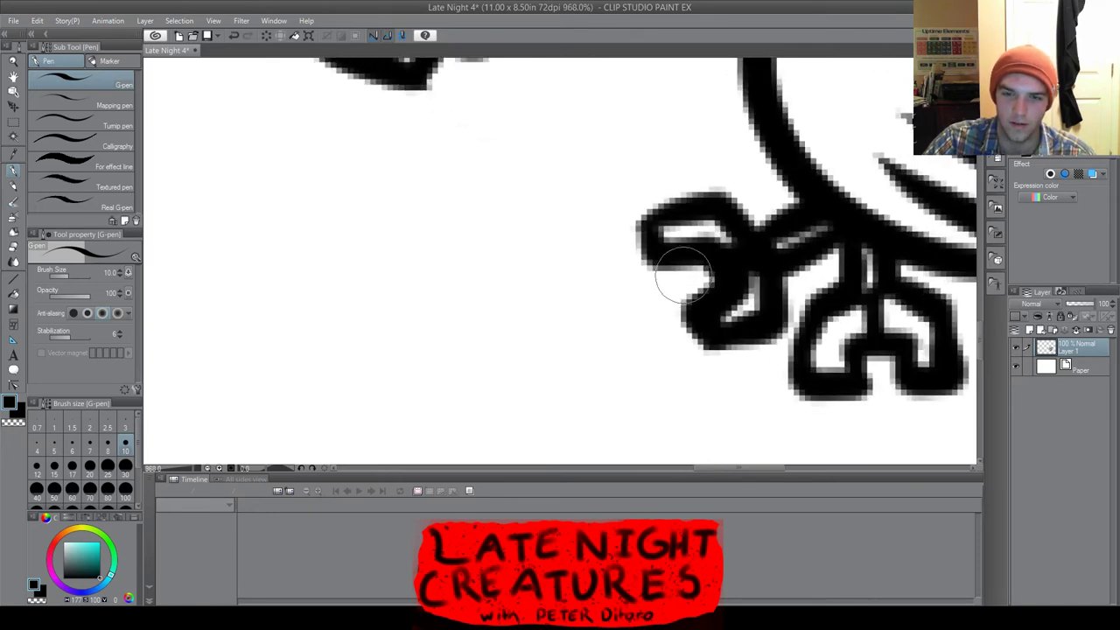
drag(680, 261, 702, 274)
scroll(676, 267, down, 5)
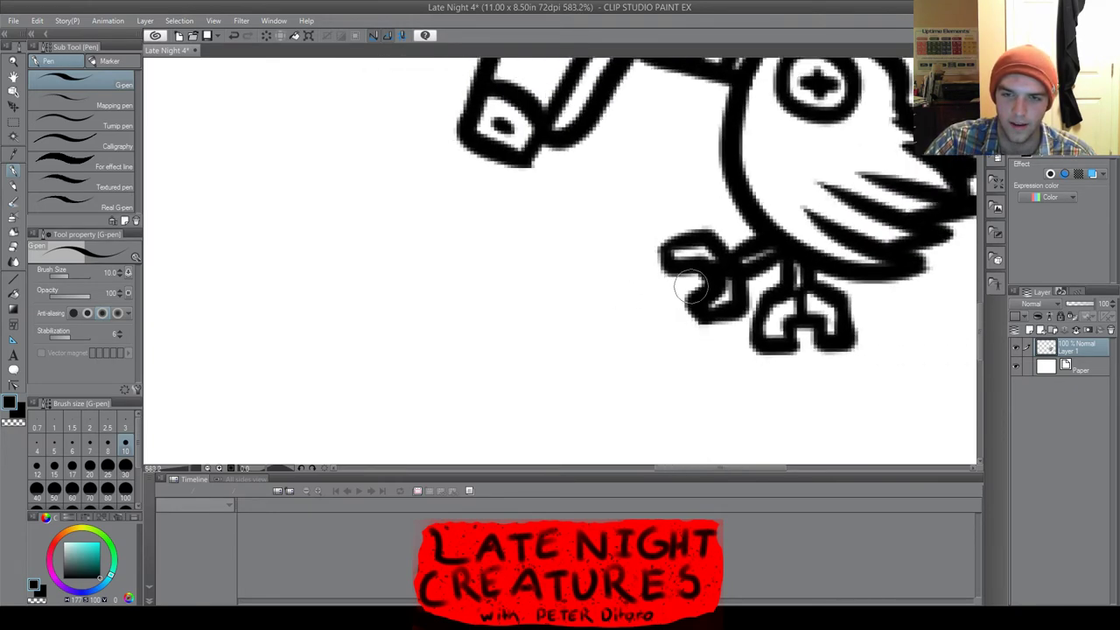
scroll(600, 358, up, 6)
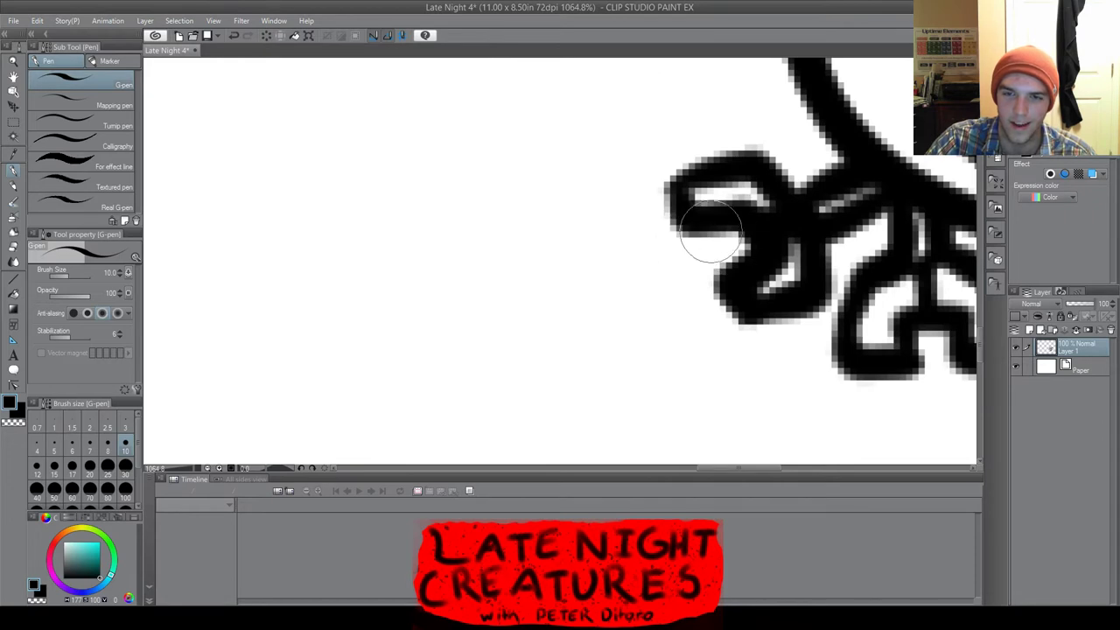
mouse_move(672, 162)
mouse_down()
mouse_move(700, 203)
mouse_move(675, 225)
mouse_move(730, 224)
mouse_move(709, 164)
mouse_move(595, 160)
mouse_move(583, 180)
mouse_move(675, 323)
mouse_up()
mouse_move(645, 275)
mouse_down()
mouse_move(709, 335)
mouse_move(734, 311)
mouse_up()
scroll(679, 238, up, 2)
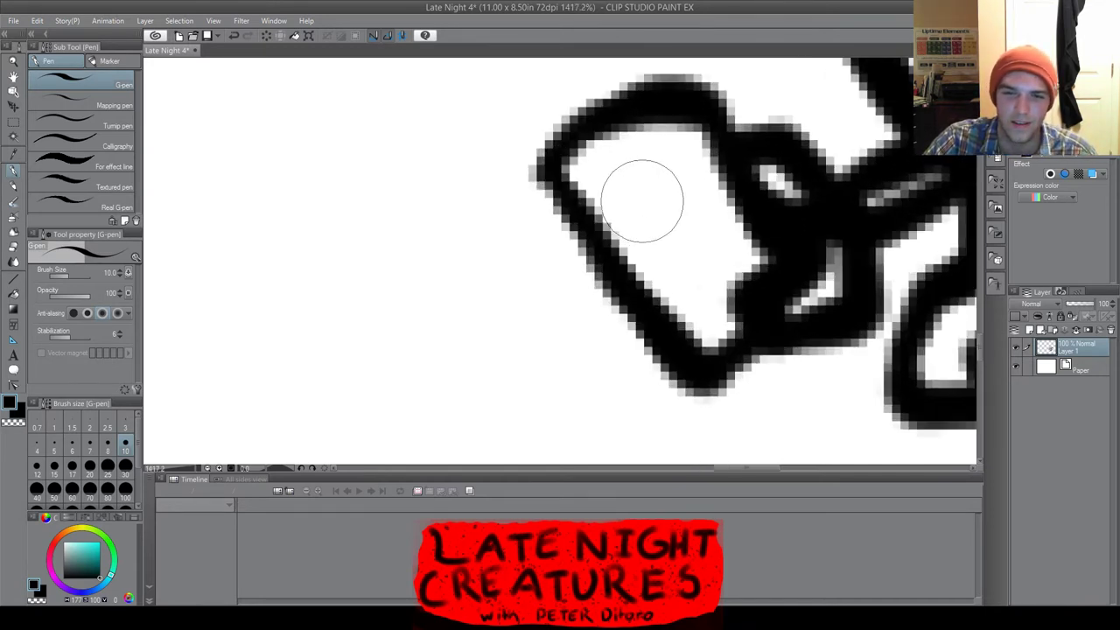
Letter the word "oil" in small characters on the can held by the claw
drag(642, 201, 609, 198)
drag(672, 234, 685, 210)
click(654, 158)
drag(695, 154, 720, 261)
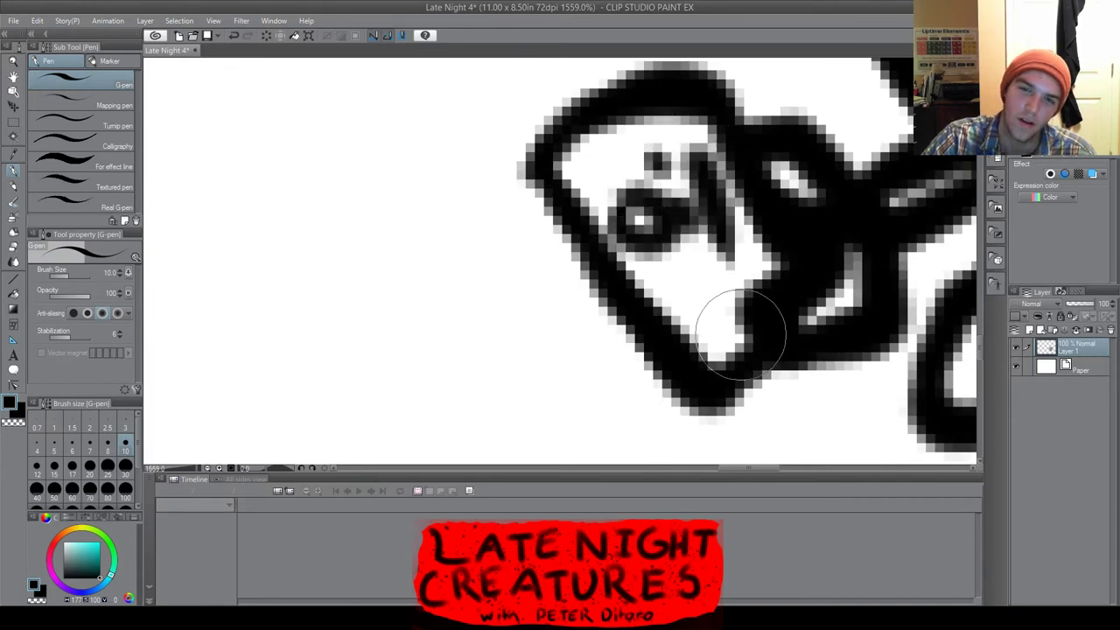
Draw a curved two-line hose arching from the top of the oil can and hanging down to a small rounded nozzle
scroll(740, 337, down, 2)
scroll(623, 173, up, 1)
scroll(618, 185, down, 1)
mouse_move(625, 192)
mouse_down()
mouse_move(603, 172)
mouse_move(567, 343)
mouse_up()
mouse_move(655, 168)
mouse_down()
mouse_move(630, 129)
mouse_move(568, 105)
mouse_move(510, 130)
mouse_move(477, 181)
mouse_move(491, 260)
mouse_move(534, 371)
mouse_up()
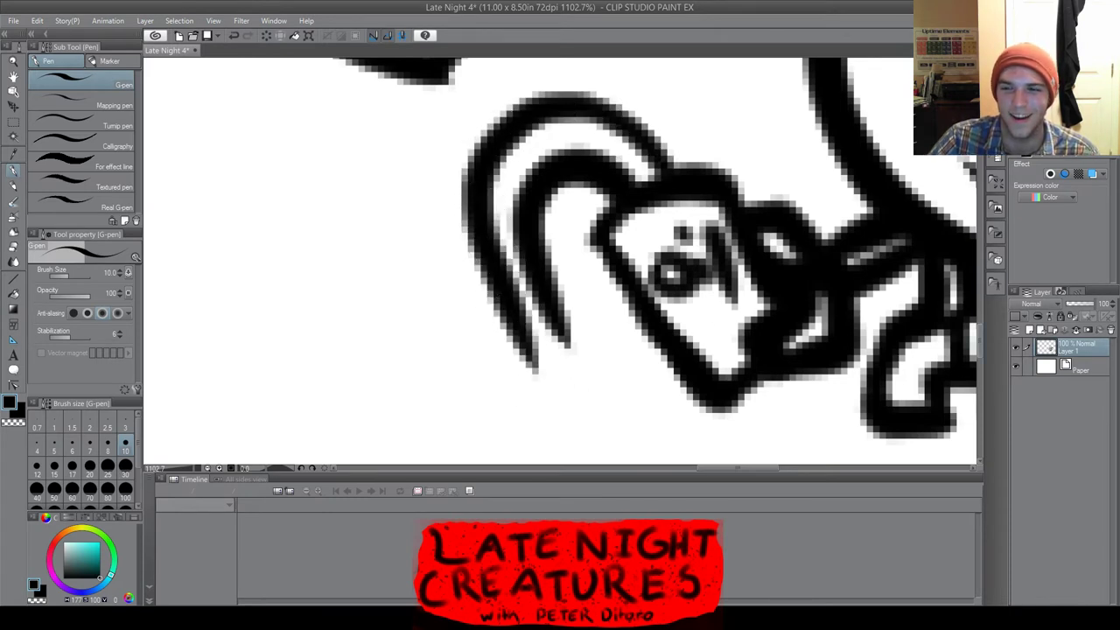
scroll(715, 258, down, 4)
drag(525, 70, 580, 183)
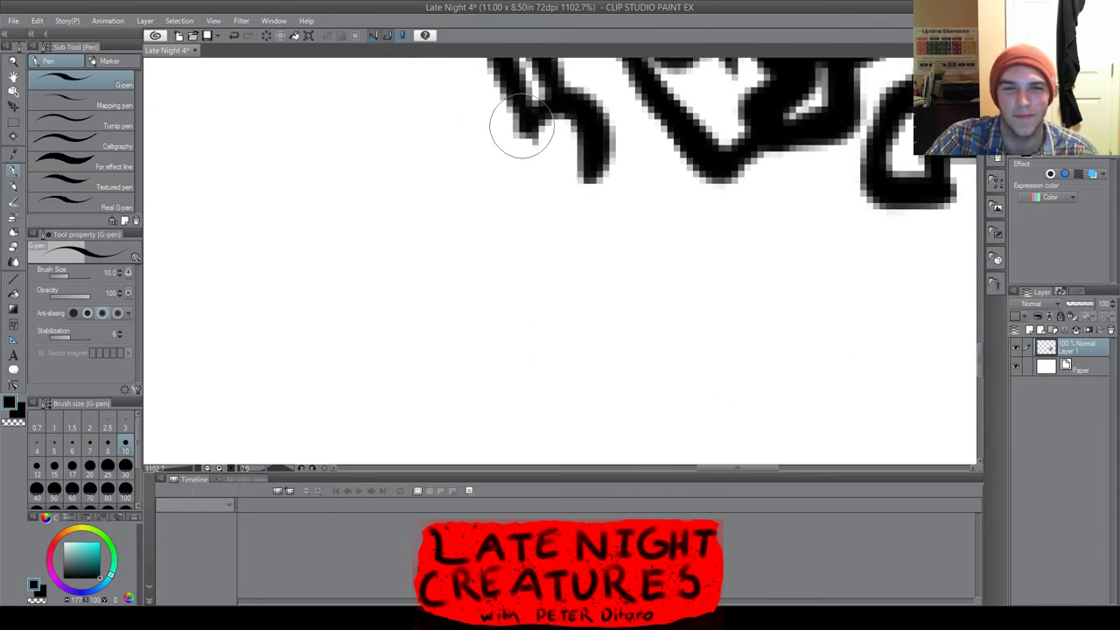
scroll(522, 127, down, 8)
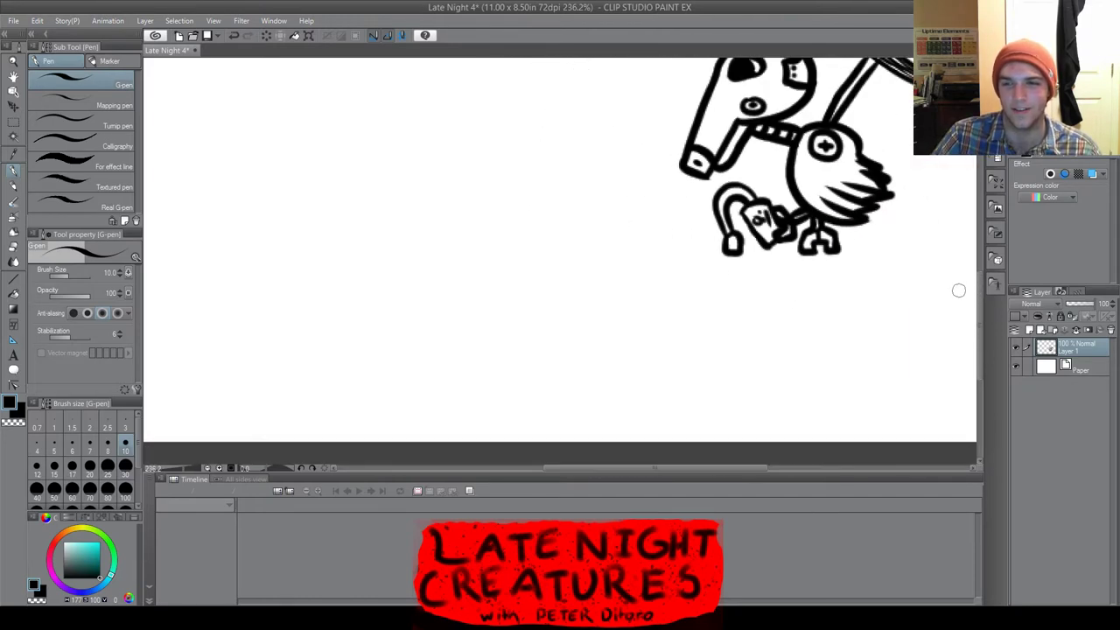
Draw a barrel below the bird, with a wide elliptical rim and two vertical sides running off the page's lower edge
scroll(751, 294, up, 2)
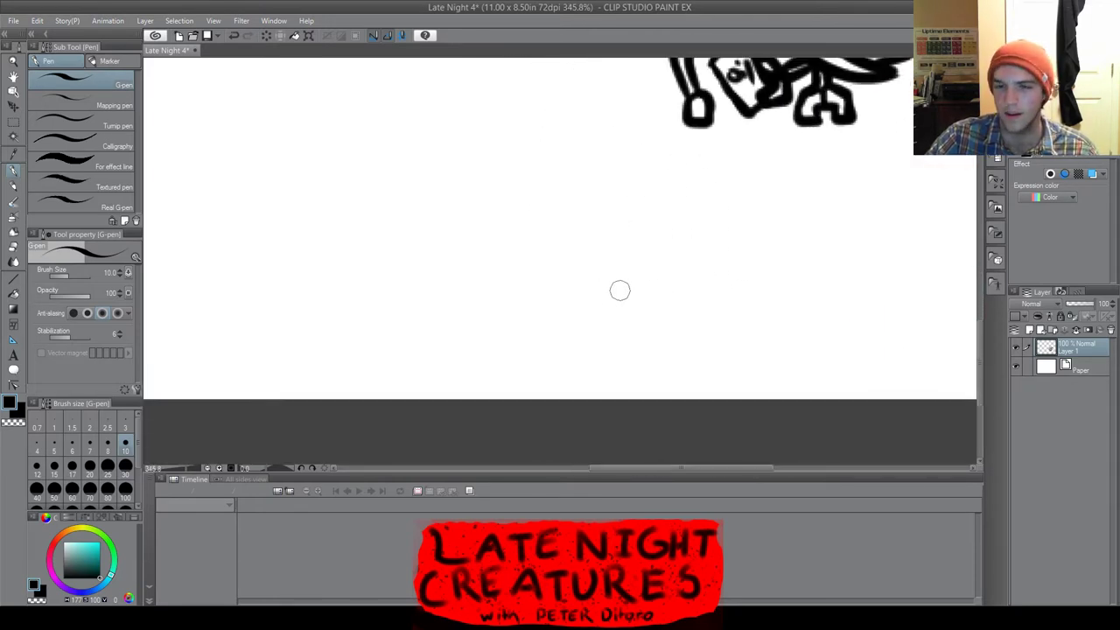
mouse_move(626, 285)
mouse_down()
mouse_move(757, 277)
mouse_move(808, 291)
mouse_move(798, 315)
mouse_move(676, 325)
mouse_move(618, 325)
mouse_move(594, 305)
mouse_move(605, 296)
mouse_move(621, 295)
mouse_move(603, 321)
mouse_move(594, 309)
mouse_move(600, 410)
mouse_up()
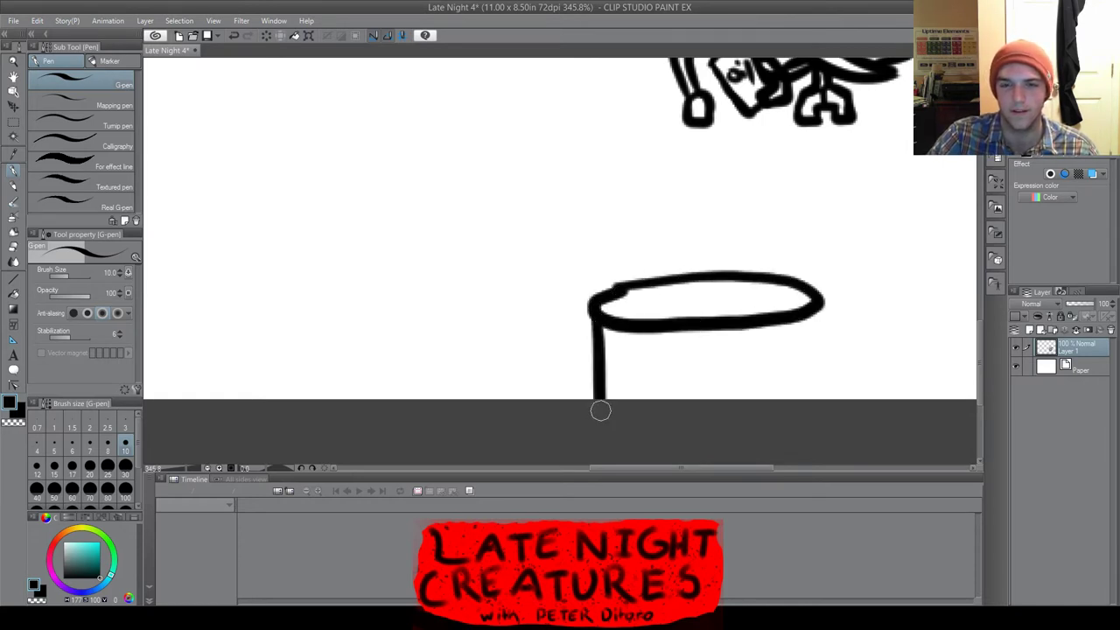
drag(820, 319, 821, 401)
Letter the word "Oil" on the front of the barrel, with its lower part cut off by the page edge
scroll(739, 404, up, 3)
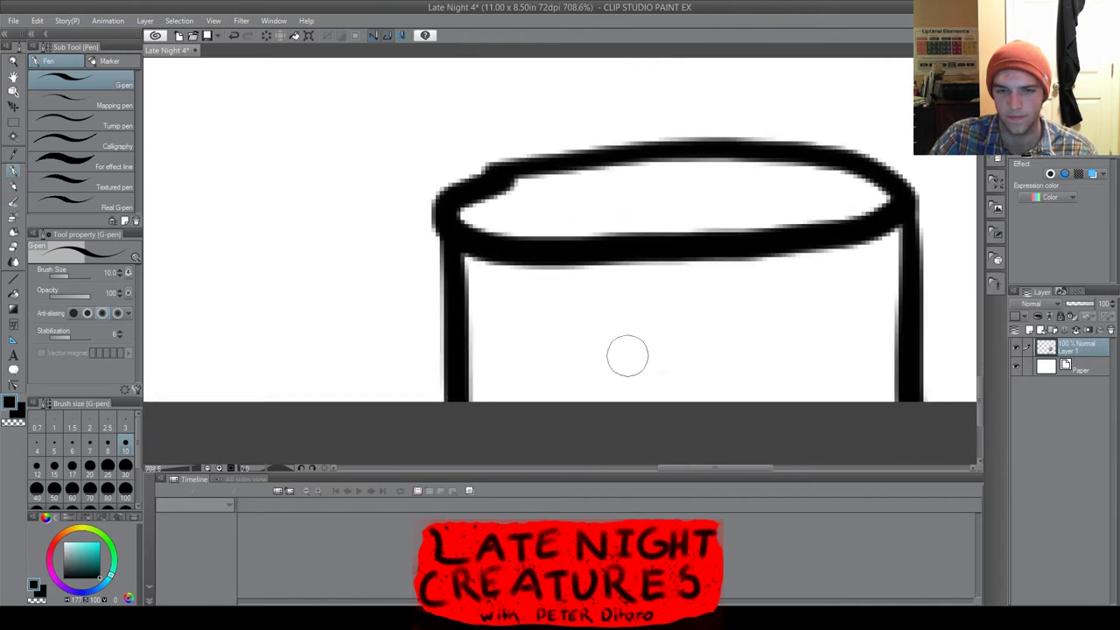
mouse_move(515, 348)
mouse_down()
mouse_move(517, 383)
mouse_move(531, 338)
mouse_move(577, 402)
mouse_up()
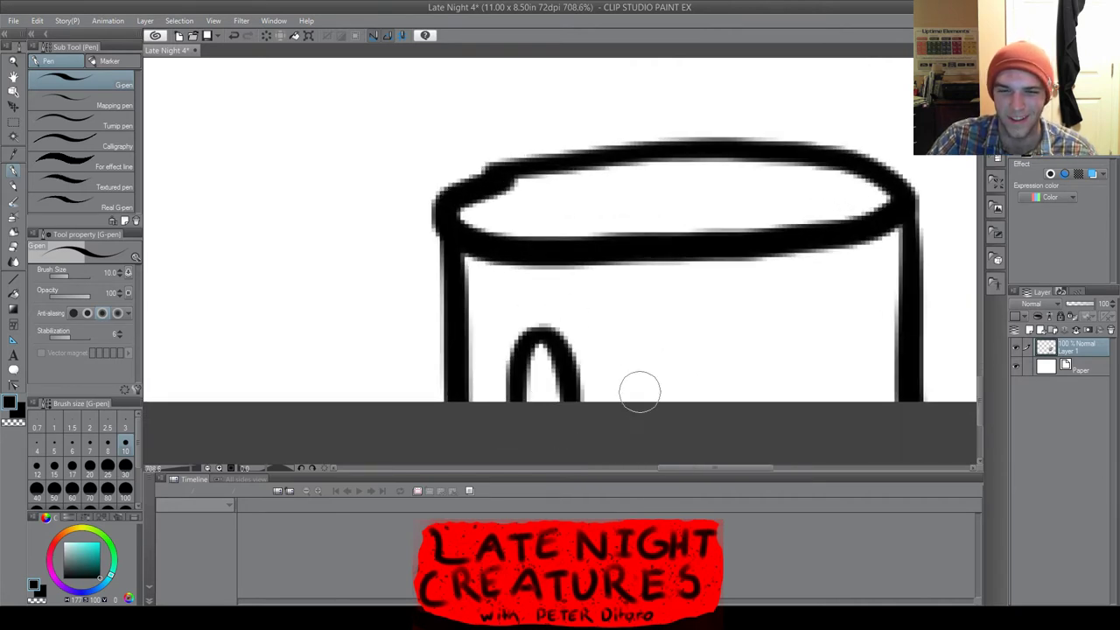
drag(646, 402, 643, 352)
click(642, 338)
drag(729, 320, 726, 400)
scroll(726, 400, down, 4)
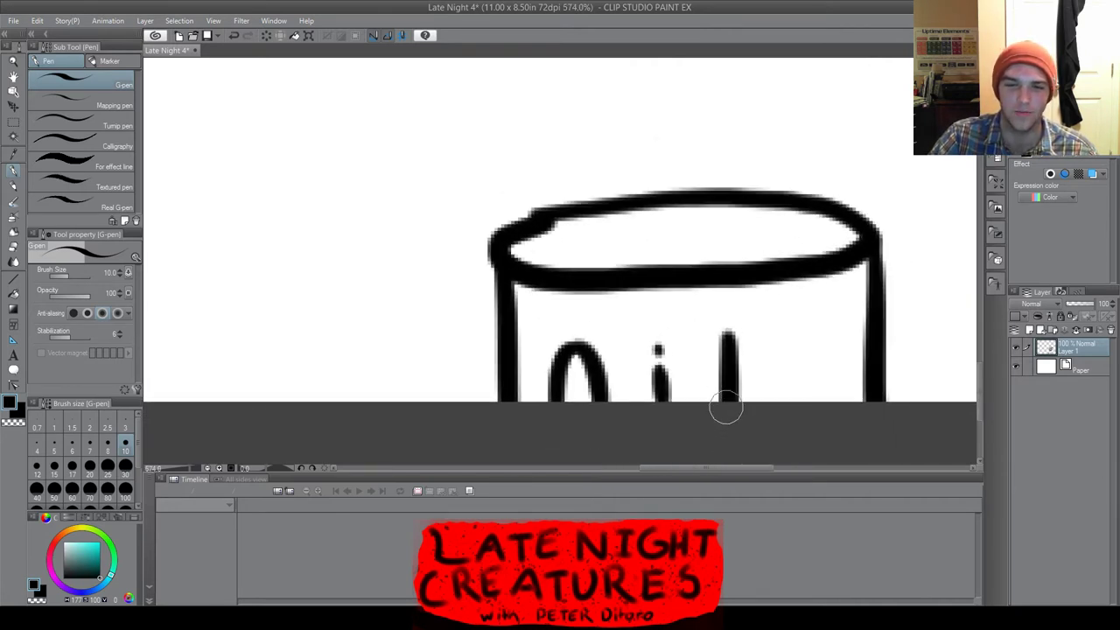
Erase the back edge of the barrel's rim, leaving only short curved stubs at both ends
scroll(708, 247, up, 3)
scroll(708, 247, up, 2)
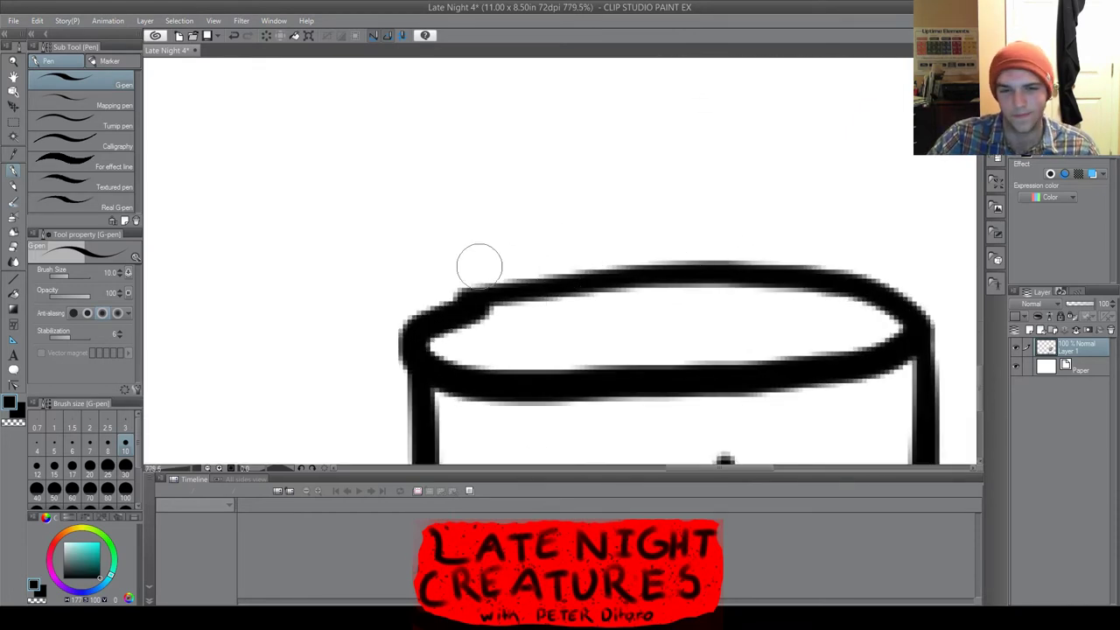
mouse_move(479, 266)
mouse_down()
mouse_move(524, 313)
mouse_move(551, 326)
mouse_move(586, 267)
mouse_move(674, 223)
mouse_move(708, 235)
mouse_move(731, 295)
mouse_move(756, 301)
mouse_move(825, 272)
mouse_move(868, 229)
mouse_move(852, 296)
mouse_up()
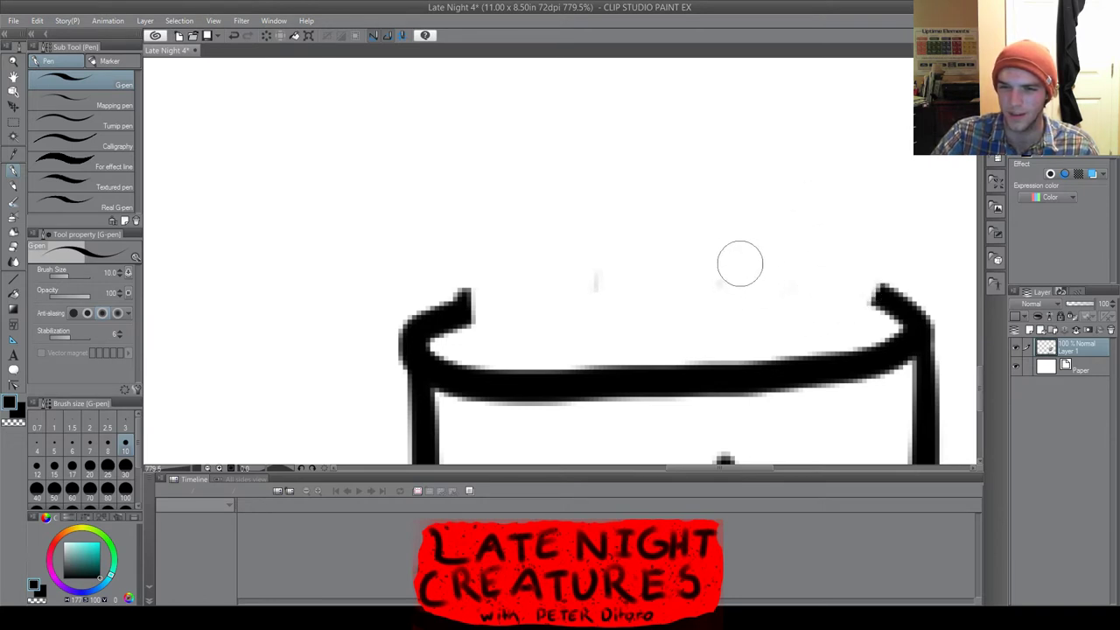
mouse_move(740, 263)
mouse_down()
mouse_move(715, 283)
mouse_move(549, 272)
mouse_up()
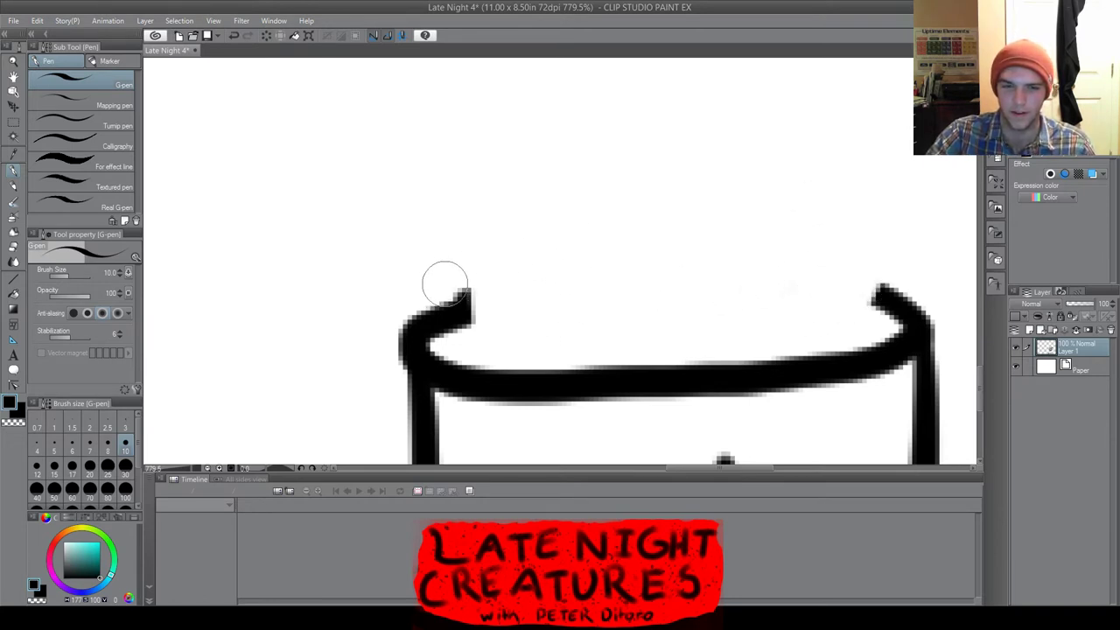
drag(445, 284, 483, 276)
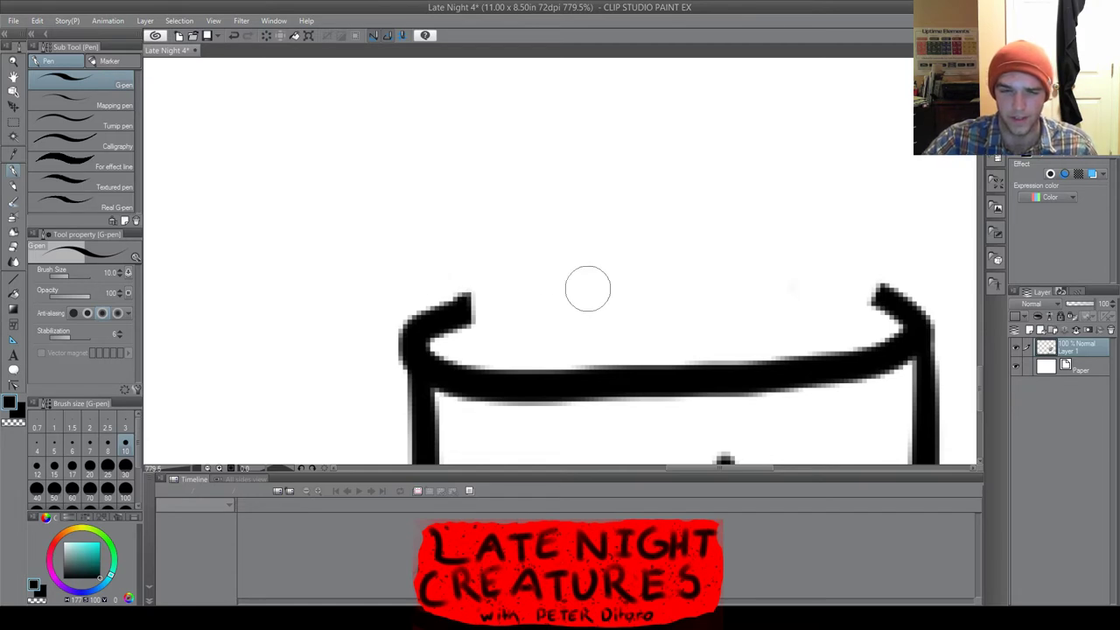
scroll(550, 293, up, 3)
scroll(494, 385, down, 3)
Draw a small one-eyed creature with two legs and two pointed ears standing inside the barrel's rim near one end
scroll(467, 349, up, 2)
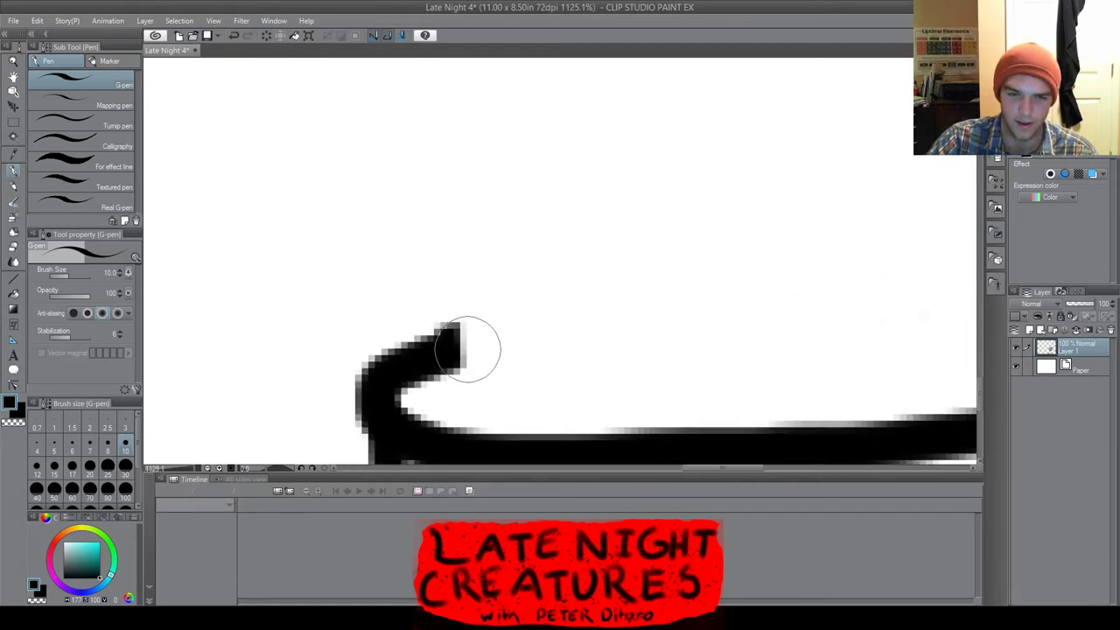
drag(500, 391, 515, 326)
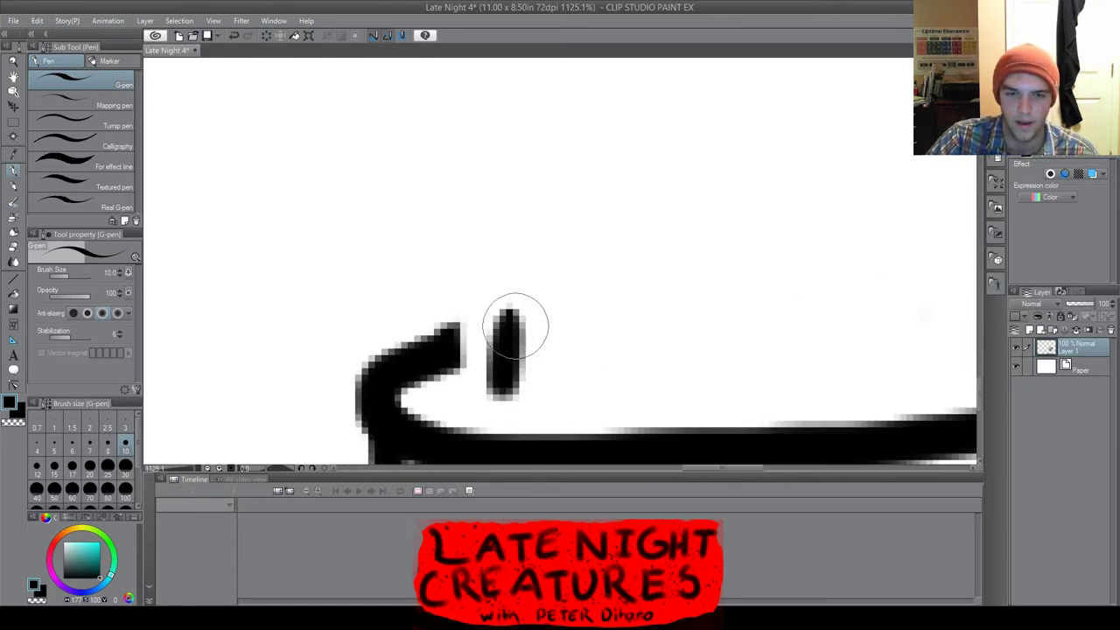
drag(543, 392, 555, 289)
mouse_move(506, 320)
mouse_down()
mouse_move(477, 248)
mouse_move(579, 251)
mouse_move(487, 302)
mouse_move(560, 229)
mouse_move(524, 205)
mouse_move(514, 212)
mouse_move(517, 141)
mouse_move(545, 204)
mouse_move(608, 188)
mouse_move(578, 237)
mouse_up()
scroll(525, 269, up, 2)
drag(504, 252, 508, 253)
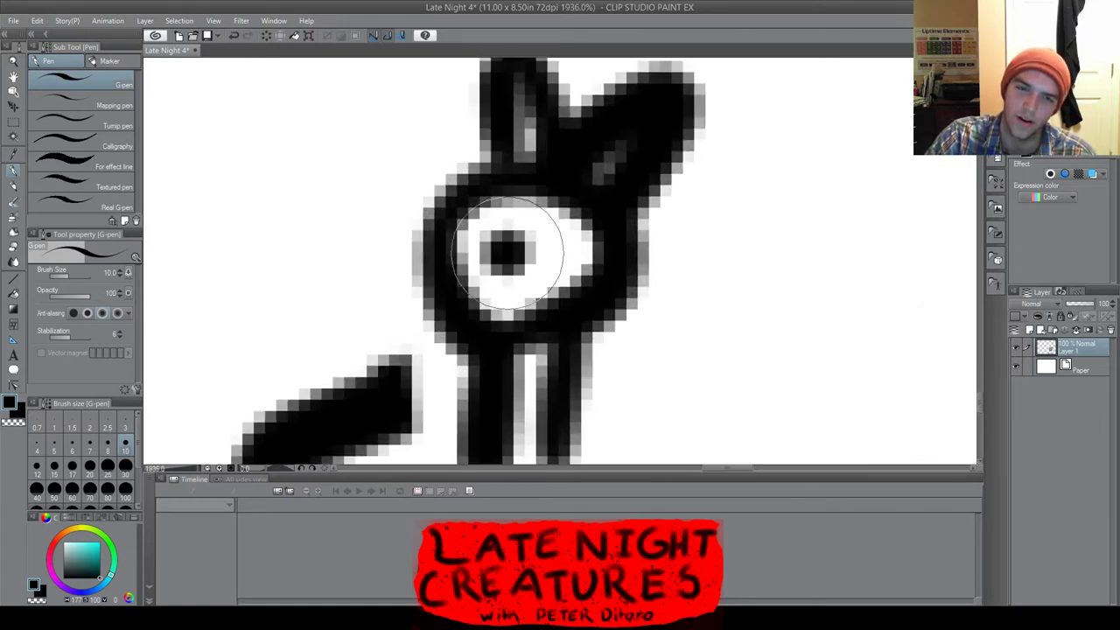
Draw a second, smaller one-eyed creature with two legs and pointed ears near the other end of the barrel
scroll(542, 289, down, 4)
scroll(788, 300, up, 3)
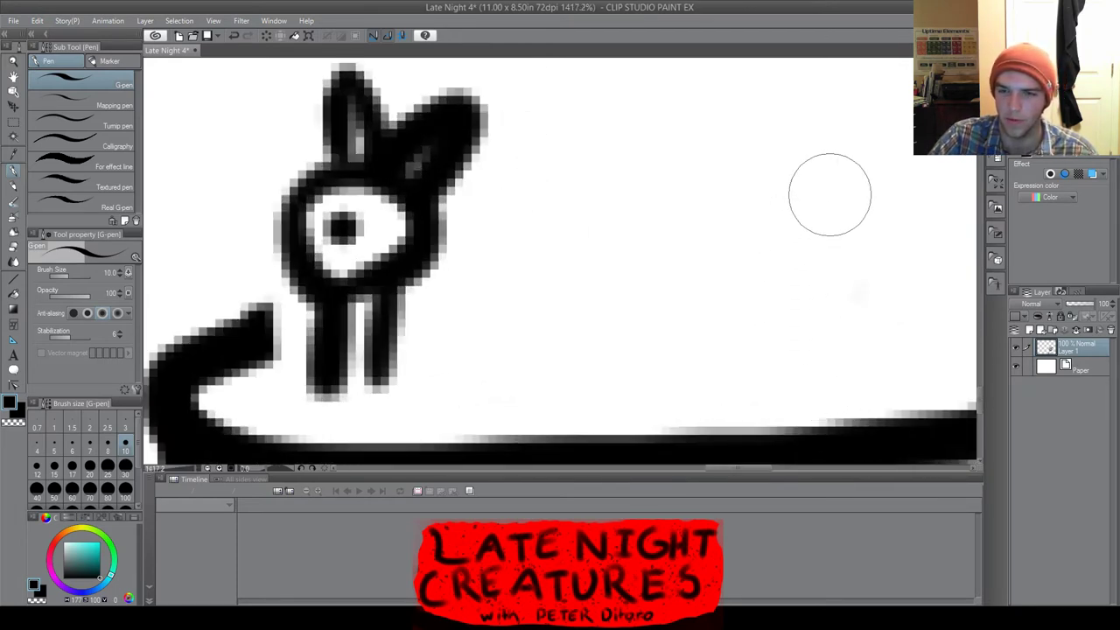
mouse_move(827, 189)
mouse_down()
mouse_move(792, 248)
mouse_move(880, 248)
mouse_move(796, 194)
mouse_up()
drag(819, 294, 815, 345)
drag(853, 294, 858, 344)
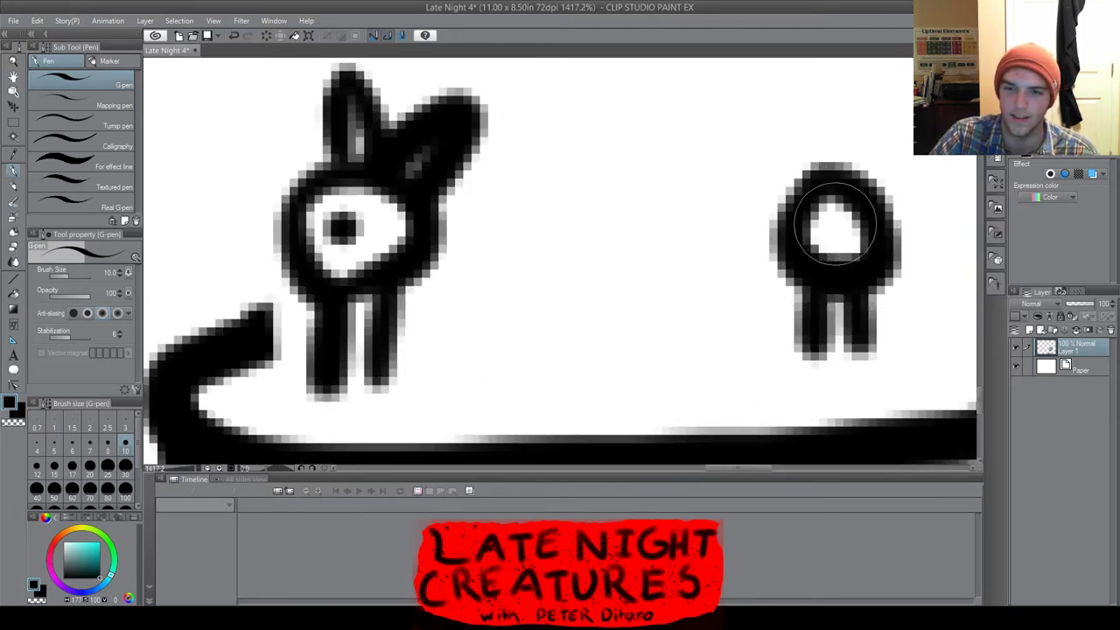
click(833, 225)
scroll(836, 192, down, 2)
mouse_move(827, 180)
mouse_down()
mouse_move(817, 103)
mouse_move(818, 171)
mouse_move(752, 151)
mouse_move(798, 222)
mouse_move(785, 245)
mouse_up()
Redraw the barrel's back rim behind the two small creatures, undoing a stray stroke by the second one's legs
scroll(569, 268, up, 2)
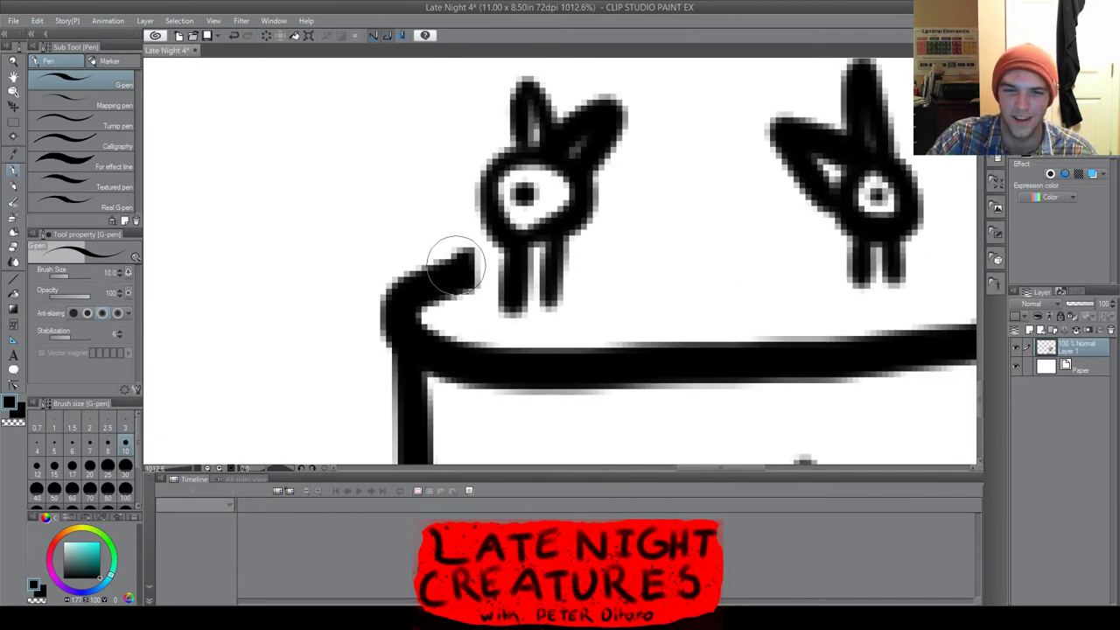
mouse_move(455, 262)
mouse_down()
mouse_move(840, 263)
mouse_move(855, 265)
mouse_move(865, 295)
mouse_move(904, 289)
mouse_up()
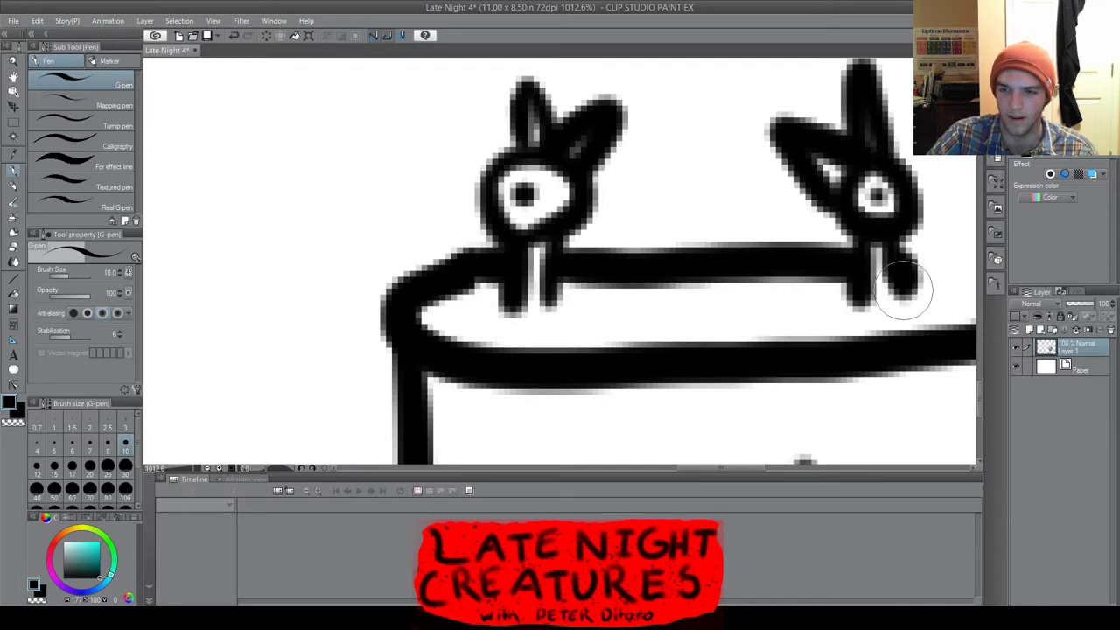
scroll(904, 289, down, 2)
key(ctrl+z)
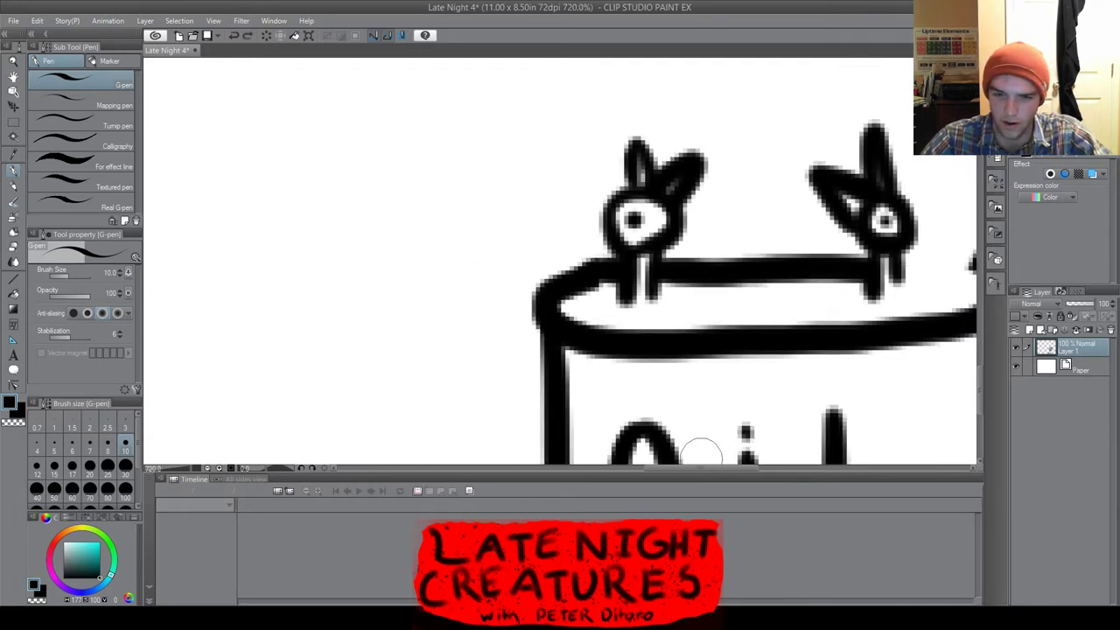
drag(701, 469, 755, 468)
mouse_move(588, 267)
mouse_down()
mouse_move(506, 250)
mouse_move(510, 289)
mouse_up()
scroll(484, 267, down, 3)
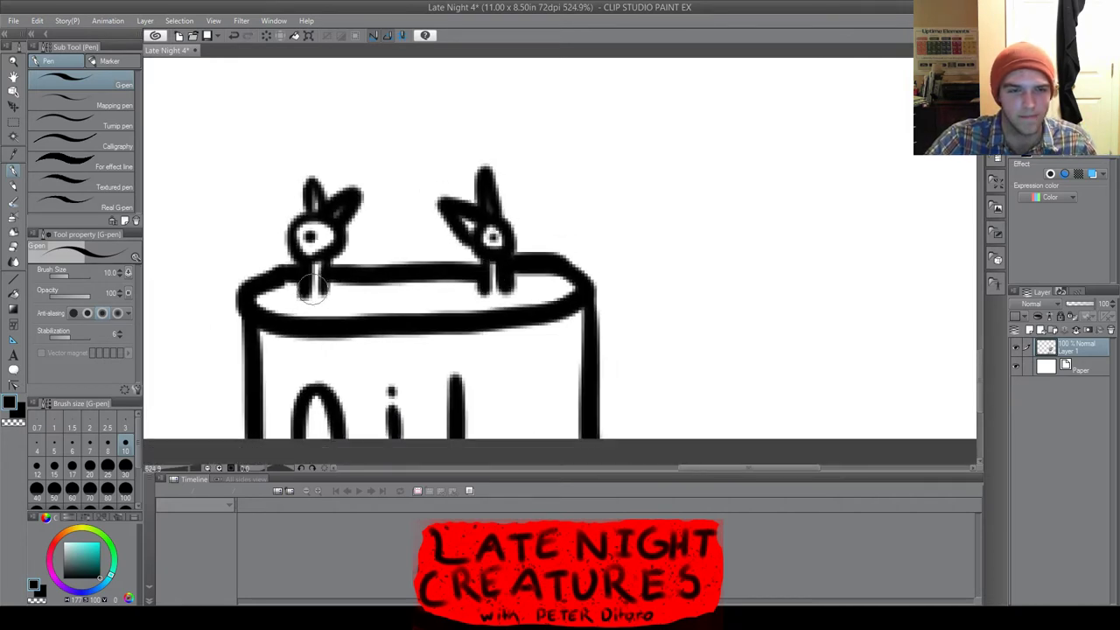
Fill the barrel's opening with solid black oil around the creatures' legs, leaving a thin white gap below the back rim
scroll(291, 279, up, 3)
mouse_move(312, 295)
mouse_down()
mouse_move(288, 312)
mouse_move(351, 296)
mouse_move(632, 296)
mouse_move(681, 321)
mouse_up()
mouse_move(310, 328)
mouse_down()
mouse_move(279, 317)
mouse_move(379, 334)
mouse_move(656, 312)
mouse_move(419, 325)
mouse_up()
scroll(431, 324, down, 5)
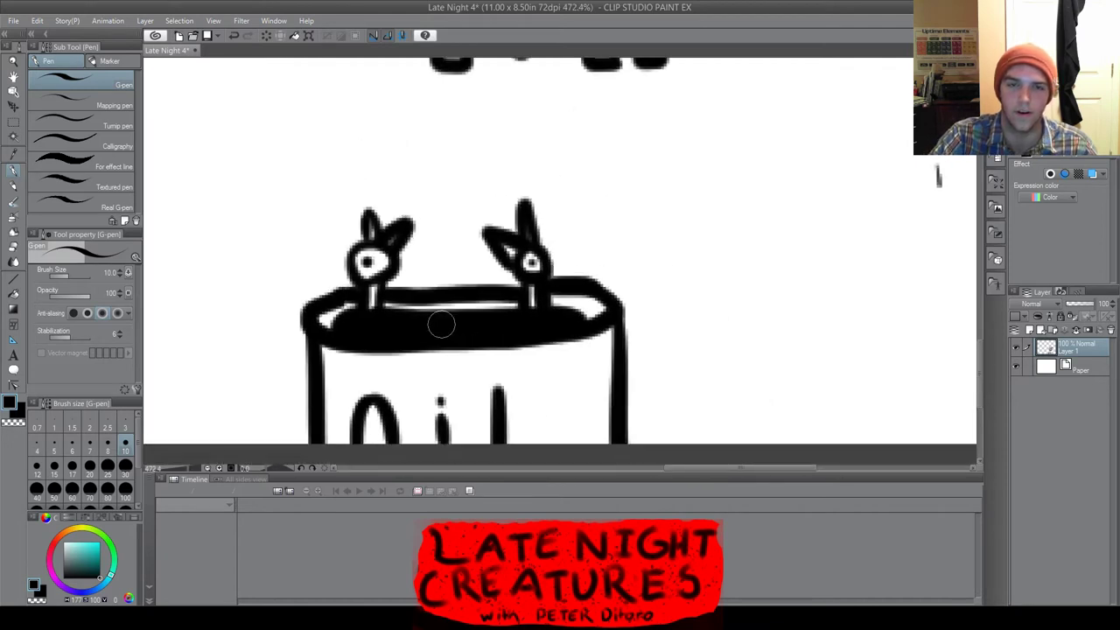
Draw an elongated black drip of oil falling from the hose's nozzle toward the barrel
scroll(397, 190, up, 2)
scroll(476, 235, up, 2)
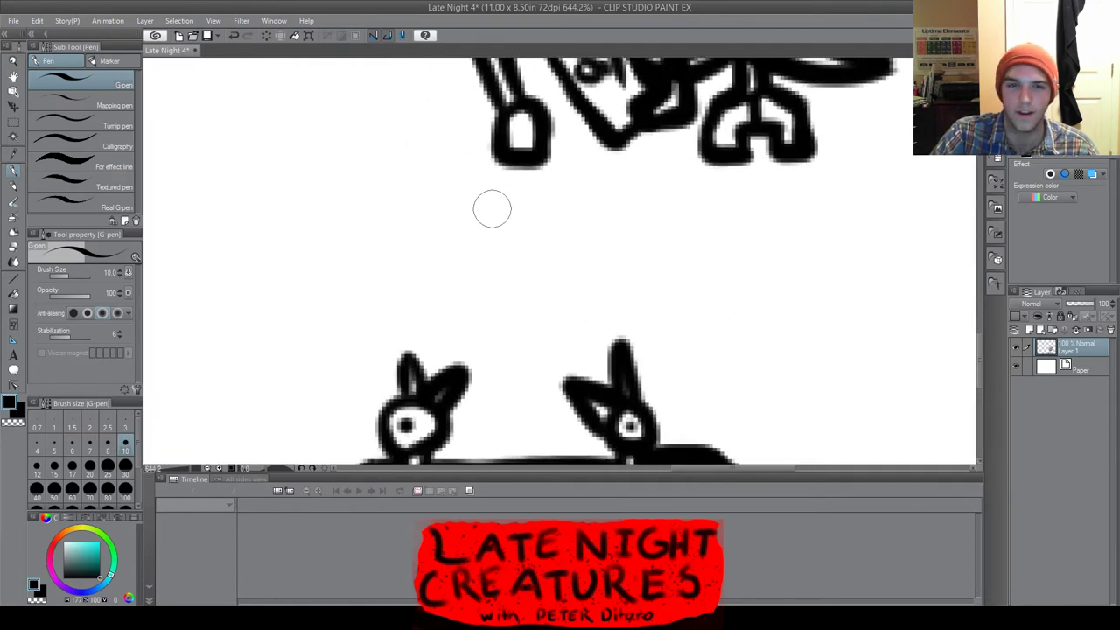
mouse_move(518, 168)
mouse_down()
mouse_move(512, 231)
mouse_move(522, 175)
mouse_up()
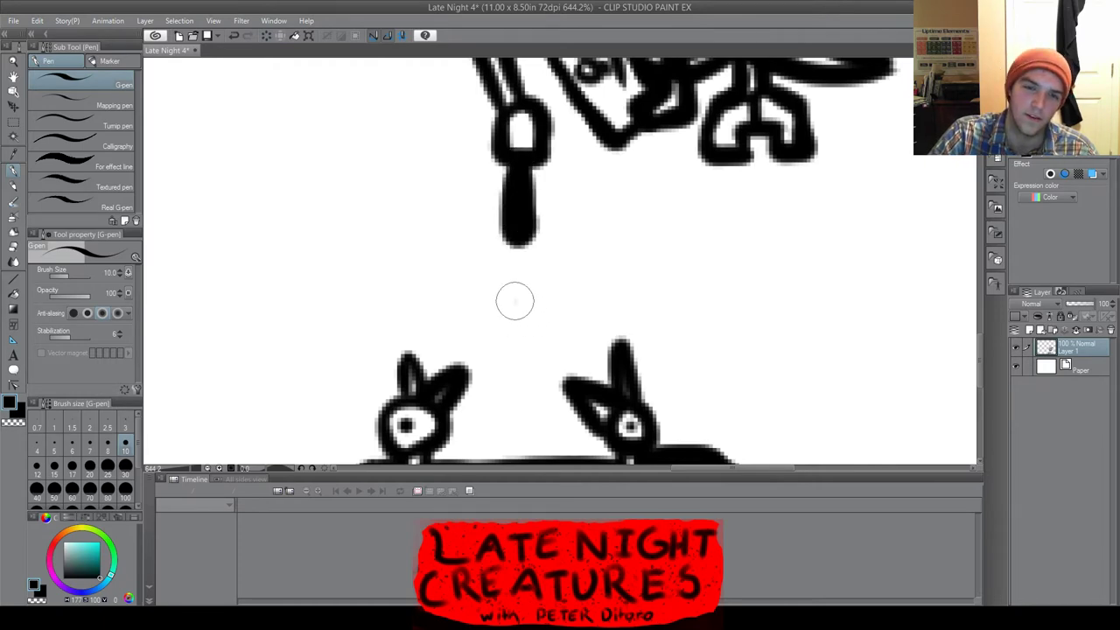
Draw a second elongated black oil drip beneath the first one, between the two small creatures' heads
mouse_move(515, 301)
mouse_down()
mouse_move(513, 376)
mouse_move(512, 282)
mouse_up()
scroll(607, 300, down, 3)
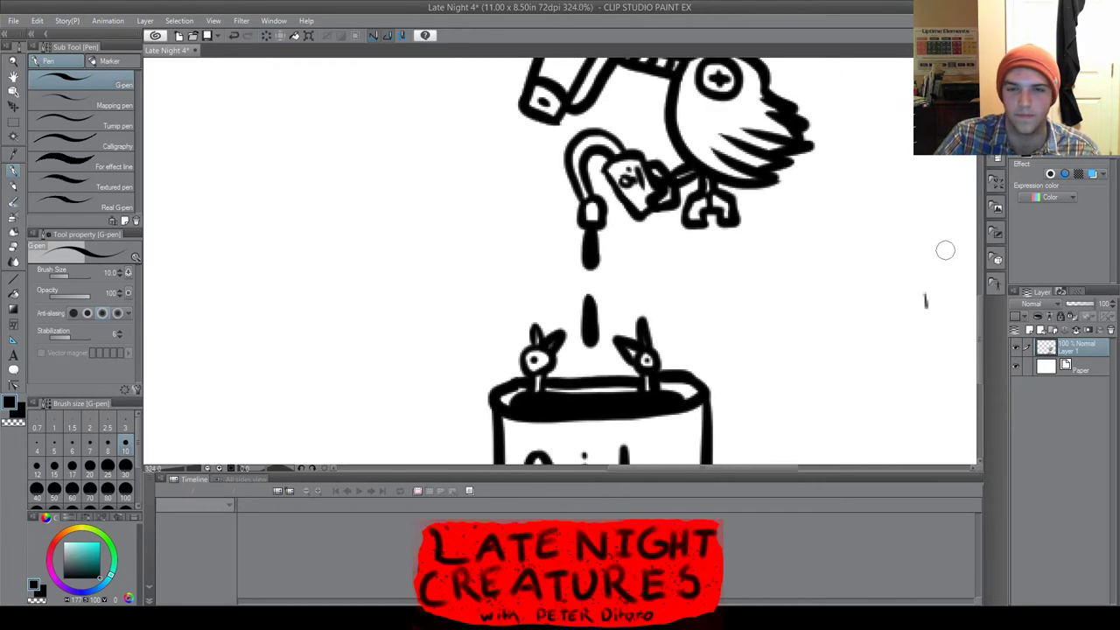
drag(980, 338, 979, 354)
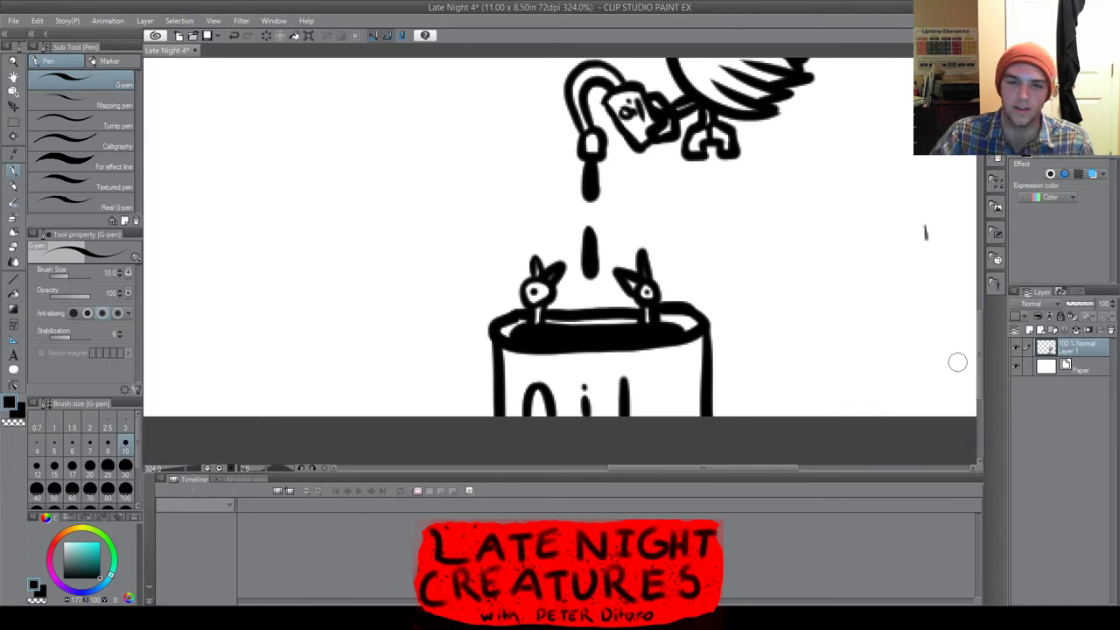
Extend the two small creatures' legs in white down into the black oil, trimming the thicker one to a narrow strip
scroll(613, 336, up, 5)
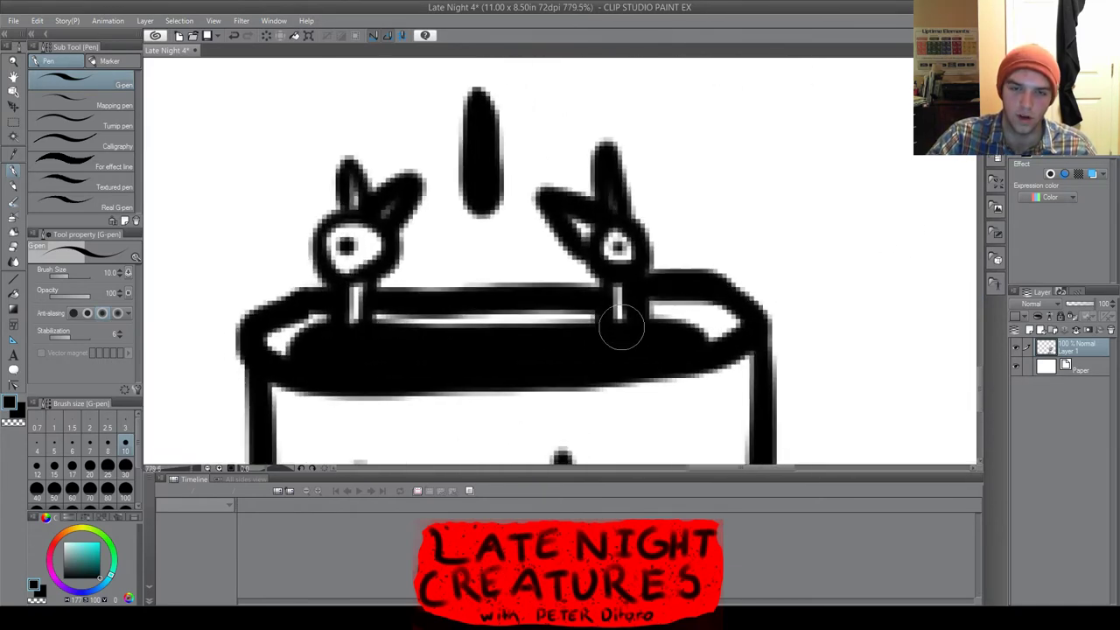
drag(619, 315, 620, 330)
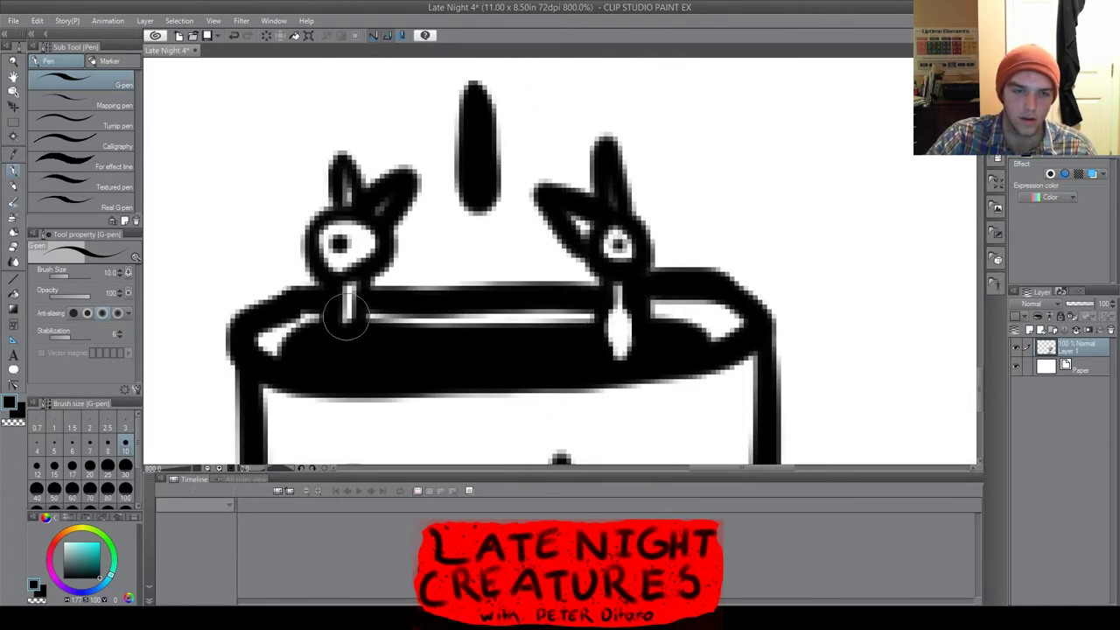
drag(347, 317, 338, 351)
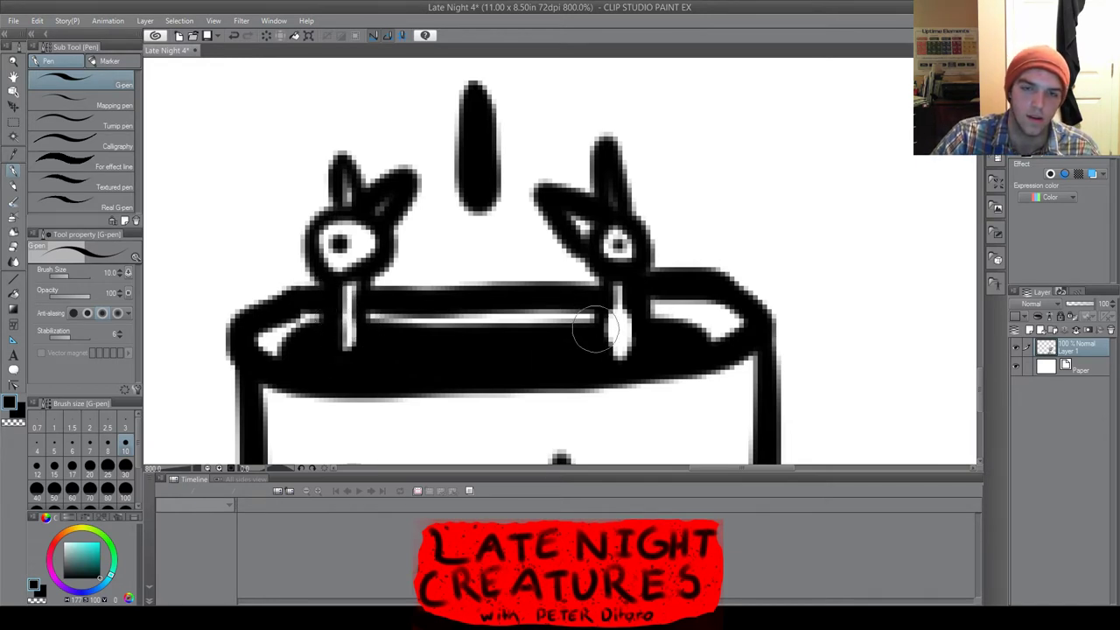
drag(606, 311, 620, 354)
mouse_move(617, 289)
mouse_down()
mouse_move(635, 350)
mouse_move(602, 361)
mouse_up()
scroll(363, 359, down, 10)
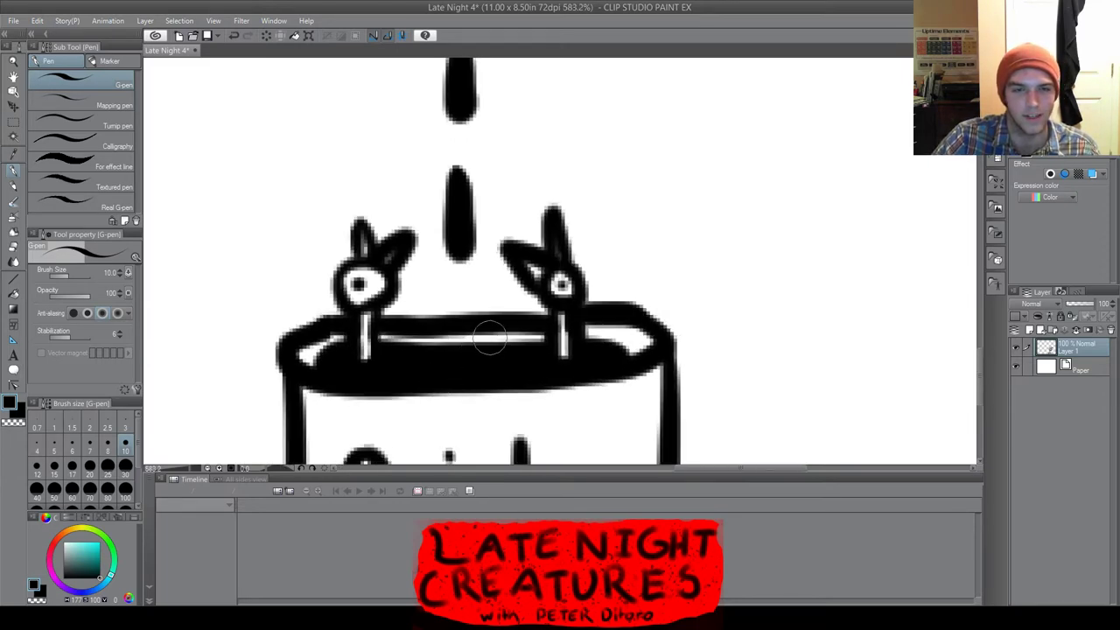
Examine the bird, the oil drips and the barrel both close up and in relation to the whole canvas
scroll(698, 229, up, 5)
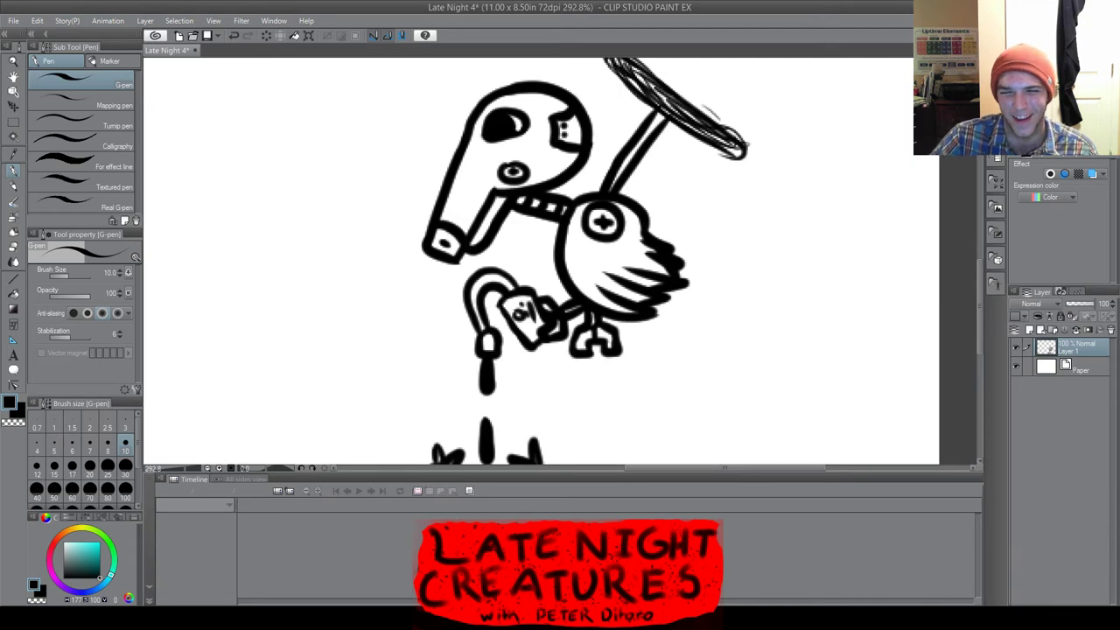
scroll(877, 344, up, 2)
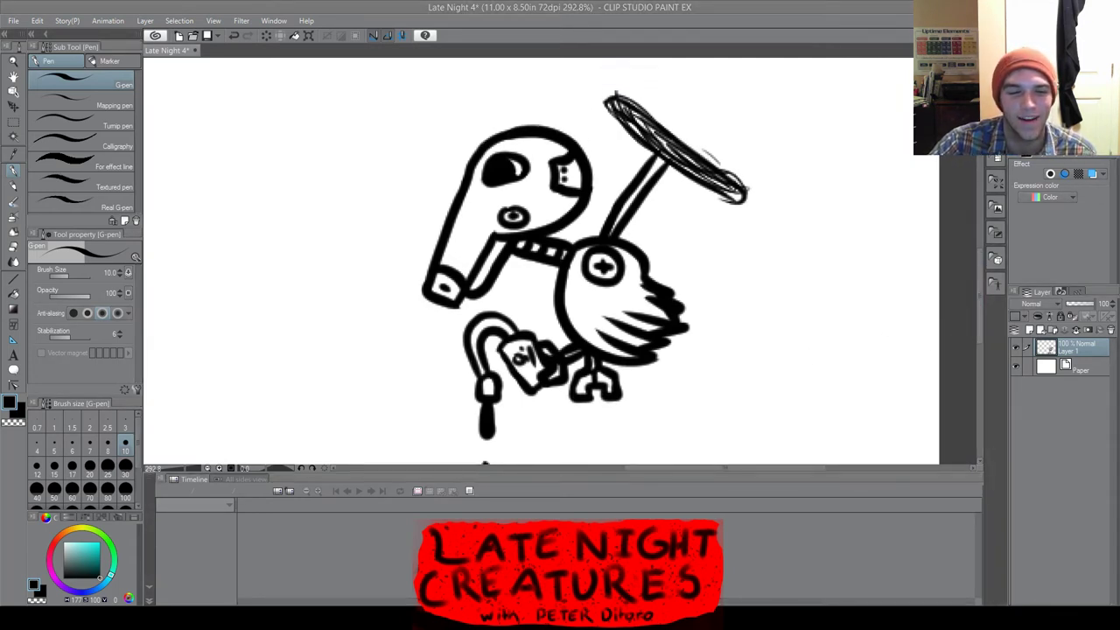
scroll(603, 326, down, 5)
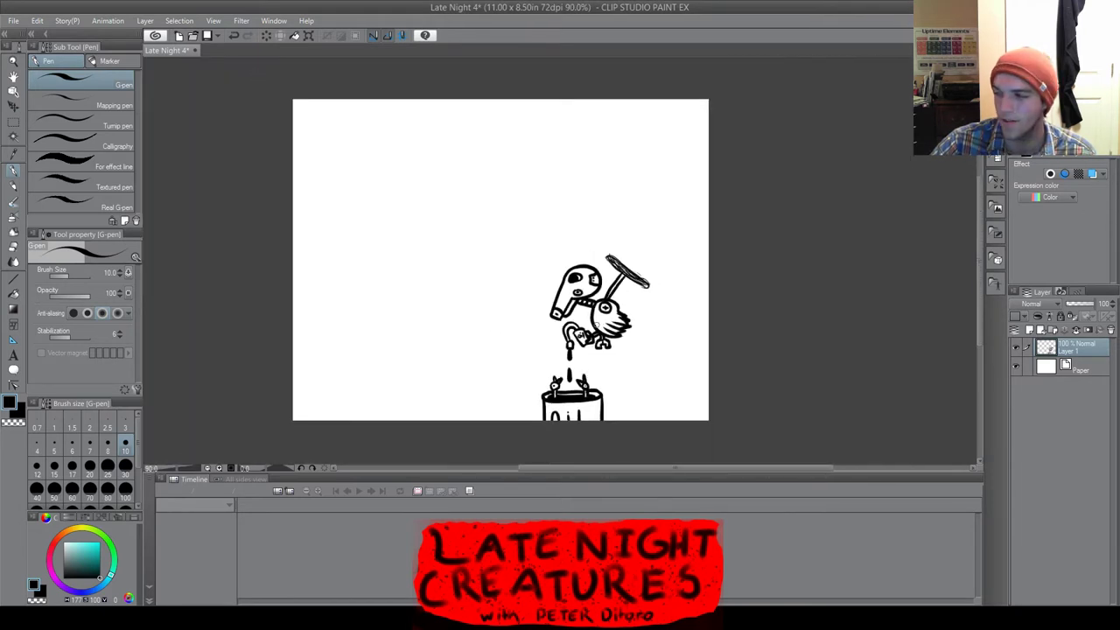
scroll(589, 327, down, 1)
scroll(464, 366, up, 2)
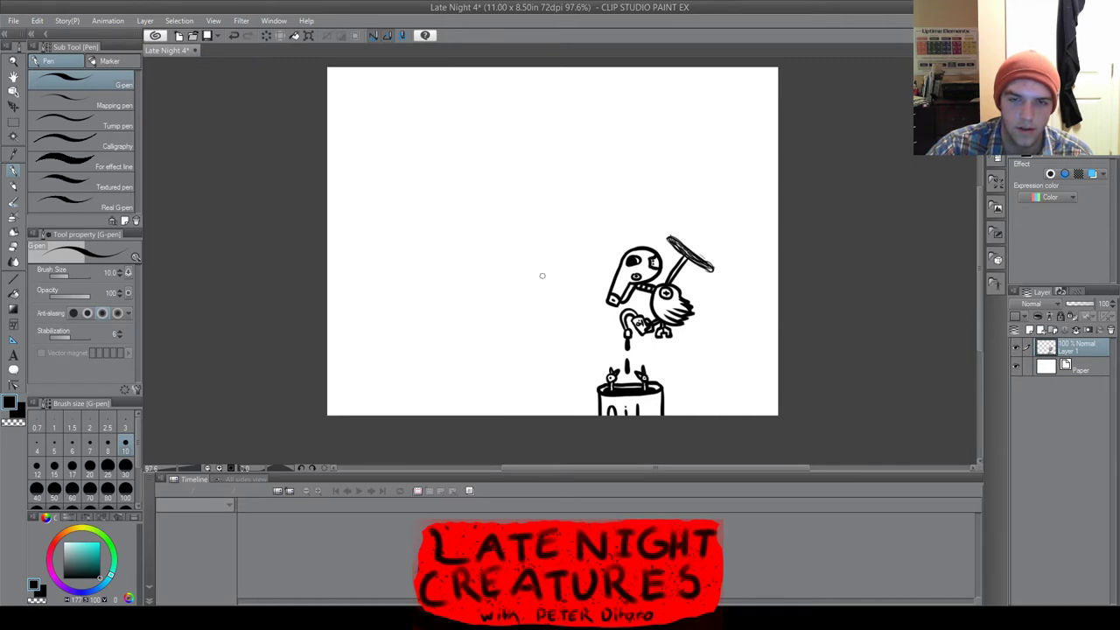
scroll(683, 306, up, 4)
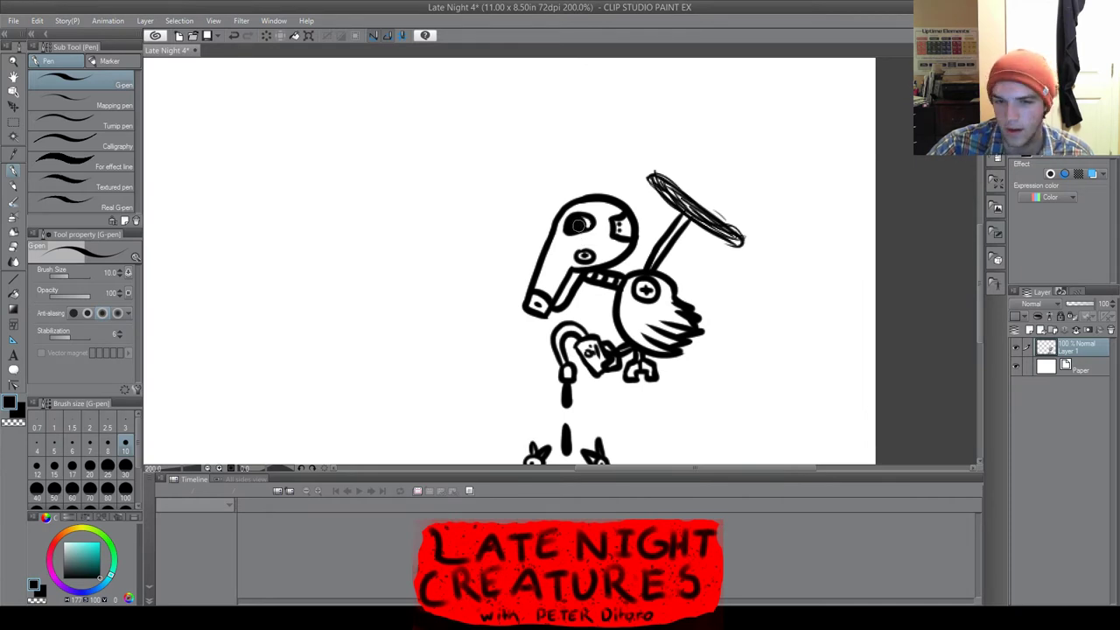
scroll(580, 225, down, 2)
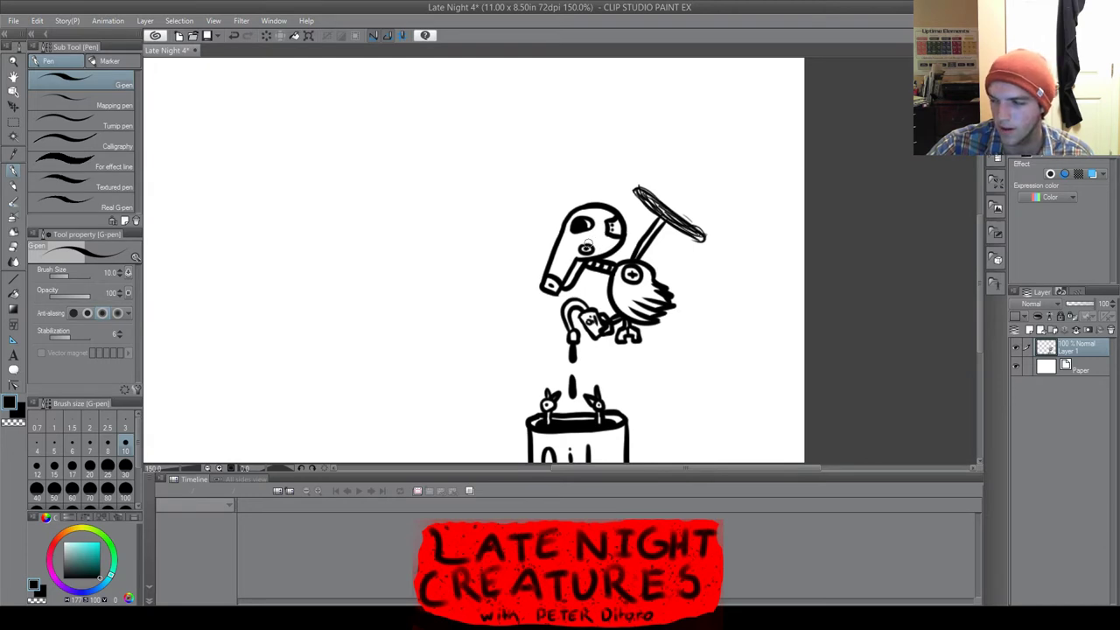
scroll(587, 248, down, 3)
scroll(491, 234, up, 1)
scroll(502, 237, down, 1)
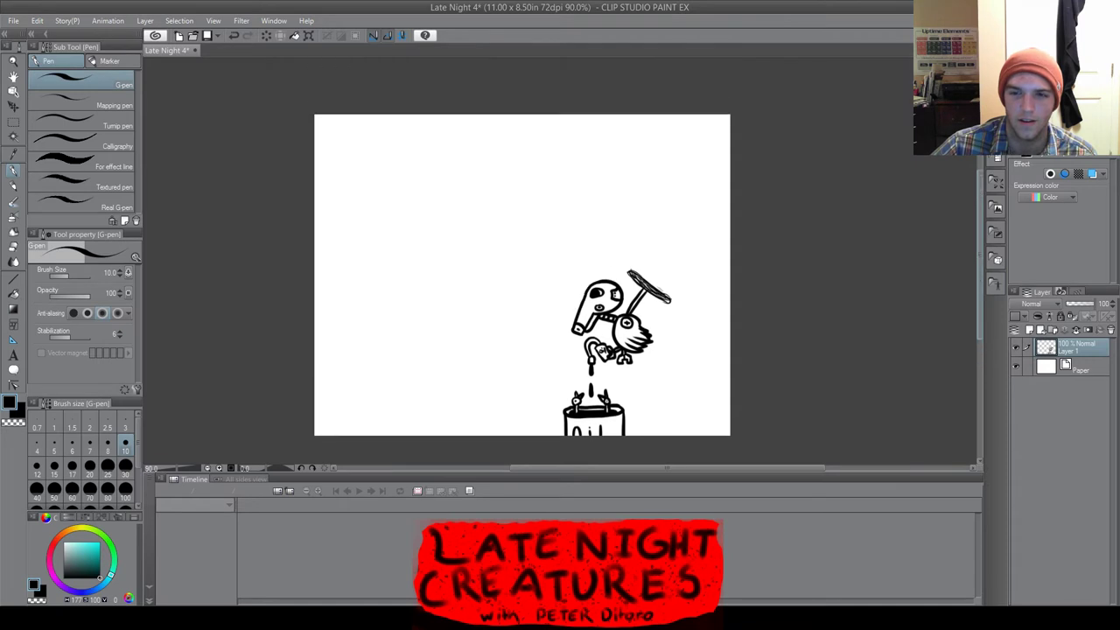
scroll(381, 397, up, 1)
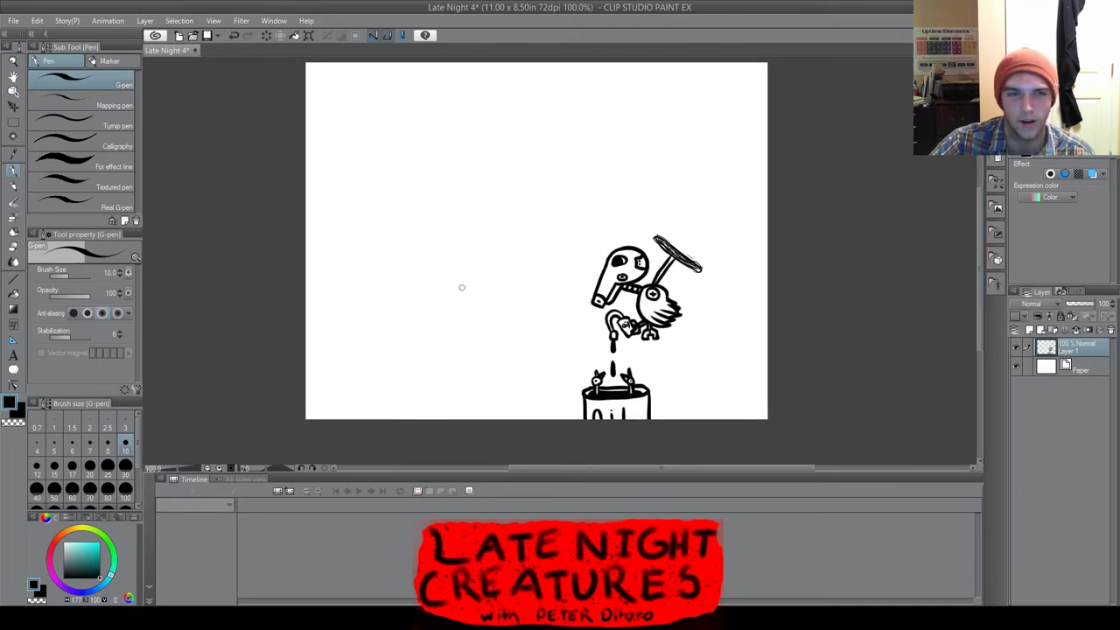
scroll(462, 287, down, 2)
scroll(457, 295, up, 2)
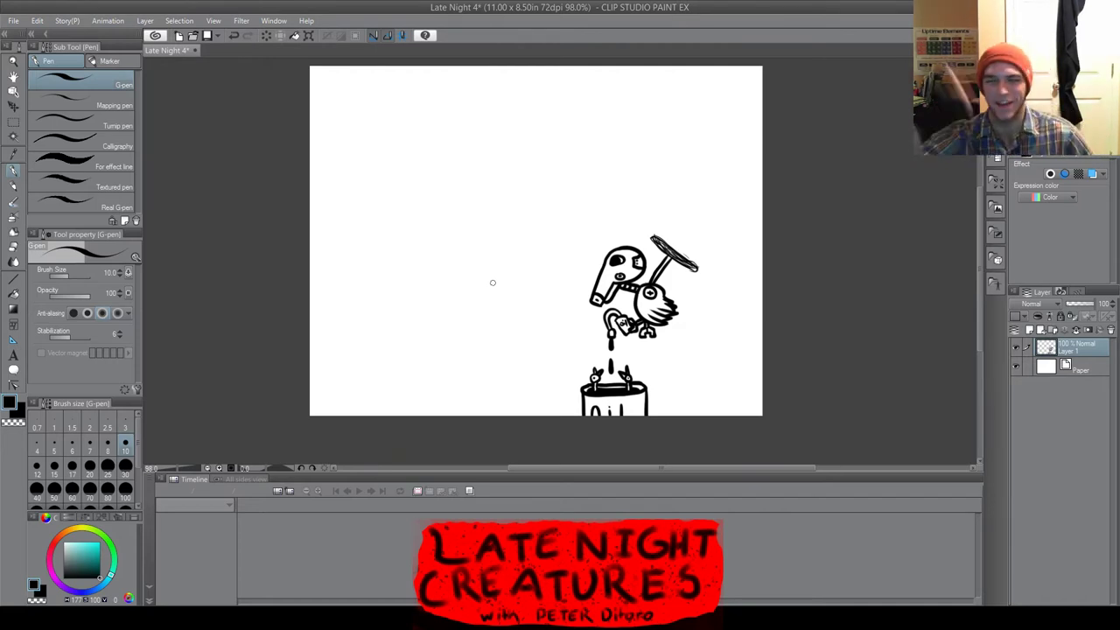
Draw the arched upper line and the curved lower line of a large open mouth in the empty area beside the bird
scroll(493, 283, down, 2)
scroll(517, 263, up, 4)
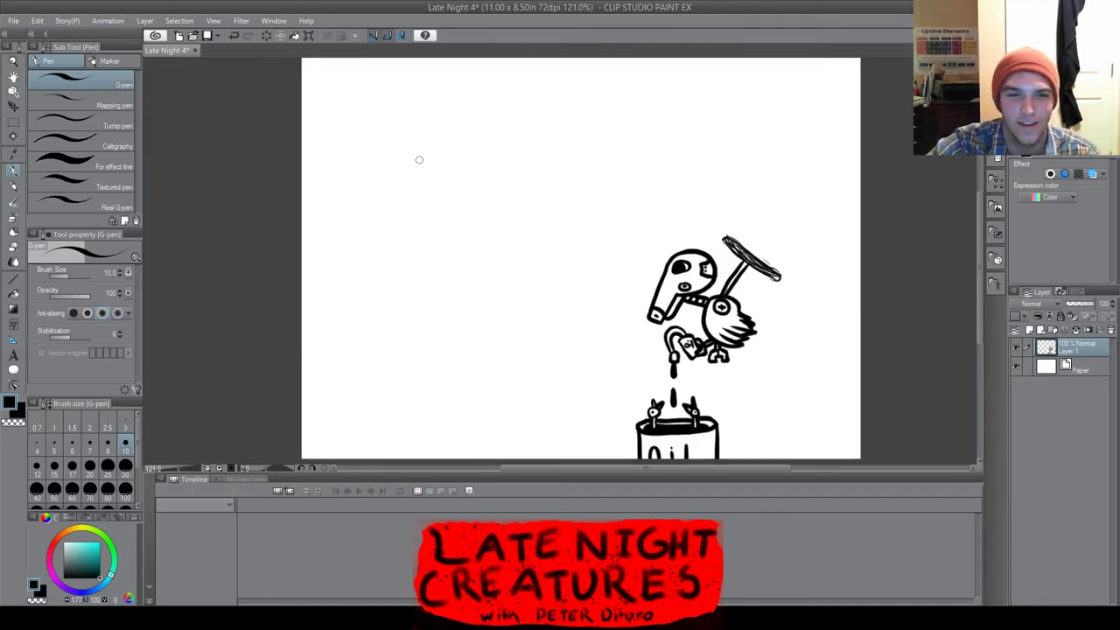
mouse_move(401, 160)
mouse_down()
mouse_move(507, 142)
mouse_move(579, 149)
mouse_move(643, 178)
mouse_up()
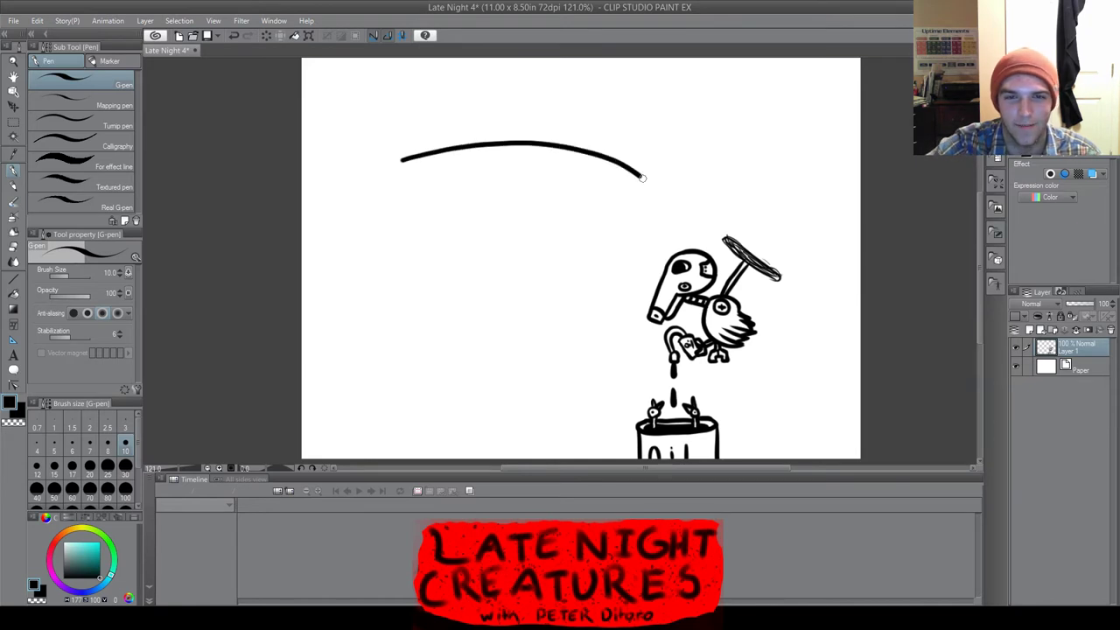
scroll(393, 158, up, 4)
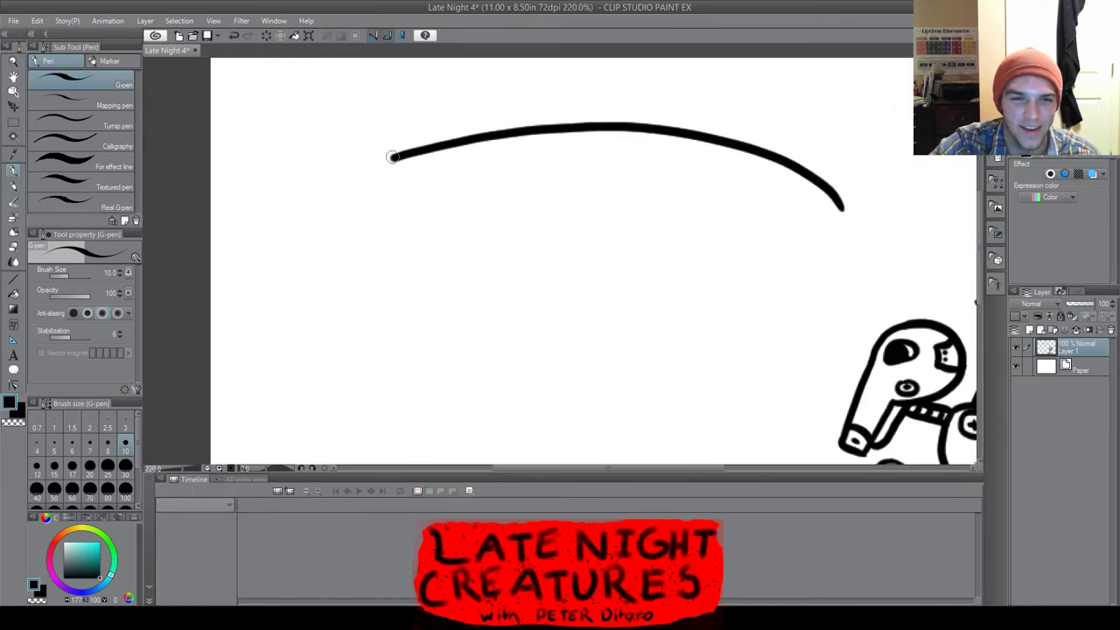
mouse_move(393, 157)
mouse_down()
mouse_move(485, 261)
mouse_move(556, 304)
mouse_move(702, 361)
mouse_move(780, 369)
mouse_up()
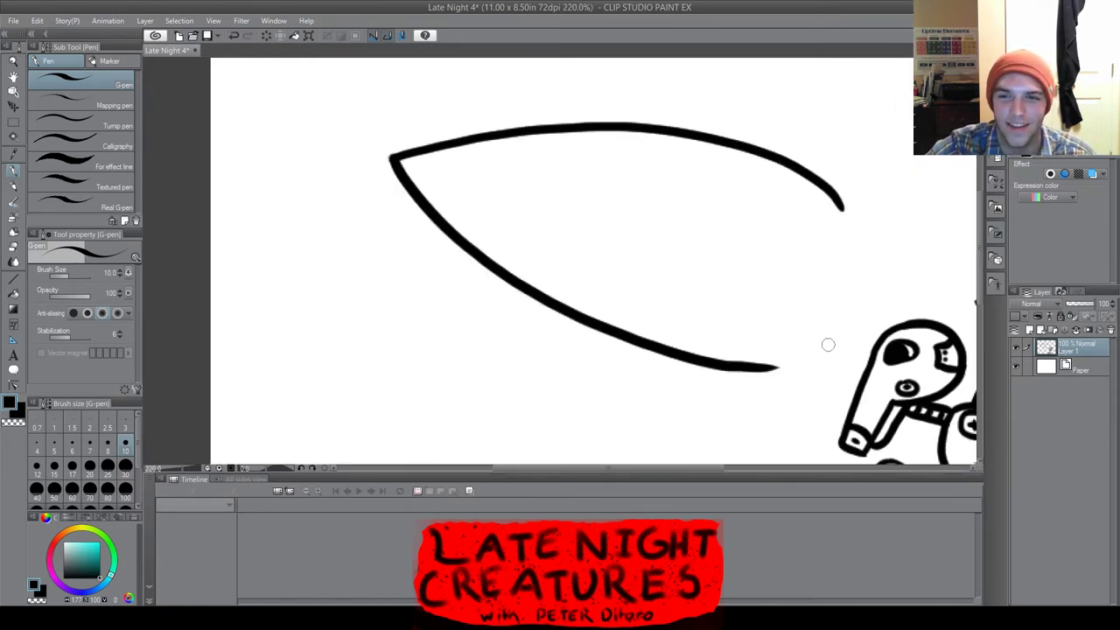
Draw a zigzag row of five pointed teeth hanging from the mouth's upper line
scroll(837, 237, up, 2)
mouse_move(847, 188)
mouse_down()
mouse_move(750, 244)
mouse_move(765, 140)
mouse_move(671, 189)
mouse_move(684, 102)
mouse_move(609, 158)
mouse_move(590, 89)
mouse_move(521, 148)
mouse_move(482, 96)
mouse_move(465, 121)
mouse_move(429, 133)
mouse_move(399, 108)
mouse_up()
scroll(765, 142, down, 2)
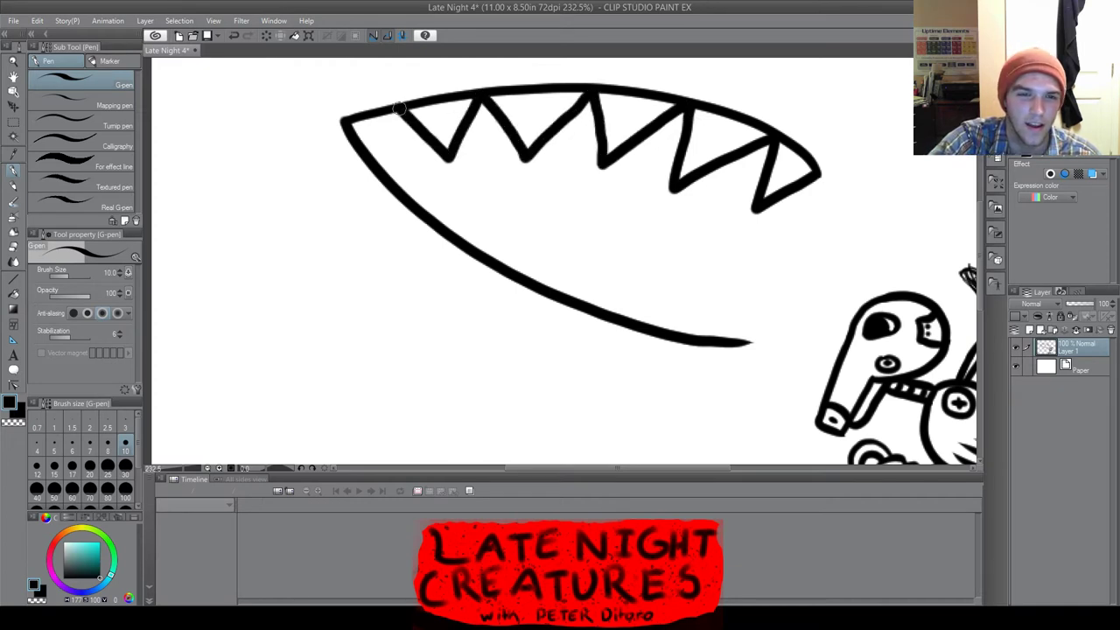
Draw four pointed teeth along the mouth's lower line and close its open end with an inward-curving line
mouse_move(412, 200)
mouse_down()
mouse_move(493, 175)
mouse_move(499, 262)
mouse_move(573, 211)
mouse_move(579, 296)
mouse_move(640, 246)
mouse_move(658, 326)
mouse_move(723, 268)
mouse_move(739, 341)
mouse_move(753, 338)
mouse_up()
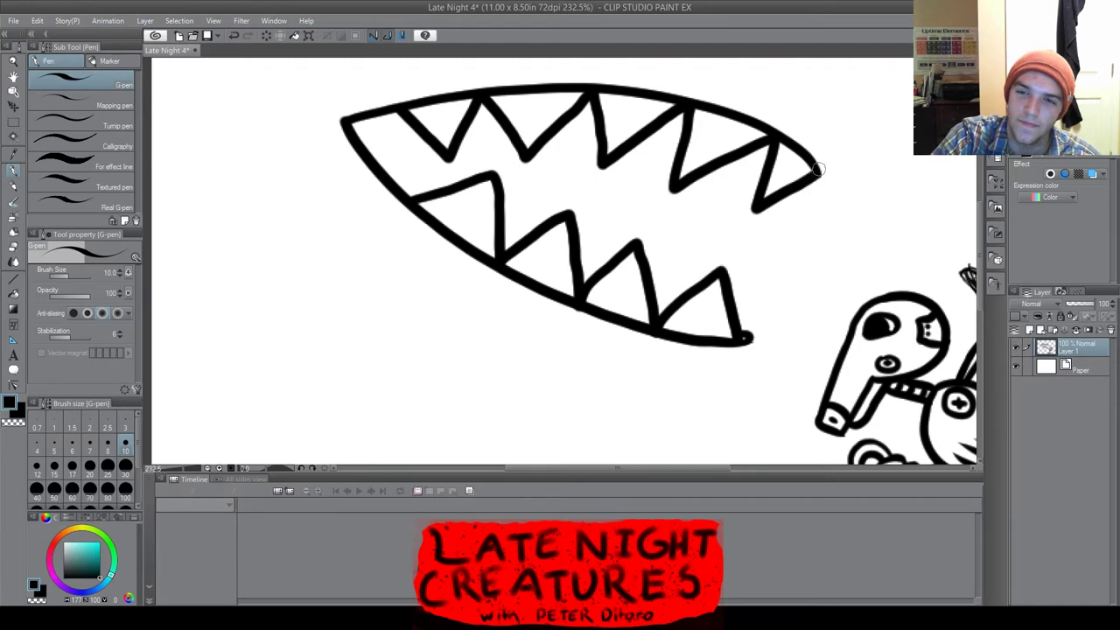
drag(819, 170, 821, 187)
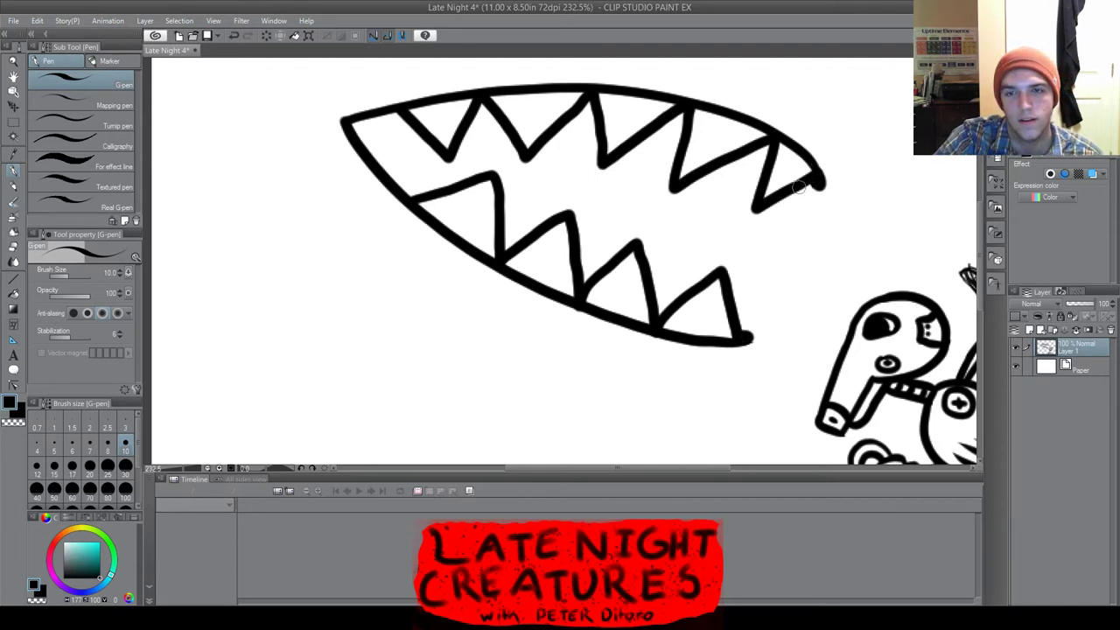
mouse_move(817, 183)
mouse_down()
mouse_move(734, 228)
mouse_move(681, 303)
mouse_up()
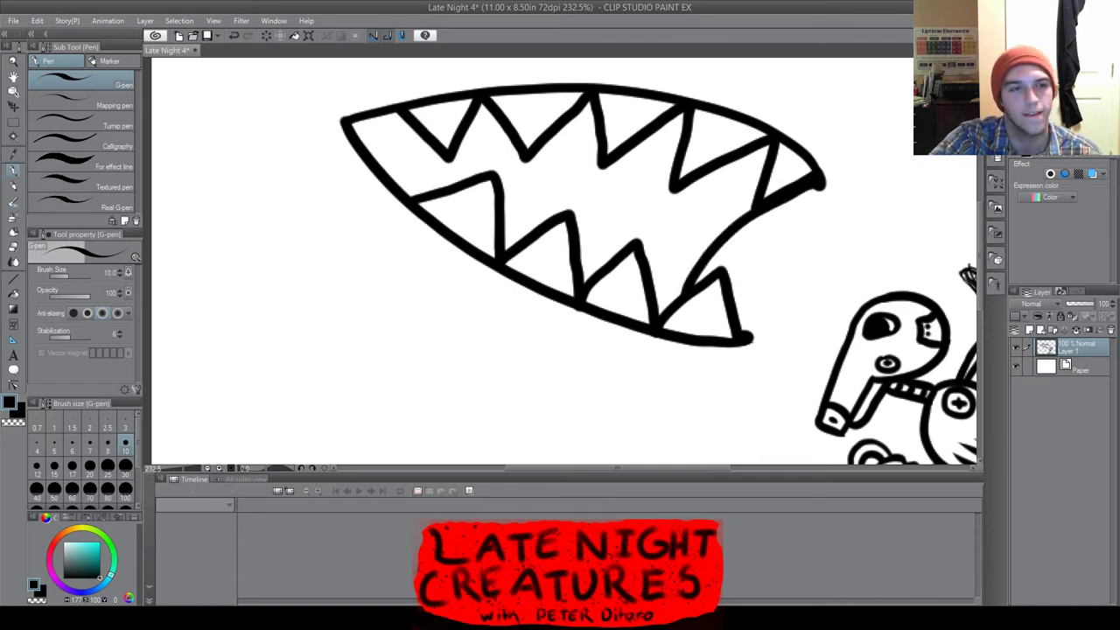
Try filling the mouth's interior around the teeth with solid black, and undo both fills
key(g)
click(628, 206)
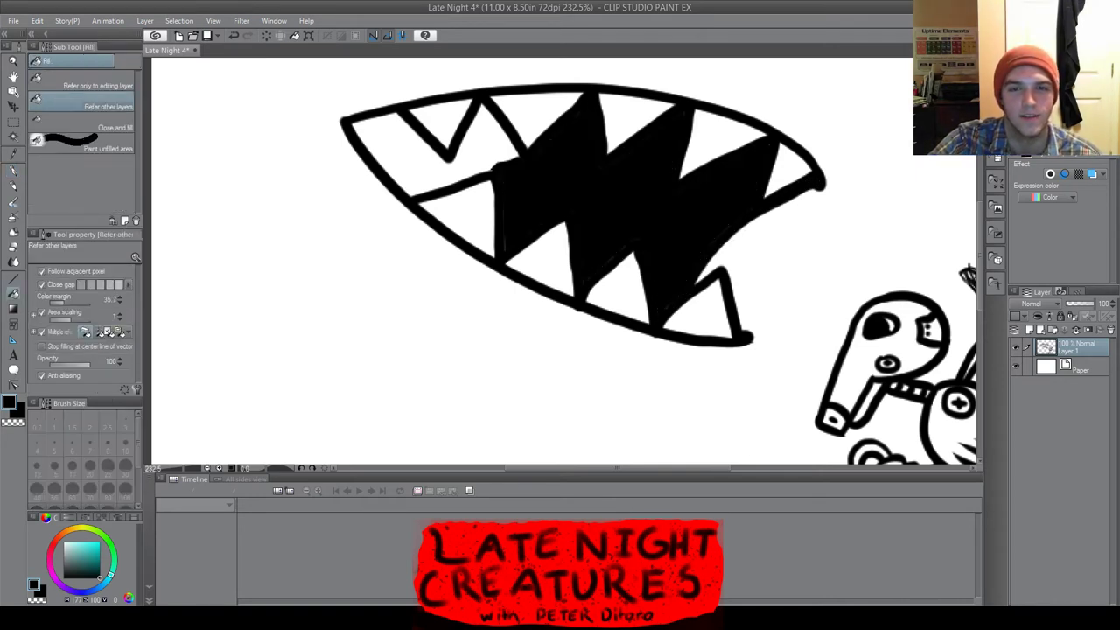
click(420, 158)
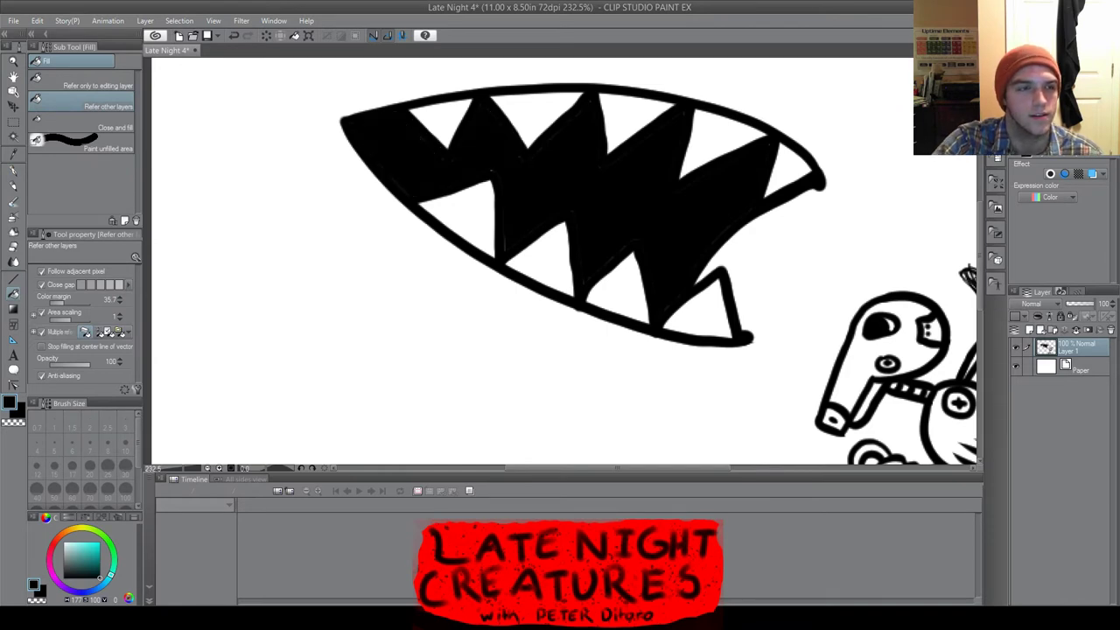
key(p)
key(ctrl+z)
key(ctrl+z)
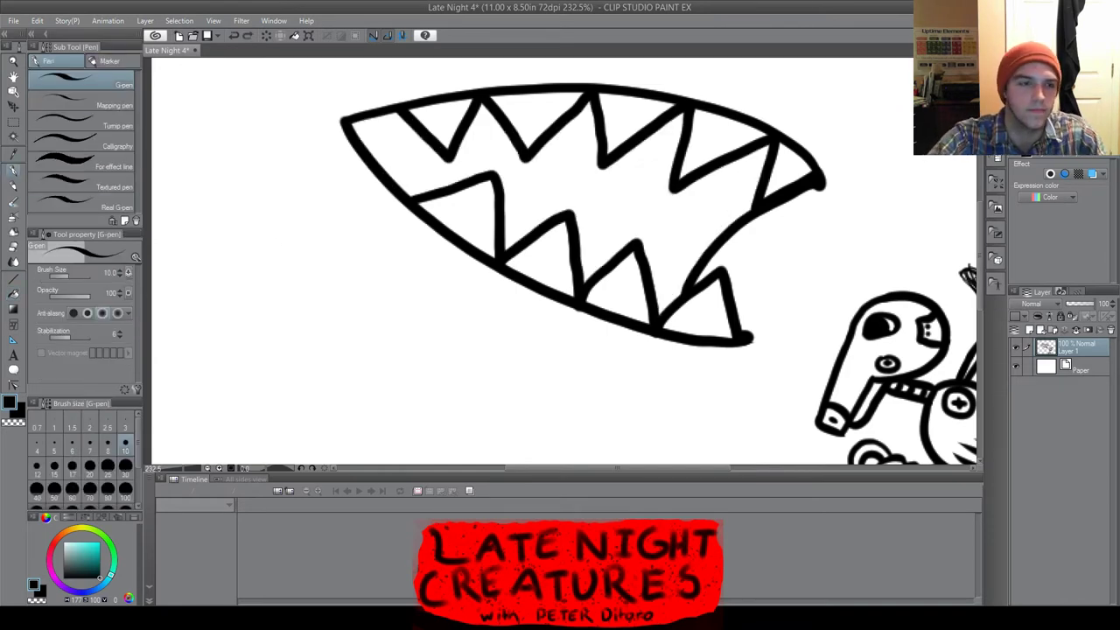
Set the fill's color margin to 90 and fill the mouth's interior around the white teeth with black
key(g)
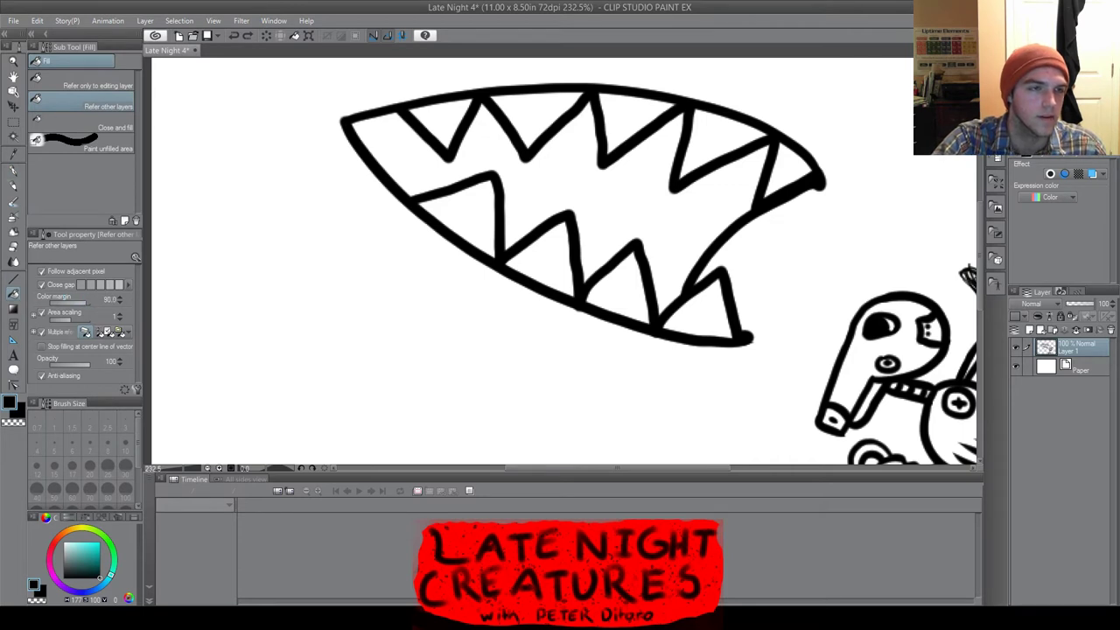
click(595, 201)
click(420, 162)
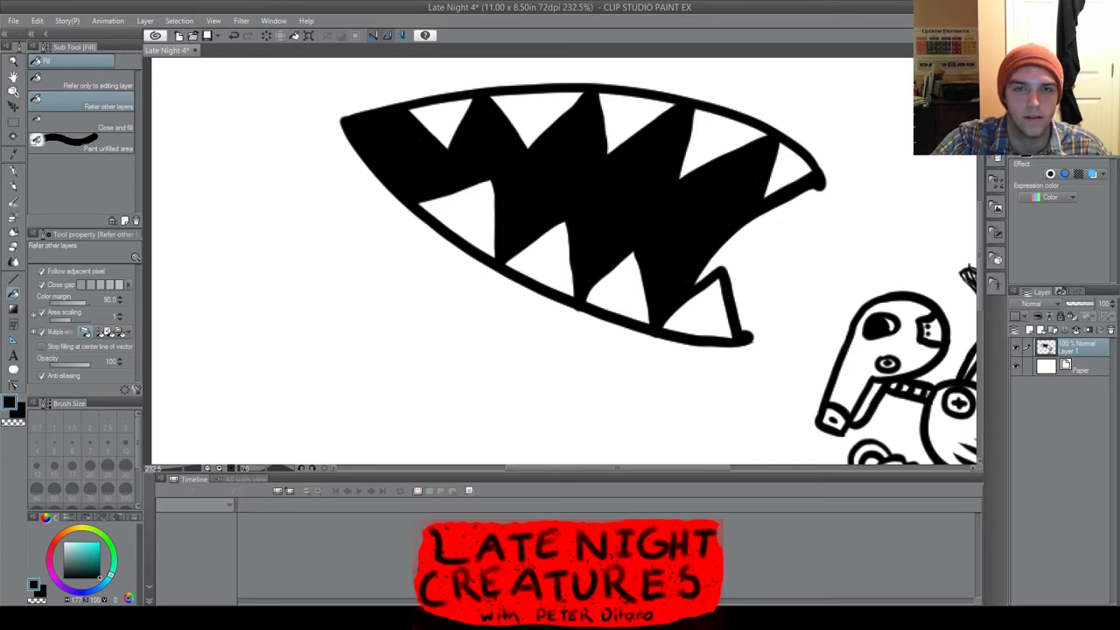
Draw outer contour lines along the upper and lower edges of the toothed mouth to form its two lips
scroll(565, 223, down, 3)
key(p)
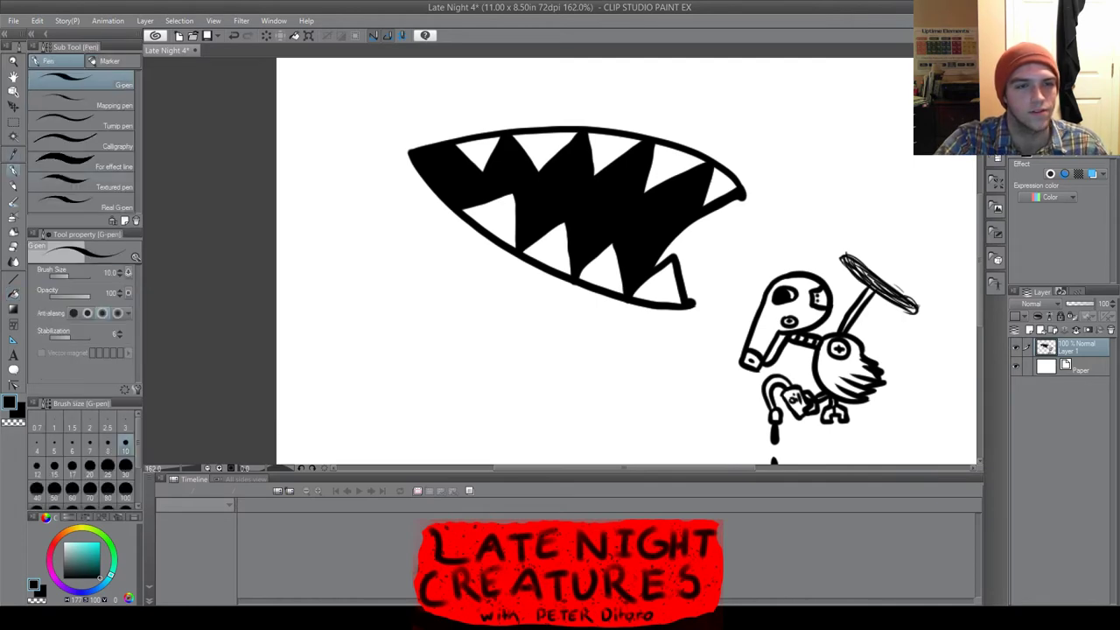
scroll(762, 225, up, 3)
scroll(762, 225, down, 2)
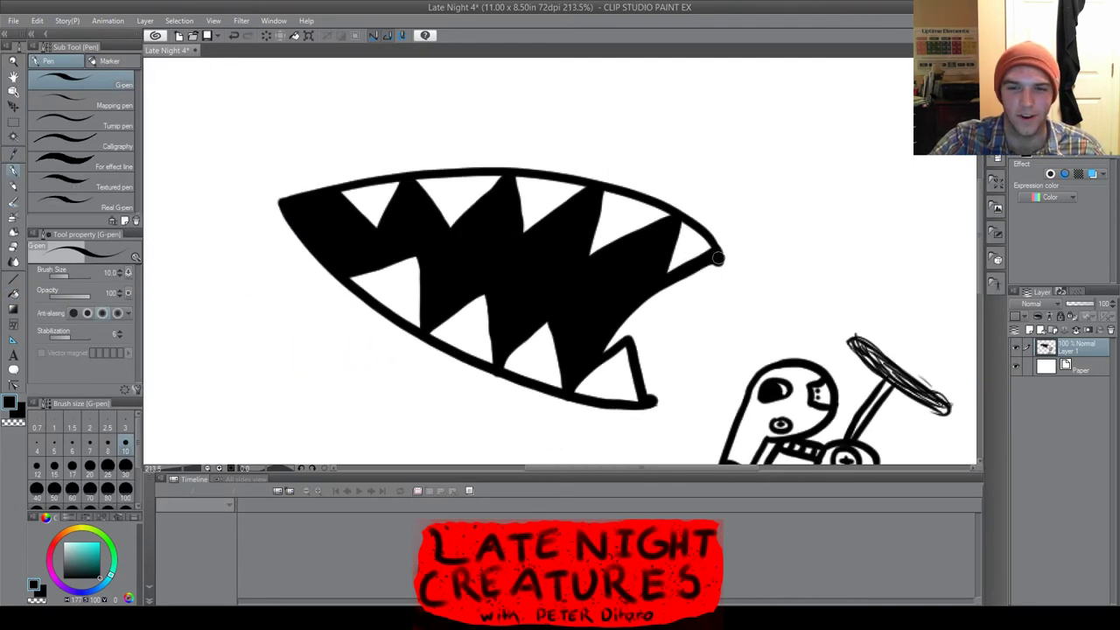
mouse_move(718, 260)
mouse_down()
mouse_move(746, 224)
mouse_move(707, 194)
mouse_move(625, 154)
mouse_move(532, 140)
mouse_move(438, 145)
mouse_move(284, 200)
mouse_up()
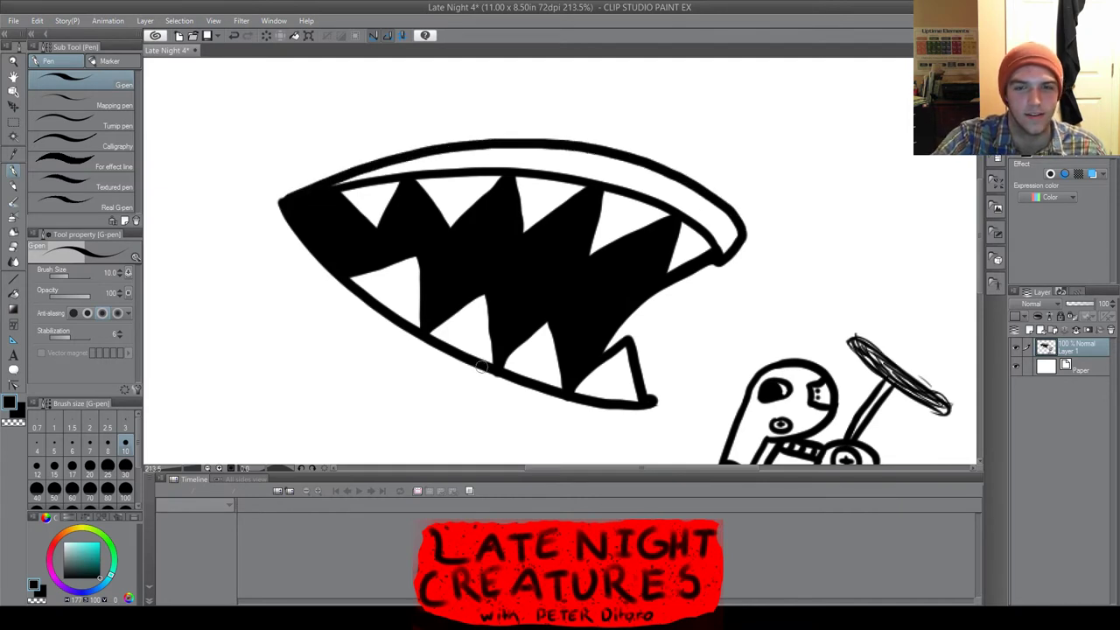
scroll(637, 400, down, 2)
mouse_move(646, 401)
mouse_down()
mouse_move(633, 432)
mouse_move(607, 430)
mouse_move(529, 418)
mouse_move(454, 378)
mouse_move(346, 284)
mouse_move(334, 232)
mouse_up()
scroll(338, 240, down, 3)
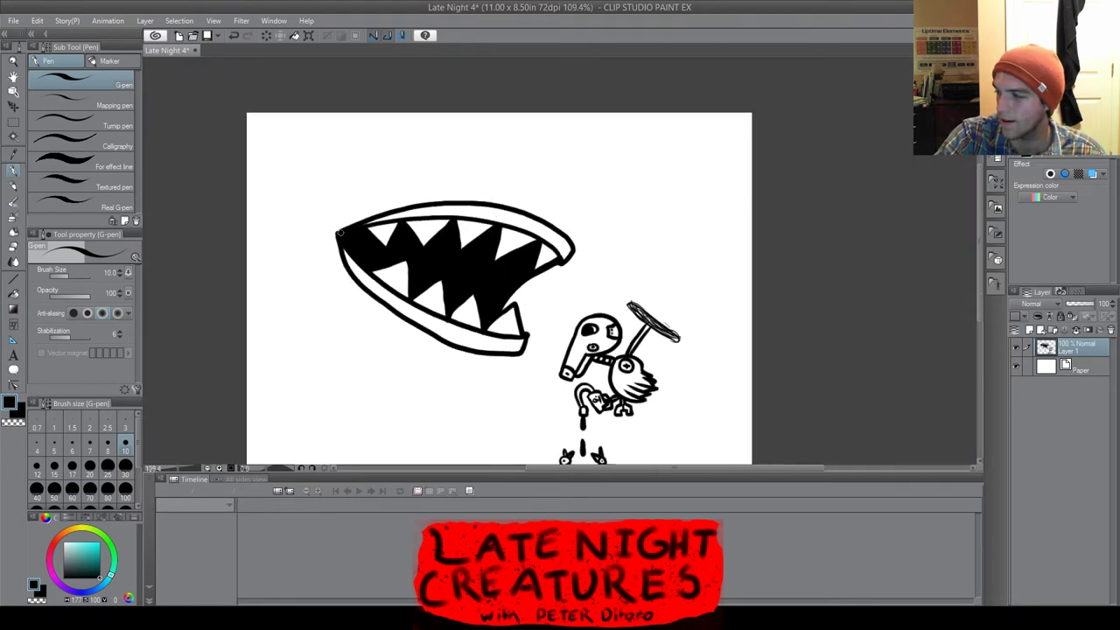
Draw another curved contour above the upper lip, from its front end back to the mouth's corner
scroll(456, 211, up, 3)
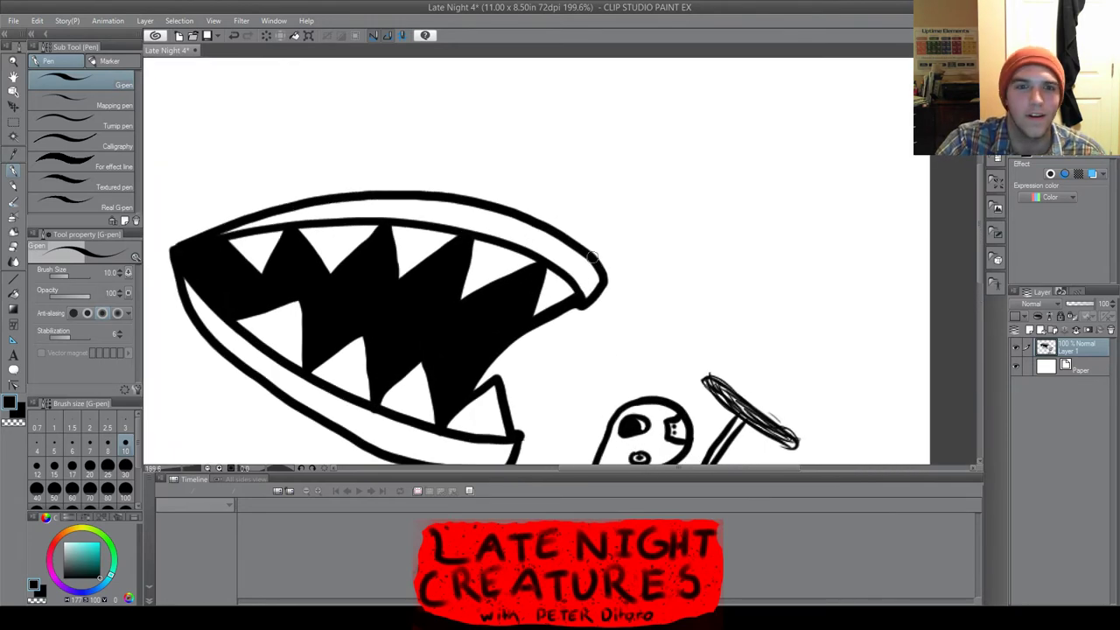
scroll(595, 257, down, 1)
scroll(596, 260, up, 1)
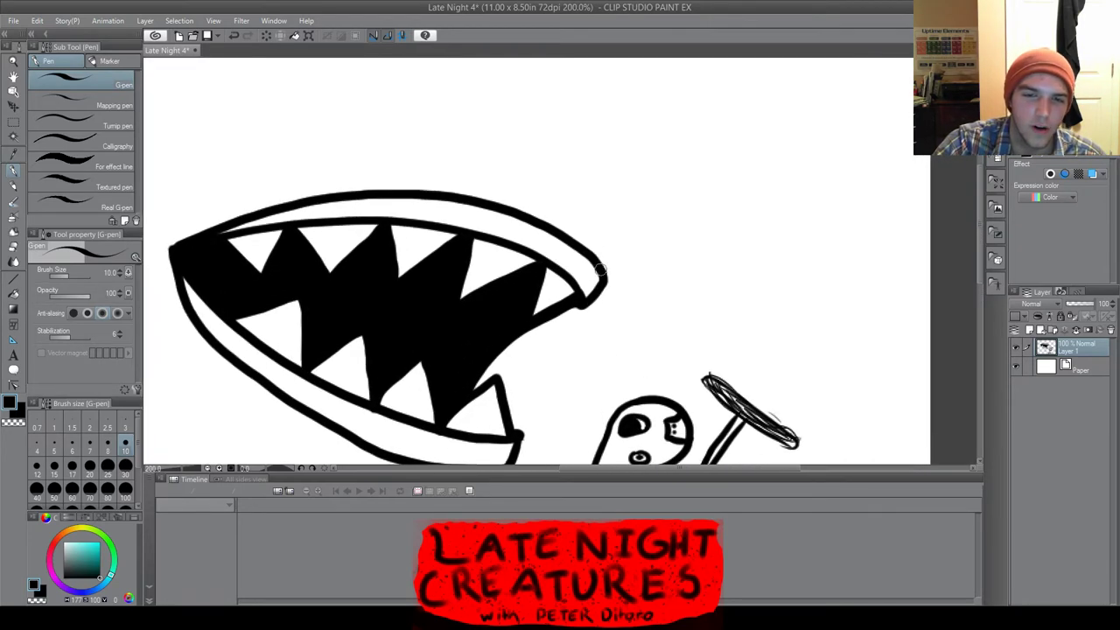
mouse_move(604, 262)
mouse_down()
mouse_move(611, 235)
mouse_move(588, 216)
mouse_move(484, 173)
mouse_move(424, 165)
mouse_move(335, 173)
mouse_move(191, 238)
mouse_up()
scroll(315, 284, down, 3)
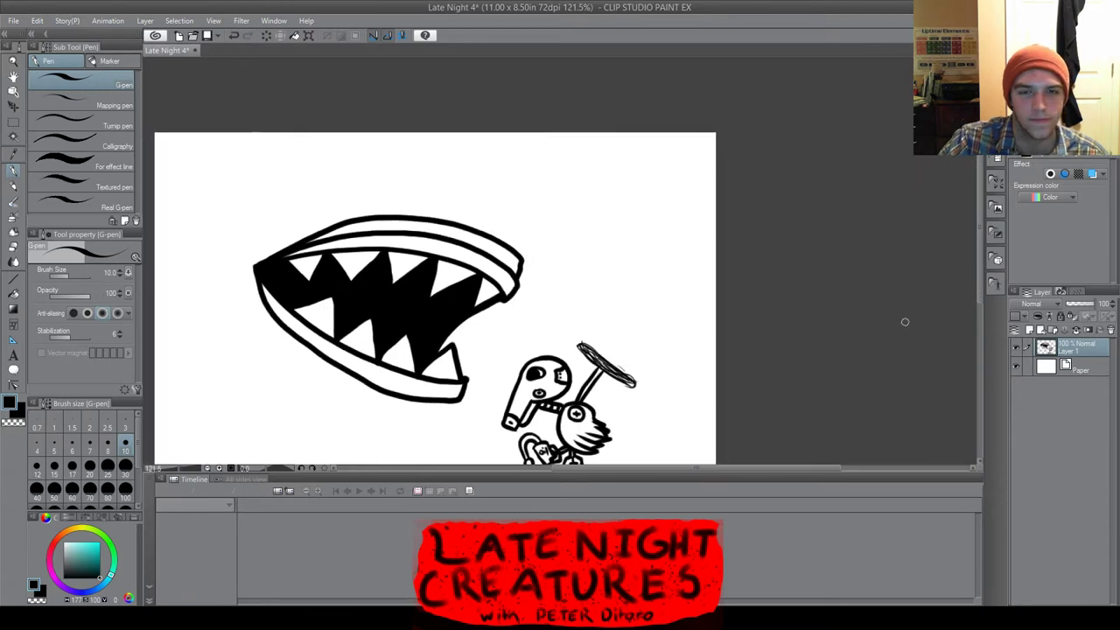
Draw another curved contour below the lower lip, from its front end back to the mouth's corner
drag(979, 228, 980, 262)
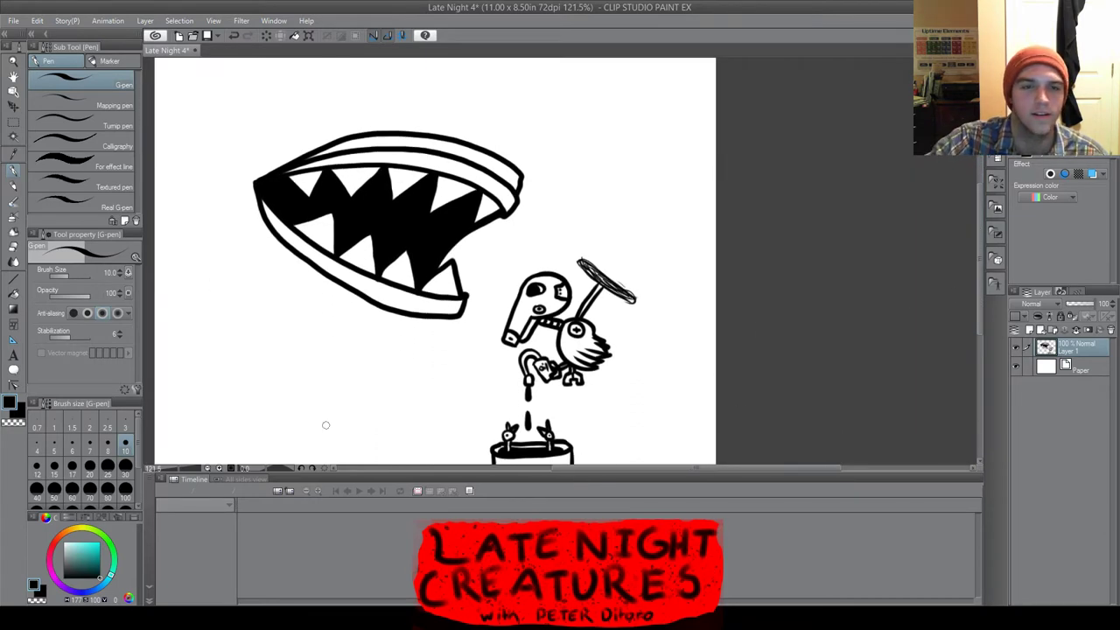
scroll(326, 427, up, 4)
scroll(328, 430, down, 1)
mouse_move(570, 245)
mouse_down()
mouse_move(565, 266)
mouse_move(506, 272)
mouse_move(436, 248)
mouse_move(371, 205)
mouse_move(310, 131)
mouse_move(304, 64)
mouse_up()
scroll(777, 268, down, 4)
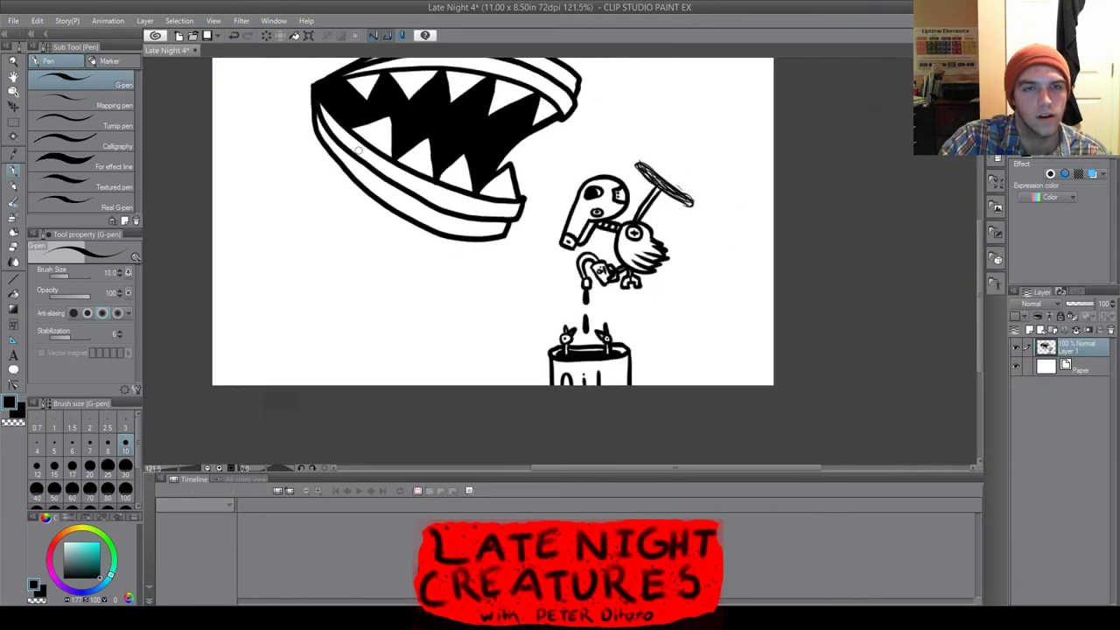
Redraw the front end of the upper lip's outer band to join its two contour lines
scroll(550, 175, up, 5)
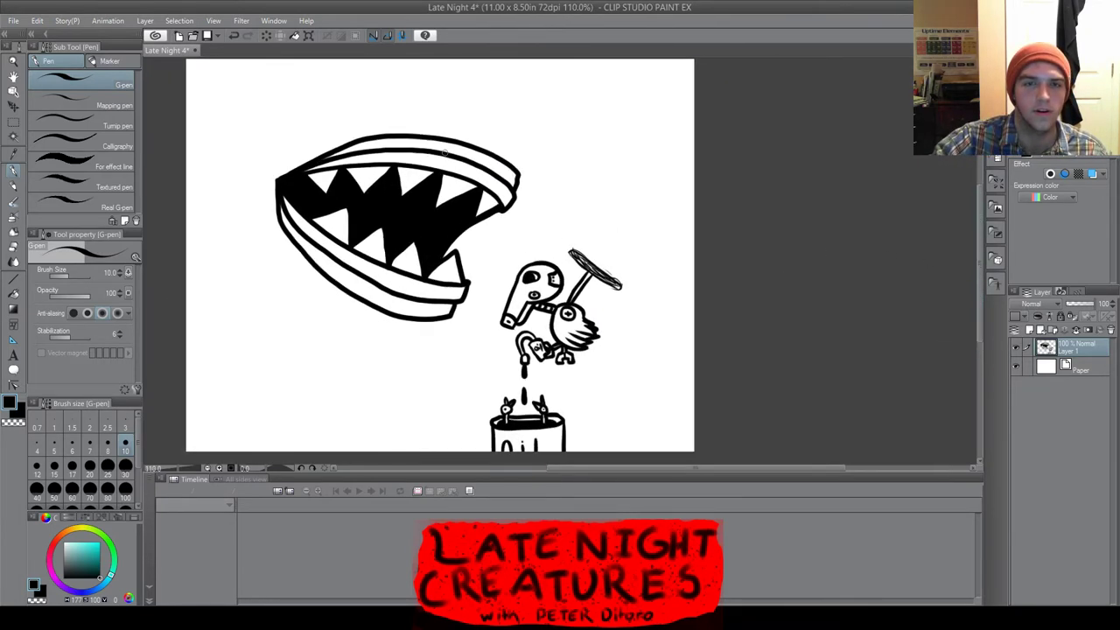
scroll(554, 213, up, 3)
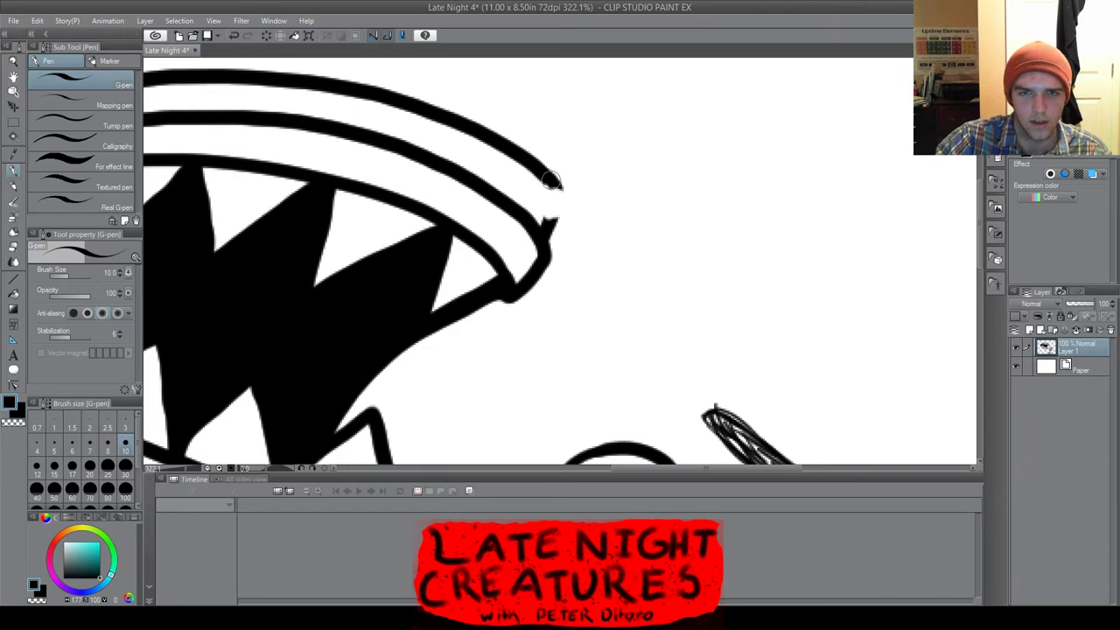
drag(557, 179, 553, 211)
scroll(525, 224, down, 7)
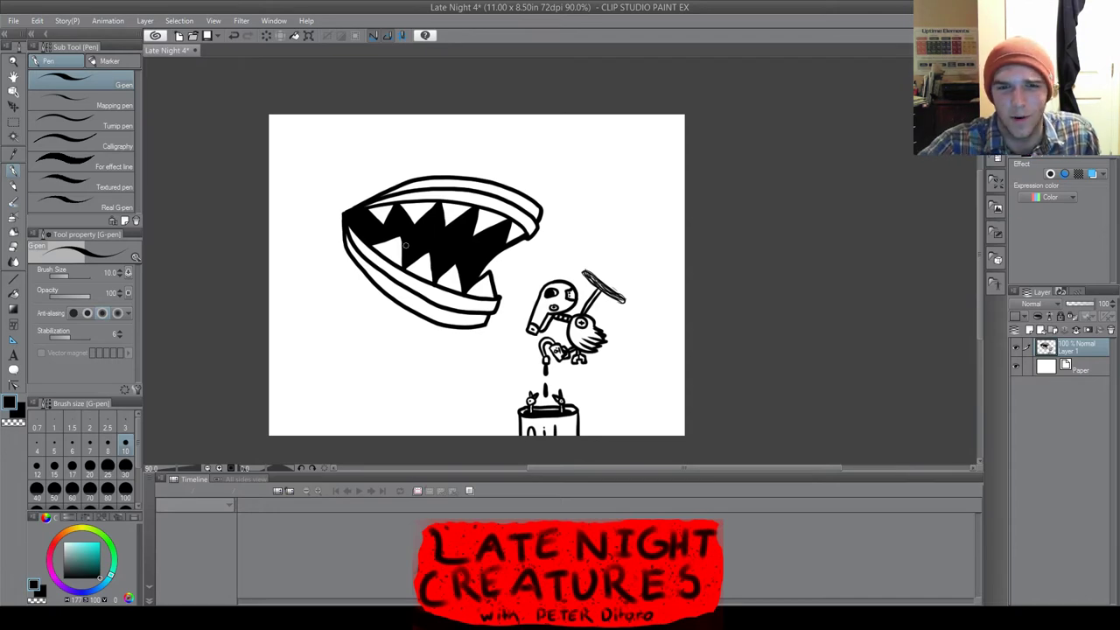
Add one more curved band above the upper lip and one more below the lower lip, each running back to the mouth's corner
scroll(374, 248, up, 4)
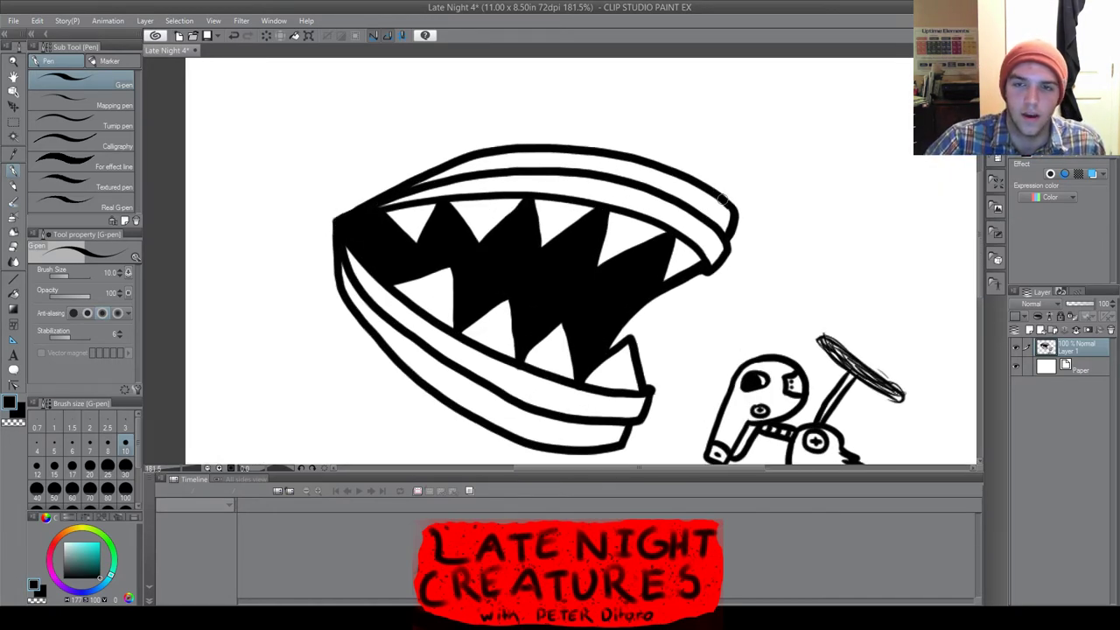
mouse_move(727, 201)
mouse_down()
mouse_move(733, 174)
mouse_move(720, 167)
mouse_move(645, 138)
mouse_move(538, 123)
mouse_move(452, 144)
mouse_move(341, 214)
mouse_up()
scroll(330, 227, down, 3)
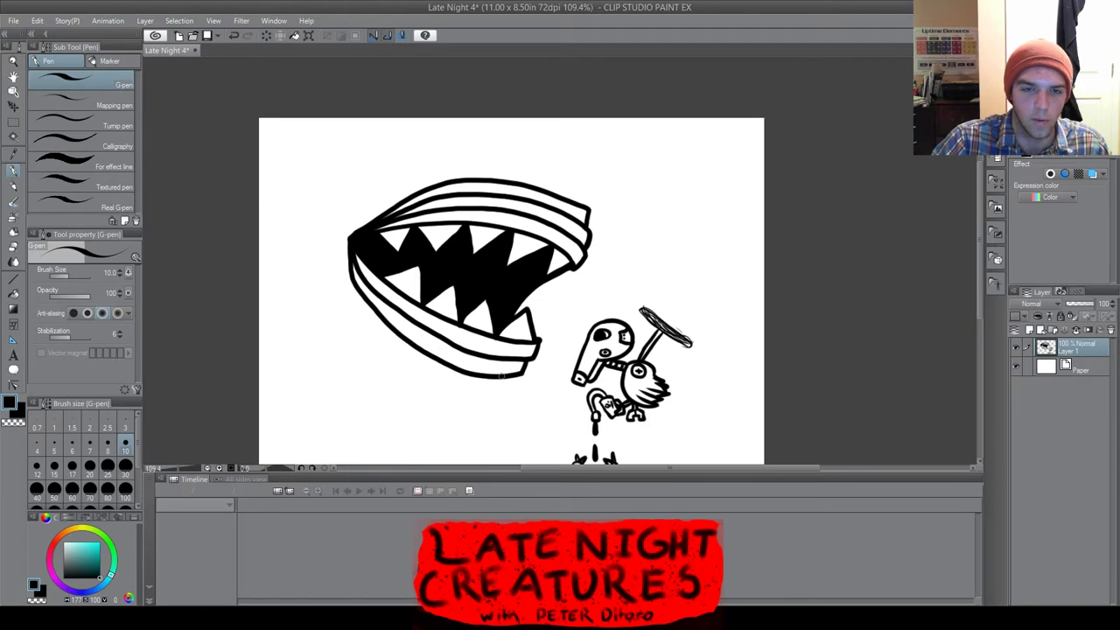
mouse_move(508, 391)
mouse_down()
mouse_move(449, 387)
mouse_move(393, 345)
mouse_up()
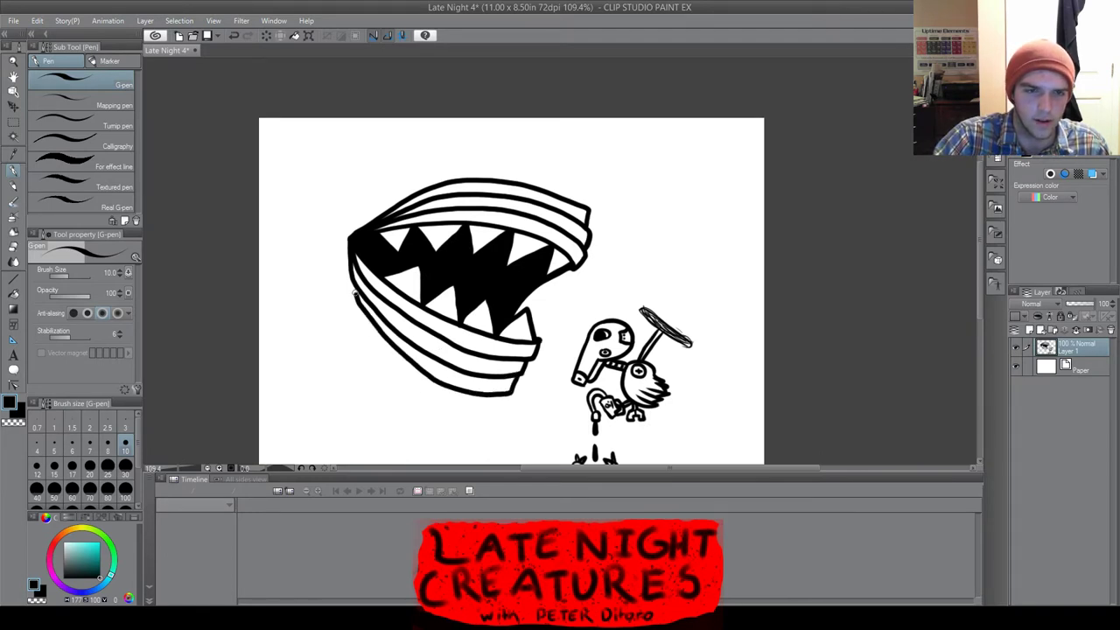
scroll(502, 250, down, 1)
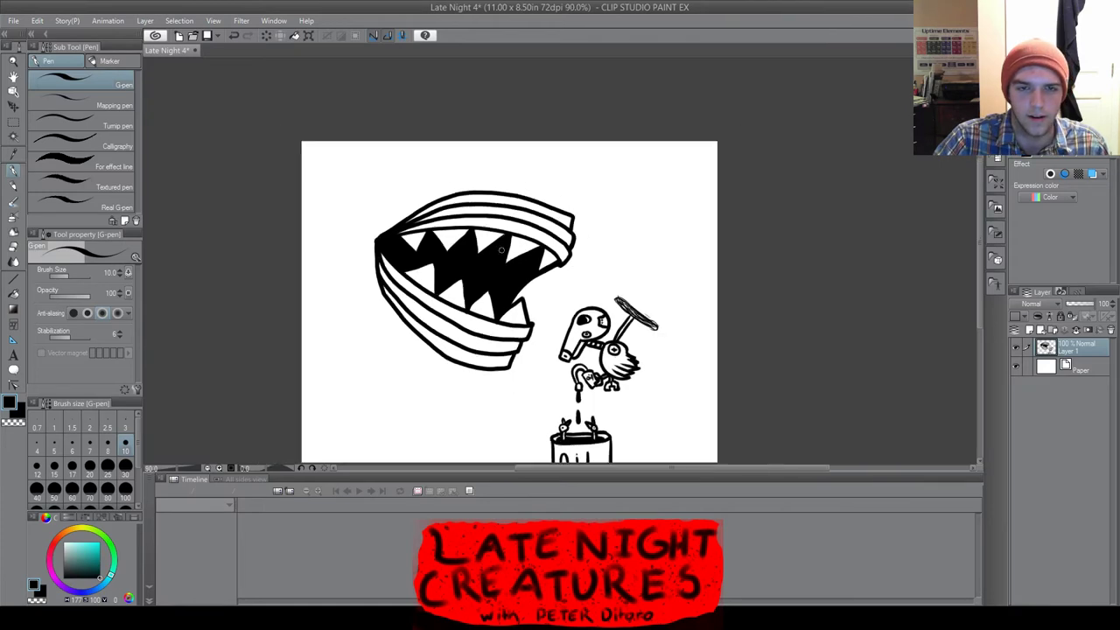
Draw a small circle for an eye just above the front end of the upper lip
scroll(476, 159, up, 1)
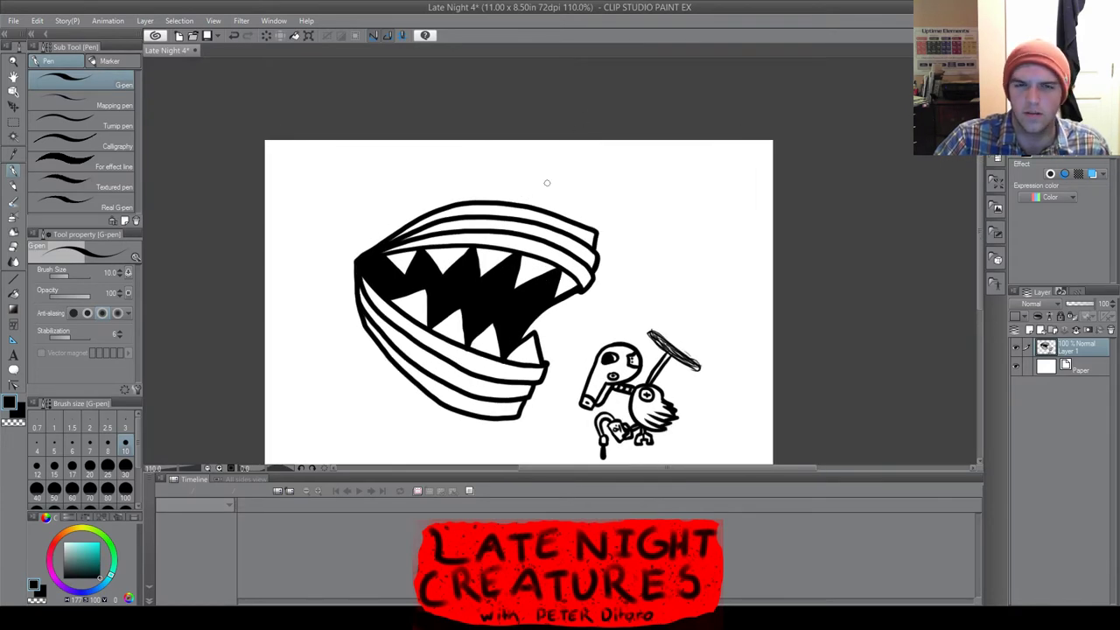
scroll(537, 181, up, 2)
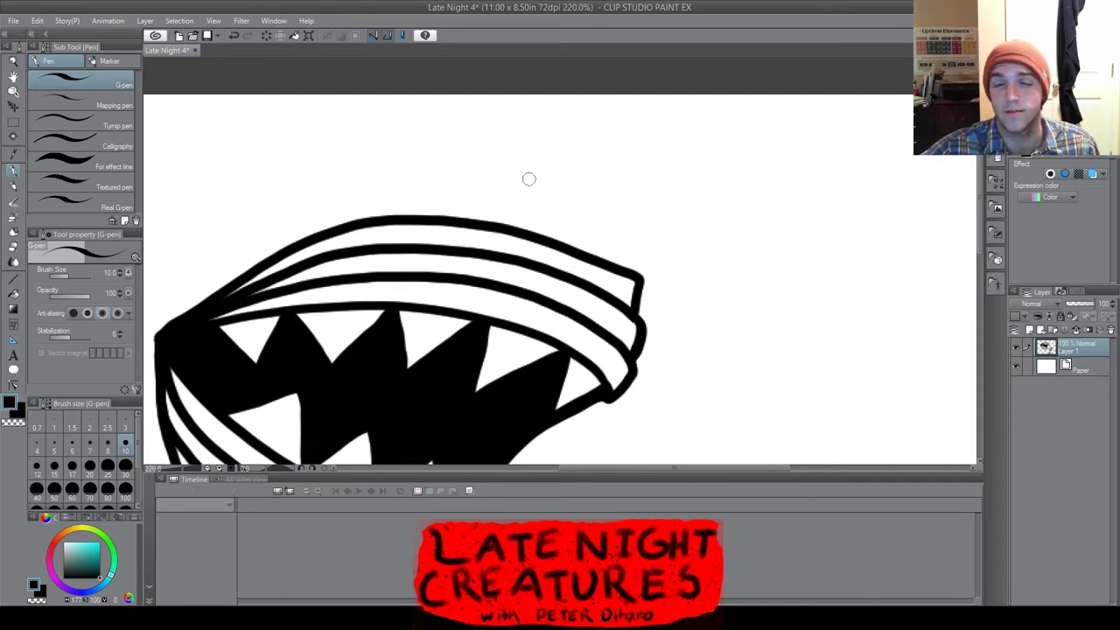
scroll(604, 206, up, 2)
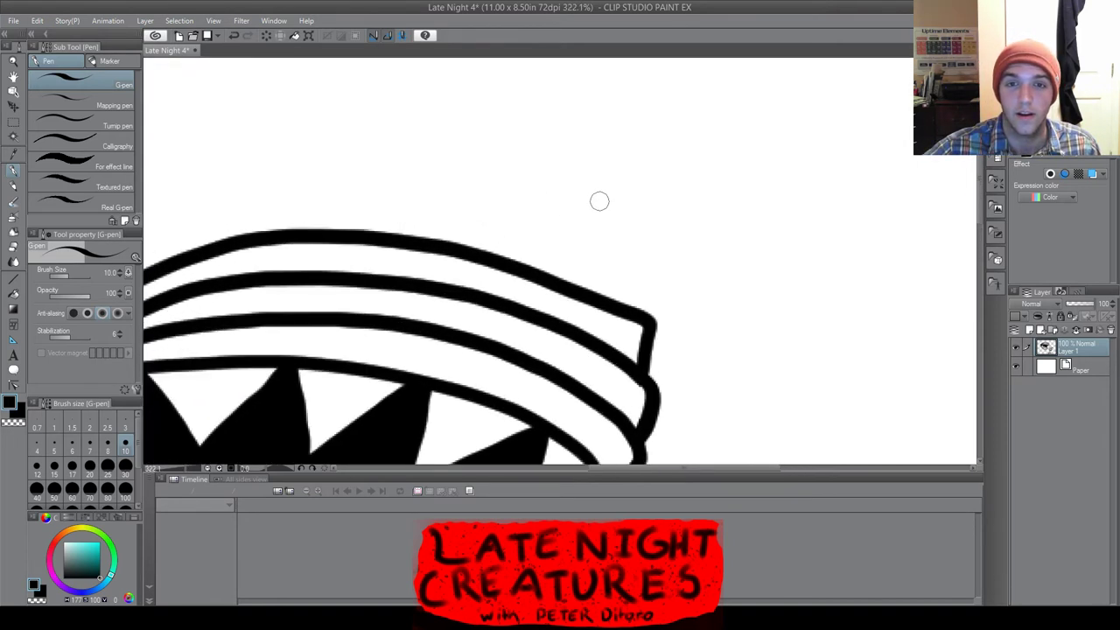
scroll(595, 208, up, 1)
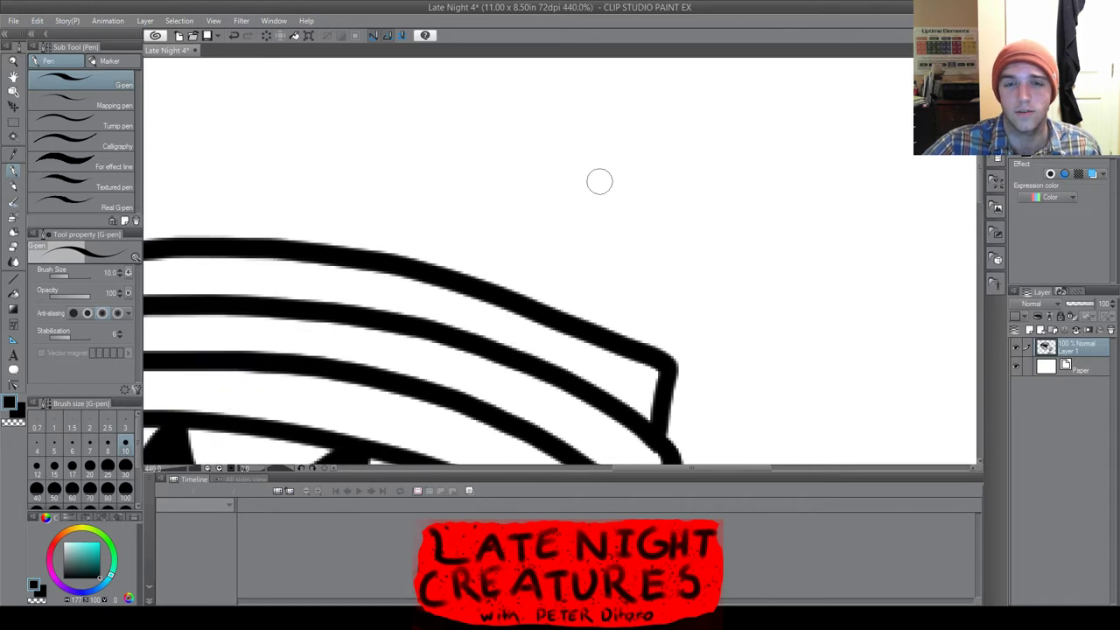
mouse_move(622, 157)
mouse_down()
mouse_move(602, 171)
mouse_move(603, 257)
mouse_move(669, 268)
mouse_move(701, 248)
mouse_move(706, 226)
mouse_move(683, 179)
mouse_move(645, 149)
mouse_move(614, 150)
mouse_move(604, 189)
mouse_up()
scroll(663, 213, up, 2)
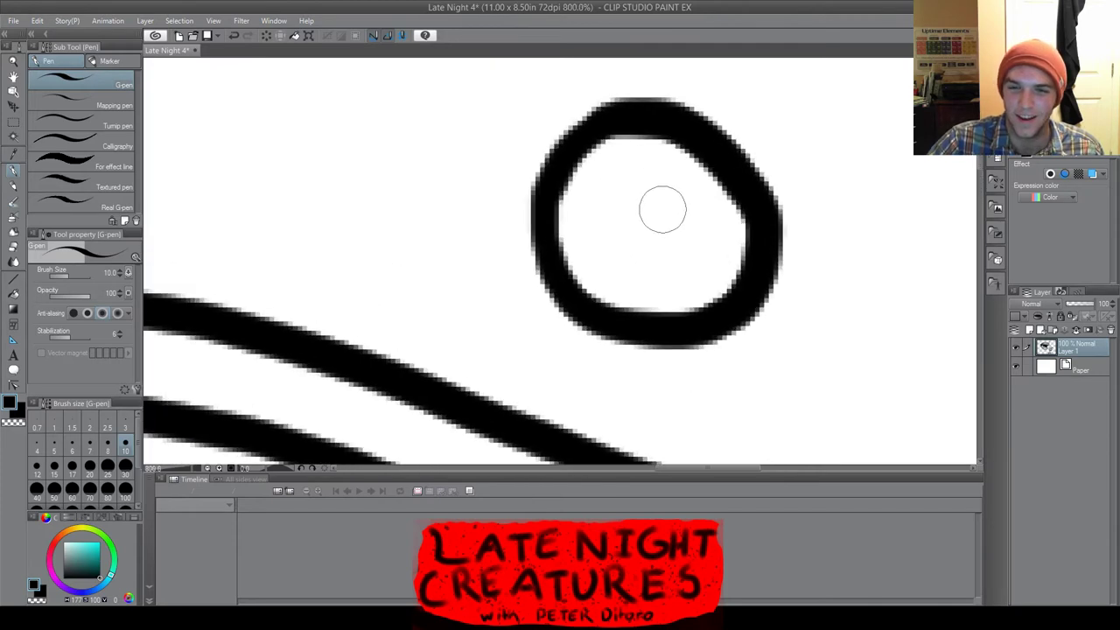
Draw a curved line inside the eye circle near its front side and fill the resulting crescent with black
mouse_move(693, 156)
mouse_down()
mouse_move(716, 227)
mouse_move(676, 329)
mouse_up()
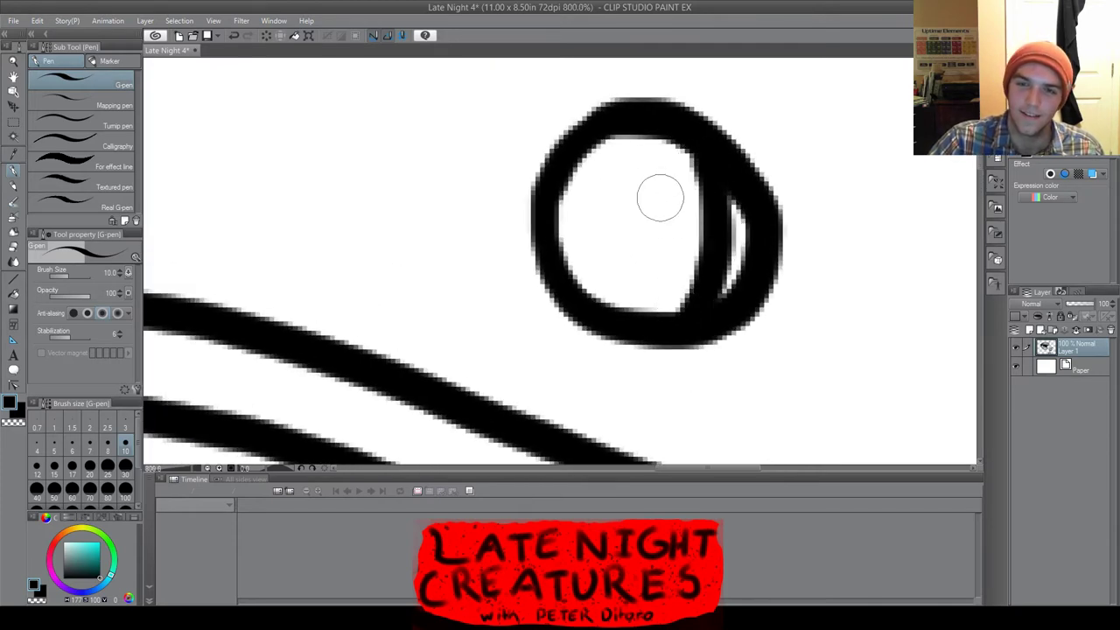
scroll(665, 210, down, 5)
scroll(721, 228, down, 2)
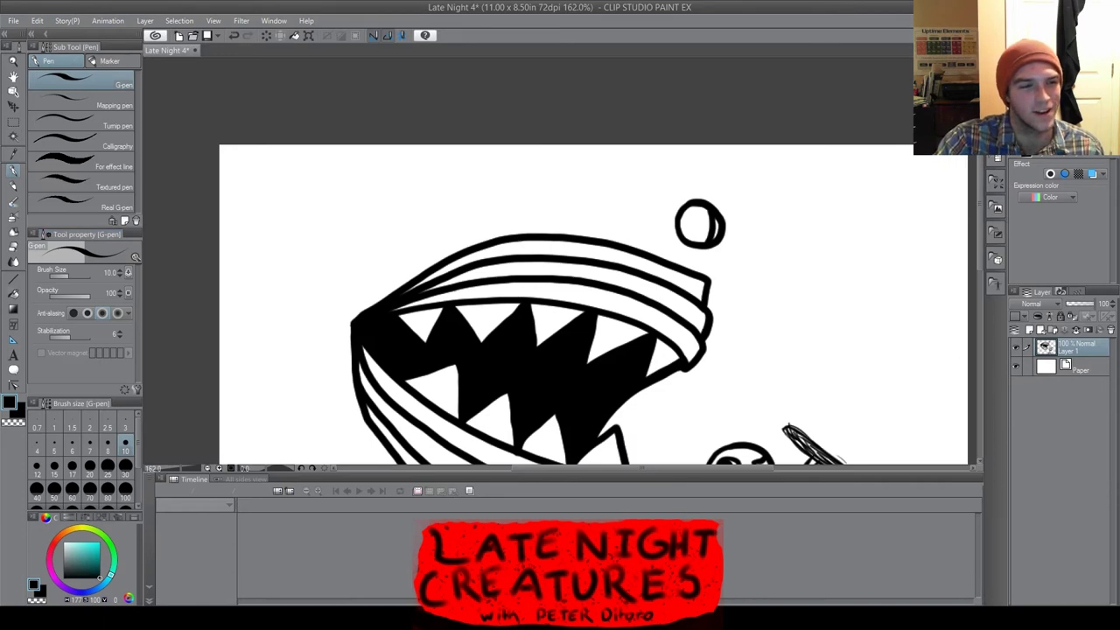
key(g)
scroll(718, 228, up, 3)
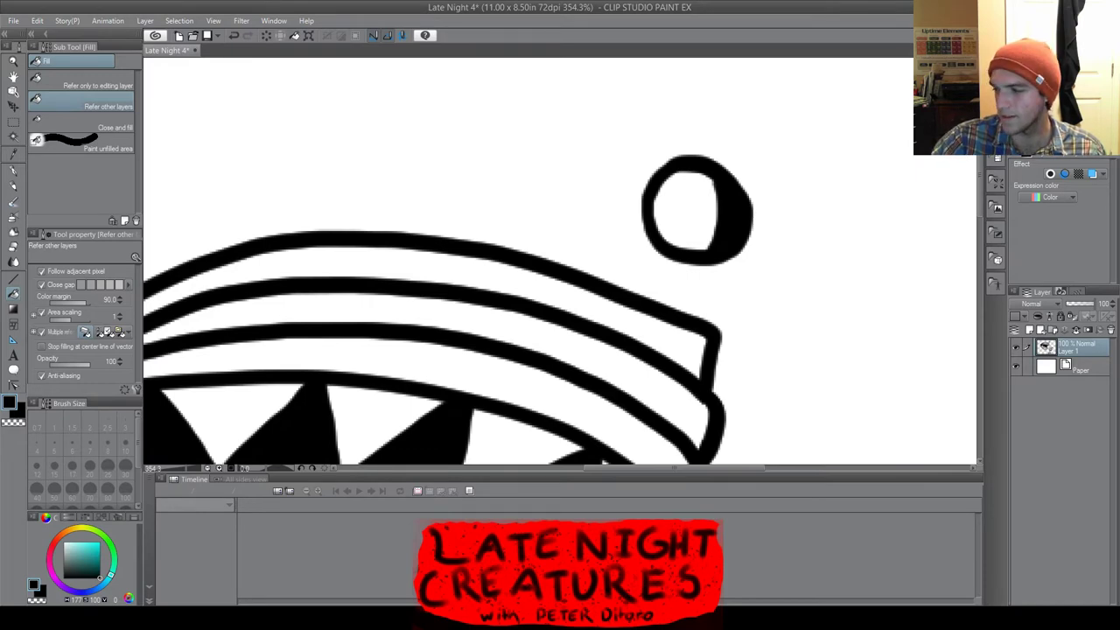
Draw a larger ring around the front eye and a short line joining it to the upper lip's front end
key(p)
scroll(778, 184, up, 2)
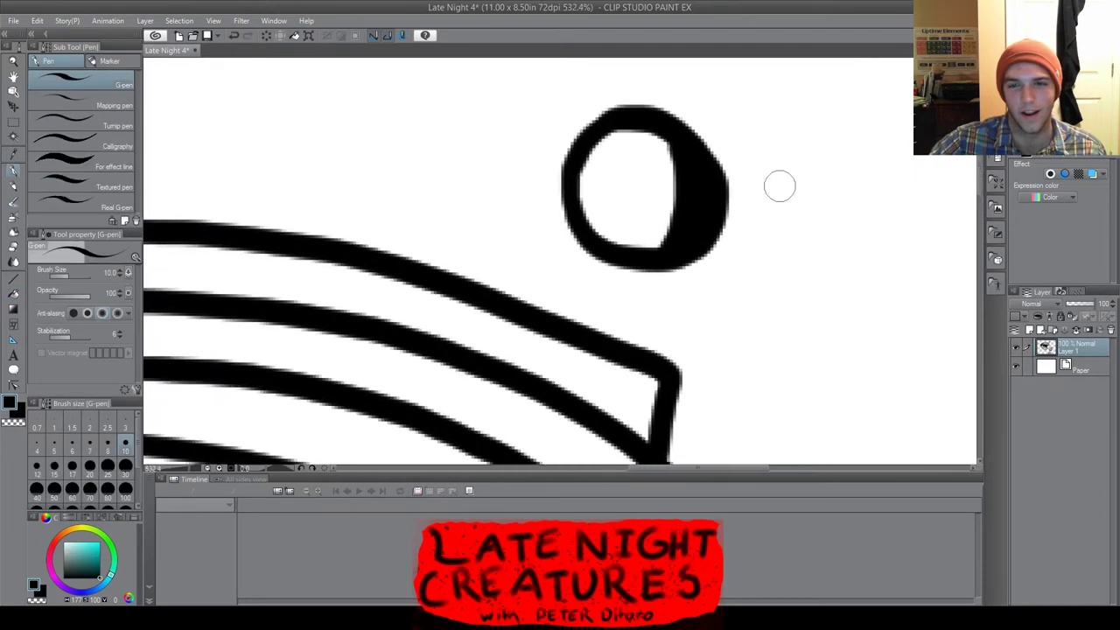
click(698, 103)
mouse_move(698, 104)
mouse_down()
mouse_move(750, 182)
mouse_move(748, 249)
mouse_move(732, 283)
mouse_move(654, 315)
mouse_move(575, 296)
mouse_move(547, 273)
mouse_move(508, 198)
mouse_move(529, 127)
mouse_move(593, 84)
mouse_move(681, 90)
mouse_move(704, 109)
mouse_up()
drag(671, 325, 652, 385)
scroll(662, 355, down, 4)
scroll(663, 357, down, 3)
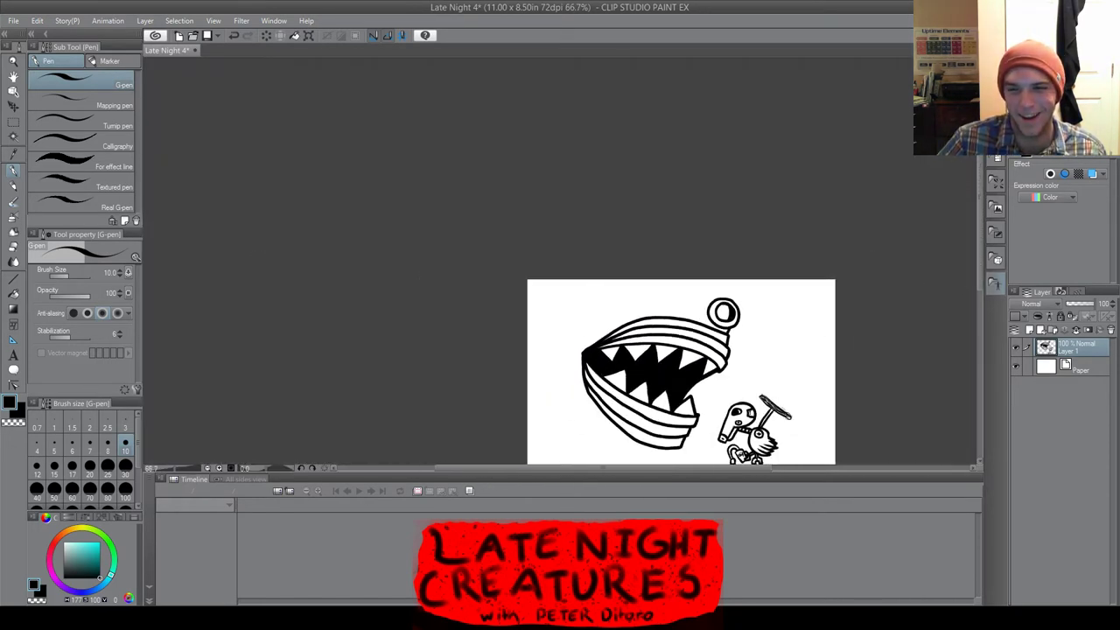
Draw a second eye above the middle of the upper lip, with an outer ring, an inner circle and a curved dividing line
drag(979, 275, 979, 321)
scroll(665, 192, up, 6)
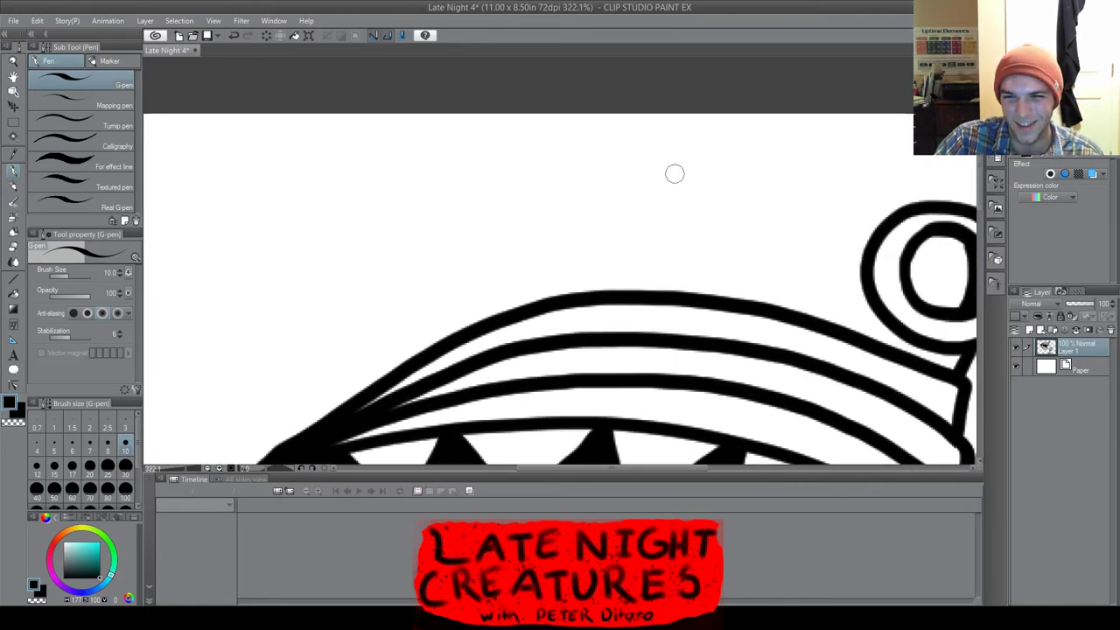
mouse_move(687, 166)
mouse_down()
mouse_move(606, 214)
mouse_move(606, 254)
mouse_move(626, 274)
mouse_move(680, 282)
mouse_move(731, 257)
mouse_move(735, 201)
mouse_move(691, 164)
mouse_up()
scroll(685, 225, up, 2)
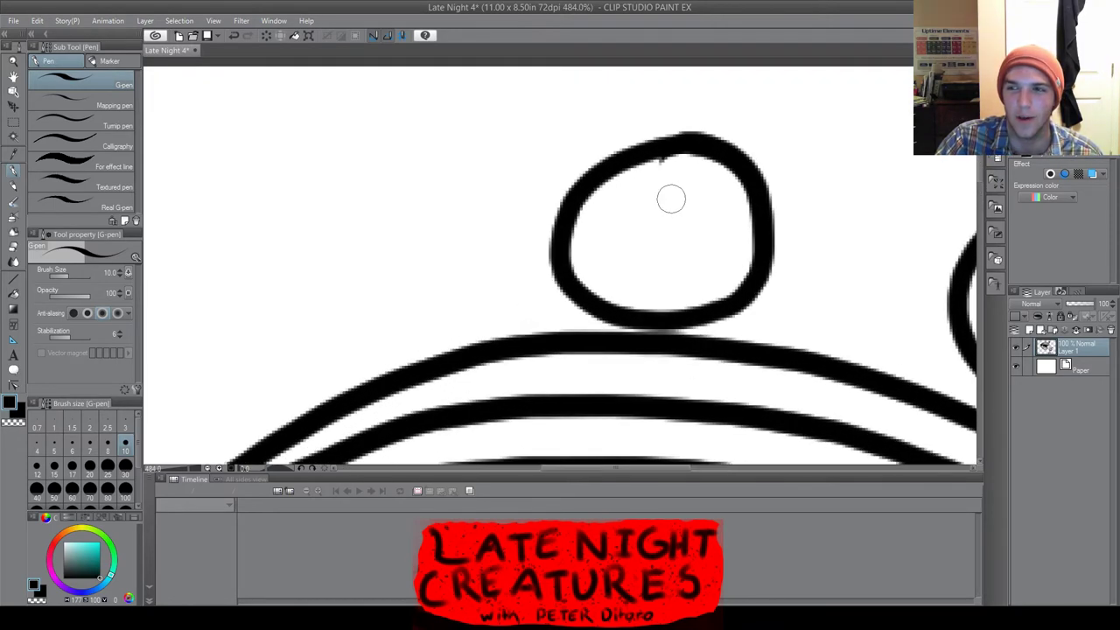
mouse_move(719, 199)
mouse_down()
mouse_move(635, 187)
mouse_move(601, 231)
mouse_move(620, 284)
mouse_move(693, 286)
mouse_move(728, 248)
mouse_move(729, 223)
mouse_move(707, 191)
mouse_move(695, 325)
mouse_up()
scroll(691, 188, up, 2)
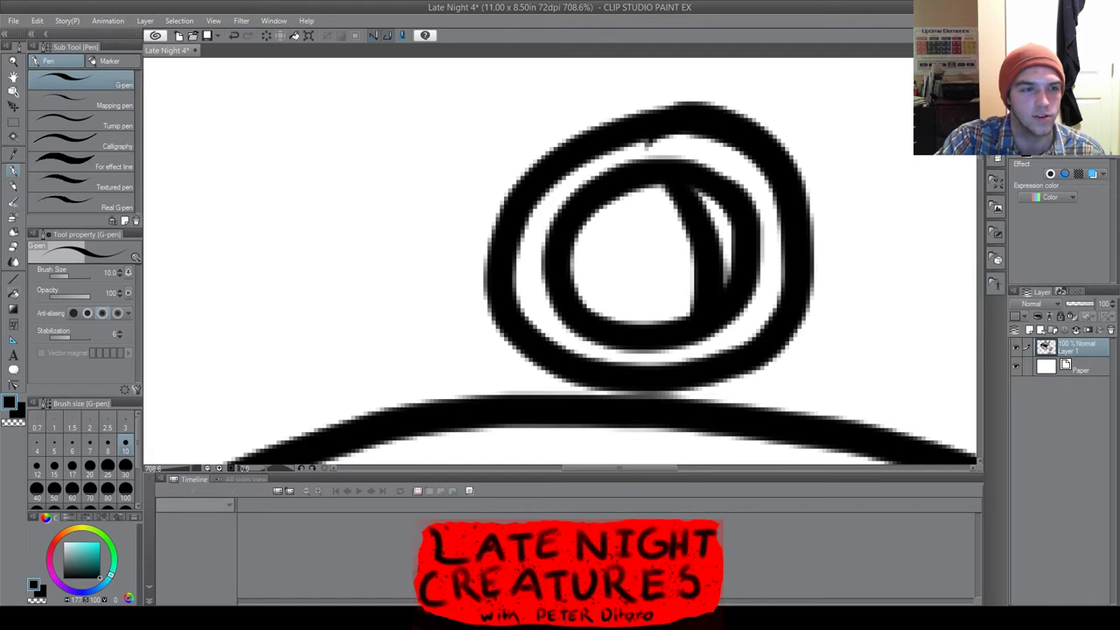
Fill the crescent on the front side of the second eye's inner circle with black
key(g)
click(713, 236)
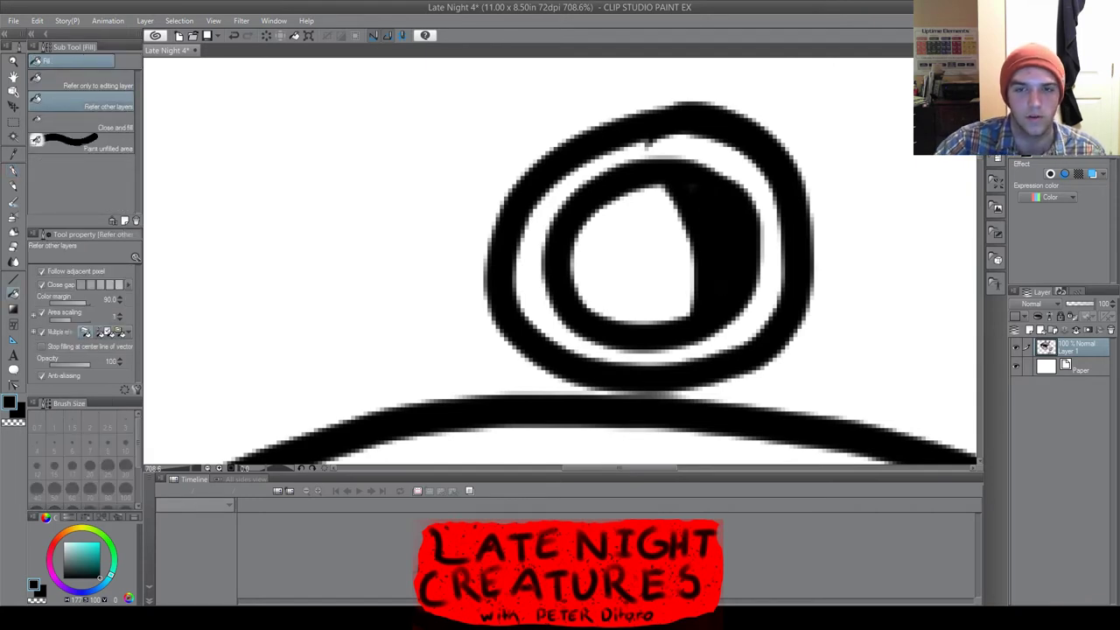
key(p)
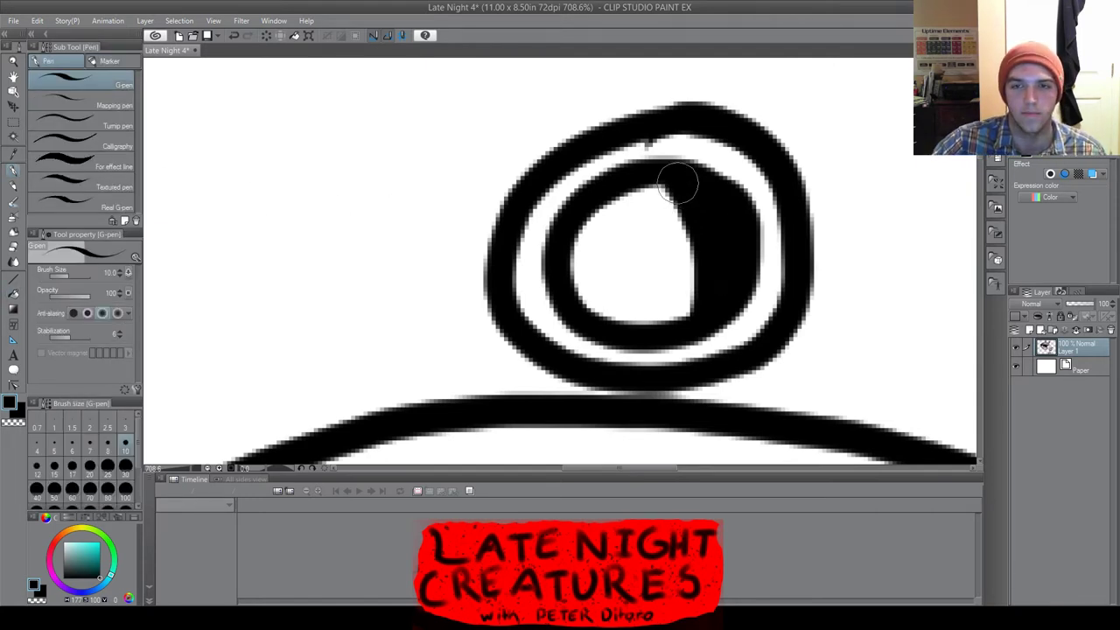
scroll(717, 282, down, 8)
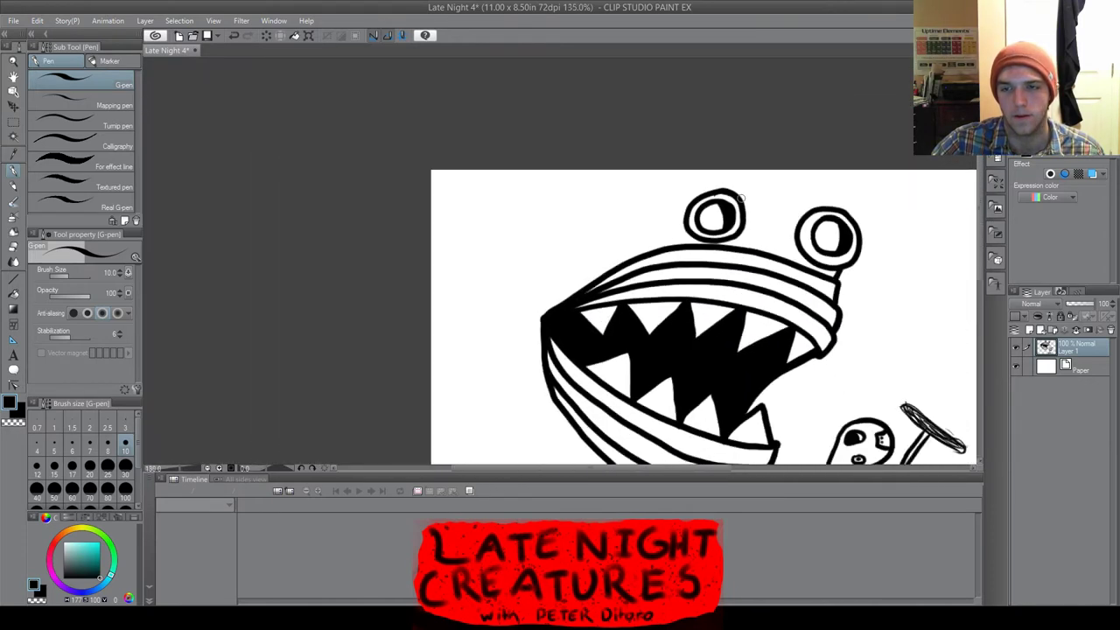
Draw the brow contour from the front eye over both eyes to the mouth's corner, plus a short forehead line up to the canvas edge
scroll(834, 212, up, 2)
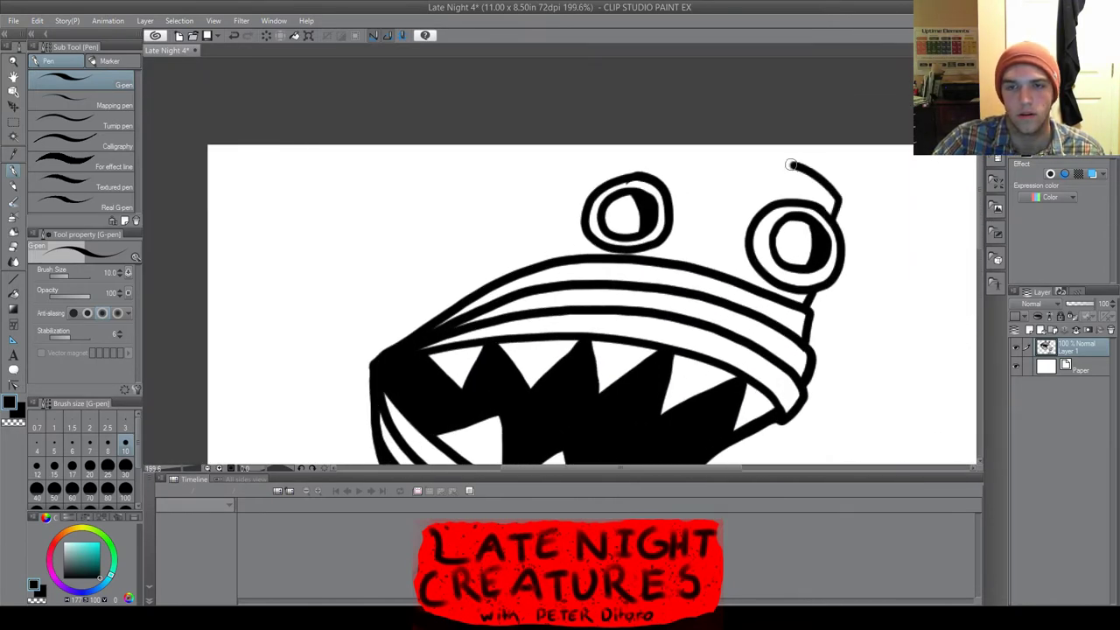
mouse_move(791, 164)
mouse_down()
mouse_move(661, 155)
mouse_move(535, 186)
mouse_move(466, 241)
mouse_move(380, 351)
mouse_up()
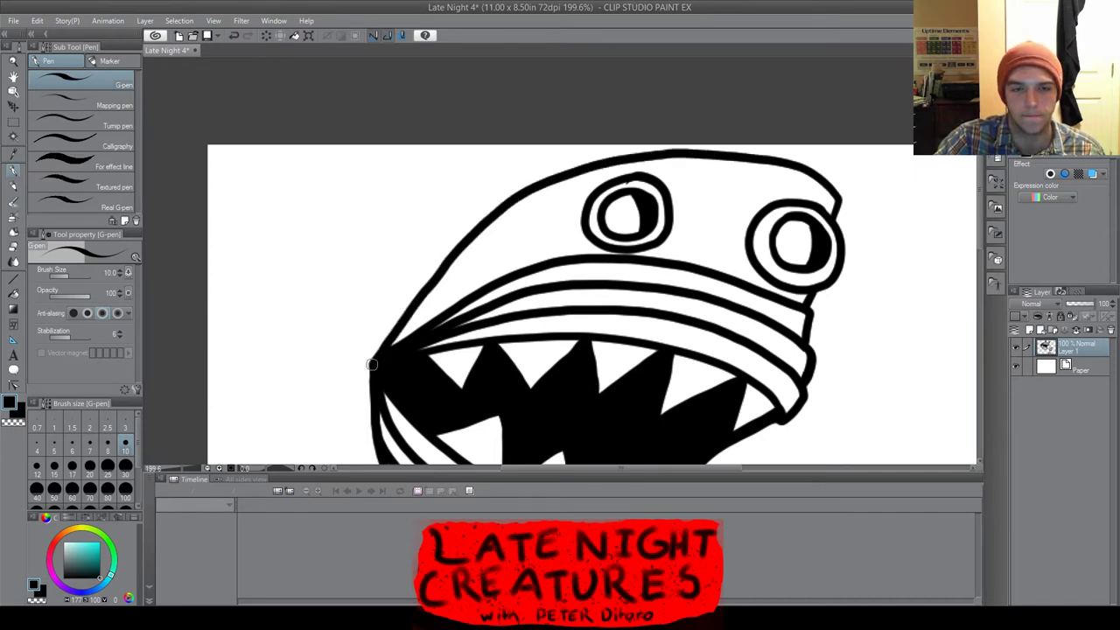
drag(836, 184, 828, 147)
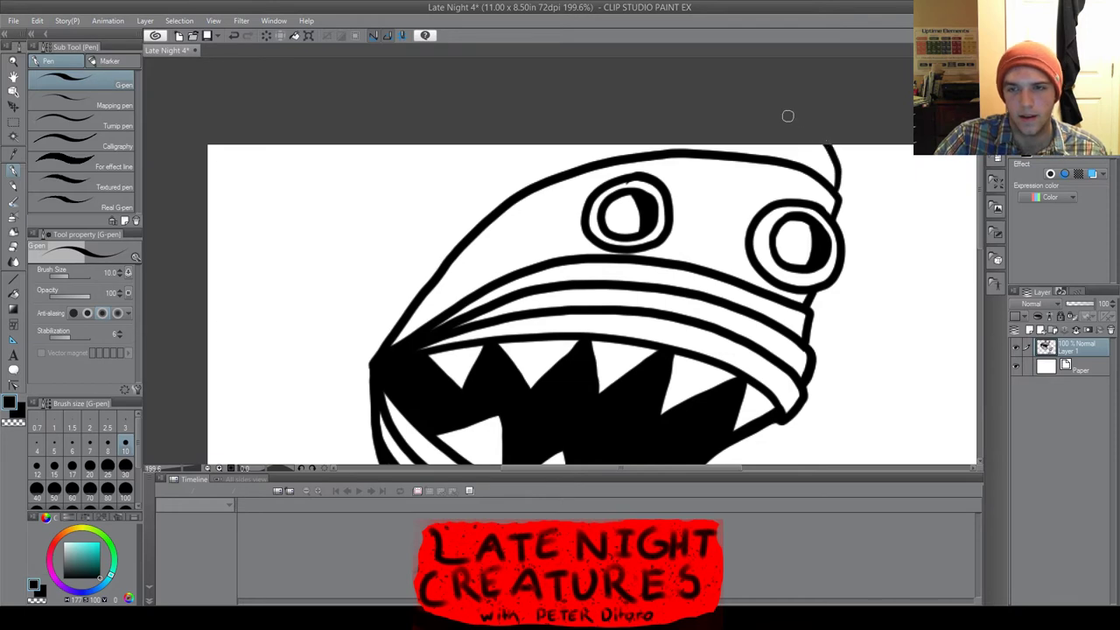
scroll(787, 113, down, 5)
scroll(737, 368, up, 2)
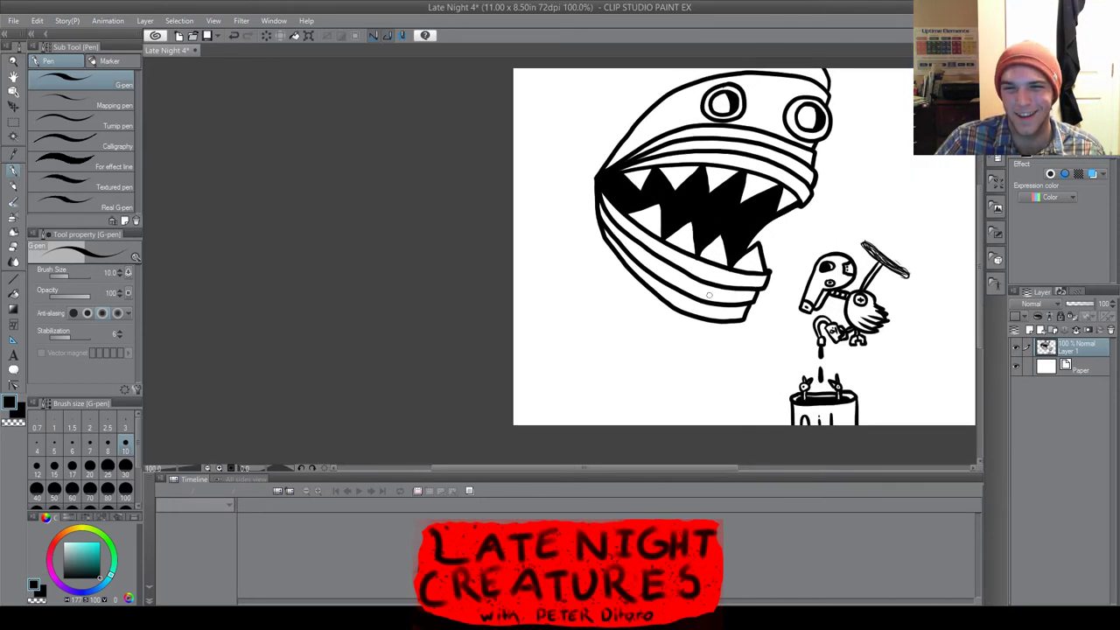
Draw the head's outer contour from the canvas's upper edge around behind the mouth's corner and under the lower lip to its front end
scroll(652, 177, up, 2)
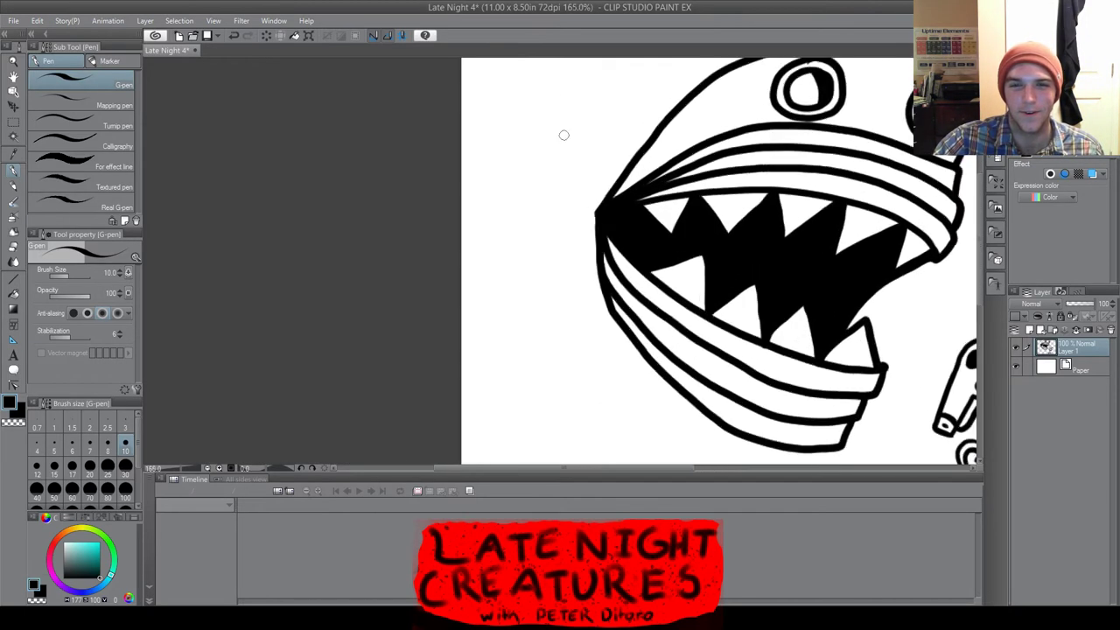
drag(980, 255, 980, 234)
scroll(941, 216, down, 1)
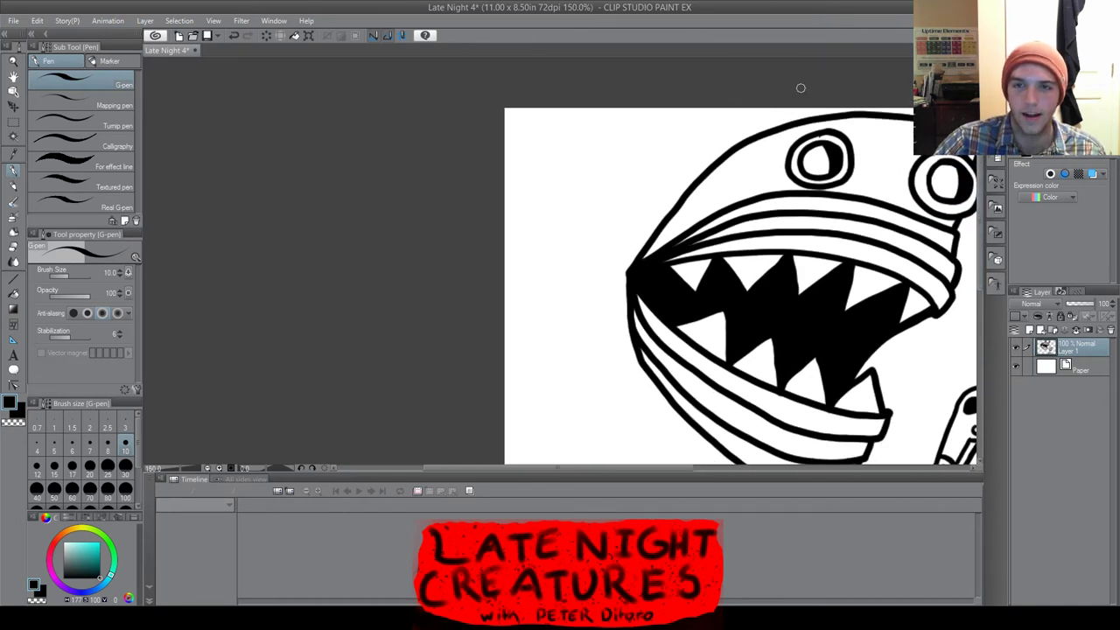
drag(692, 136, 618, 226)
scroll(823, 350, down, 2)
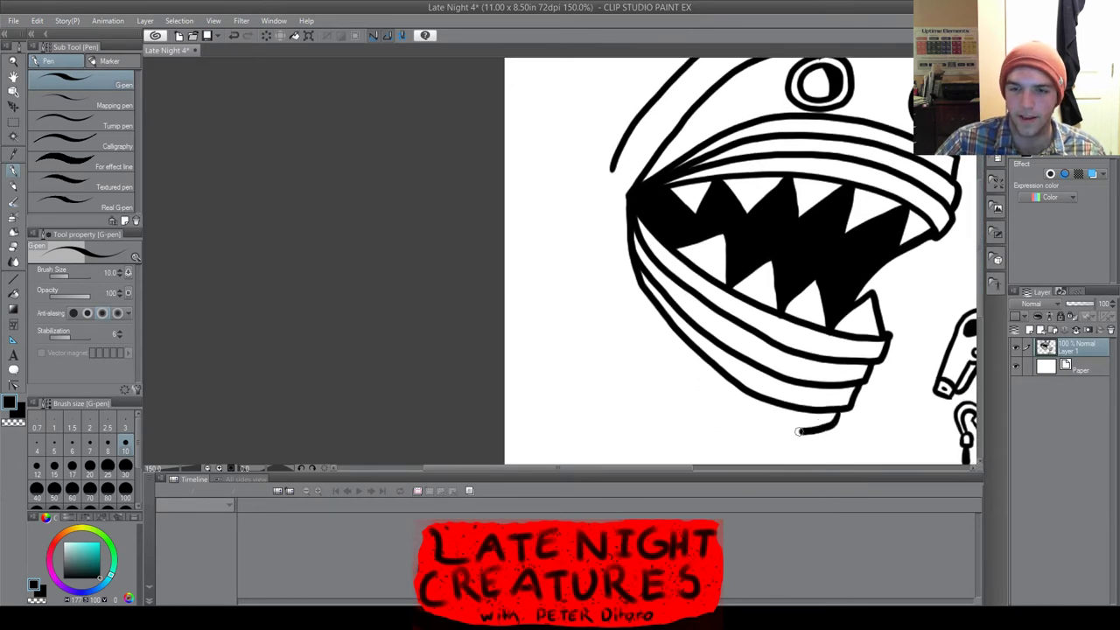
mouse_move(799, 430)
mouse_down()
mouse_move(714, 411)
mouse_move(630, 326)
mouse_up()
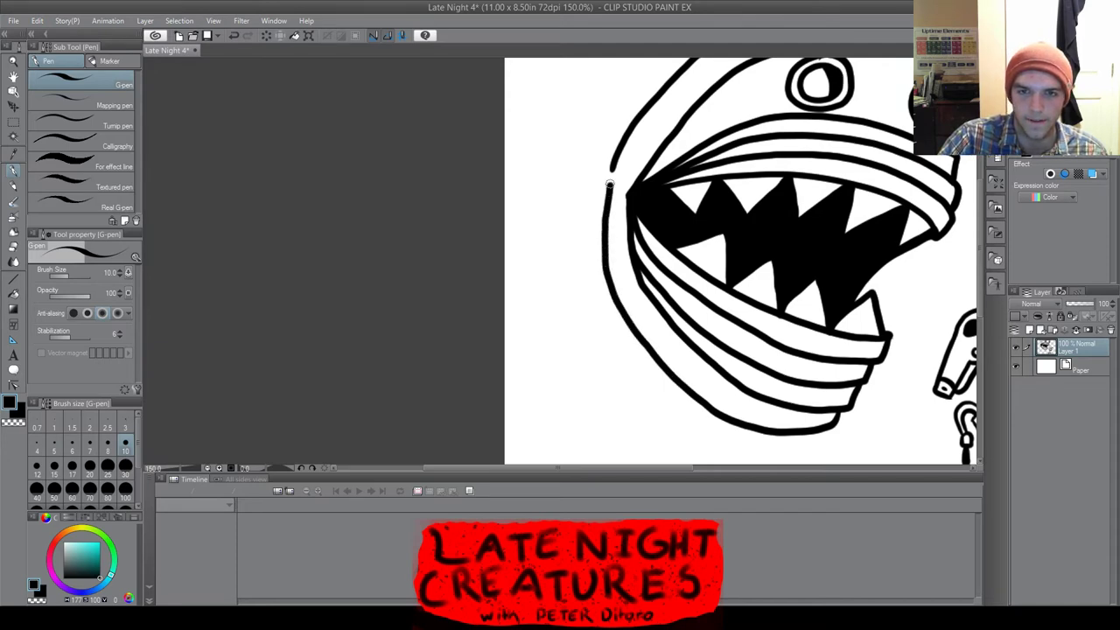
scroll(610, 185, down, 4)
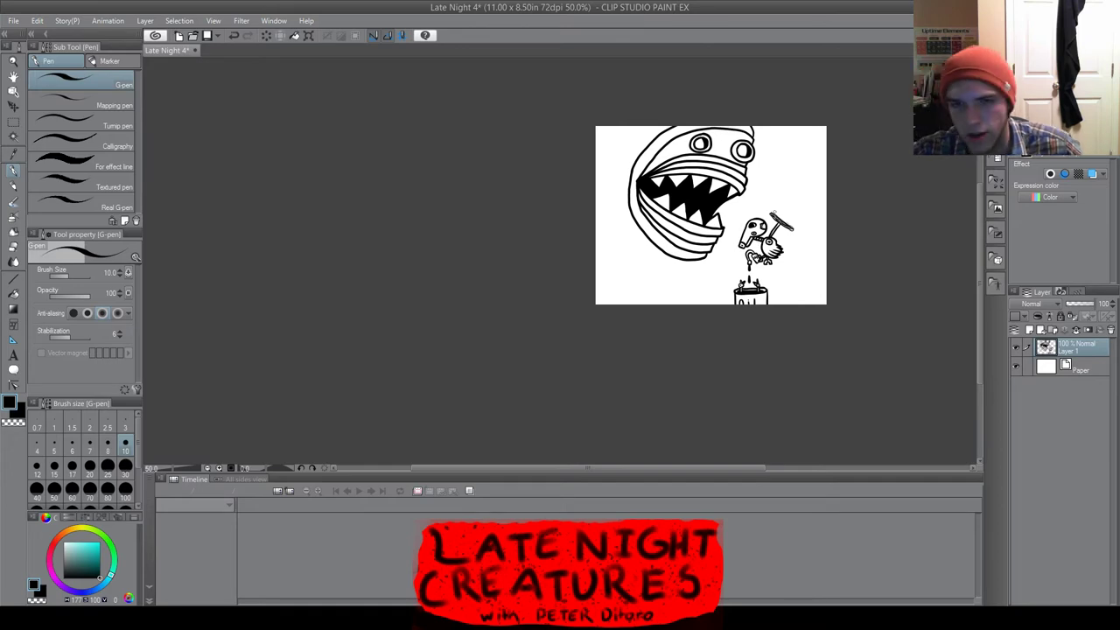
scroll(780, 141, up, 3)
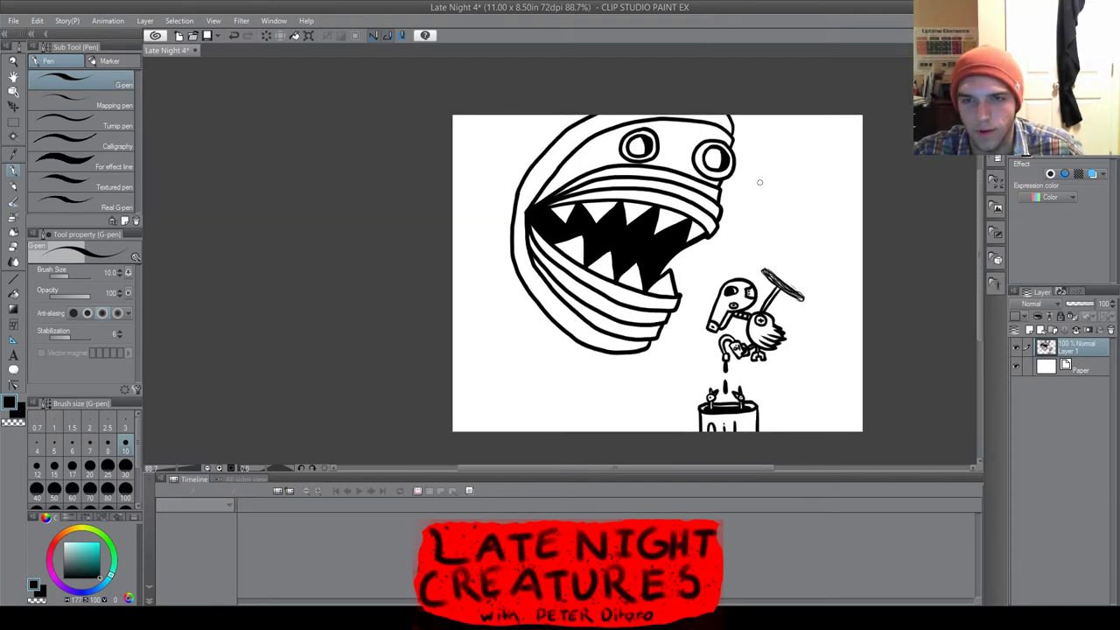
Draw three nested, shrinking curved segments projecting from the back of the monster's head behind the mouth's corner
scroll(759, 182, down, 2)
scroll(700, 184, up, 6)
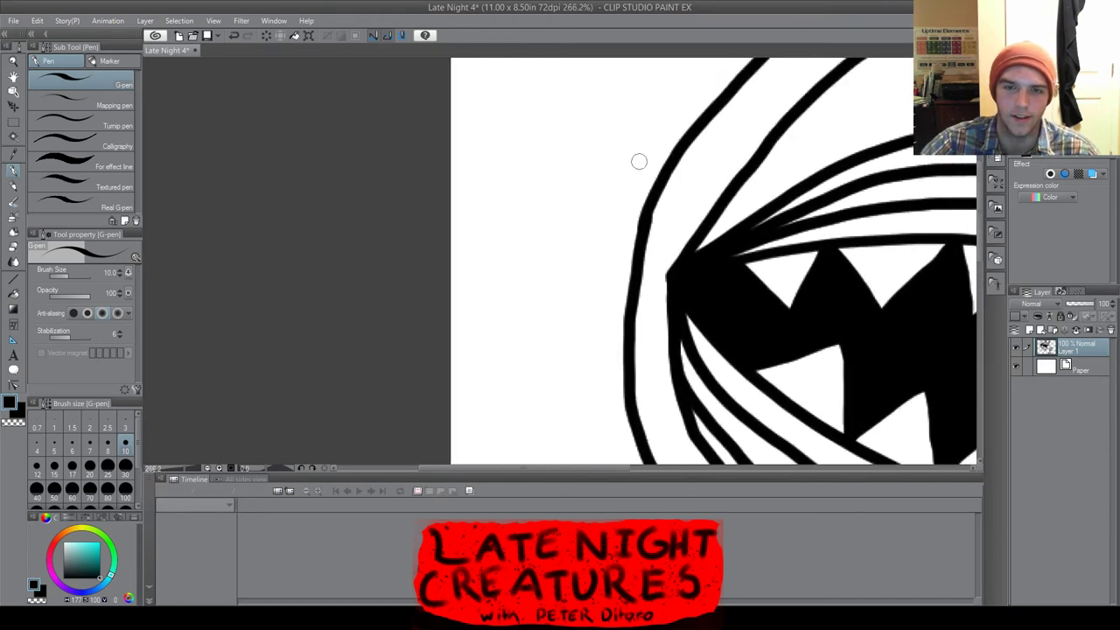
scroll(666, 169, up, 1)
mouse_move(665, 163)
mouse_down()
mouse_move(604, 207)
mouse_move(587, 268)
mouse_move(585, 299)
mouse_move(640, 322)
mouse_up()
scroll(630, 219, up, 3)
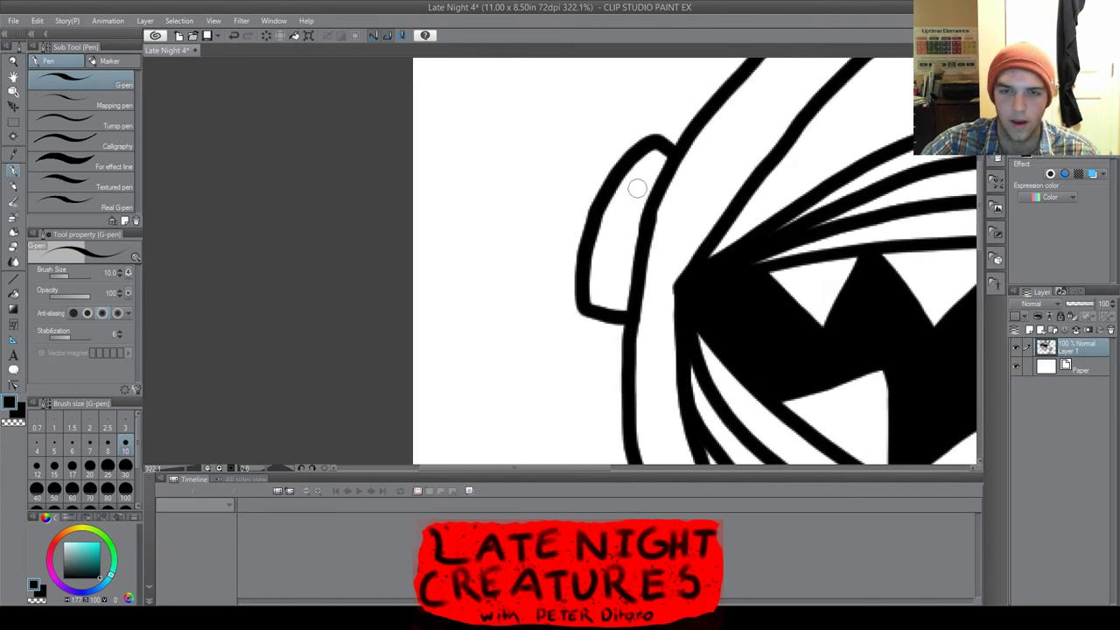
mouse_move(648, 136)
mouse_down()
mouse_move(621, 126)
mouse_move(587, 148)
mouse_move(535, 222)
mouse_move(534, 295)
mouse_move(562, 314)
mouse_up()
scroll(558, 294, down, 2)
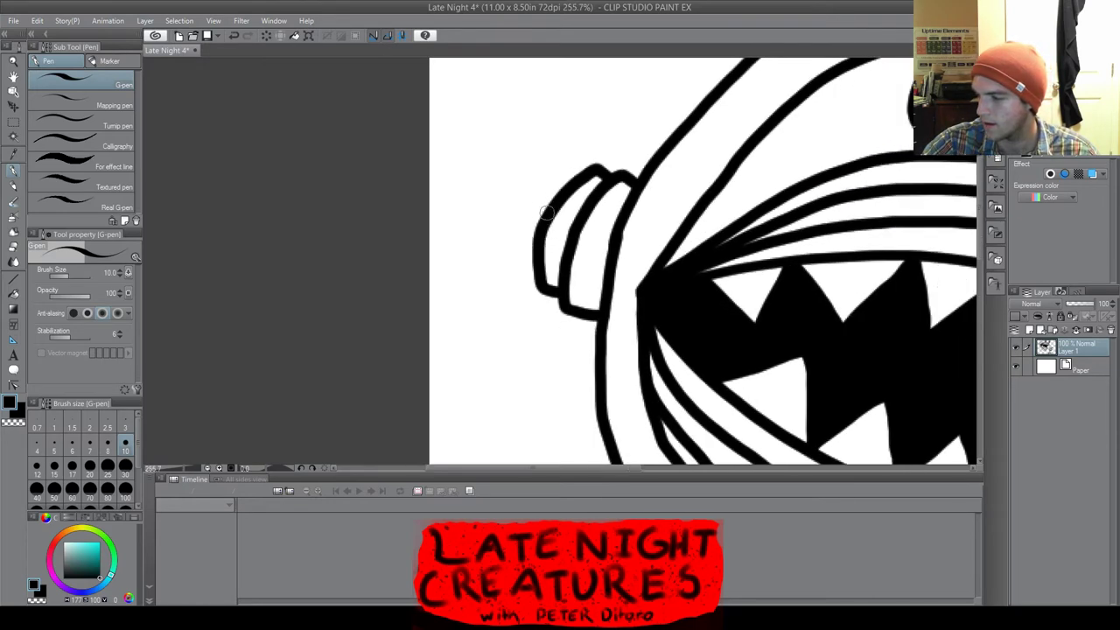
scroll(516, 117, up, 3)
mouse_move(648, 210)
mouse_down()
mouse_move(626, 194)
mouse_move(560, 231)
mouse_move(521, 294)
mouse_move(516, 368)
mouse_move(541, 400)
mouse_up()
scroll(566, 189, down, 1)
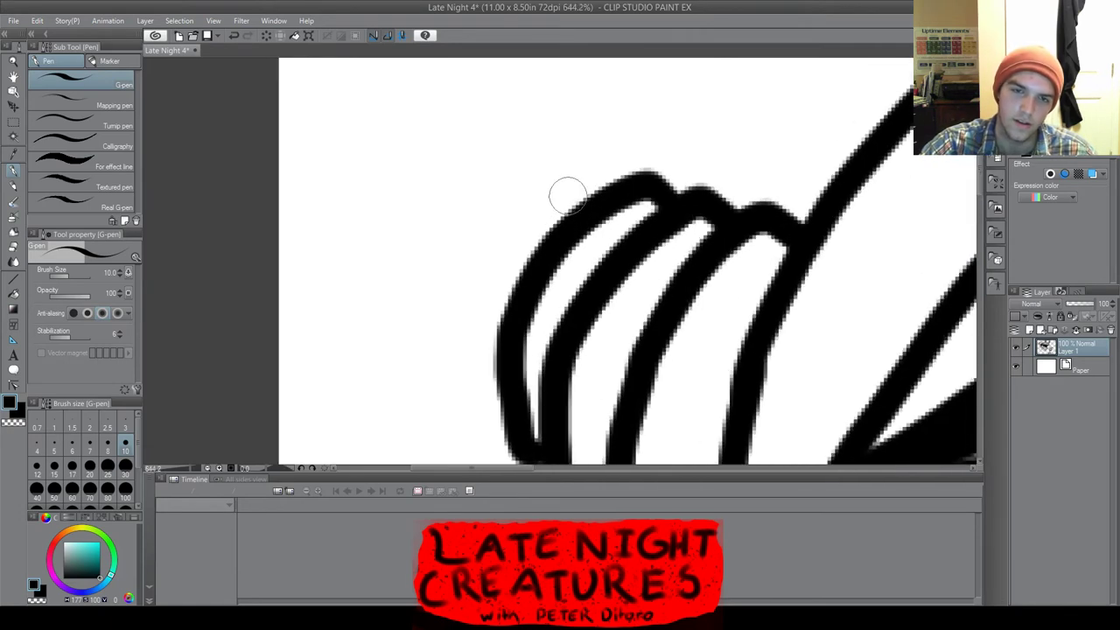
Draw three blunt-ended prongs fanning out from the smallest segment behind the monster's head
scroll(613, 169, up, 1)
drag(615, 169, 589, 78)
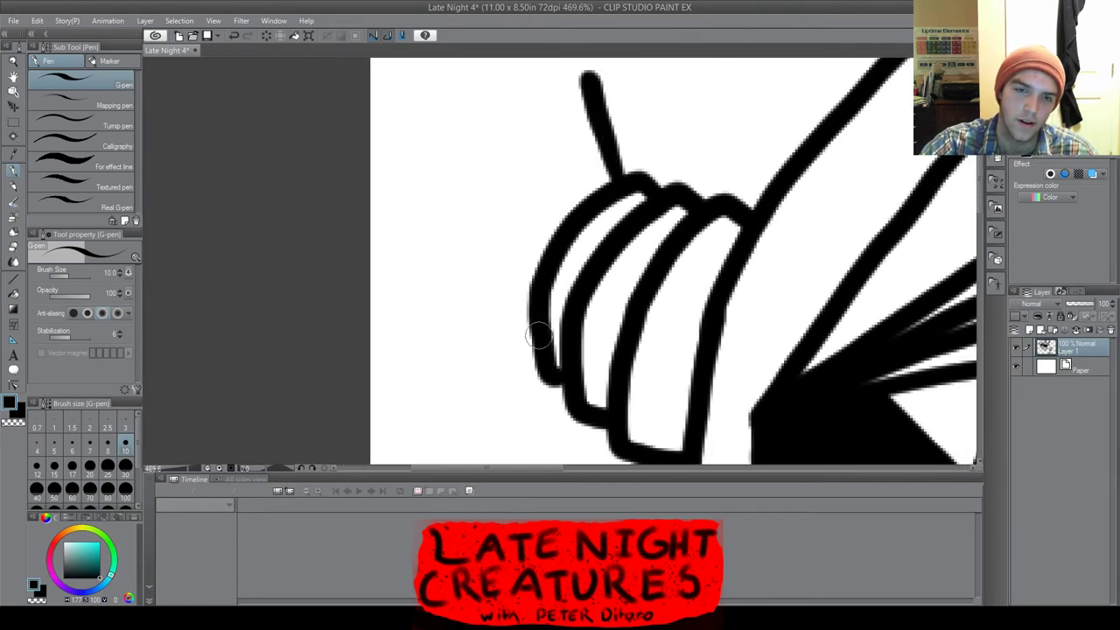
mouse_move(531, 343)
mouse_down()
mouse_move(453, 368)
mouse_move(419, 330)
mouse_move(545, 294)
mouse_up()
scroll(545, 294, down, 1)
mouse_move(586, 112)
mouse_down()
mouse_move(558, 108)
mouse_move(553, 157)
mouse_move(569, 210)
mouse_move(508, 175)
mouse_move(446, 164)
mouse_move(456, 193)
mouse_move(551, 262)
mouse_up()
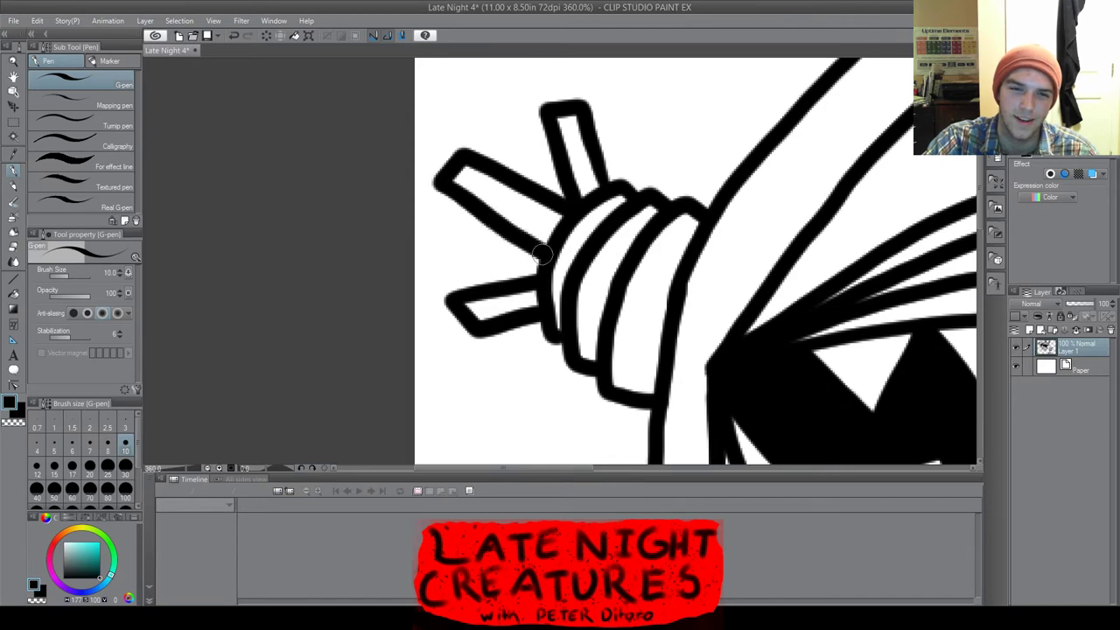
Undo the middle prong and redraw it with a narrower, more pointed tip
scroll(552, 263, down, 2)
scroll(559, 206, up, 1)
key(ctrl+z)
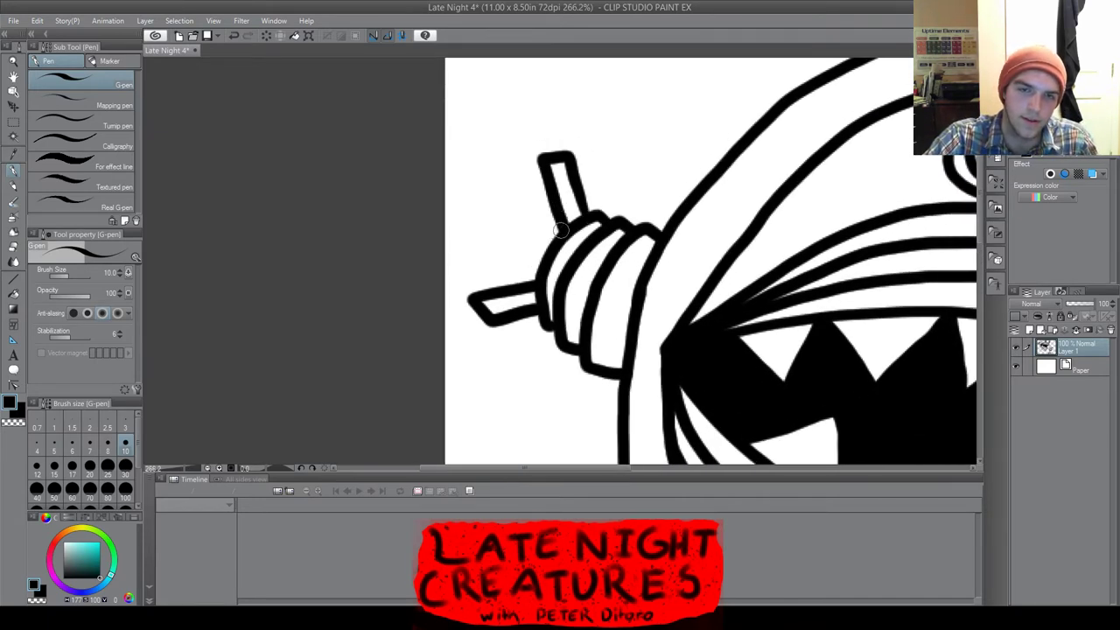
drag(560, 230, 458, 191)
drag(532, 278, 450, 199)
Draw wavy, flame-like outlines around the prongs, running out to the canvas edge
scroll(495, 186, down, 3)
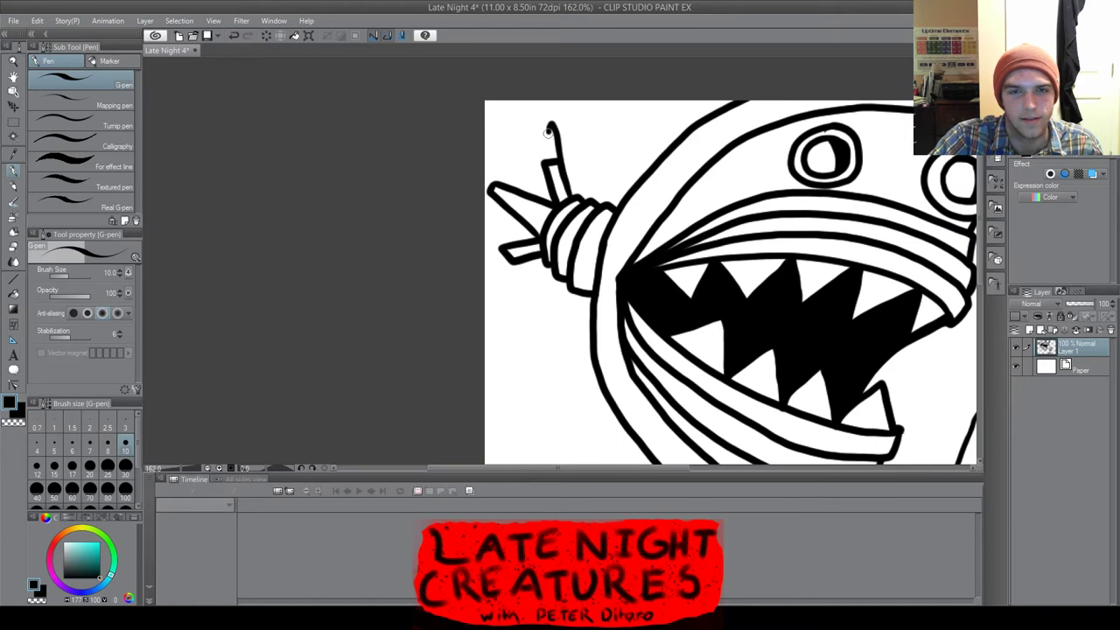
drag(548, 144, 540, 112)
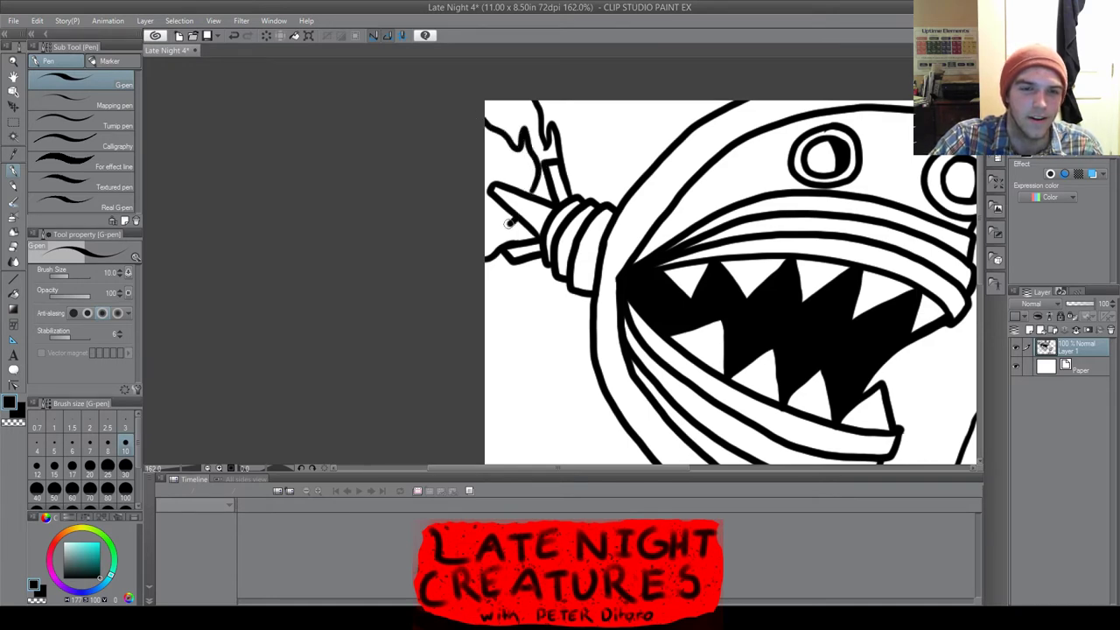
scroll(477, 221, down, 5)
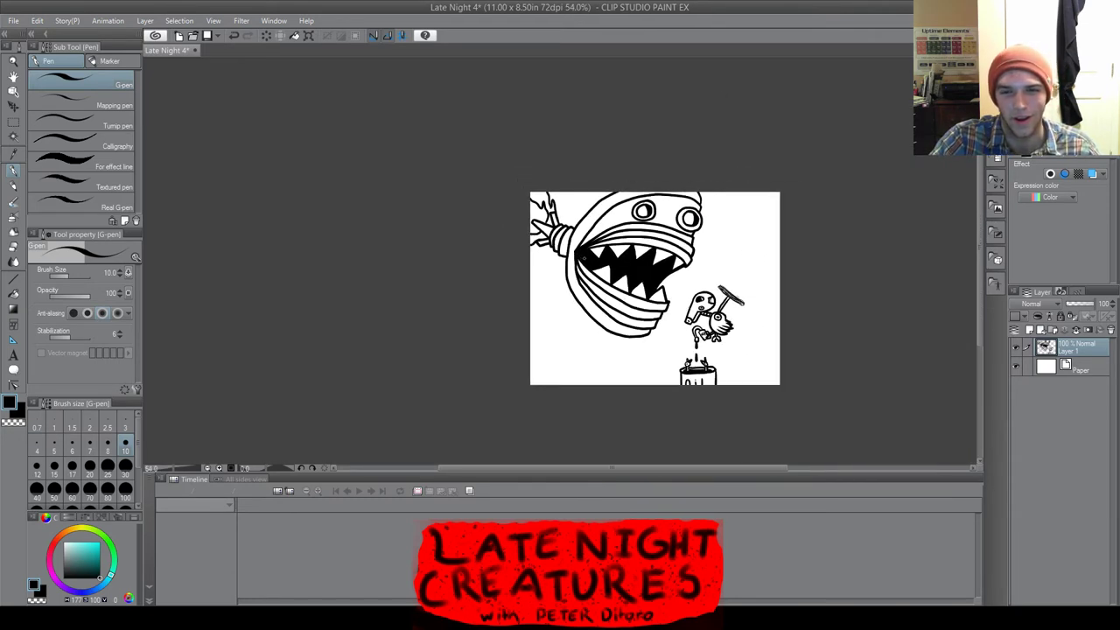
scroll(715, 323, up, 2)
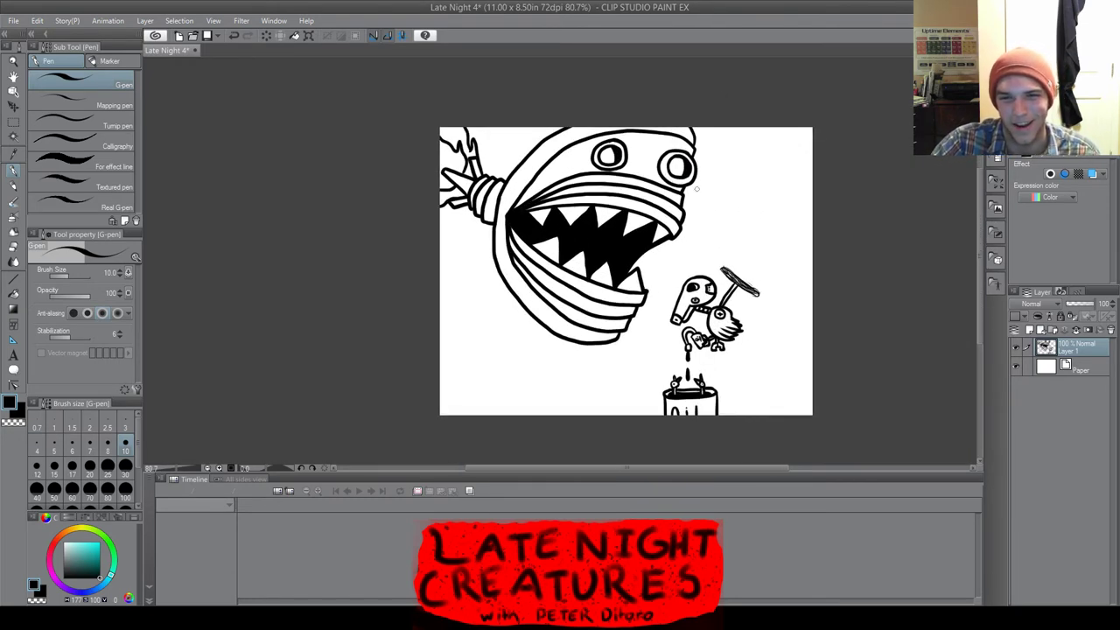
scroll(634, 133, up, 4)
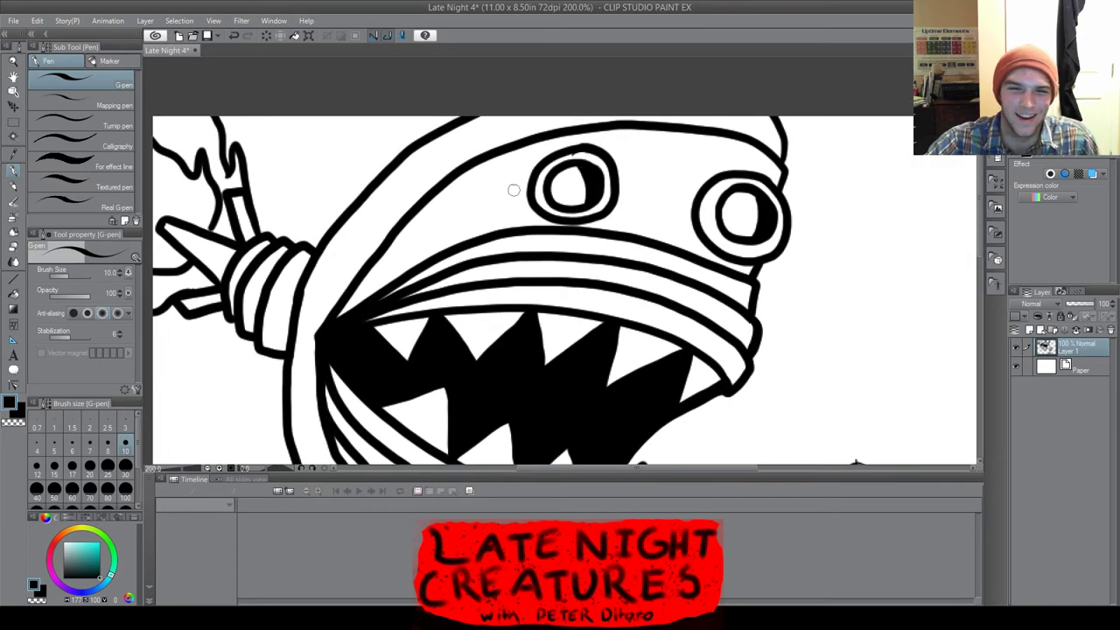
scroll(514, 190, up, 3)
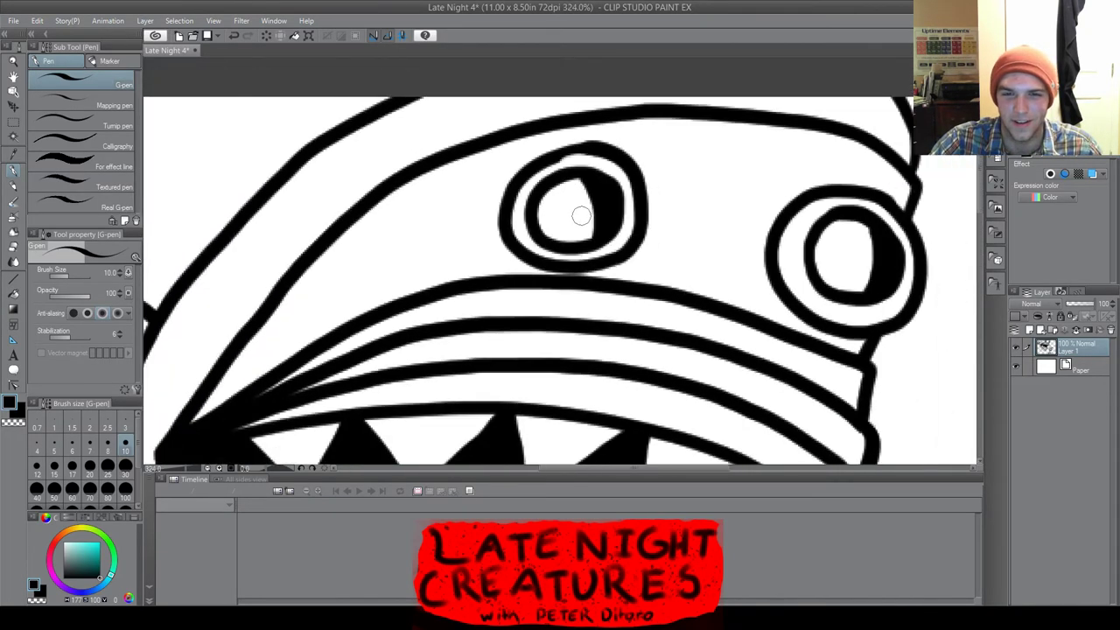
scroll(582, 215, down, 6)
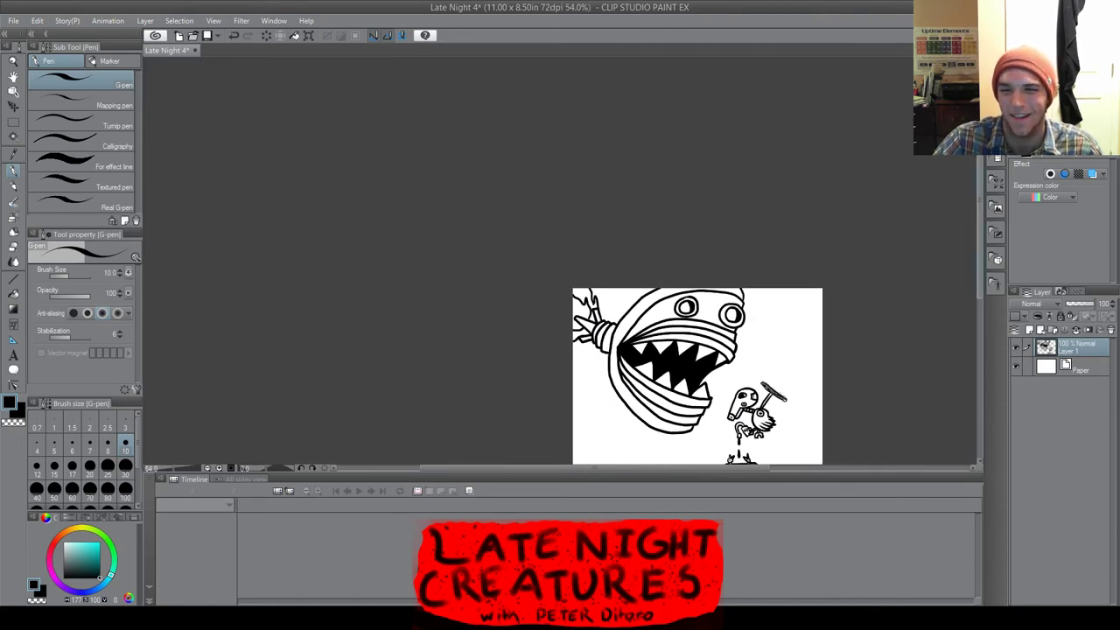
drag(979, 251, 980, 301)
scroll(701, 219, up, 5)
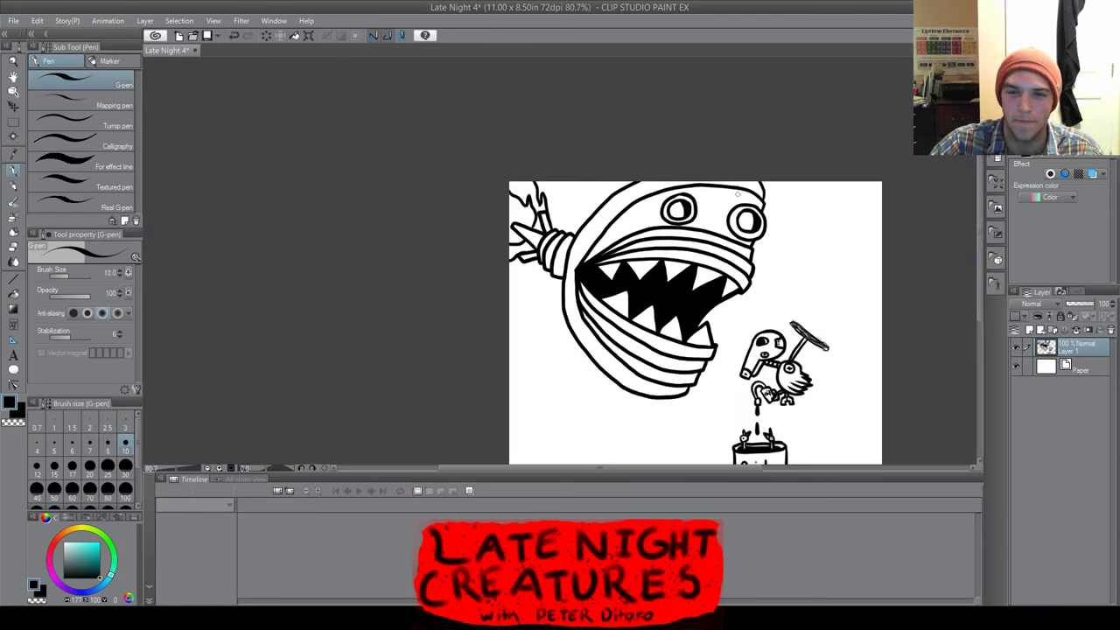
scroll(438, 289, down, 3)
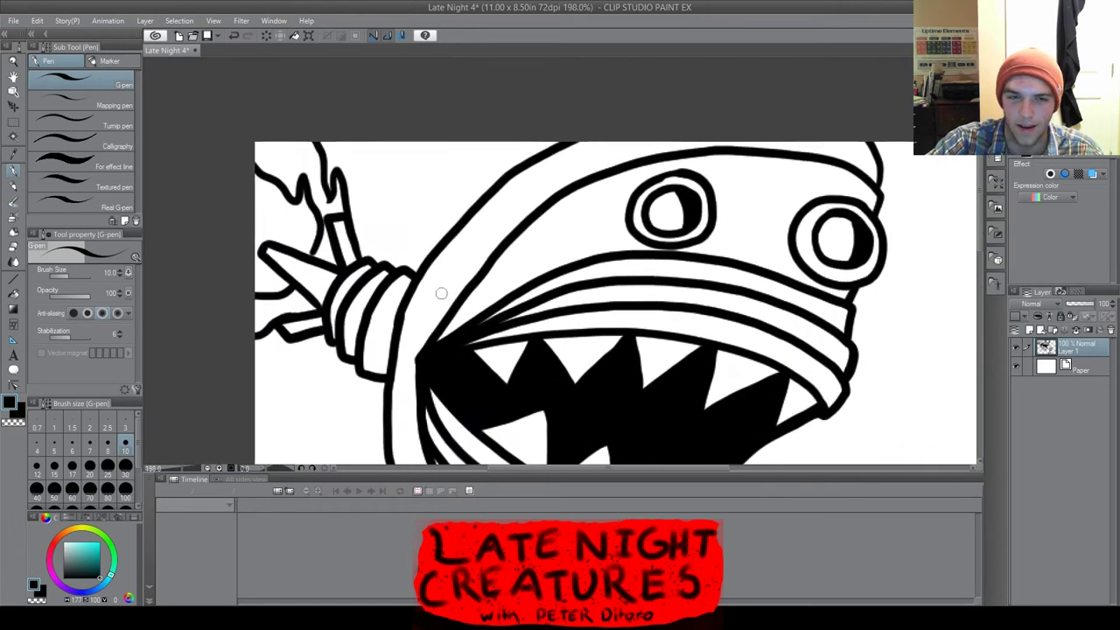
Add three short parallel hatch strokes on the head band behind the brow contour
scroll(481, 252, up, 4)
drag(537, 217, 494, 260)
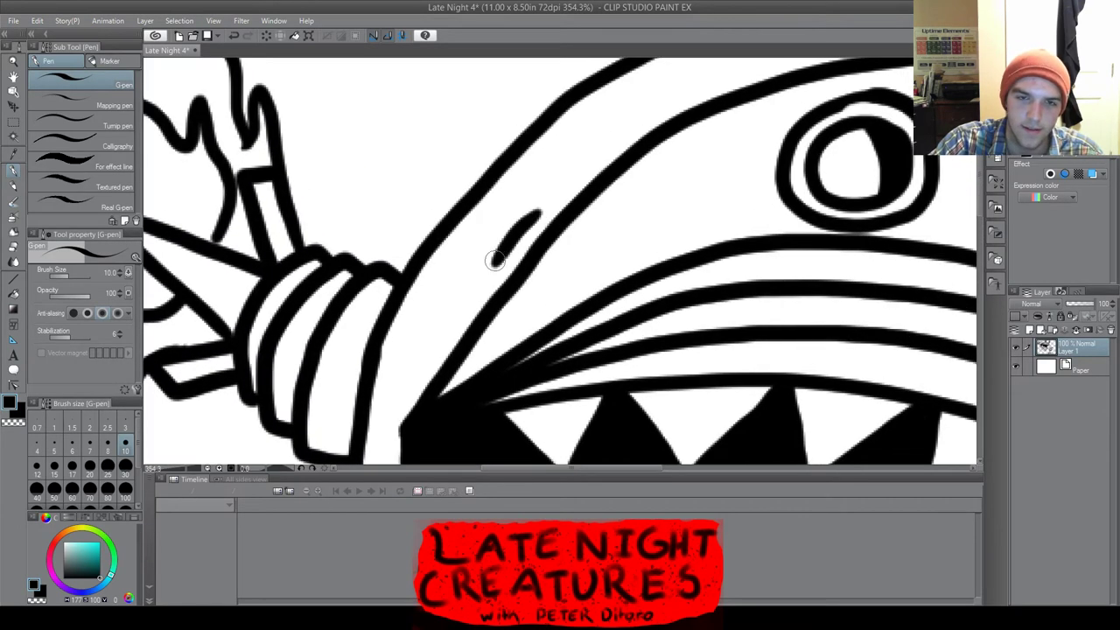
drag(519, 206, 484, 254)
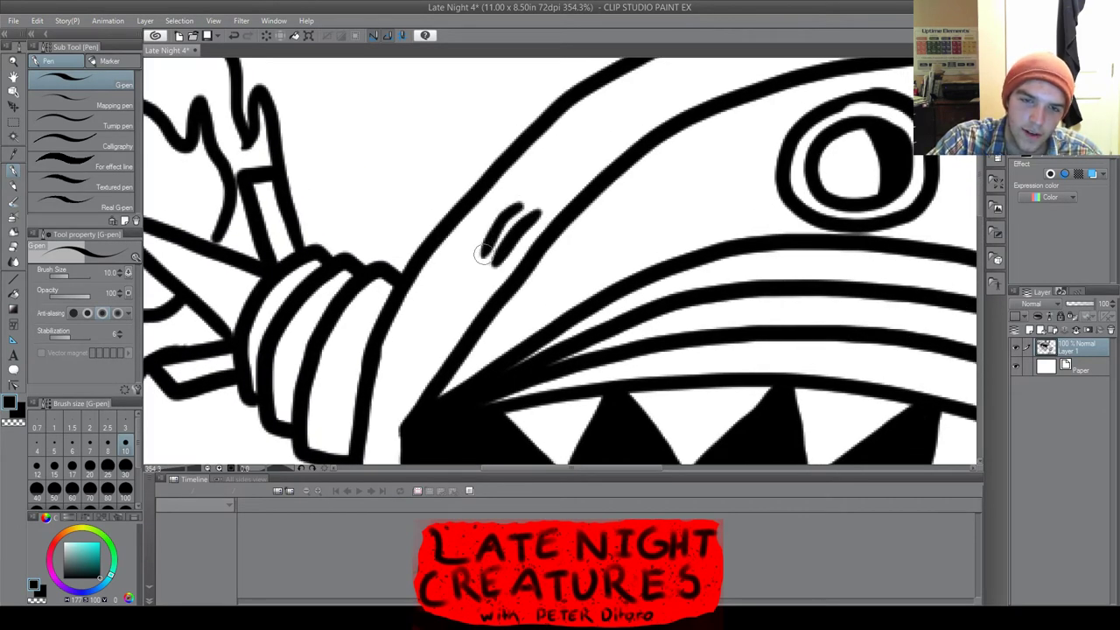
drag(511, 191, 479, 229)
scroll(476, 252, down, 3)
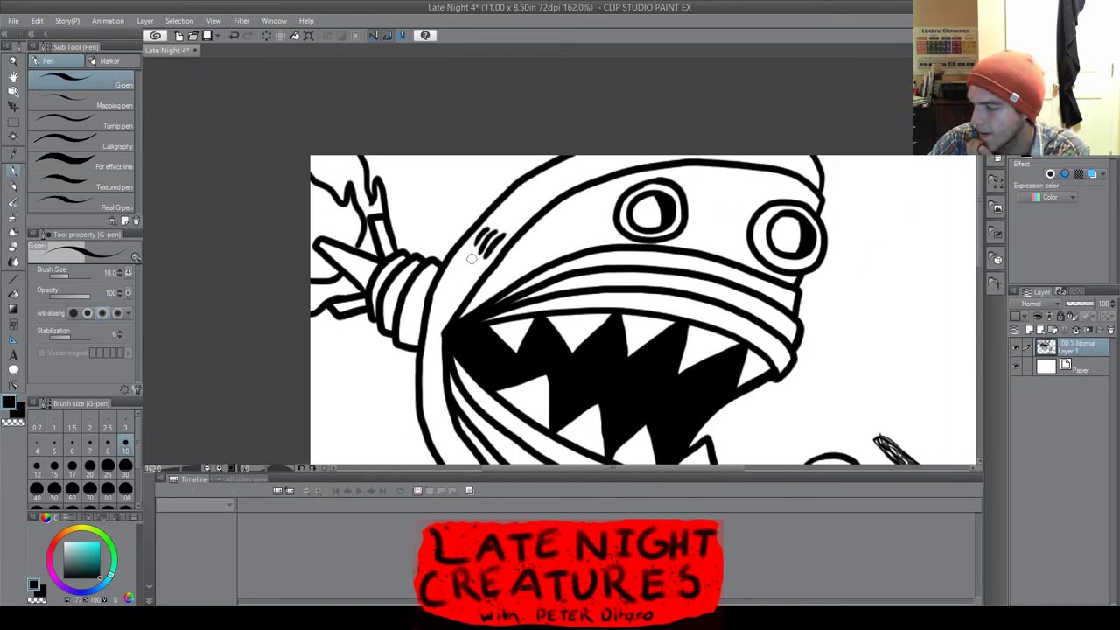
Add four rivet dots around the ring of the monster's rear eye
scroll(588, 292, down, 4)
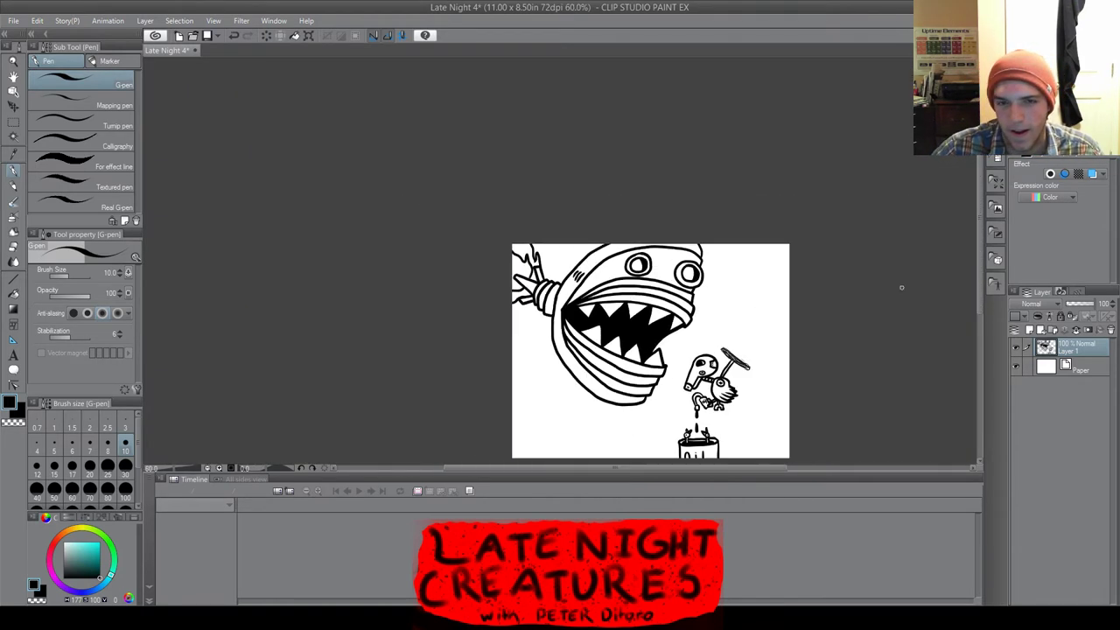
drag(980, 257, 979, 293)
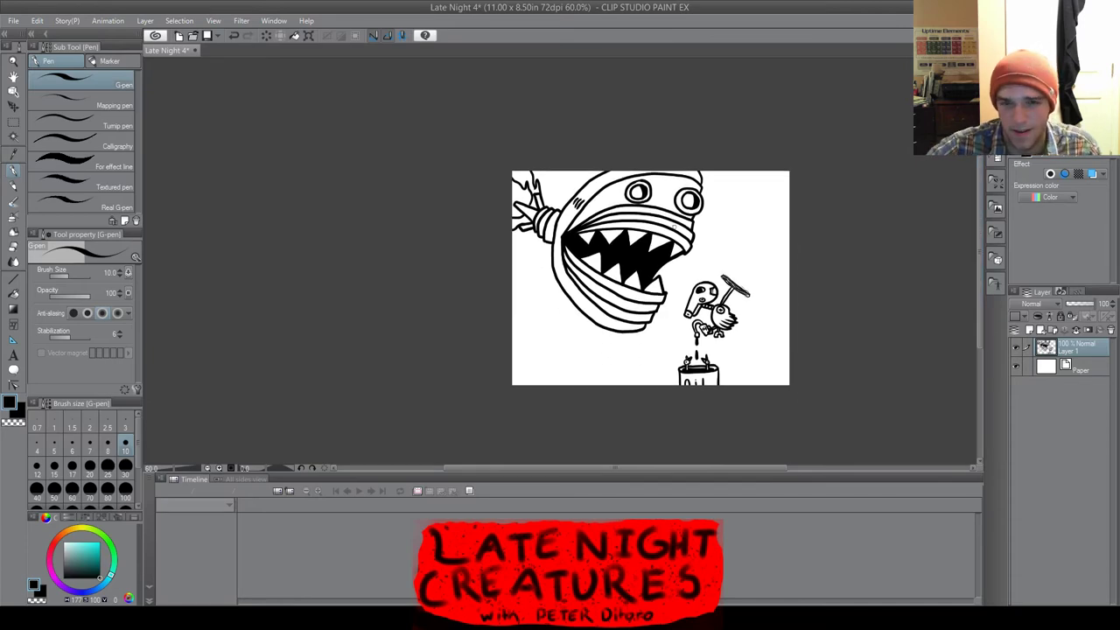
scroll(618, 175, up, 2)
scroll(673, 184, up, 4)
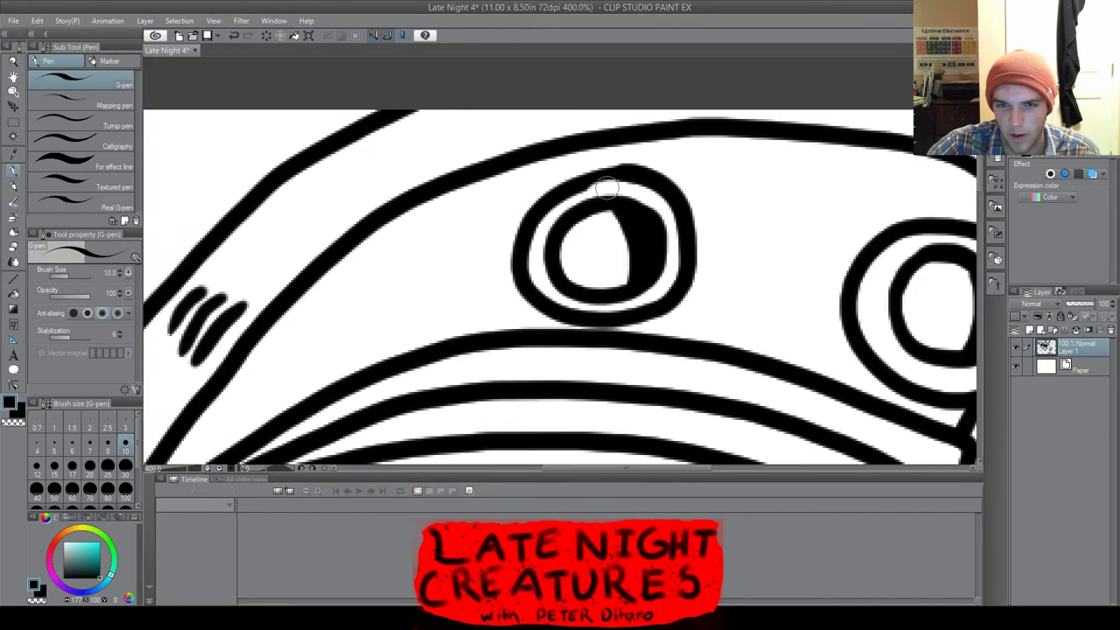
click(607, 186)
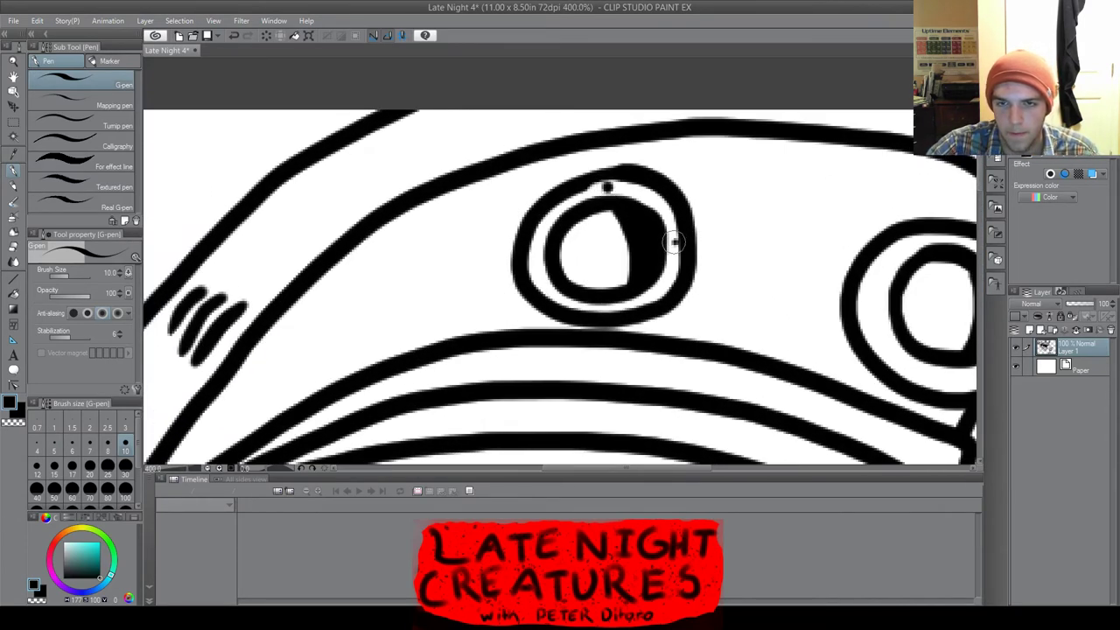
click(536, 252)
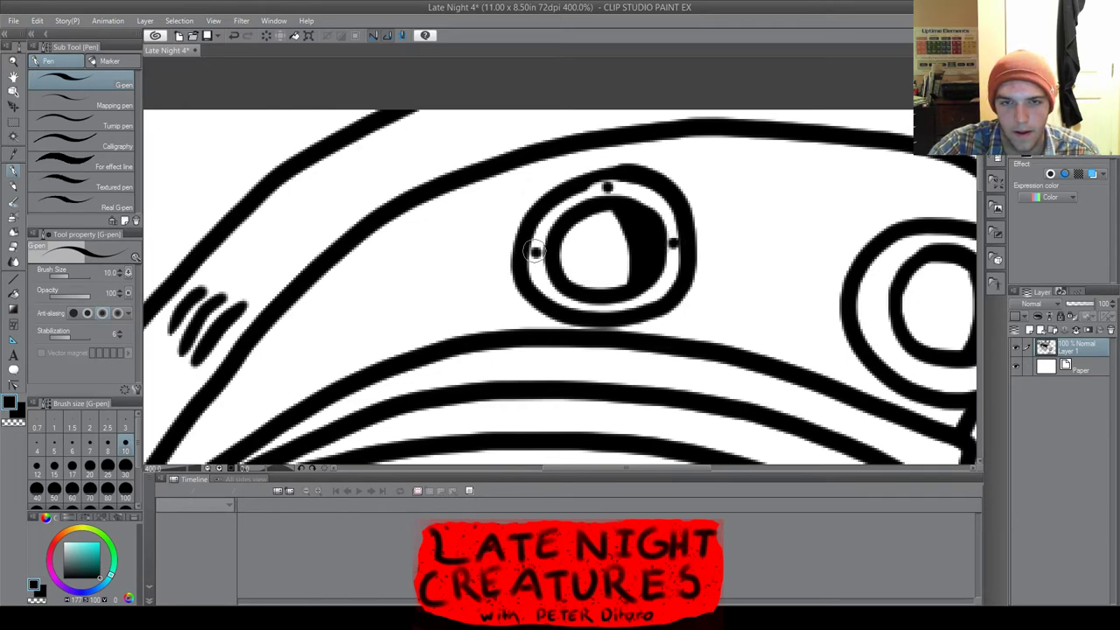
click(607, 307)
scroll(717, 284, down, 3)
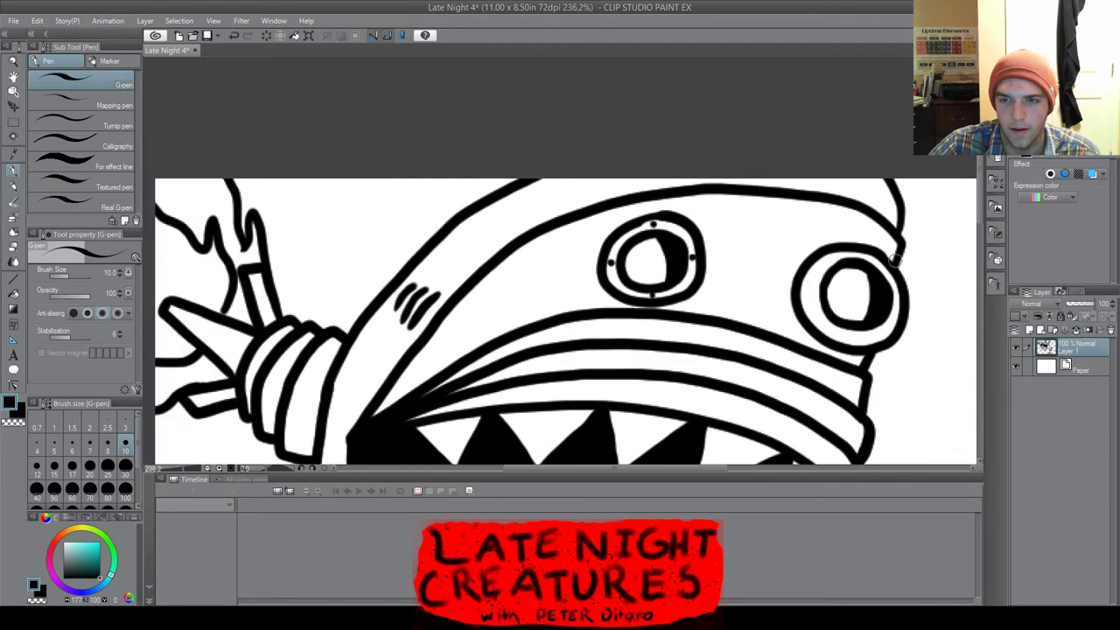
Add four rivet dots around the ring of the monster's front eye
scroll(879, 262, up, 2)
click(880, 266)
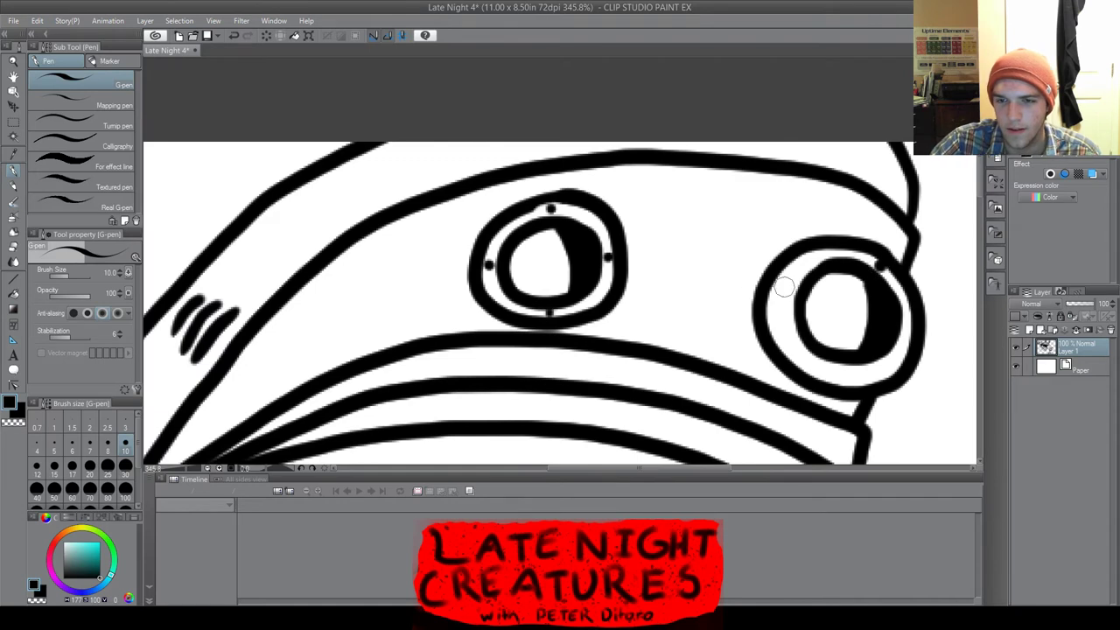
click(905, 338)
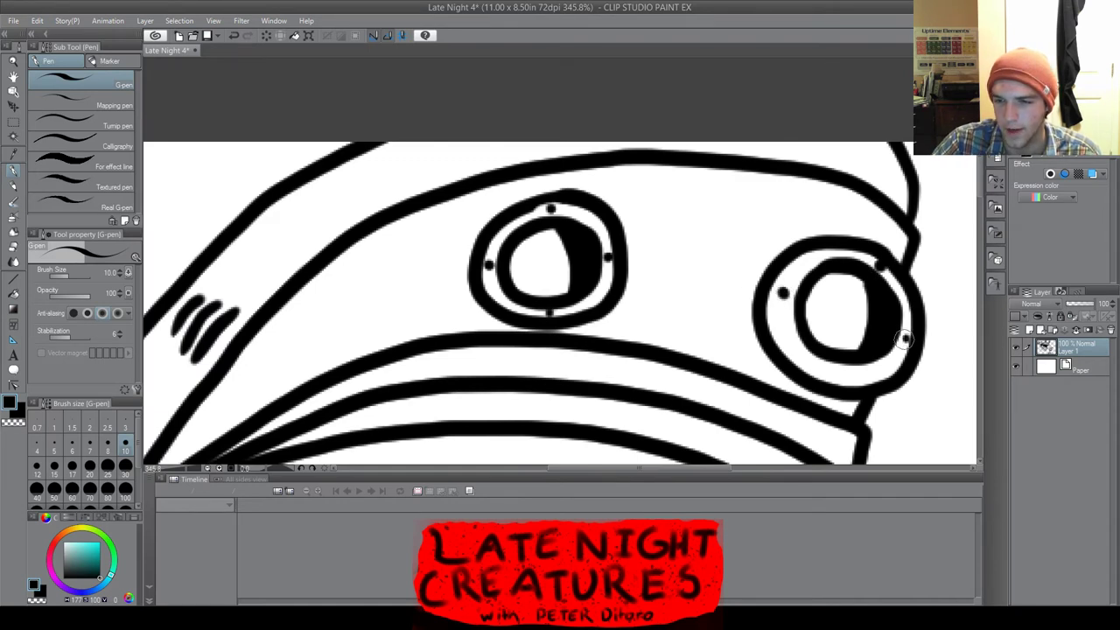
click(832, 370)
scroll(831, 370, down, 5)
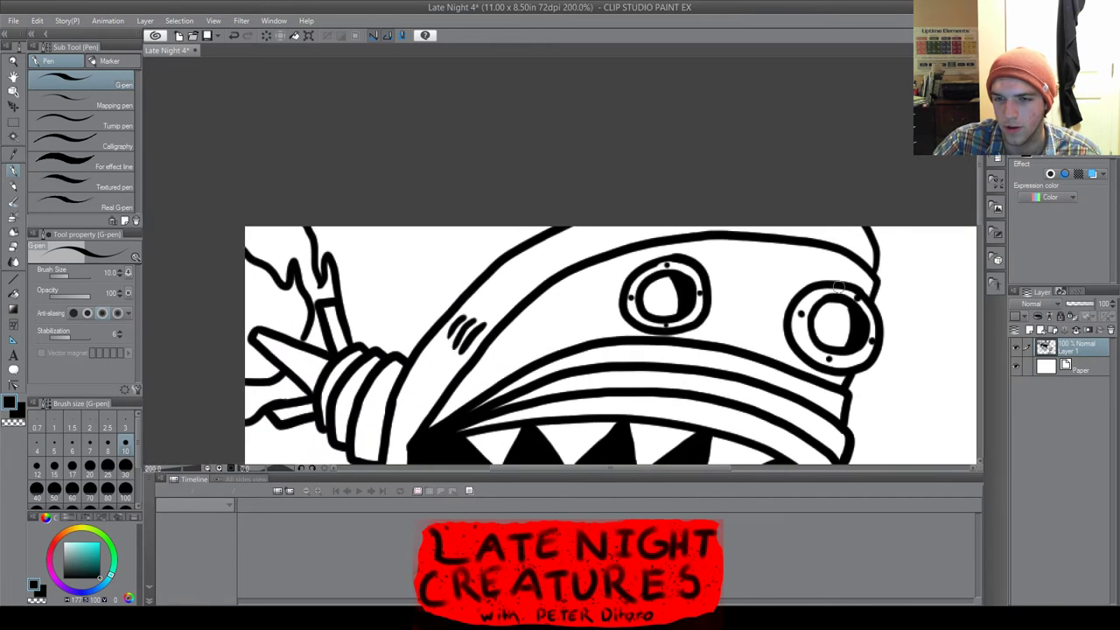
Draw a wide rectangle in the blank upper corner in front of the monster, with a thin, slightly wider ledge beneath it
drag(980, 230, 979, 273)
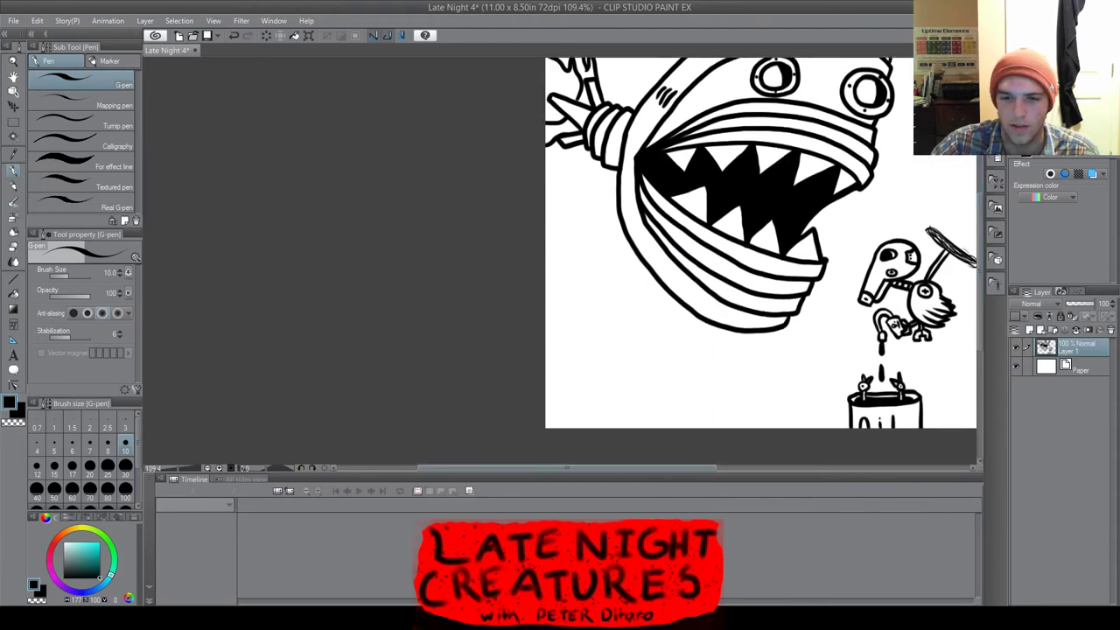
drag(569, 467, 664, 468)
scroll(773, 236, up, 5)
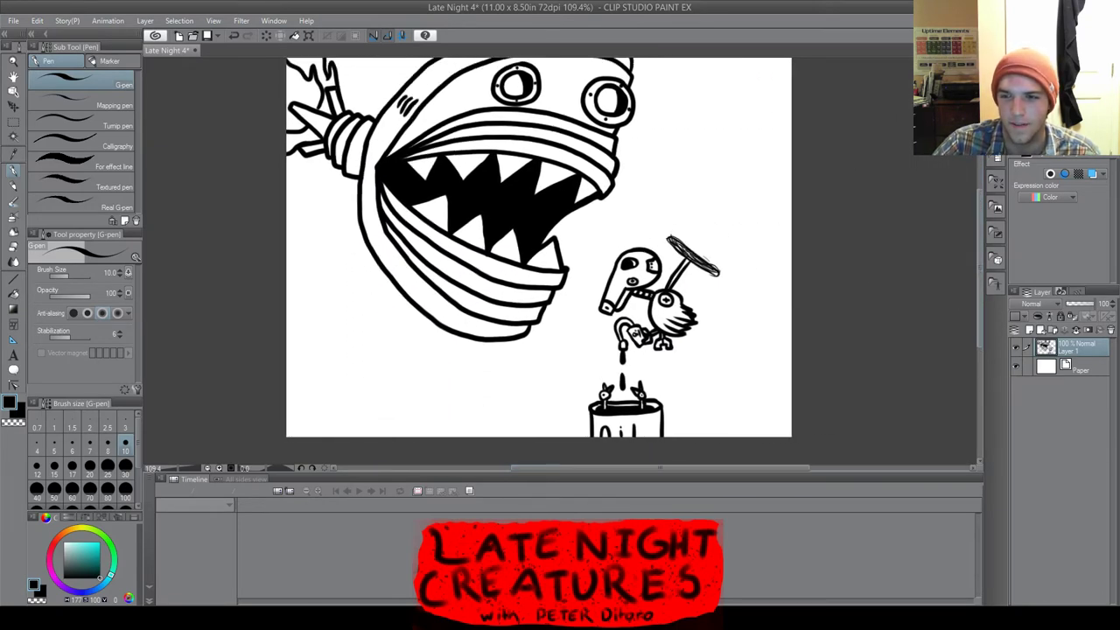
mouse_move(667, 123)
mouse_down()
mouse_move(669, 186)
mouse_move(705, 197)
mouse_move(818, 196)
mouse_move(835, 111)
mouse_move(678, 106)
mouse_up()
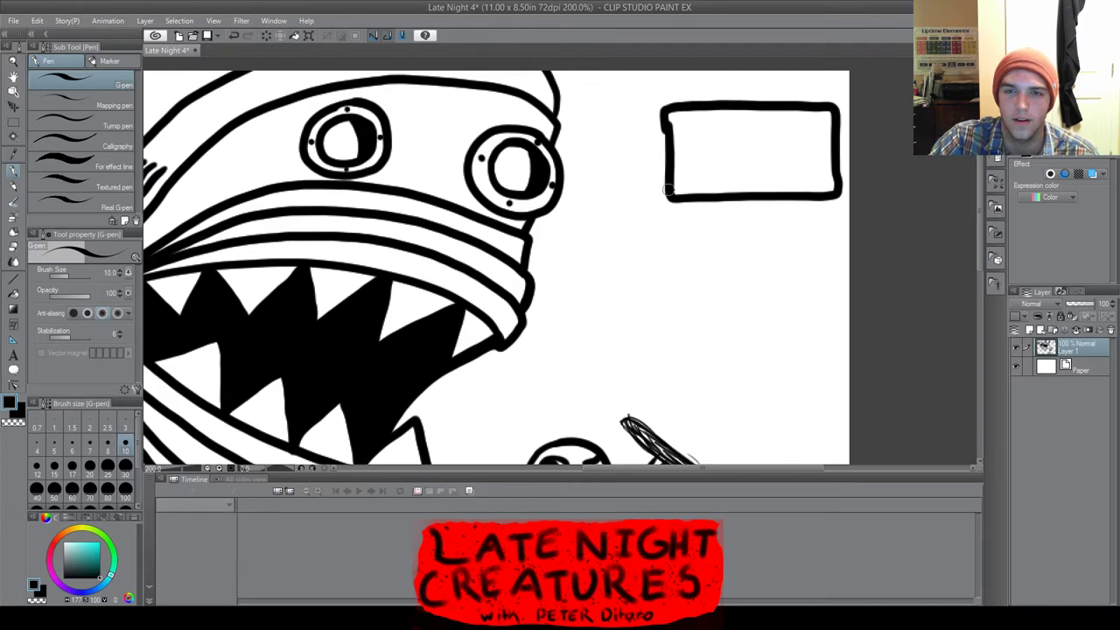
scroll(668, 188, up, 2)
mouse_move(667, 193)
mouse_down()
mouse_move(647, 213)
mouse_move(665, 218)
mouse_move(923, 213)
mouse_up()
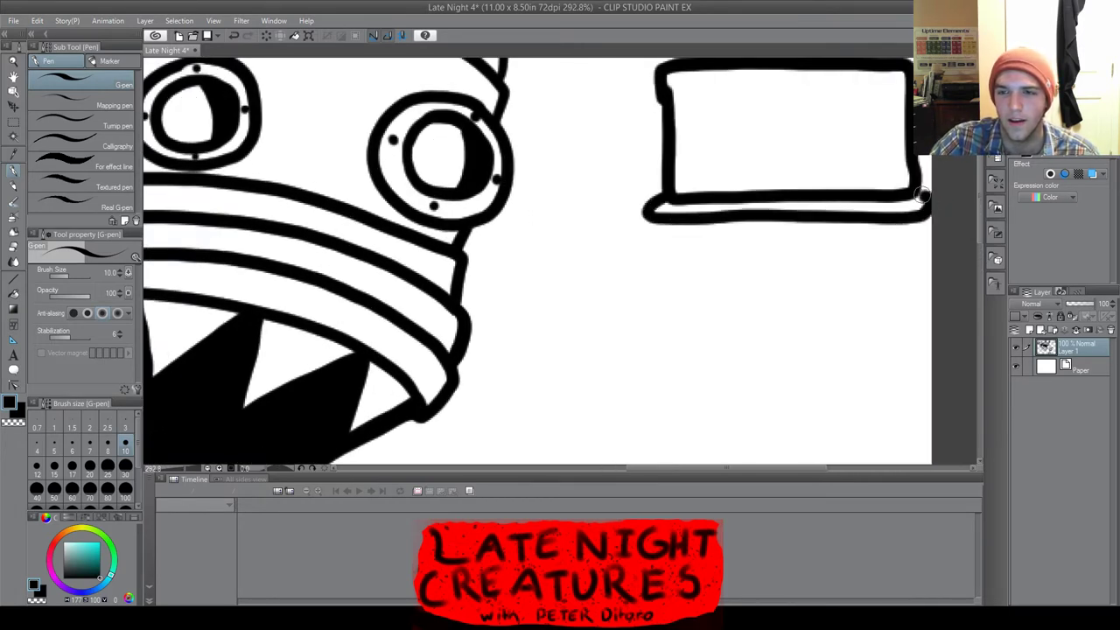
Draw a horizontal line across the rectangle just below its upper edge to form a narrow band
scroll(921, 196, down, 5)
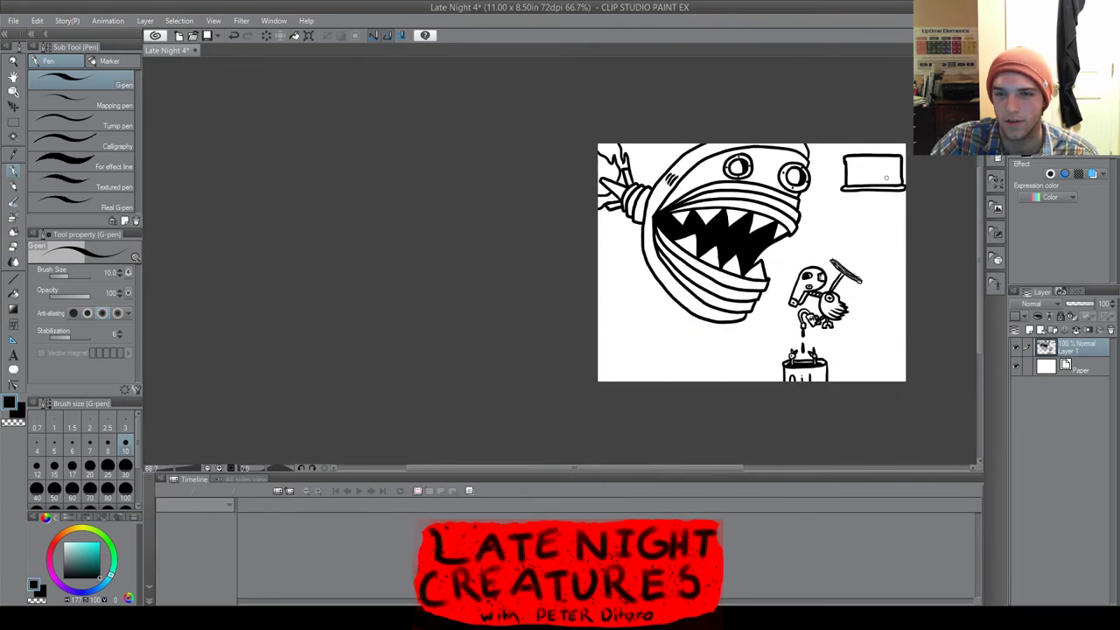
scroll(871, 158, up, 6)
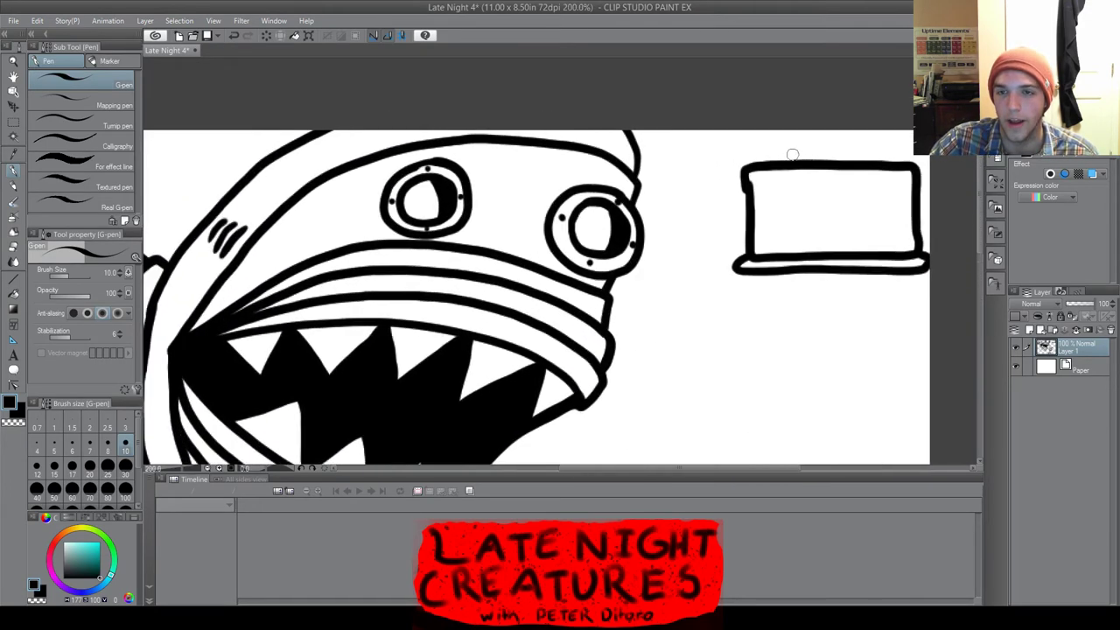
scroll(736, 233, down, 2)
drag(677, 468, 715, 468)
drag(601, 213, 779, 214)
scroll(718, 324, down, 6)
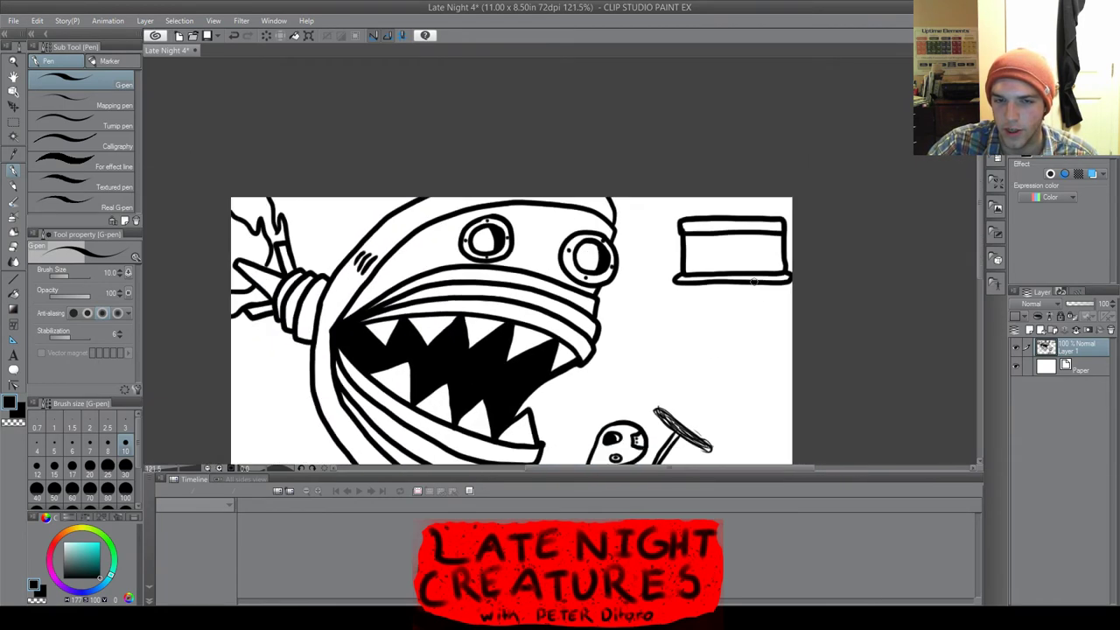
With the pen at size 5, draw a small pair of rectangular glasses joined by a bridge near the left end of the rectangle's main area
drag(979, 270, 979, 311)
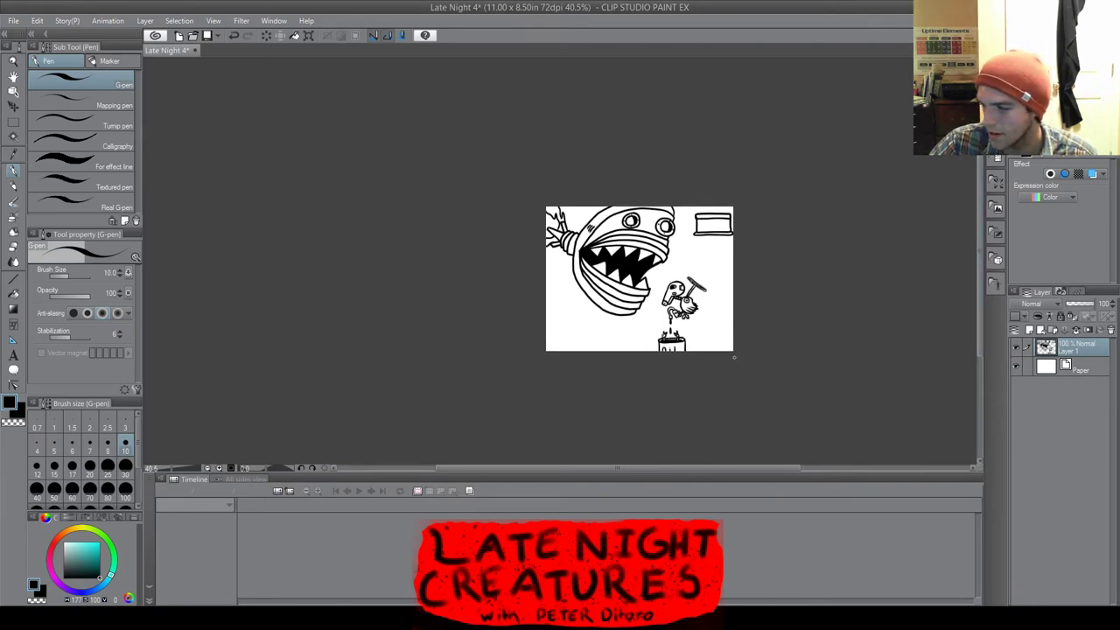
scroll(735, 356, up, 2)
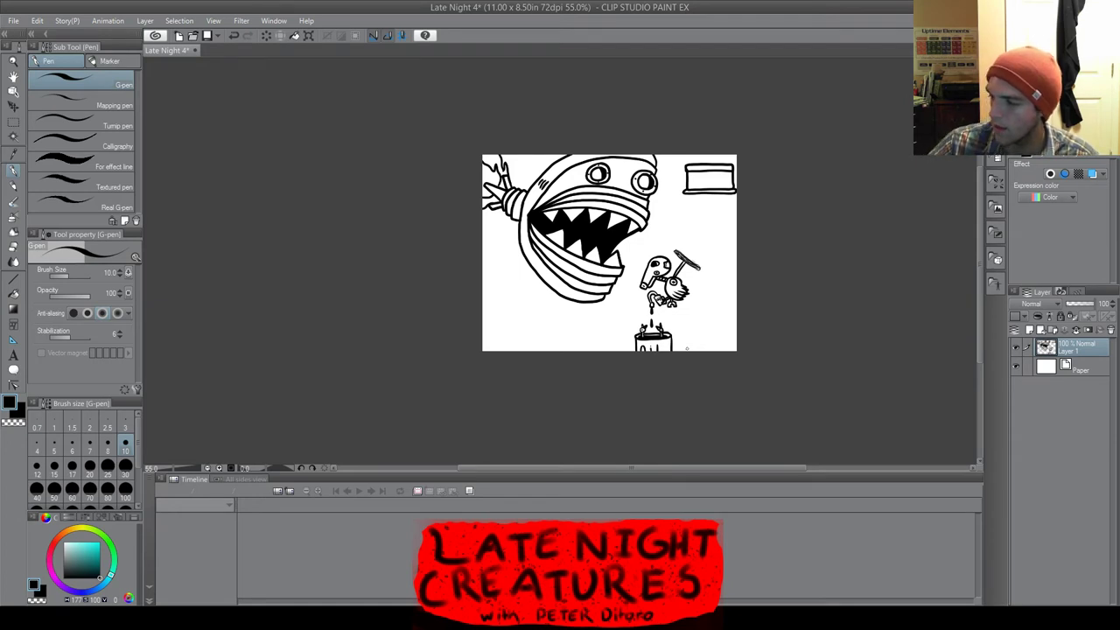
scroll(725, 175, up, 5)
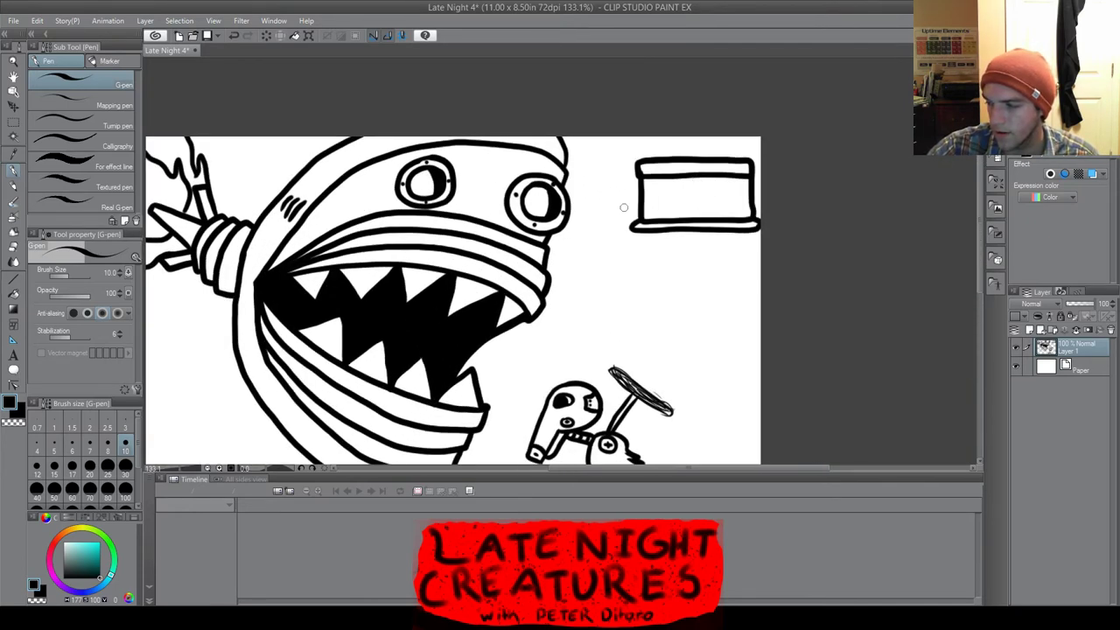
scroll(613, 214, down, 1)
scroll(657, 194, up, 9)
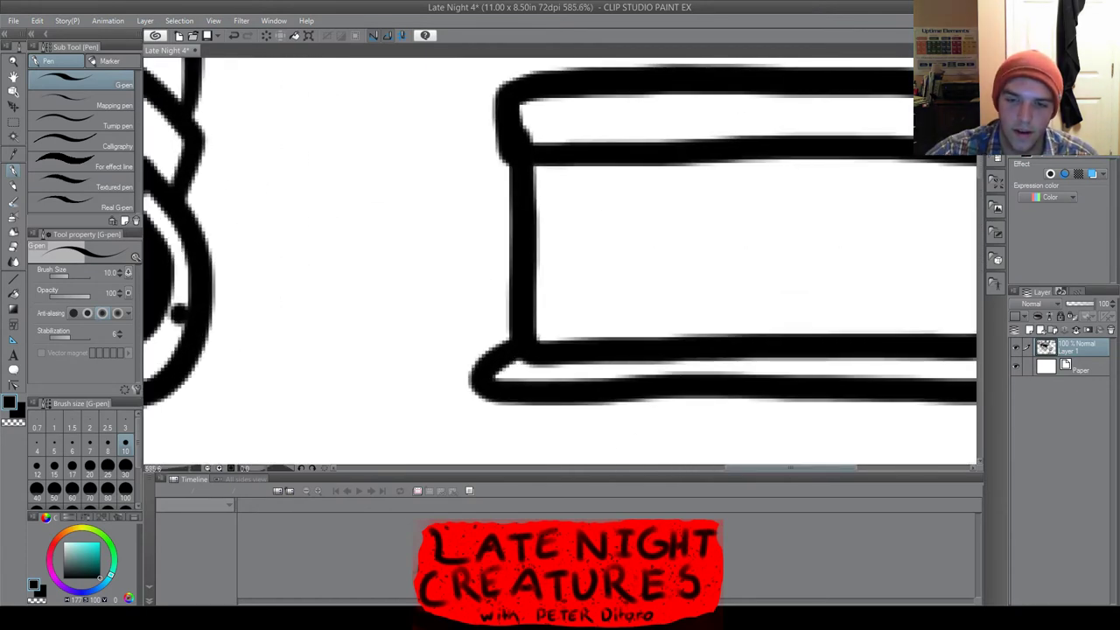
drag(774, 468, 804, 468)
click(54, 445)
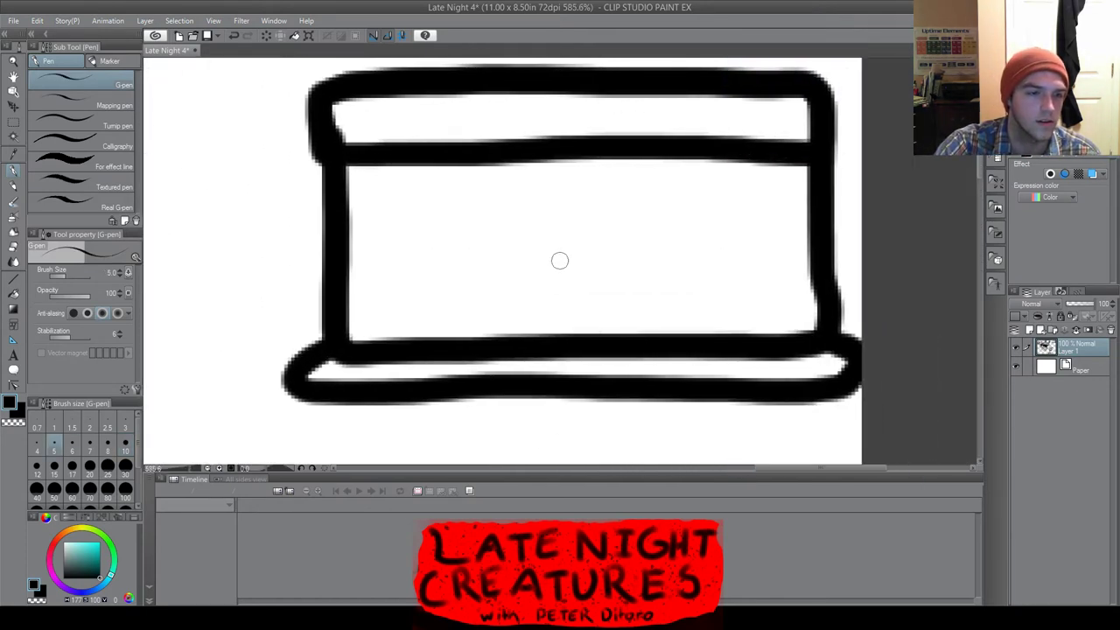
scroll(430, 230, up, 1)
scroll(412, 237, up, 1)
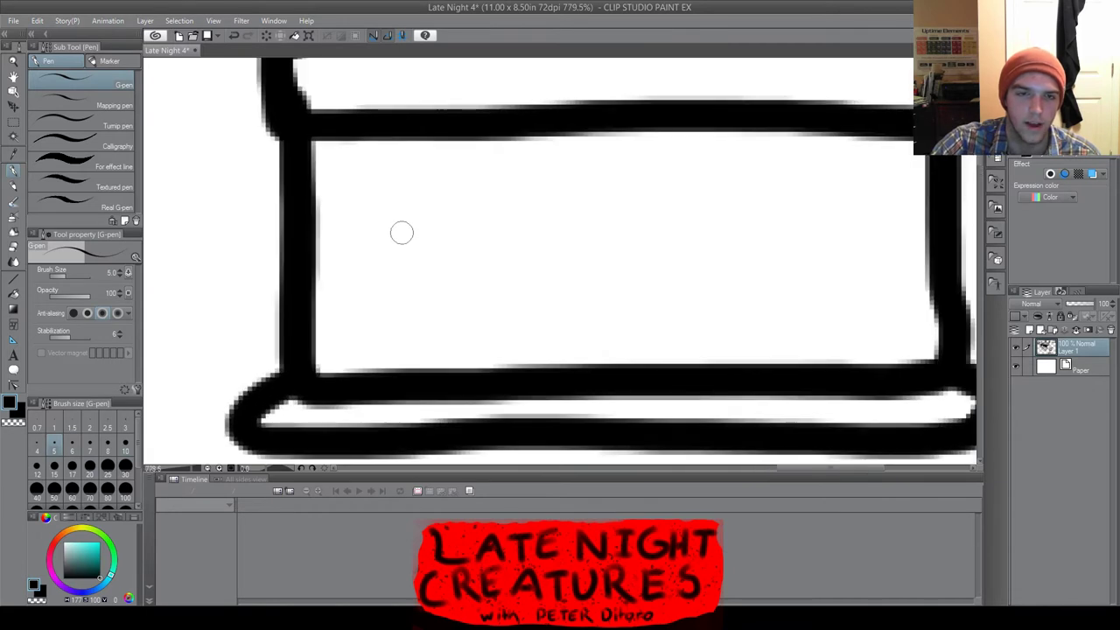
scroll(410, 219, up, 2)
mouse_move(387, 203)
mouse_down()
mouse_move(366, 206)
mouse_move(394, 238)
mouse_move(422, 220)
mouse_move(397, 201)
mouse_move(355, 212)
mouse_move(385, 239)
mouse_up()
mouse_move(456, 201)
mouse_down()
mouse_move(458, 239)
mouse_move(520, 237)
mouse_move(525, 210)
mouse_move(455, 198)
mouse_up()
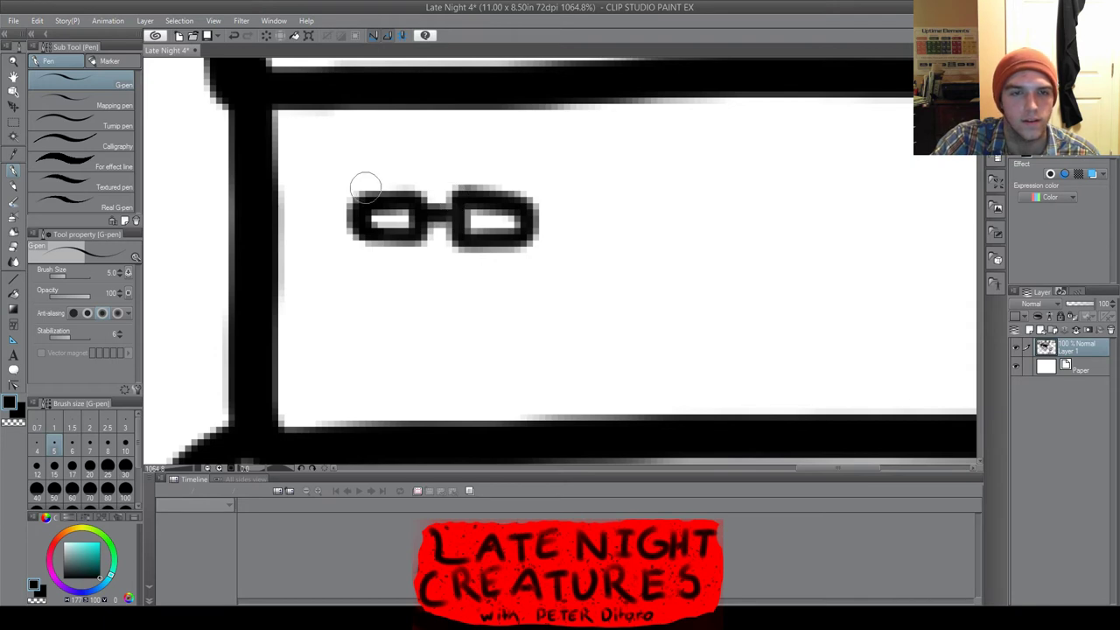
Draw a short arched eyebrow above the glasses' right lens and a rounded, dome-like head outline enclosing them
drag(452, 167, 526, 168)
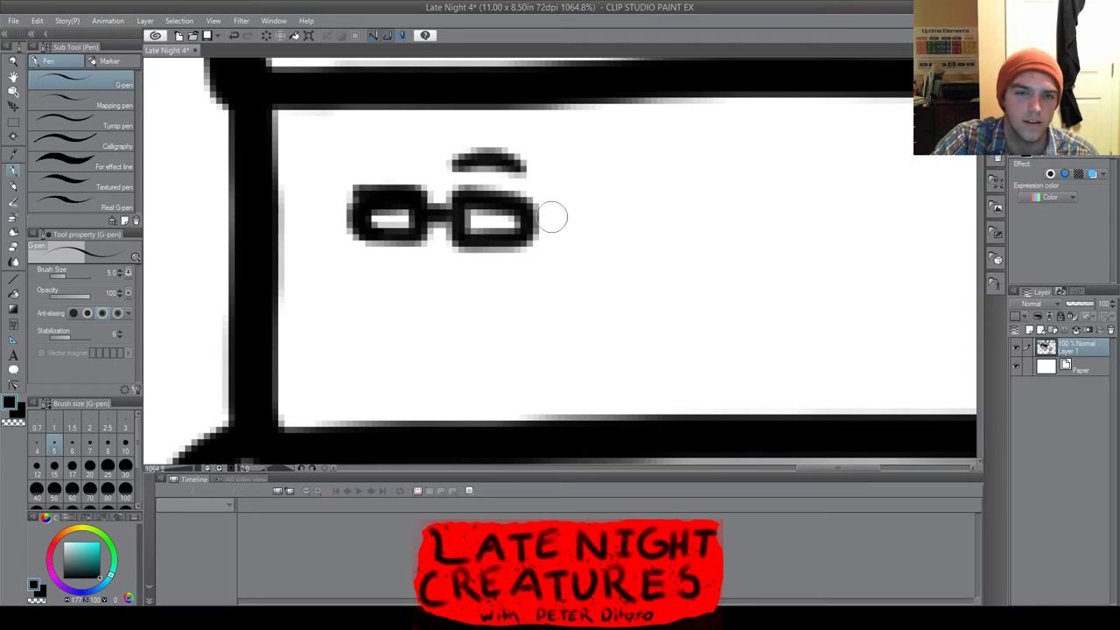
mouse_move(506, 126)
mouse_down()
mouse_move(560, 184)
mouse_move(569, 252)
mouse_move(531, 273)
mouse_move(387, 277)
mouse_move(330, 256)
mouse_move(316, 235)
mouse_move(348, 164)
mouse_move(404, 131)
mouse_move(496, 128)
mouse_move(532, 146)
mouse_up()
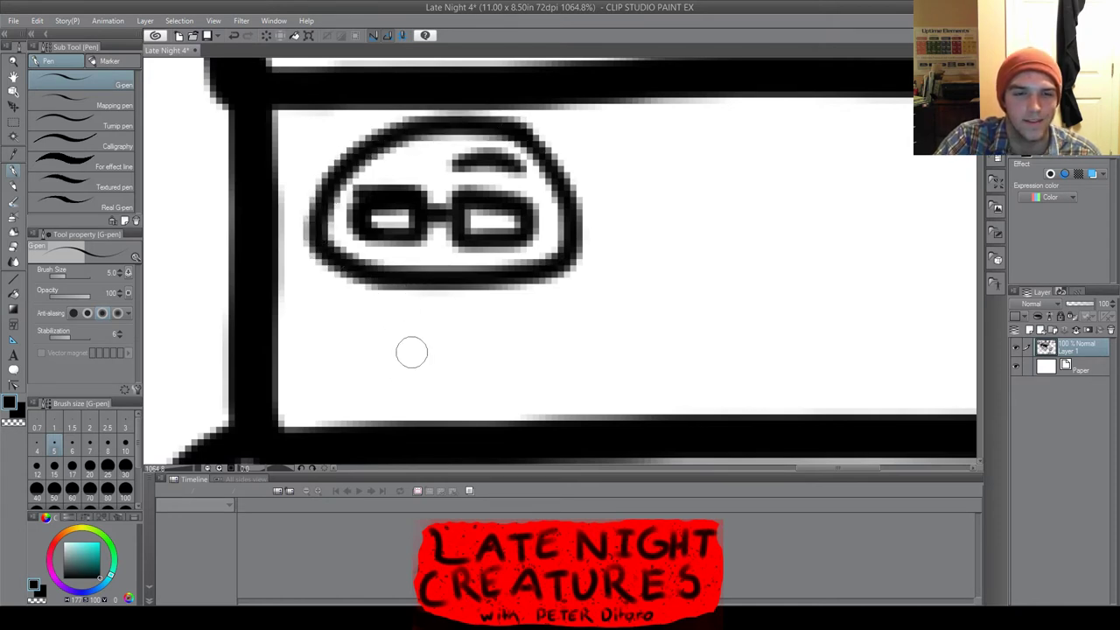
Draw a small clipboard outline beneath the bespectacled head, with a vertical body line on each side of it
mouse_move(397, 328)
mouse_down()
mouse_move(479, 326)
mouse_move(488, 346)
mouse_move(497, 401)
mouse_move(408, 365)
mouse_move(427, 417)
mouse_move(489, 412)
mouse_move(493, 349)
mouse_up()
scroll(442, 302, up, 4)
scroll(565, 291, down, 1)
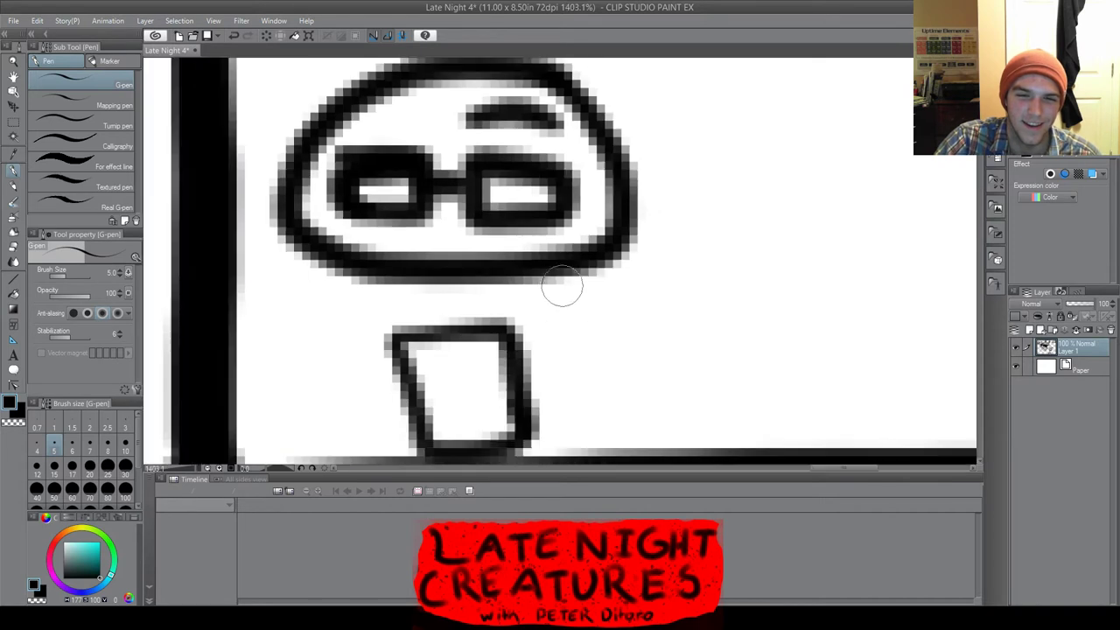
drag(569, 327, 570, 455)
drag(350, 327, 354, 455)
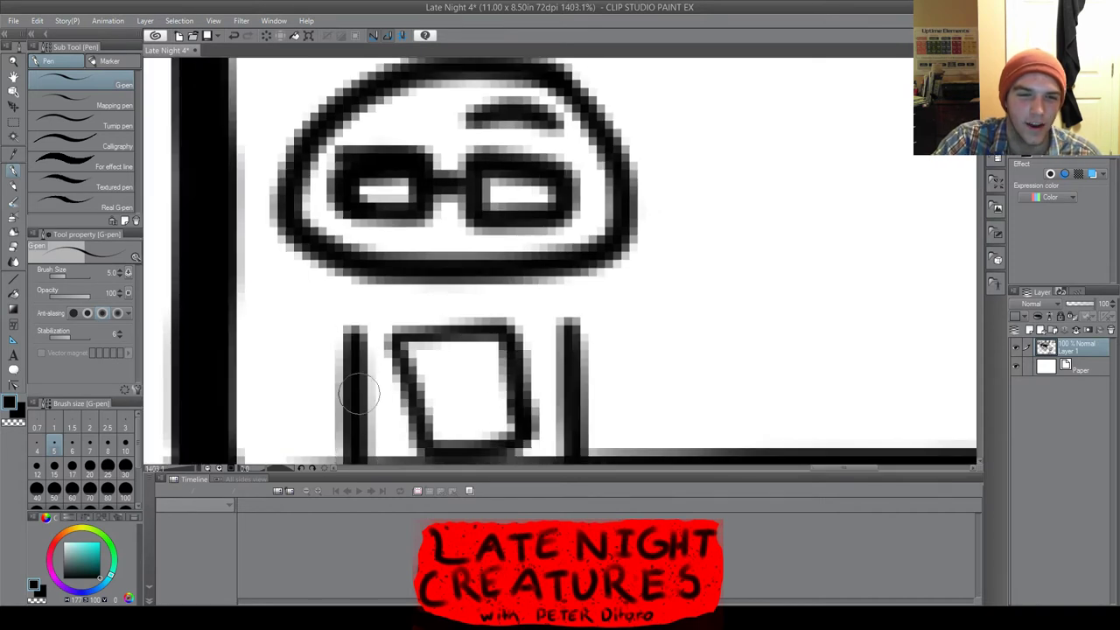
Draw the bespectacled figure's left-hand arm curving down from the head, ending in a rounded hand that grips the clipboard's edge
scroll(339, 276, down, 2)
mouse_move(340, 277)
mouse_down()
mouse_move(318, 332)
mouse_move(325, 381)
mouse_move(383, 378)
mouse_move(344, 299)
mouse_move(385, 349)
mouse_move(350, 346)
mouse_up()
scroll(376, 350, up, 2)
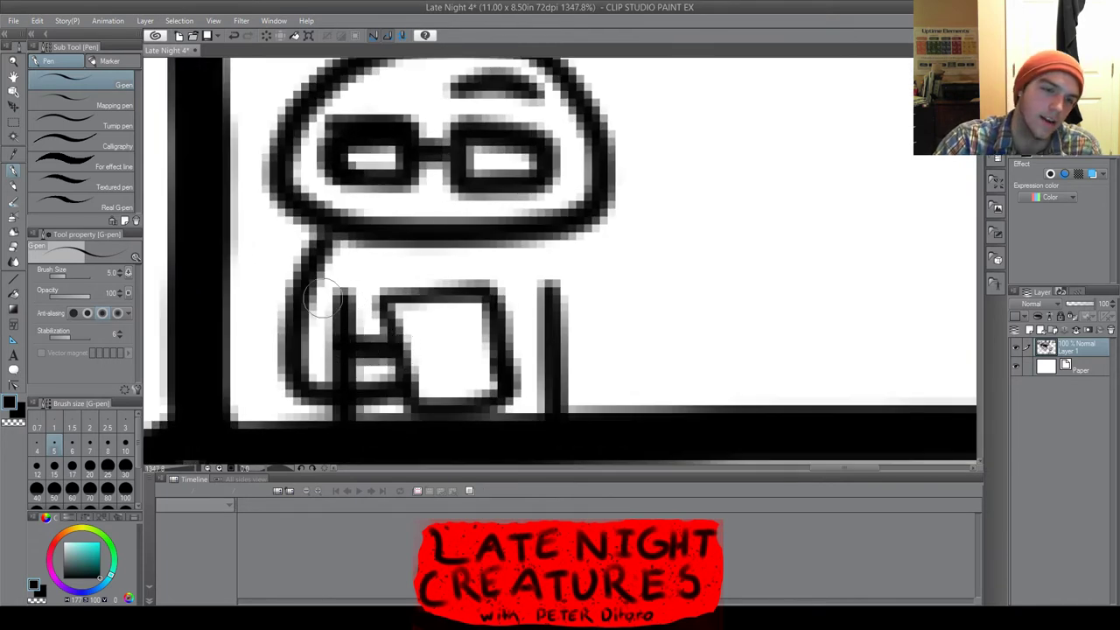
mouse_move(323, 298)
mouse_down()
mouse_move(357, 284)
mouse_move(427, 348)
mouse_move(360, 383)
mouse_move(363, 369)
mouse_move(334, 365)
mouse_move(370, 374)
mouse_move(390, 340)
mouse_move(351, 333)
mouse_move(330, 348)
mouse_move(418, 355)
mouse_move(394, 346)
mouse_move(405, 342)
mouse_move(429, 359)
mouse_move(417, 366)
mouse_move(429, 387)
mouse_move(409, 383)
mouse_move(455, 337)
mouse_up()
scroll(401, 342, up, 1)
scroll(464, 329, down, 2)
scroll(450, 337, down, 1)
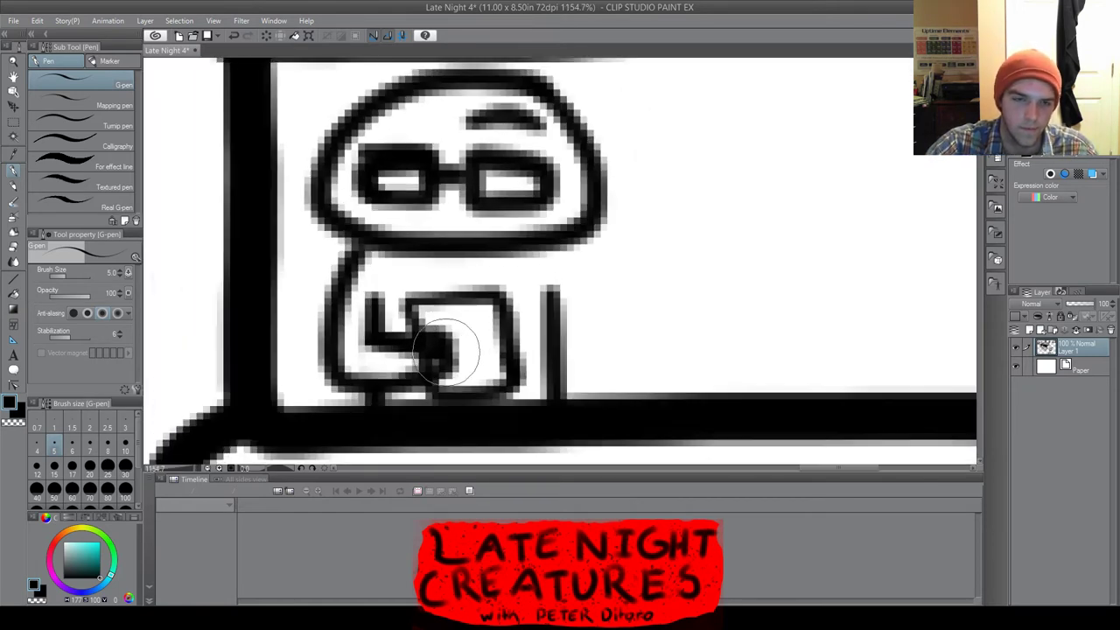
scroll(429, 354, up, 3)
key(ctrl+z)
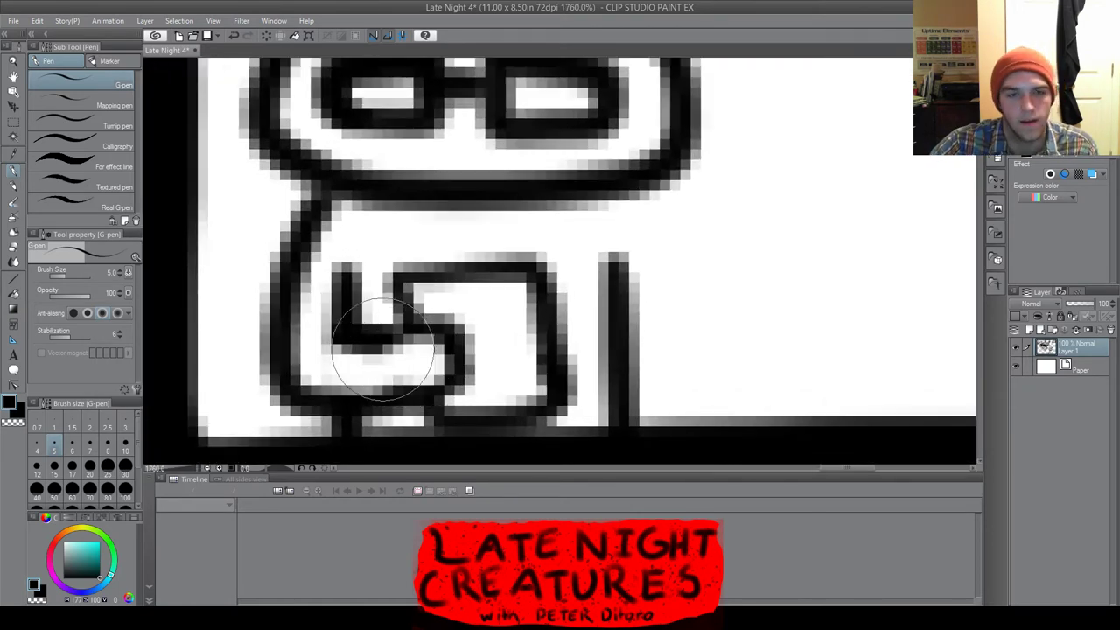
mouse_move(383, 336)
mouse_down()
mouse_move(438, 326)
mouse_move(467, 367)
mouse_up()
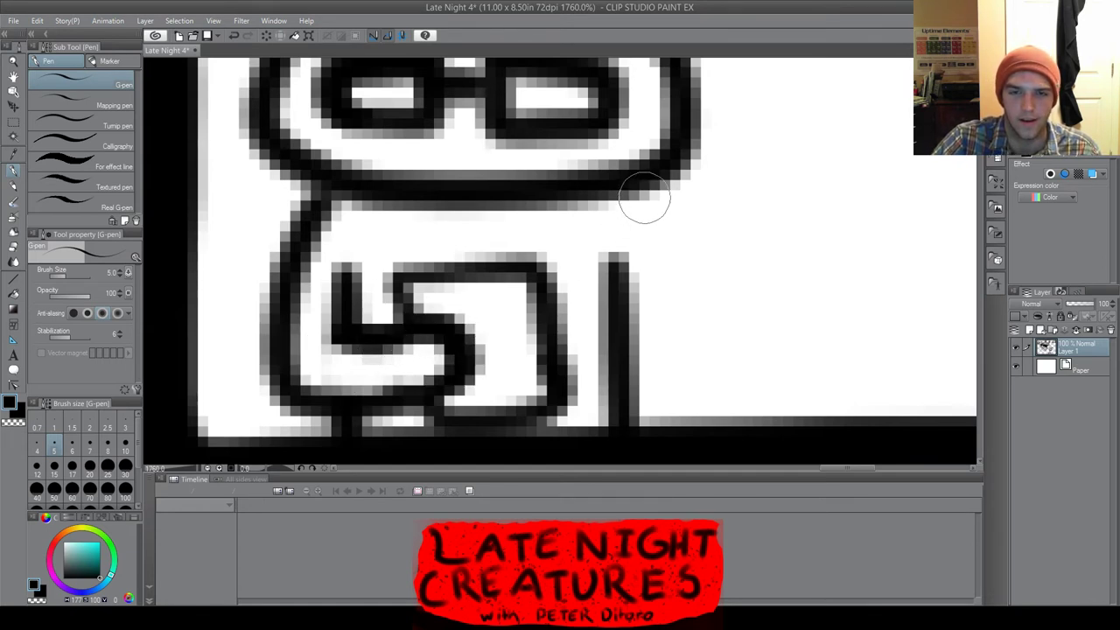
Draw the figure's other arm bending in to the clipboard, and add a small clip on the clipboard's upper edge
mouse_move(648, 180)
mouse_down()
mouse_move(682, 239)
mouse_move(699, 300)
mouse_move(675, 357)
mouse_move(547, 337)
mouse_up()
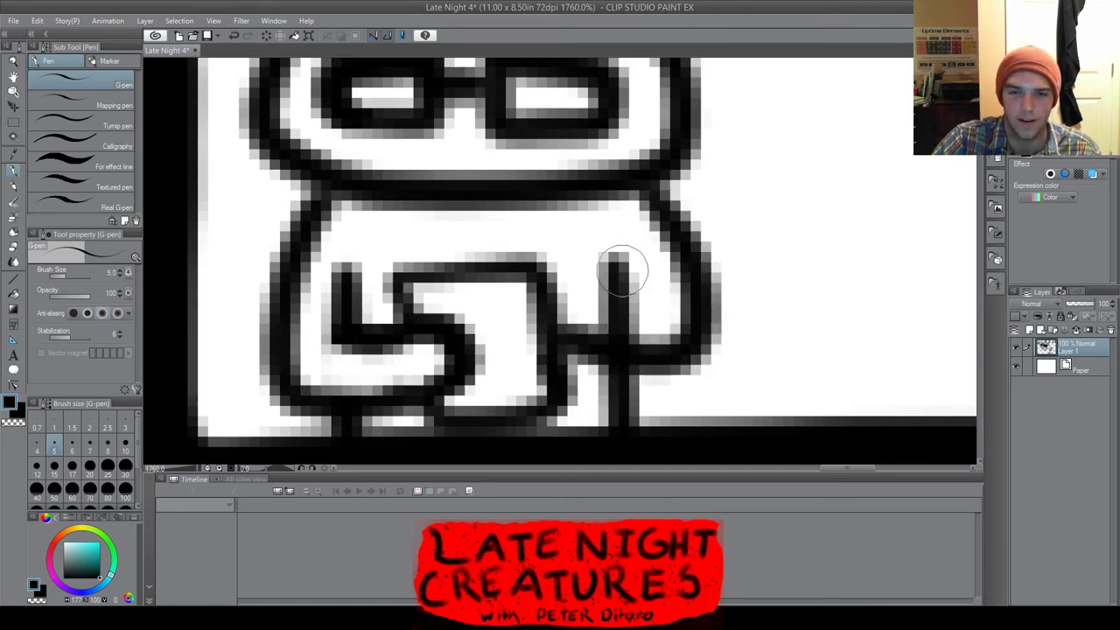
mouse_move(648, 297)
mouse_down()
mouse_move(538, 293)
mouse_move(654, 337)
mouse_move(545, 292)
mouse_up()
scroll(688, 349, up, 4)
scroll(613, 297, down, 4)
scroll(630, 298, down, 5)
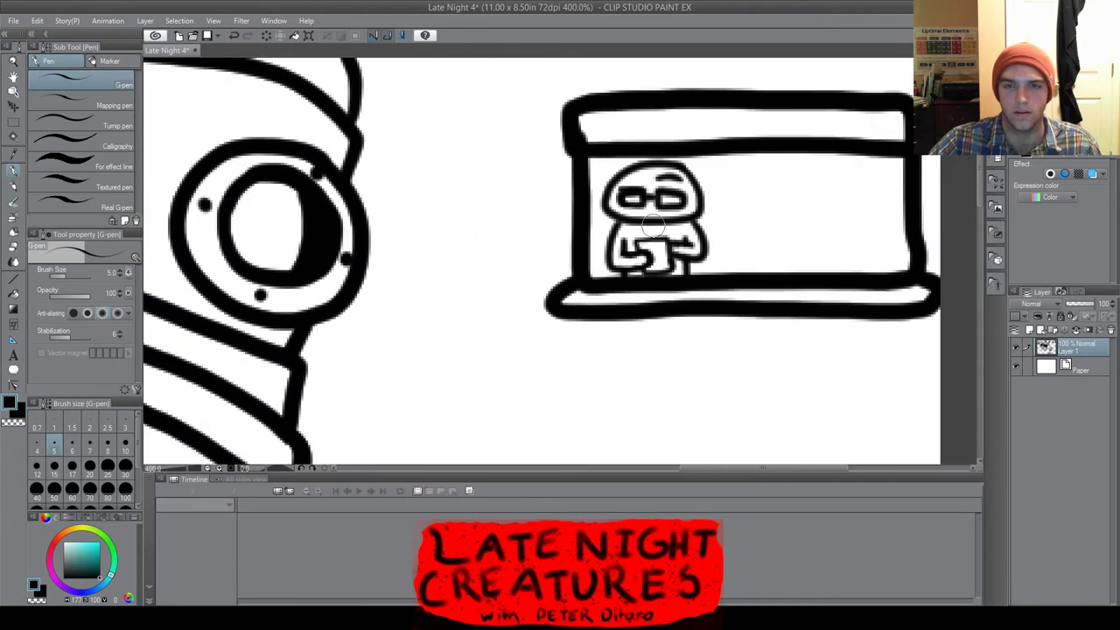
scroll(652, 225, up, 5)
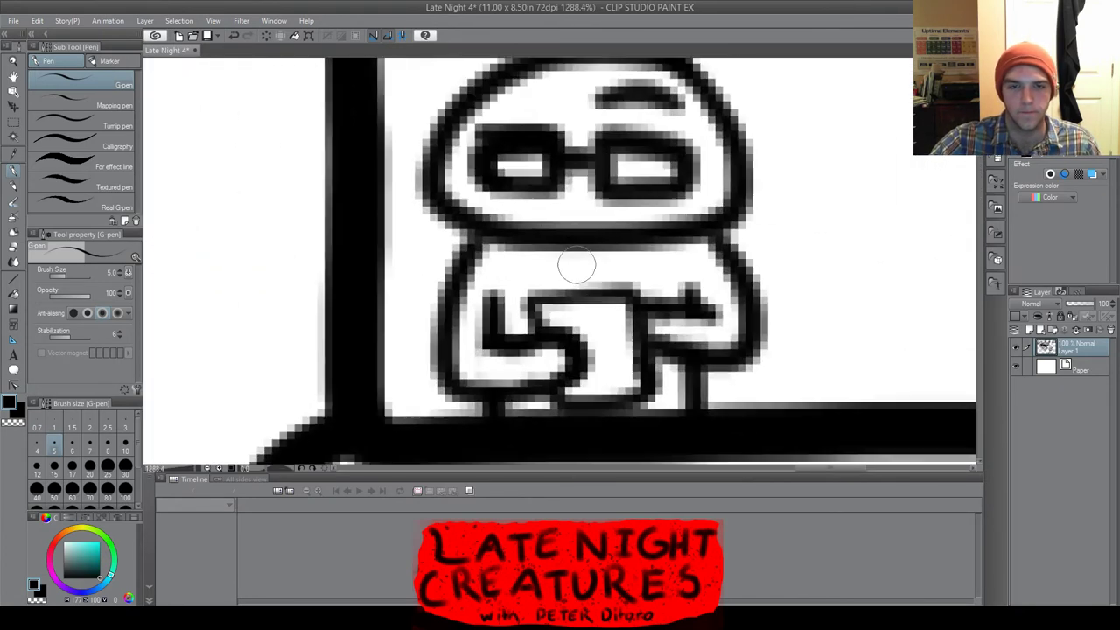
scroll(613, 298, down, 5)
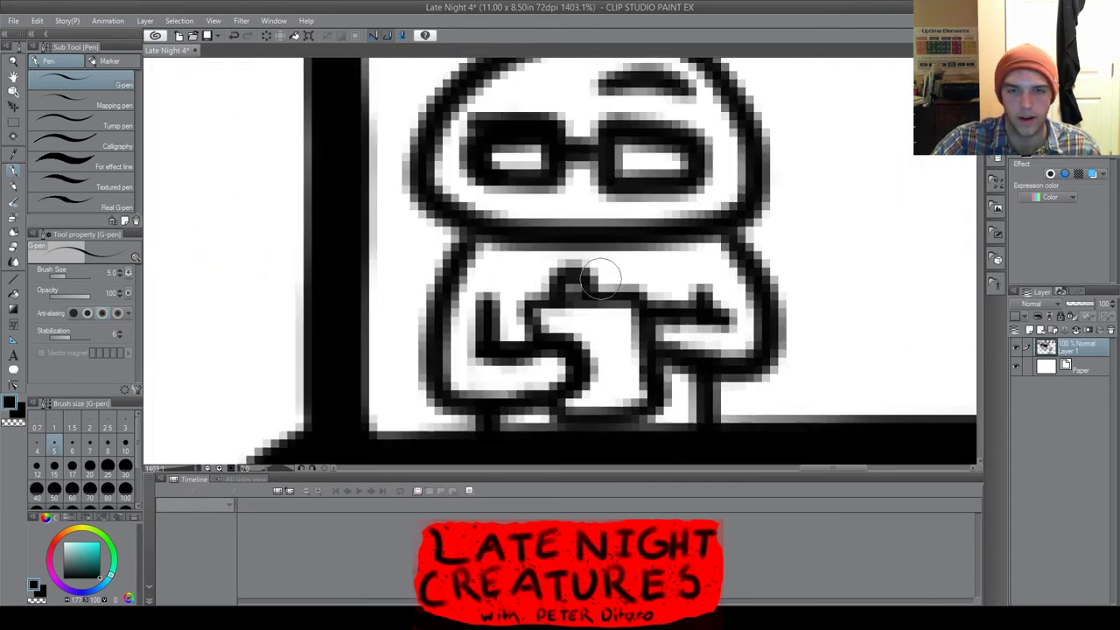
Examine the whole illustration, from the bandaged monster and window down to the robot bird and oil barrel
scroll(637, 286, down, 5)
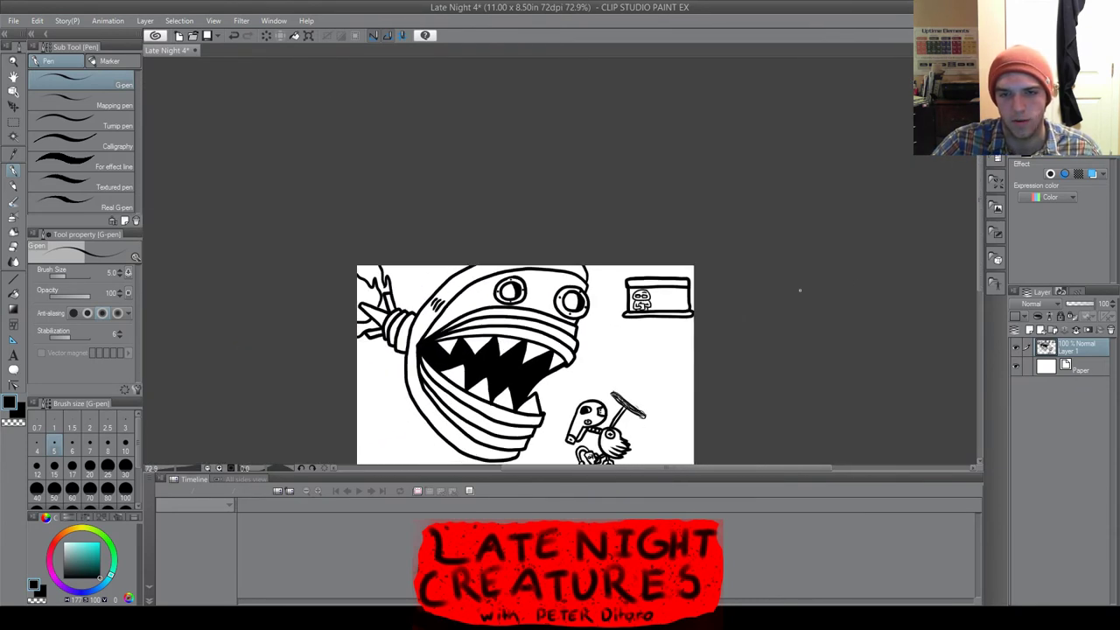
drag(980, 276, 979, 323)
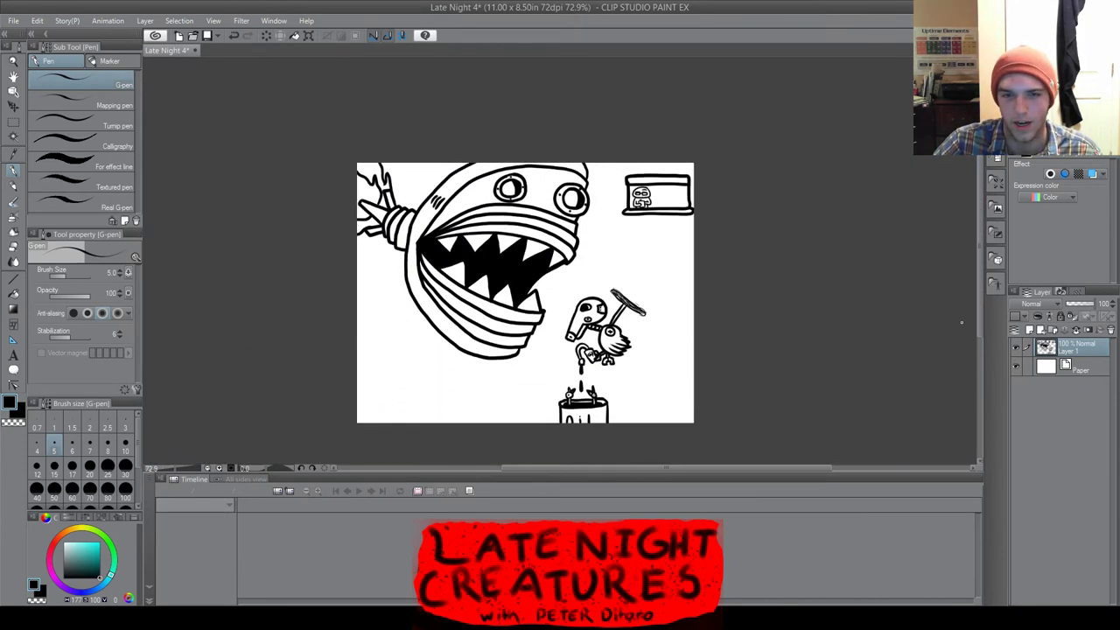
scroll(508, 210, up, 3)
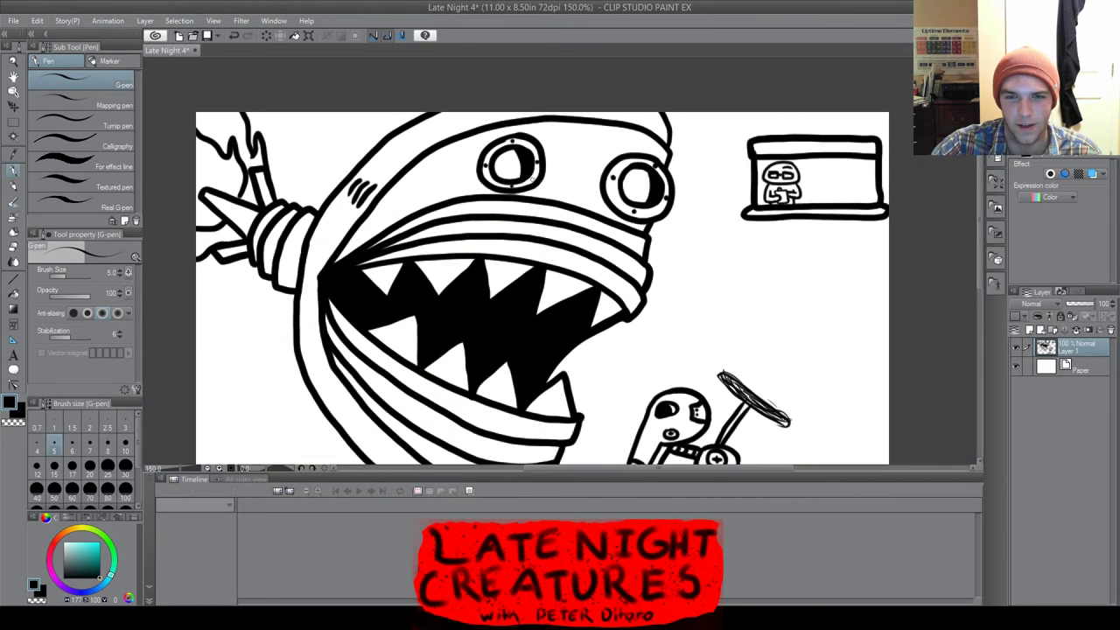
scroll(556, 185, down, 2)
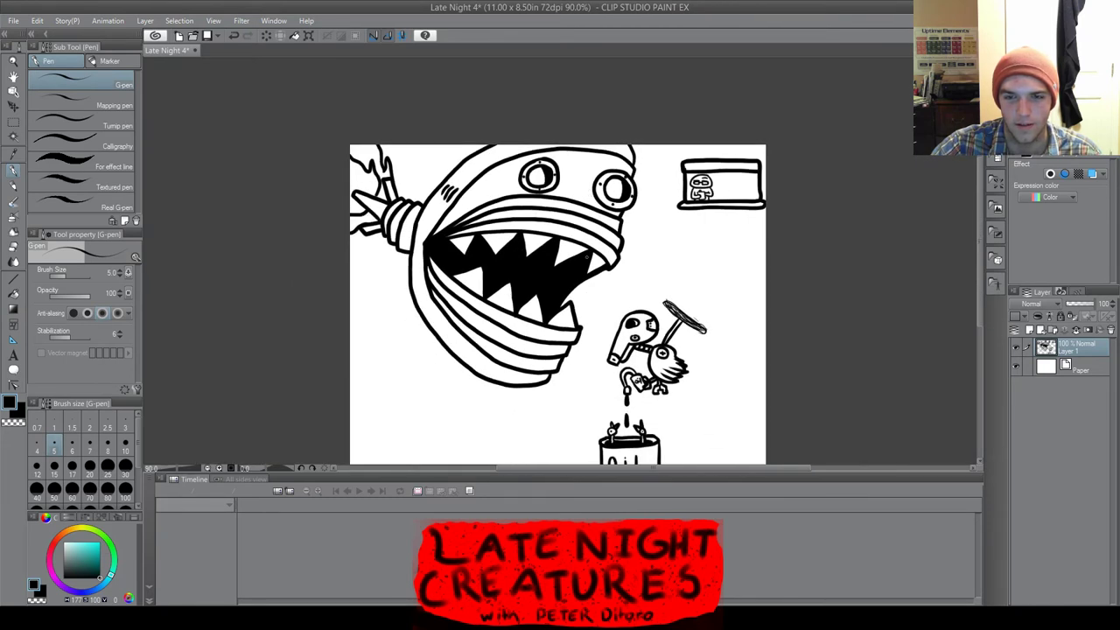
scroll(619, 369, down, 1)
scroll(626, 343, up, 2)
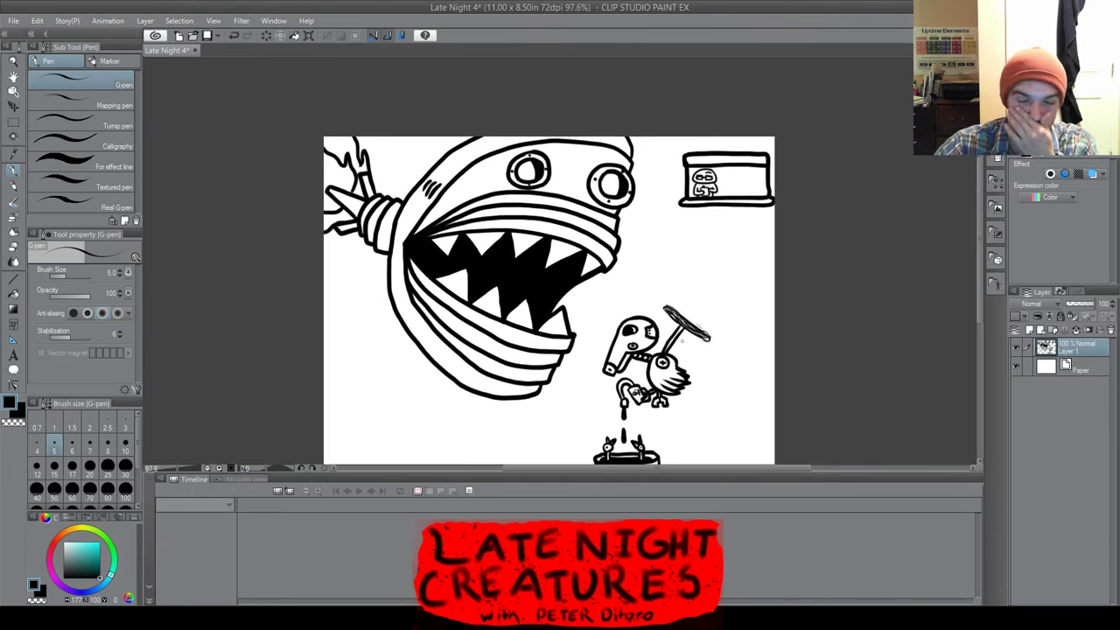
drag(980, 263, 979, 301)
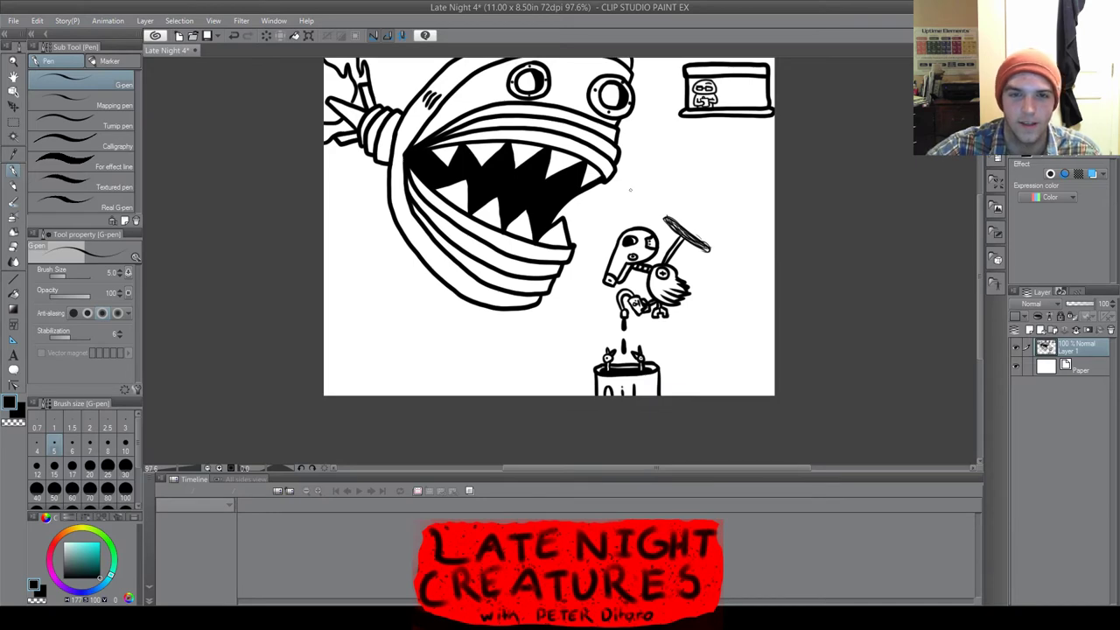
scroll(630, 189, down, 2)
Draw a large oval eye with a dot pupil and a smaller round eye beside it in the empty right part of the window
scroll(676, 136, up, 5)
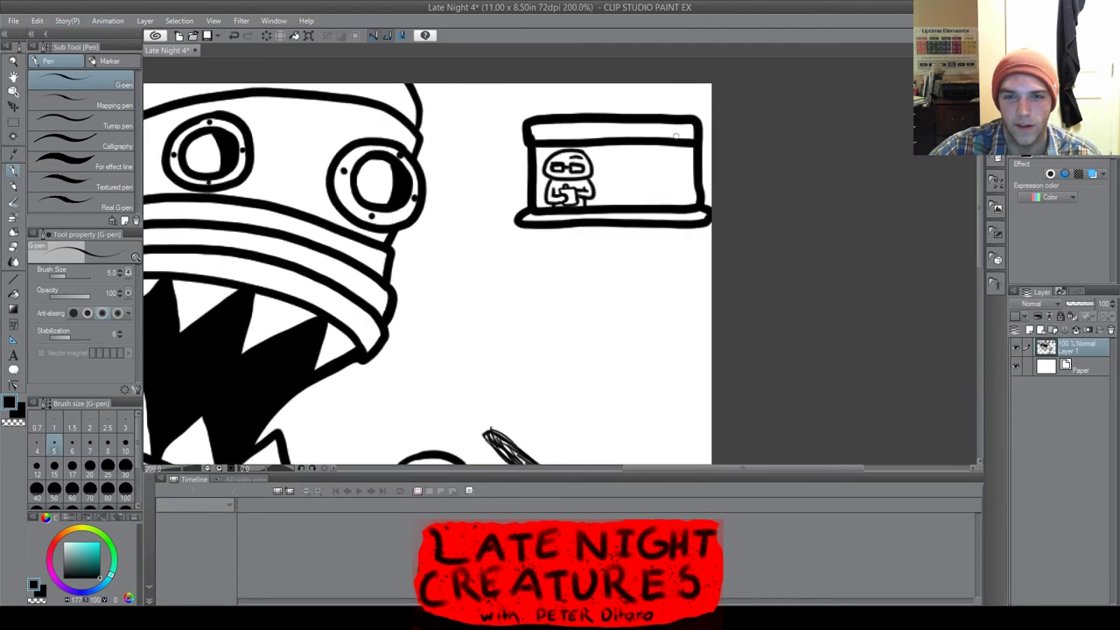
scroll(676, 136, up, 4)
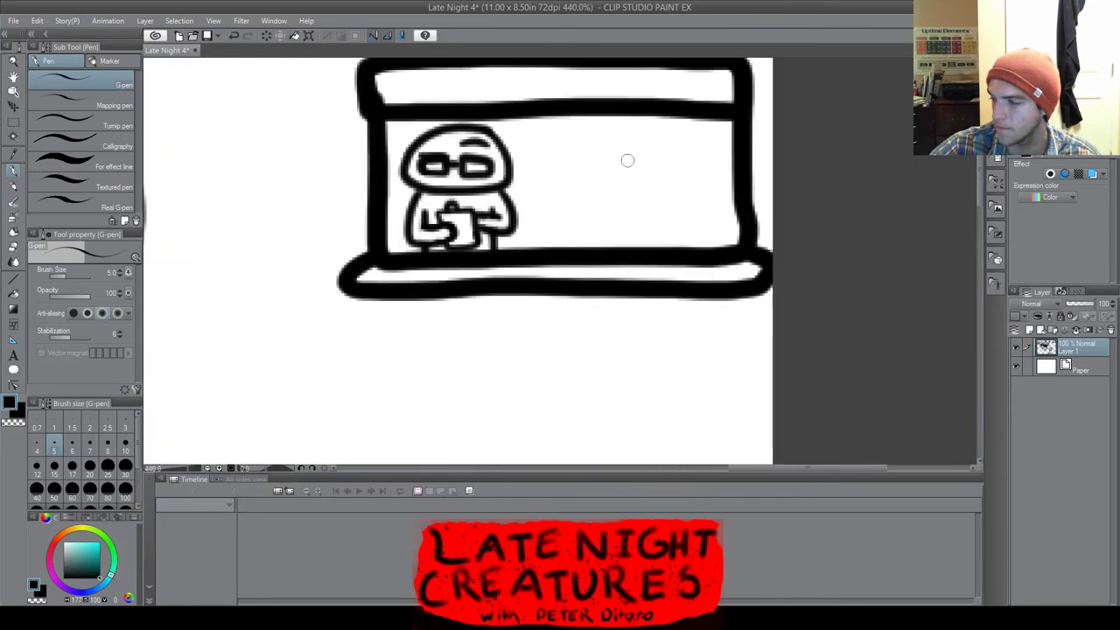
scroll(600, 125, up, 2)
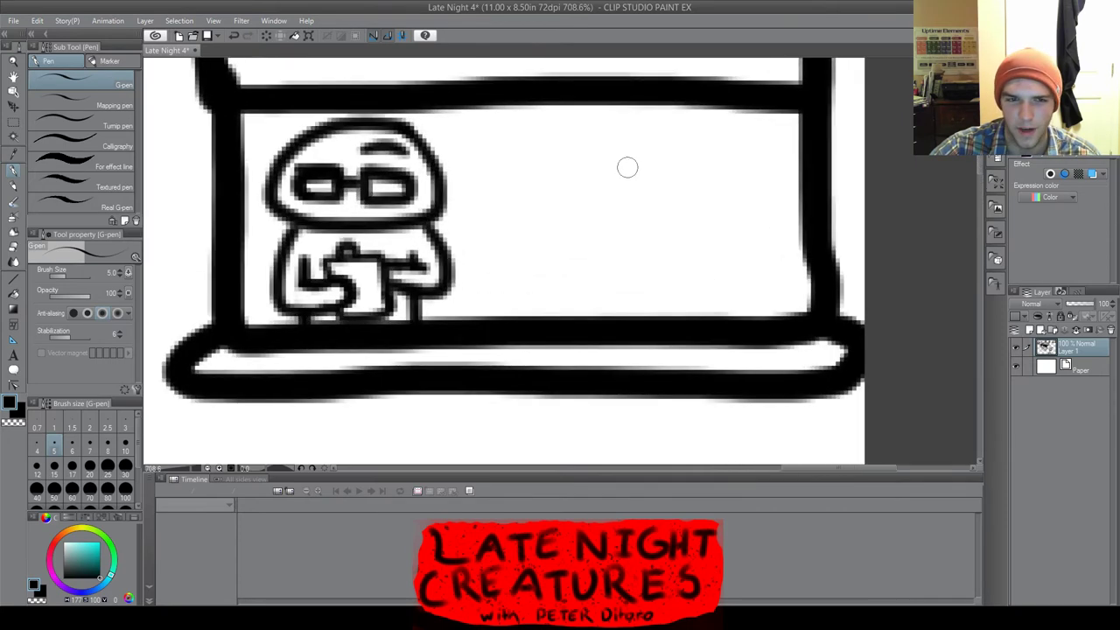
scroll(597, 151, up, 1)
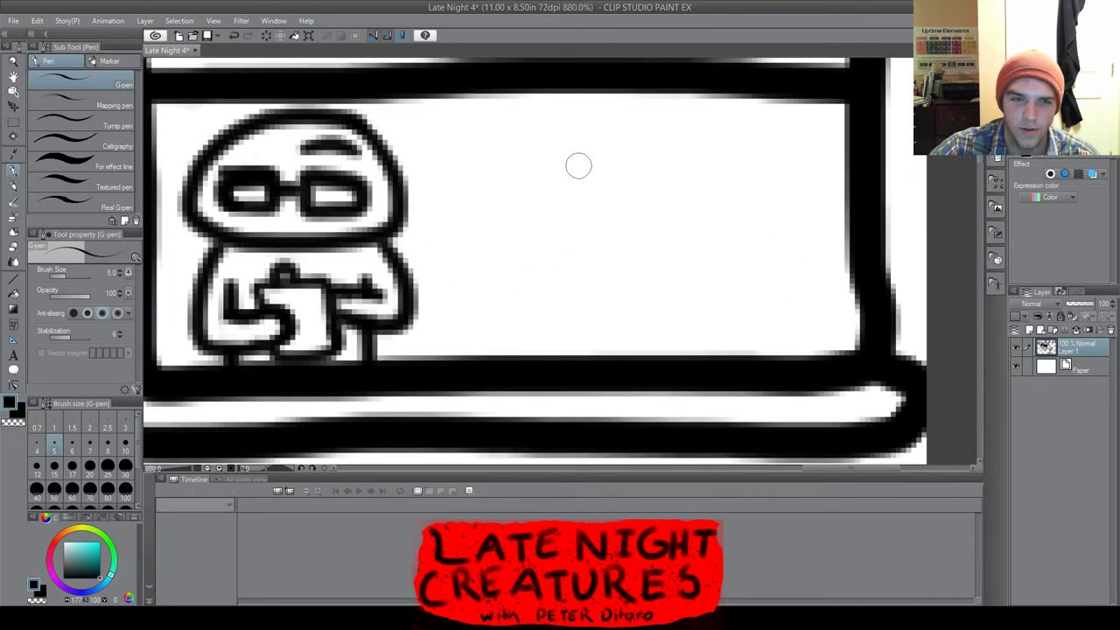
scroll(579, 165, down, 1)
scroll(663, 260, up, 1)
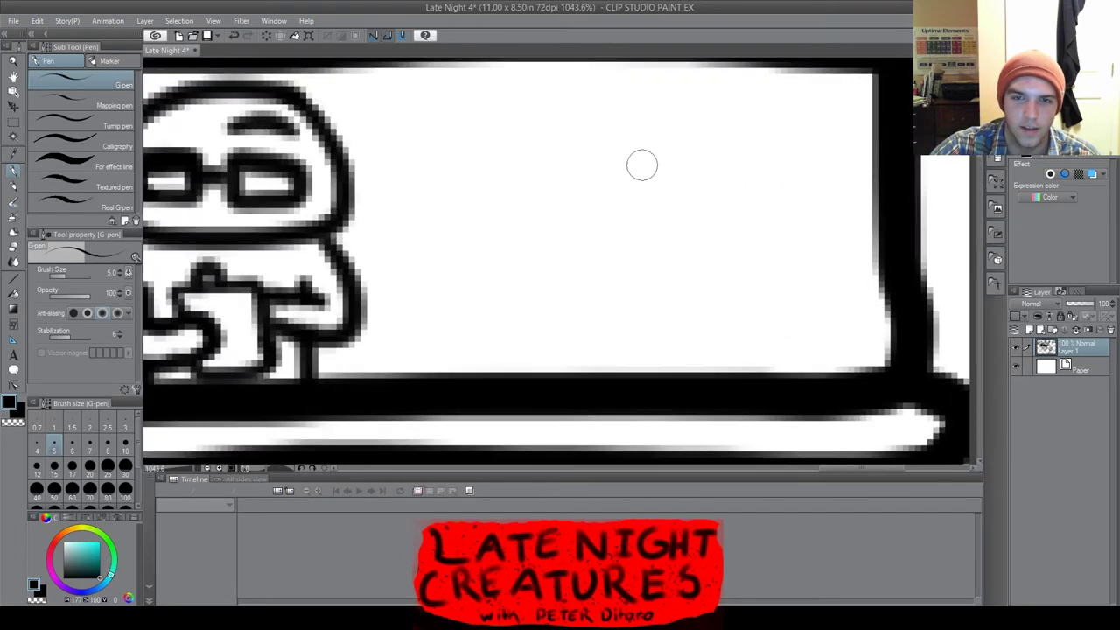
mouse_move(646, 140)
mouse_down()
mouse_move(640, 167)
mouse_move(675, 205)
mouse_move(730, 198)
mouse_move(745, 168)
mouse_move(728, 140)
mouse_move(637, 150)
mouse_up()
click(704, 157)
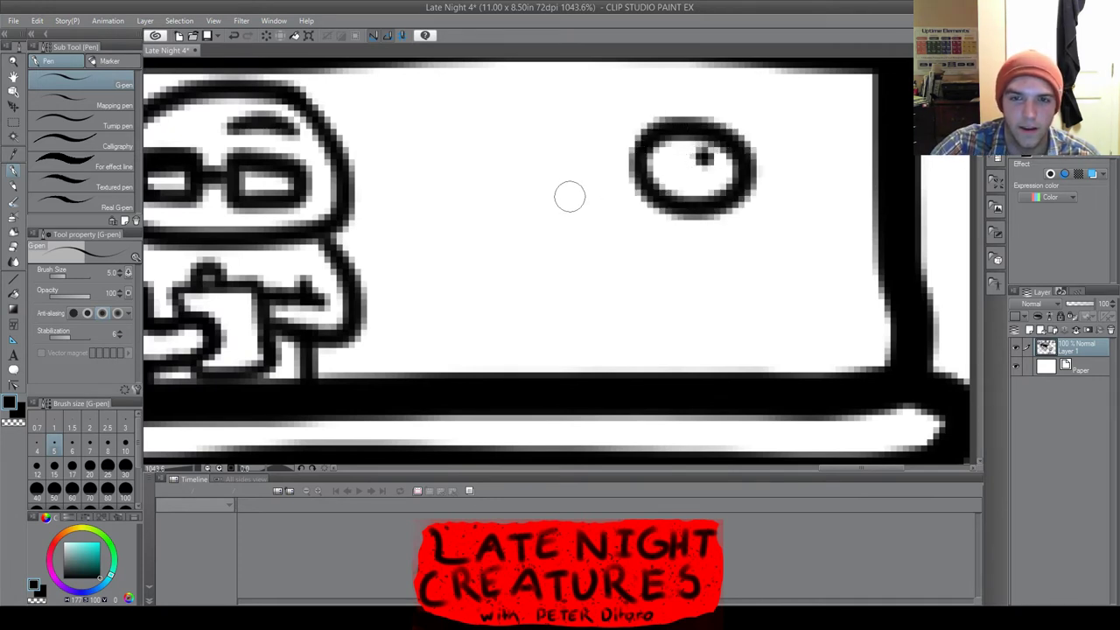
mouse_move(567, 194)
mouse_down()
mouse_move(604, 209)
mouse_move(577, 203)
mouse_up()
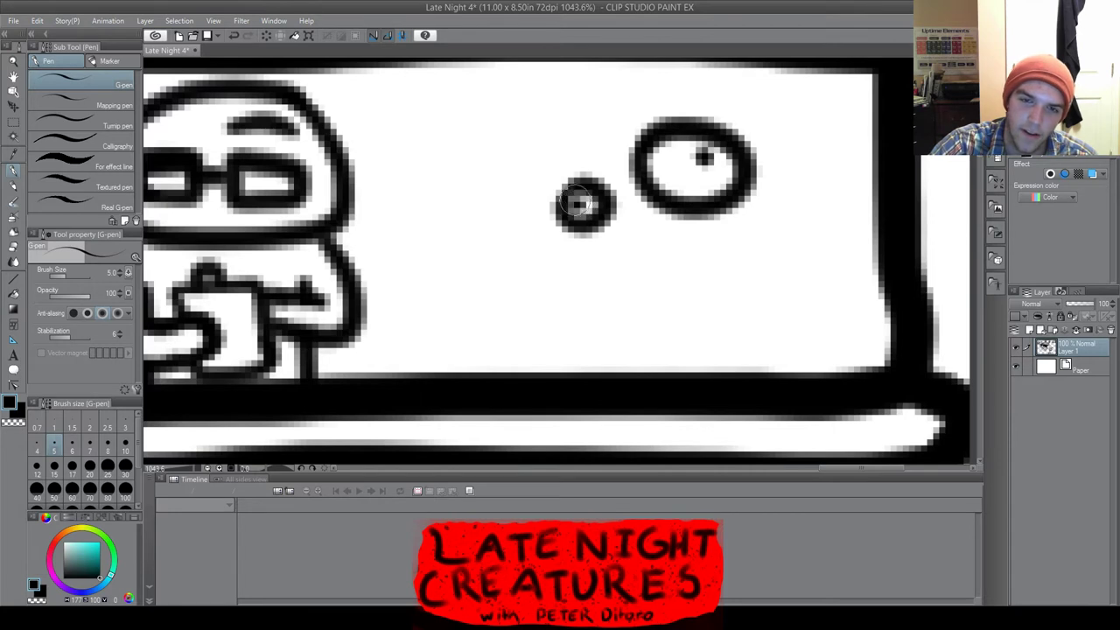
Outline a lumpy, wide-based head around the two mismatched eyes and add a small smiling mouth
mouse_move(676, 122)
mouse_down()
mouse_move(612, 104)
mouse_move(572, 131)
mouse_move(558, 165)
mouse_move(575, 229)
mouse_move(565, 284)
mouse_move(651, 298)
mouse_move(770, 276)
mouse_move(769, 253)
mouse_move(713, 204)
mouse_up()
scroll(644, 236, up, 3)
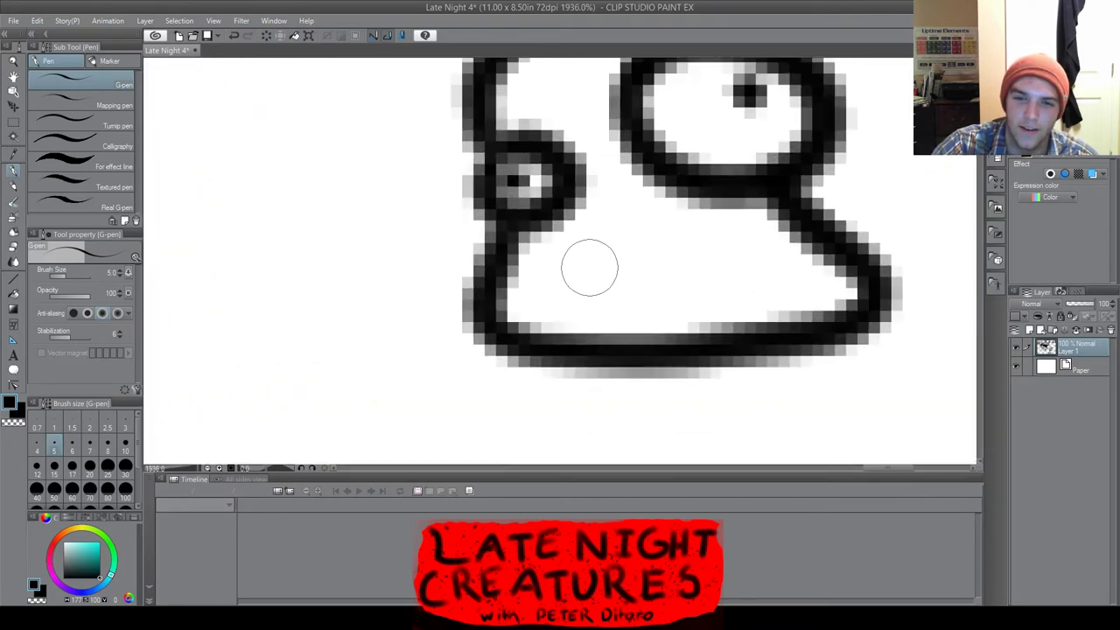
mouse_move(600, 273)
mouse_down()
mouse_move(639, 278)
mouse_move(661, 226)
mouse_move(625, 275)
mouse_move(580, 236)
mouse_up()
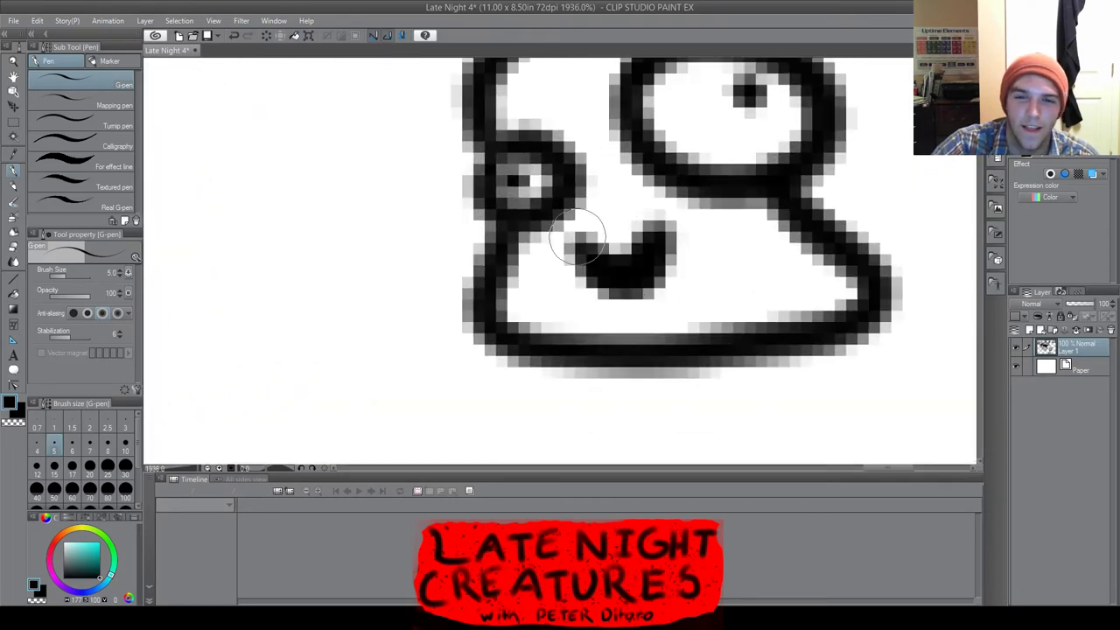
scroll(665, 287, down, 4)
scroll(685, 311, down, 1)
Draw the second figure's torso sides below the head, with both arms bent and hands resting on the hips
scroll(735, 319, up, 3)
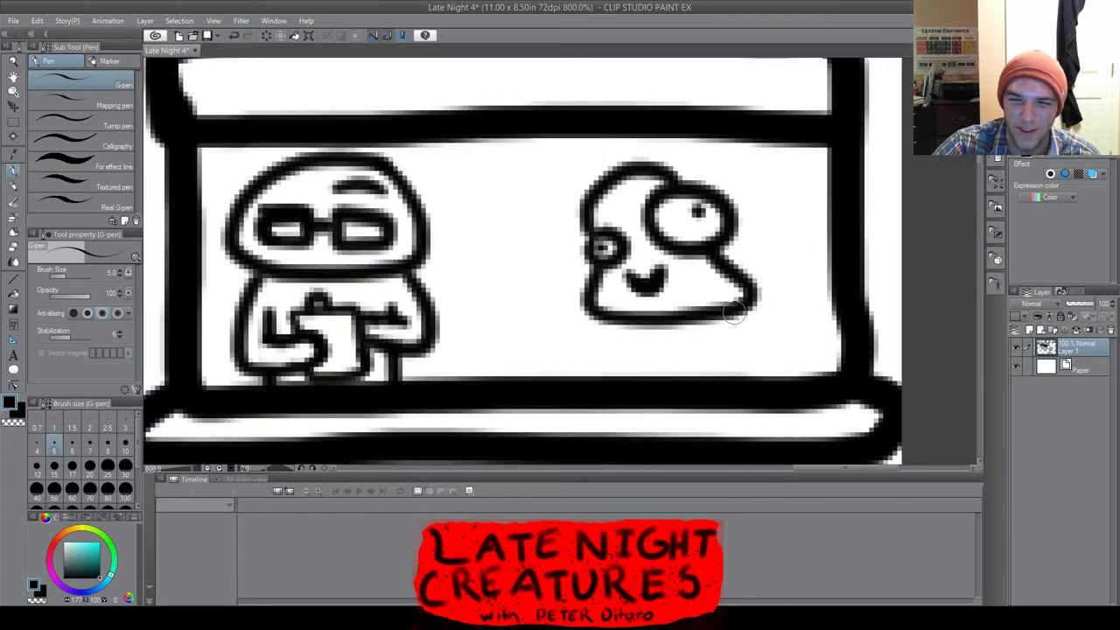
drag(725, 331, 740, 385)
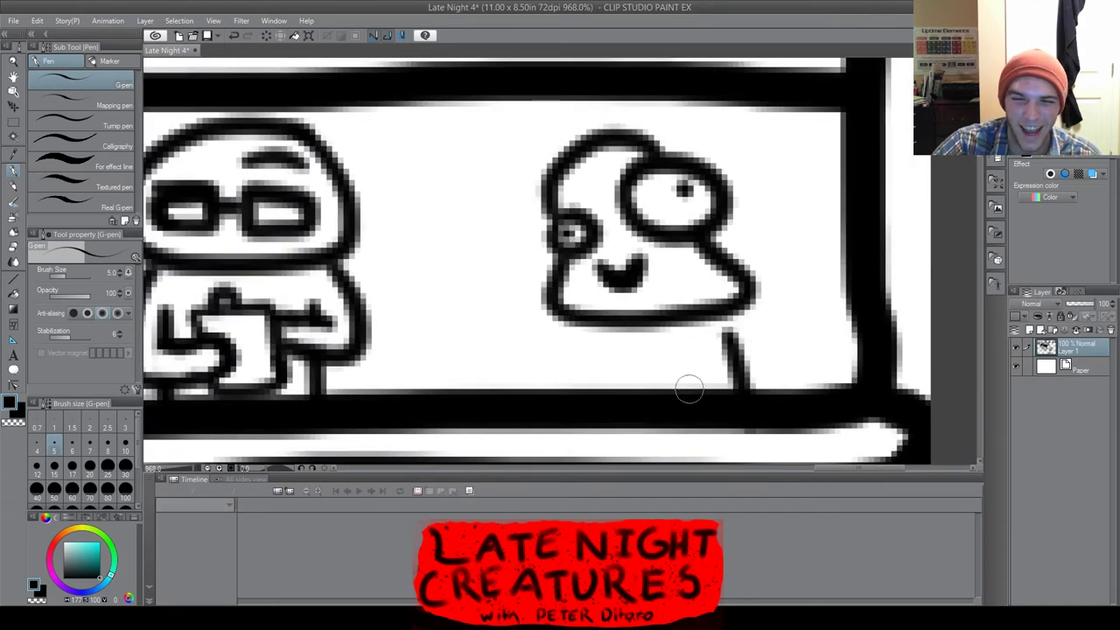
drag(570, 348, 569, 385)
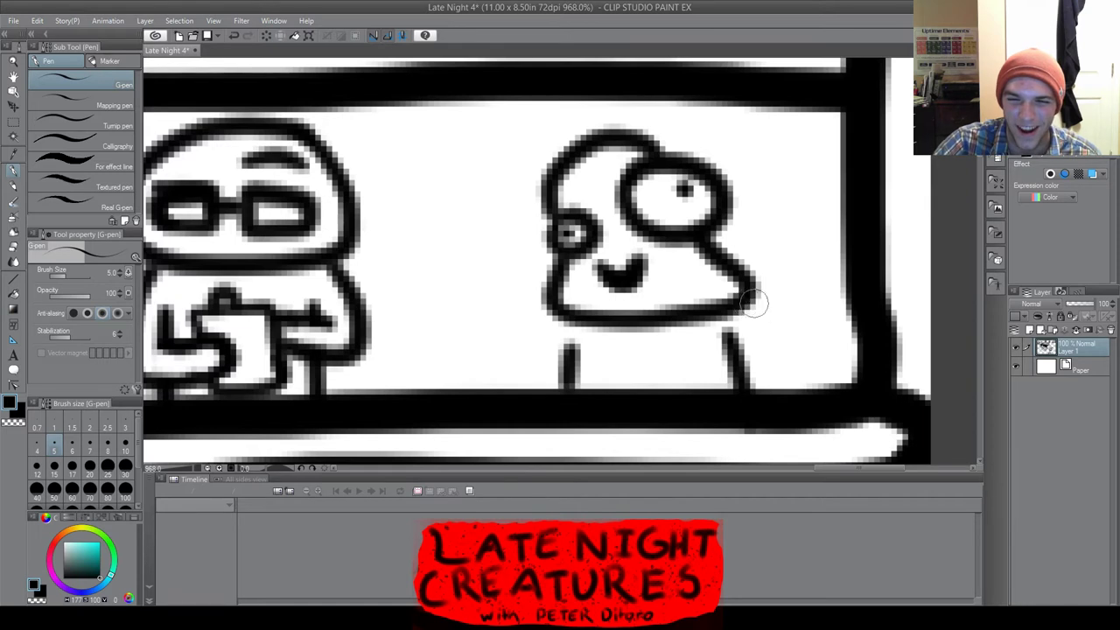
mouse_move(755, 303)
mouse_down()
mouse_move(794, 325)
mouse_move(807, 353)
mouse_move(790, 376)
mouse_up()
mouse_move(730, 338)
mouse_down()
mouse_move(763, 356)
mouse_move(736, 364)
mouse_move(787, 365)
mouse_move(740, 385)
mouse_up()
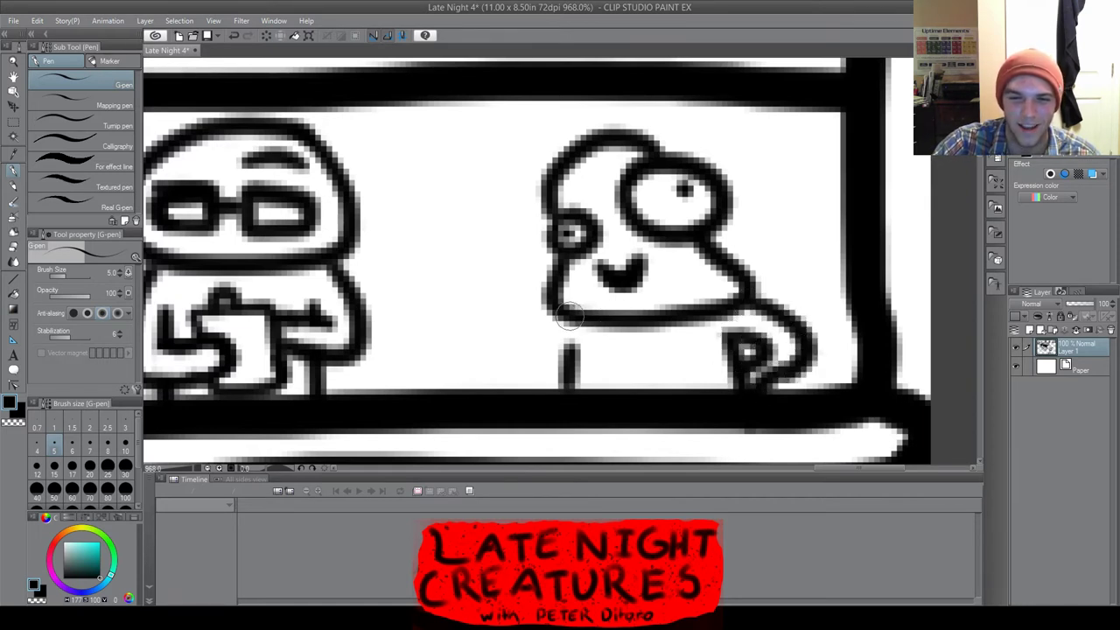
mouse_move(569, 315)
mouse_down()
mouse_move(516, 334)
mouse_move(521, 366)
mouse_move(559, 392)
mouse_move(543, 348)
mouse_up()
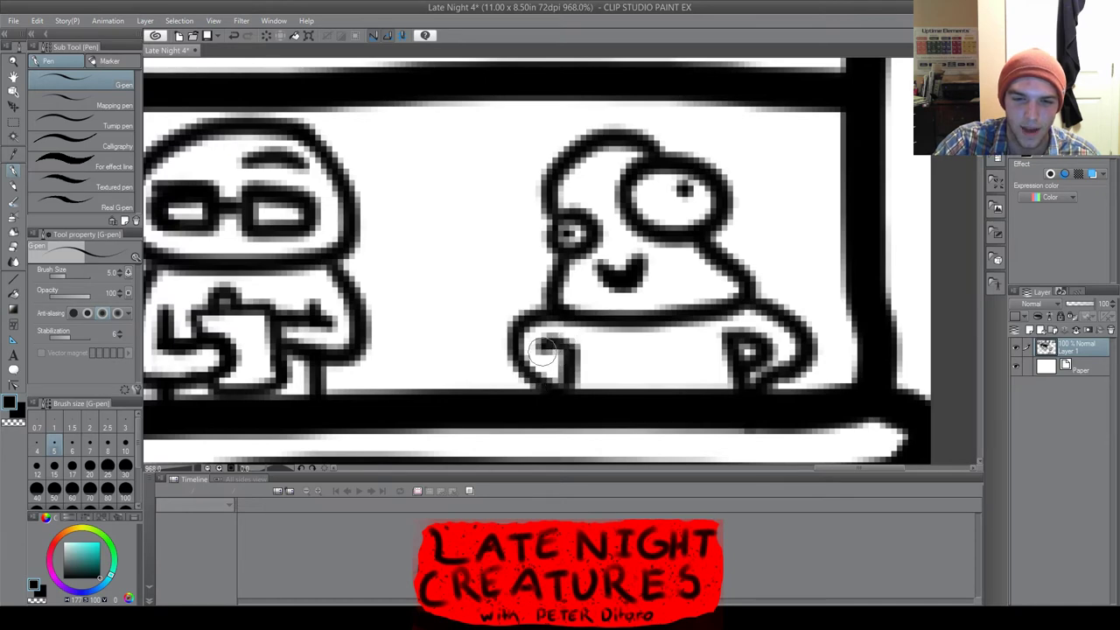
Draw a vertical coat seam down the second figure's torso with two small buttons beside it
scroll(543, 348, down, 5)
scroll(663, 348, up, 4)
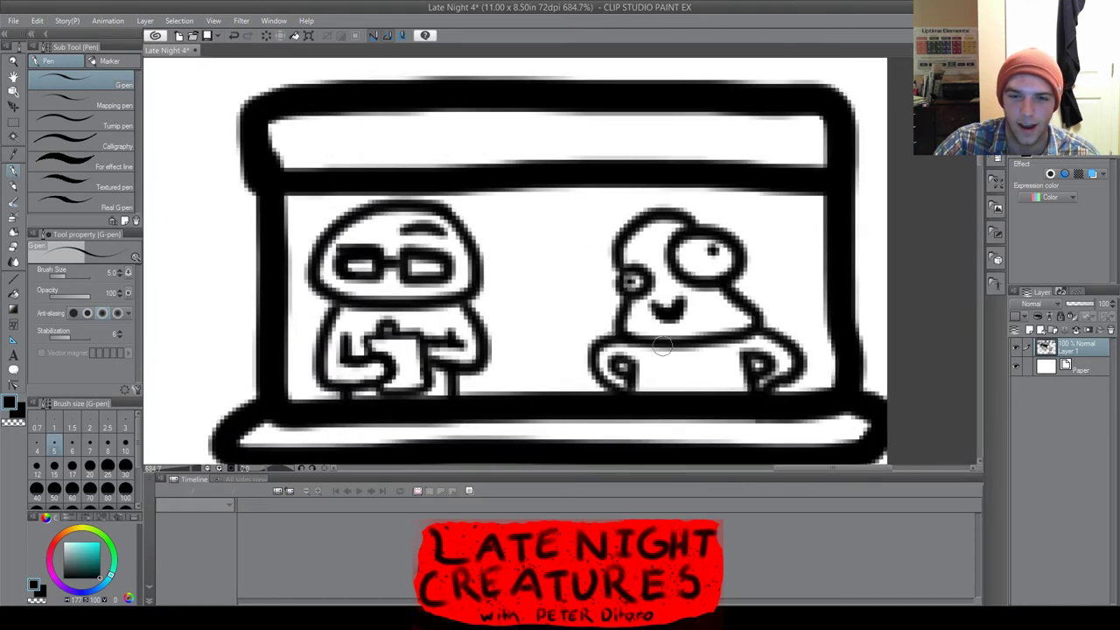
drag(684, 342, 680, 394)
drag(701, 394, 698, 371)
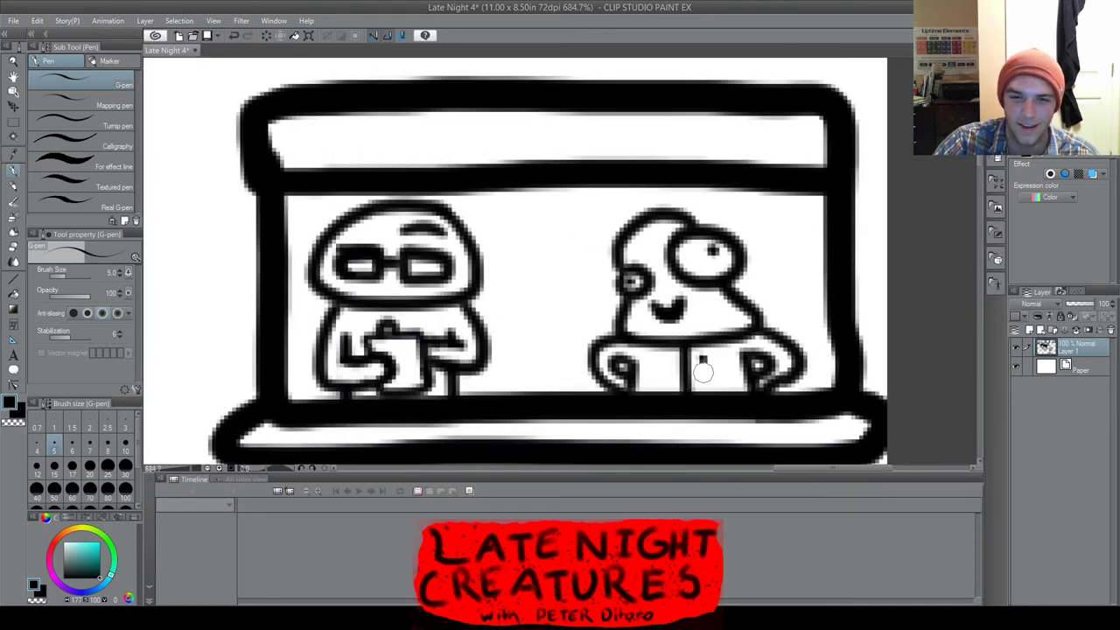
scroll(703, 372, down, 8)
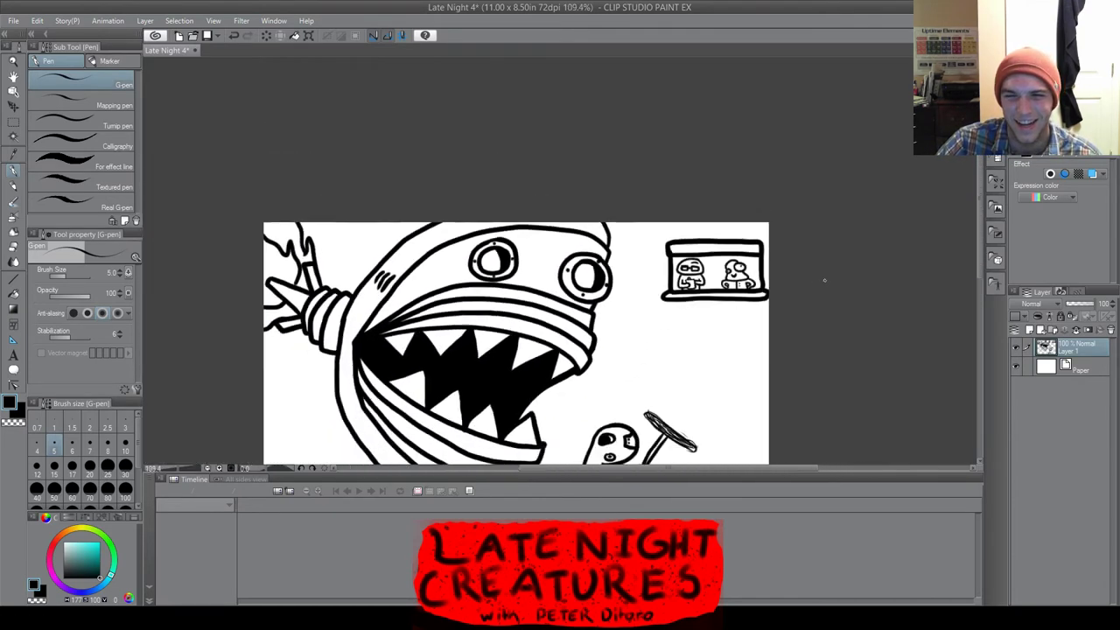
scroll(824, 281, down, 1)
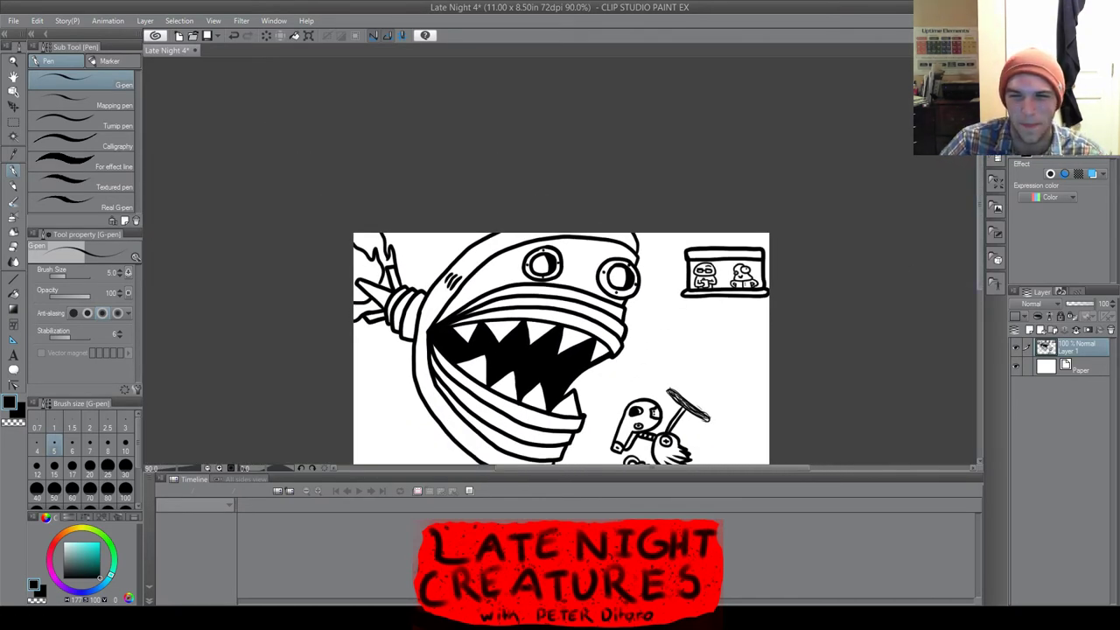
scroll(737, 285, up, 8)
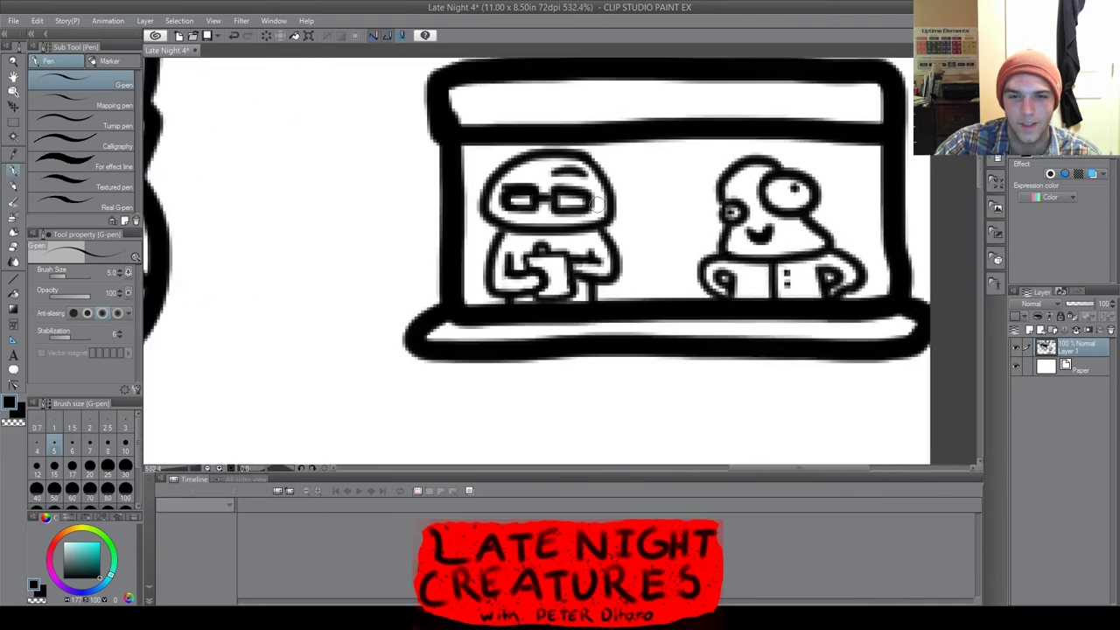
Draw a horizontal line across the window behind the two observers, breaking it where their bodies overlap it
scroll(596, 204, up, 1)
drag(448, 256, 500, 260)
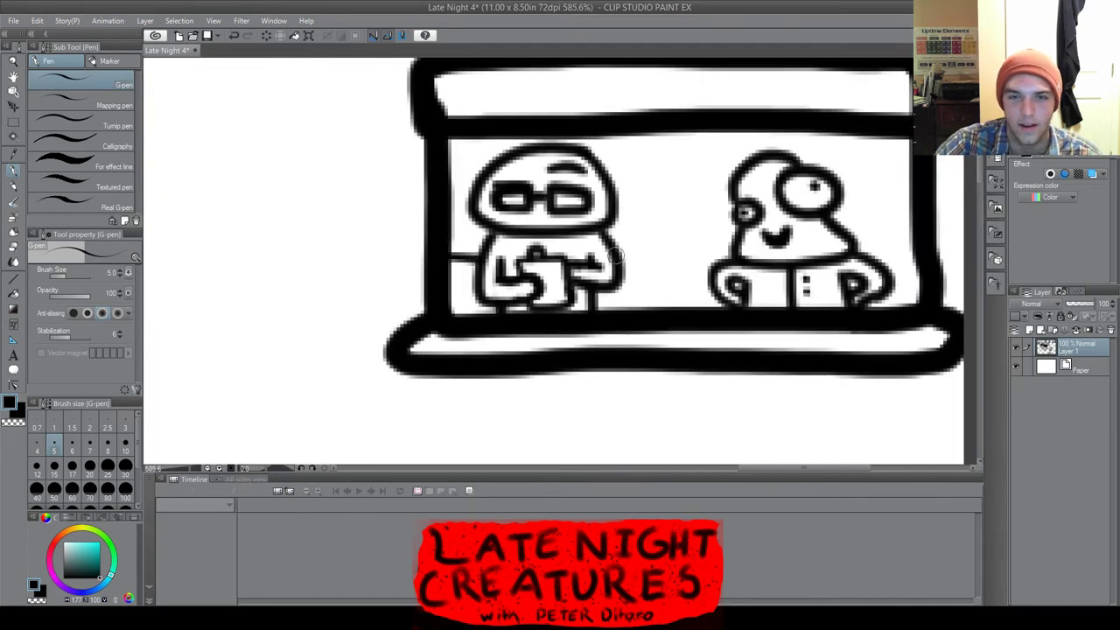
drag(618, 256, 741, 255)
mouse_move(856, 252)
mouse_down()
mouse_move(921, 259)
mouse_move(979, 410)
mouse_move(980, 308)
mouse_up()
Set the G-pen brush size to 10
scroll(889, 249, down, 12)
scroll(887, 259, down, 5)
scroll(762, 388, down, 1)
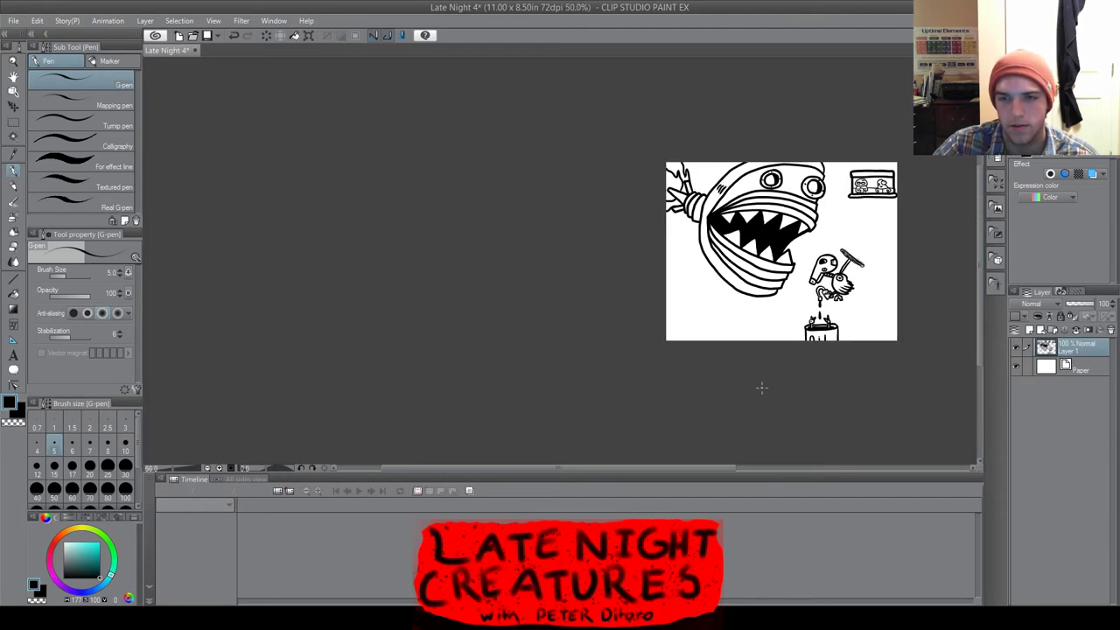
drag(714, 467, 784, 467)
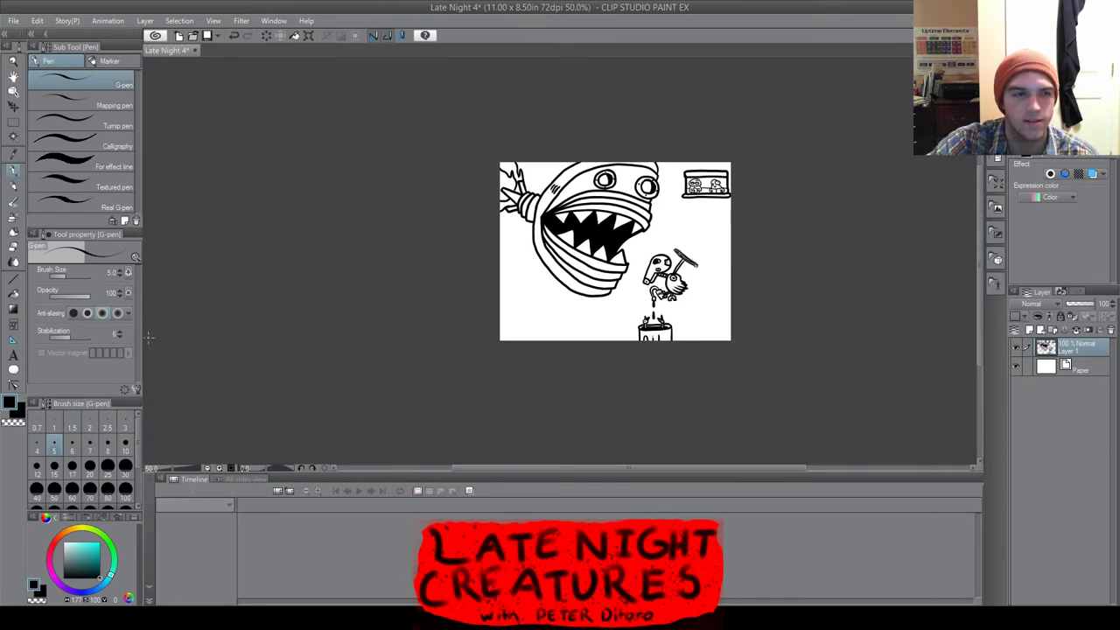
click(126, 445)
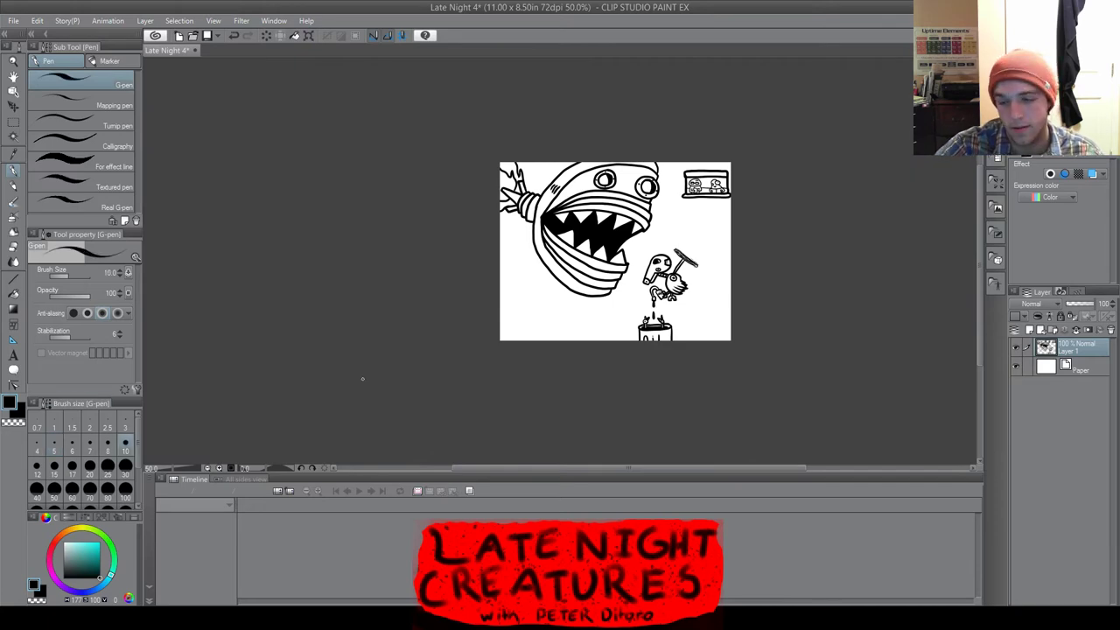
Examine the whole composition, including the monster's head, mouth and teeth, the robot bird and the background window
scroll(666, 248, up, 3)
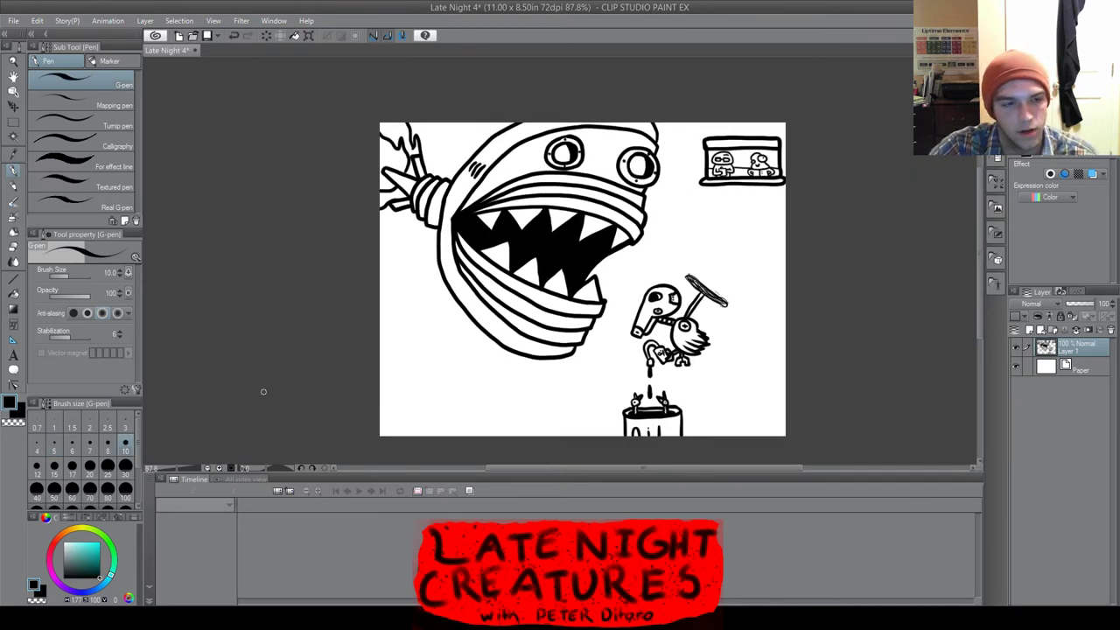
scroll(369, 397, down, 2)
scroll(442, 391, up, 4)
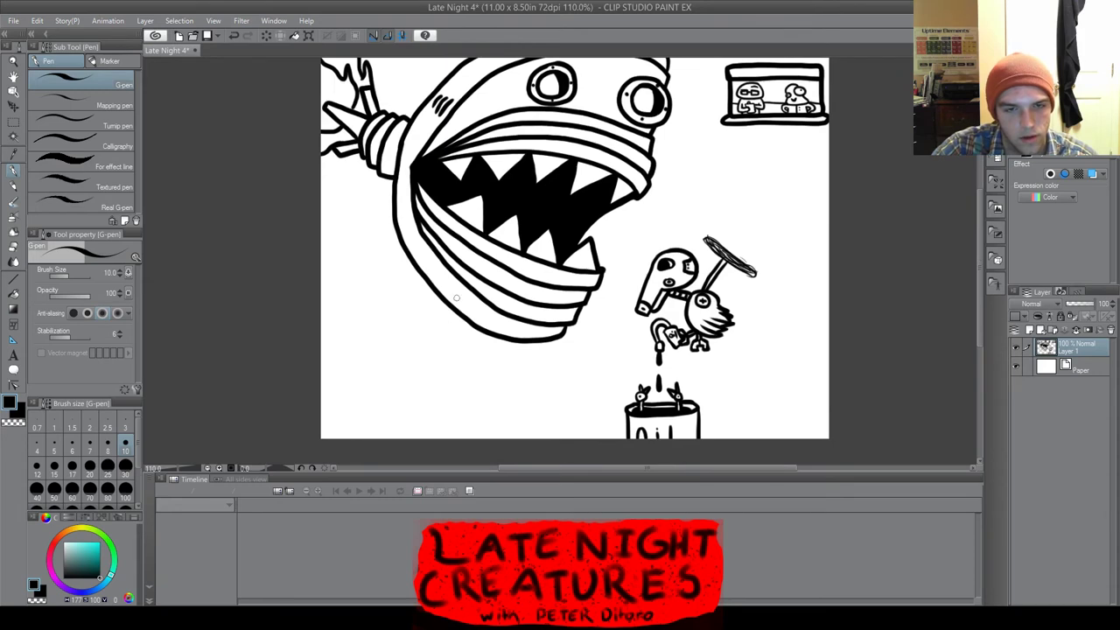
scroll(452, 318, down, 3)
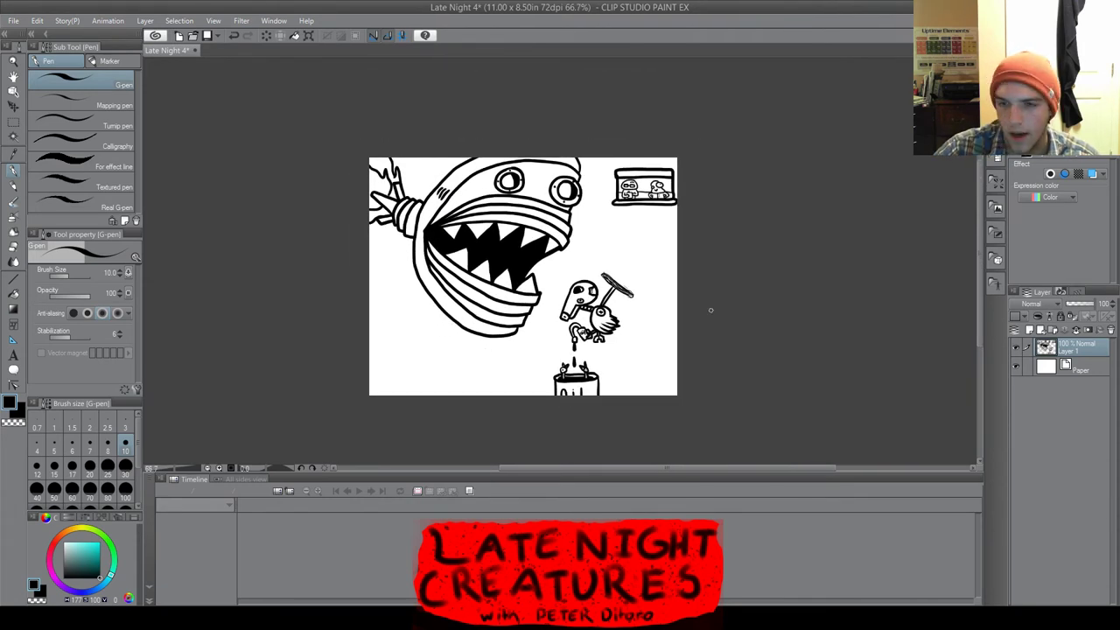
drag(978, 298, 977, 312)
scroll(491, 348, up, 3)
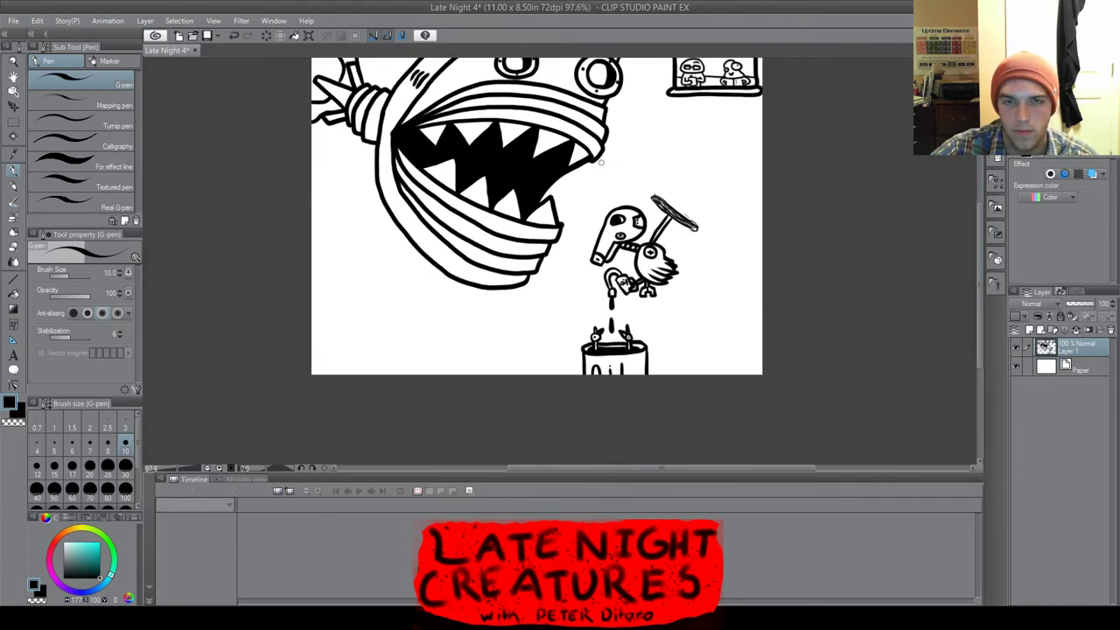
scroll(600, 162, down, 3)
scroll(602, 153, up, 1)
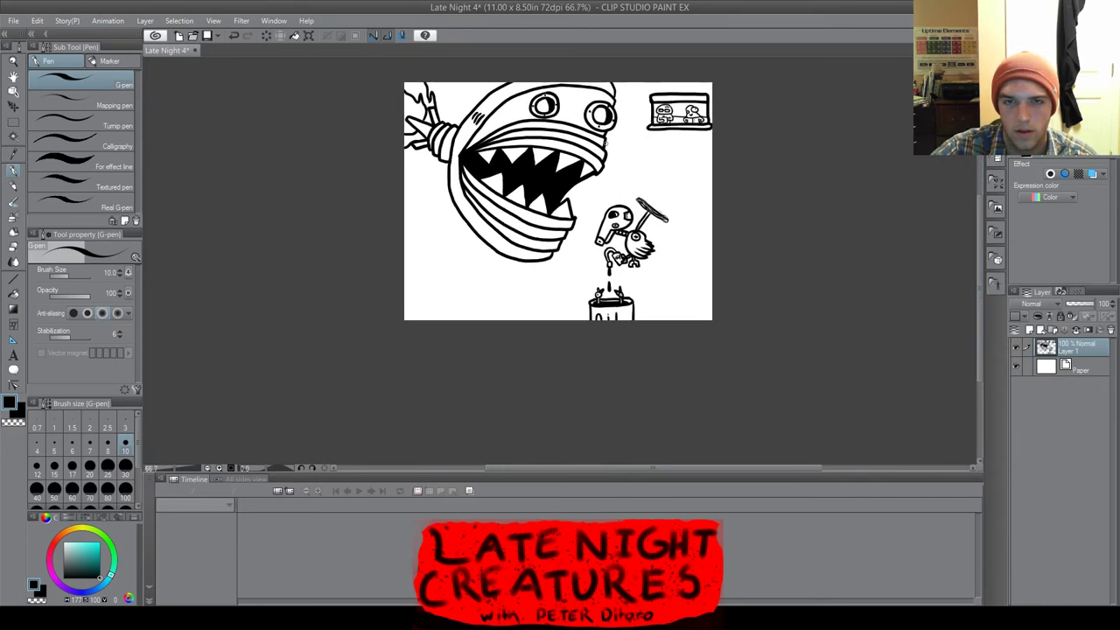
scroll(605, 140, up, 1)
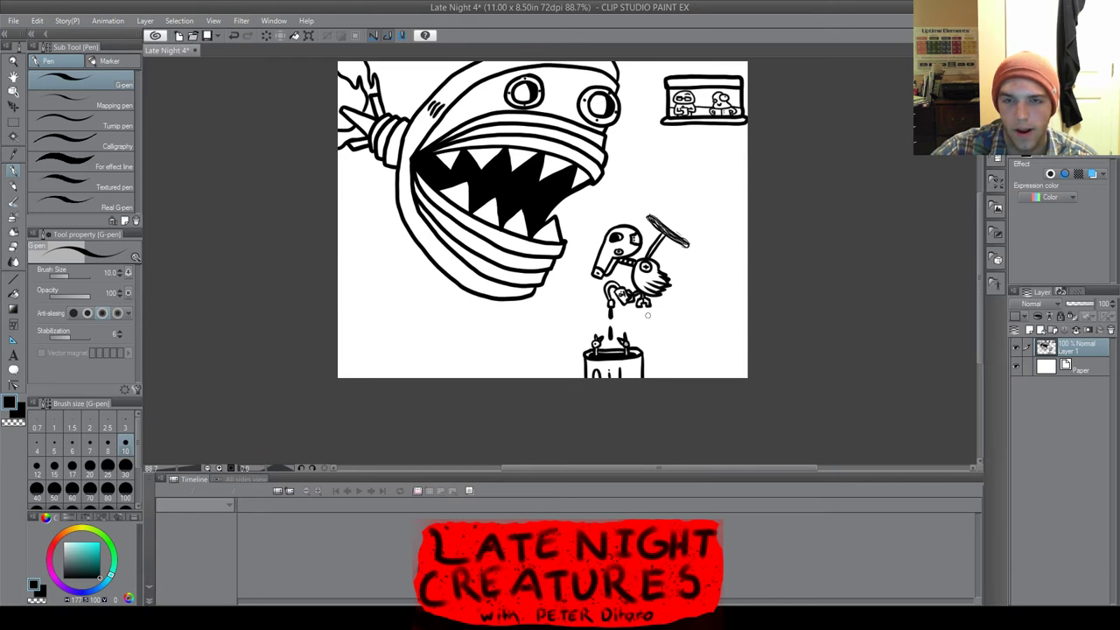
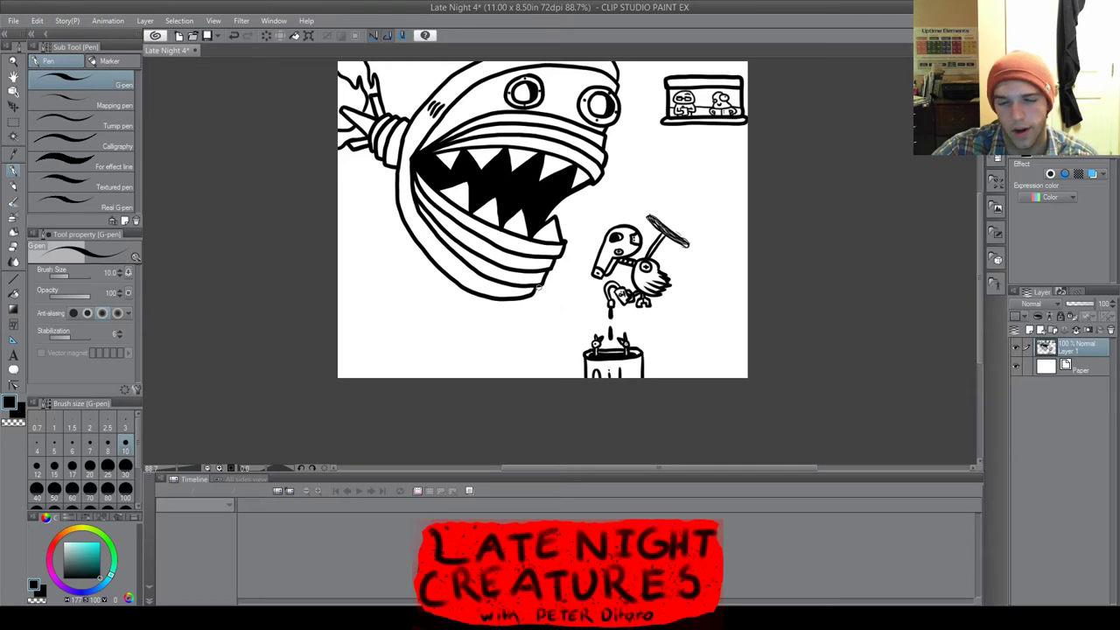
scroll(569, 285, down, 2)
scroll(625, 181, up, 1)
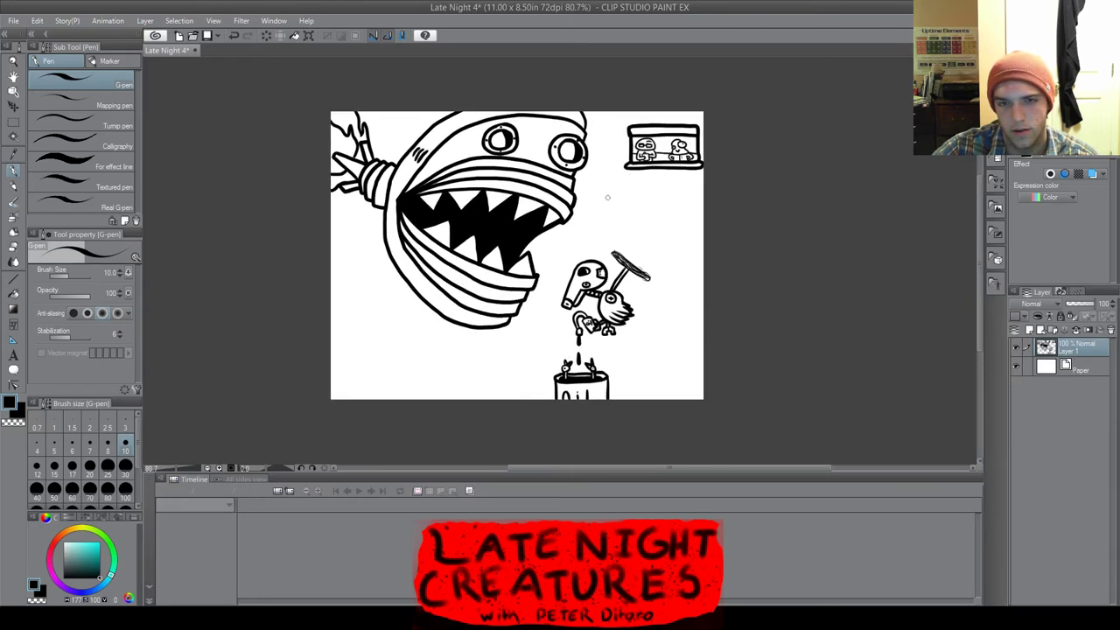
scroll(607, 197, down, 2)
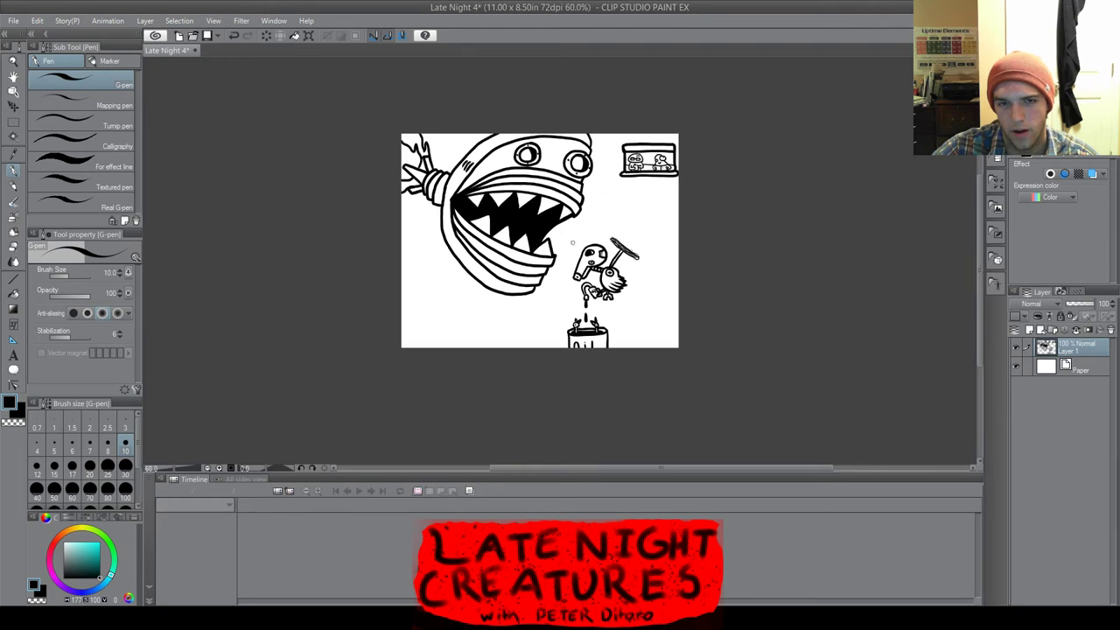
scroll(571, 244, up, 1)
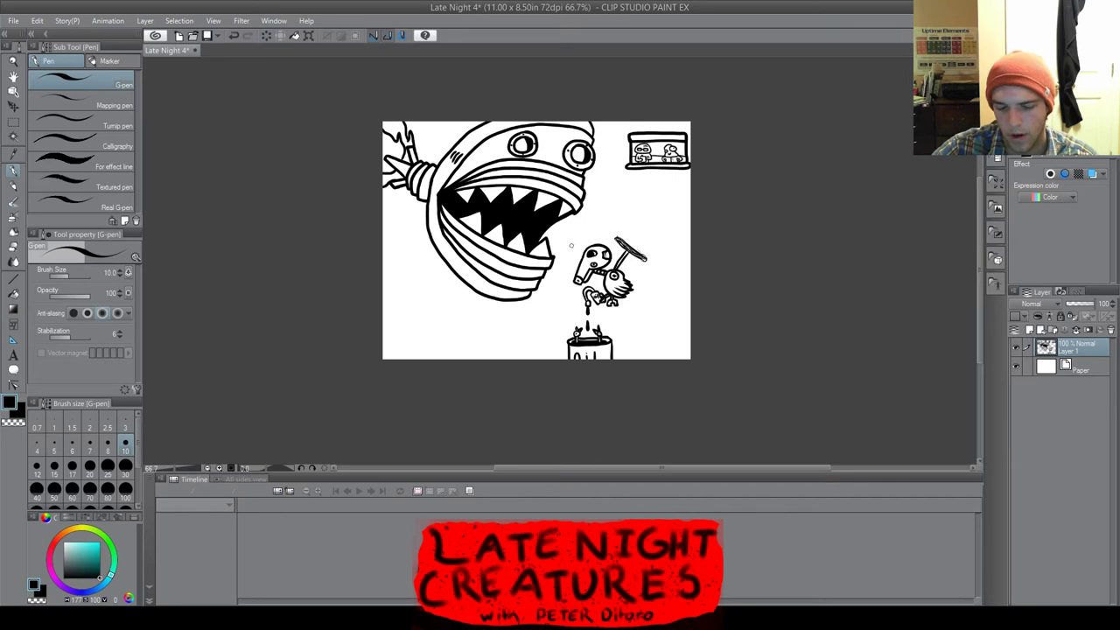
scroll(570, 244, up, 2)
scroll(572, 246, down, 2)
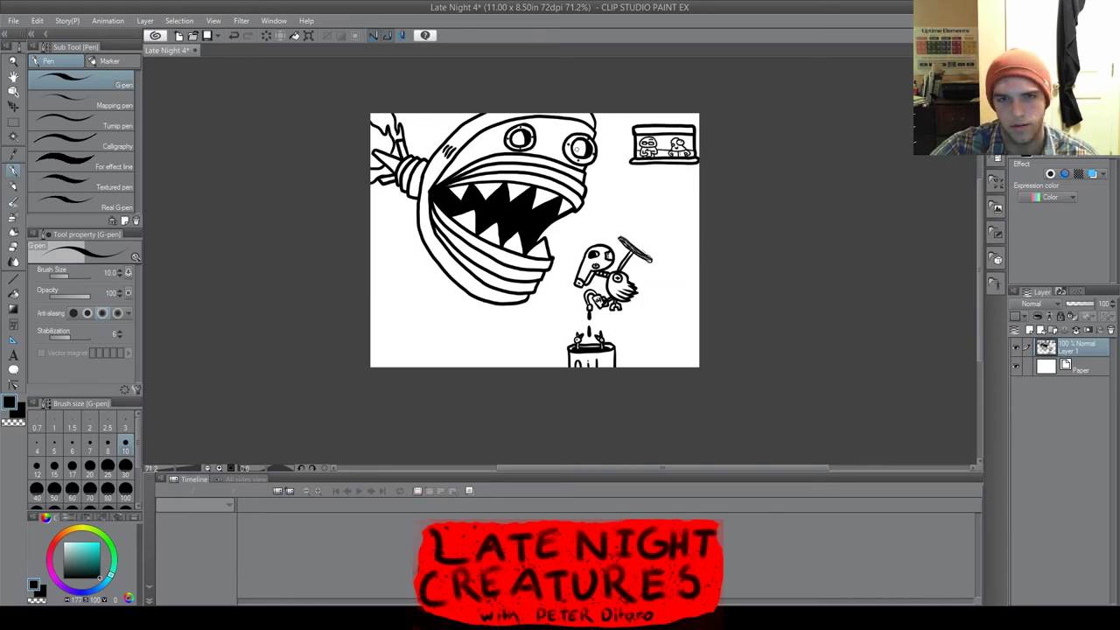
scroll(552, 140, up, 5)
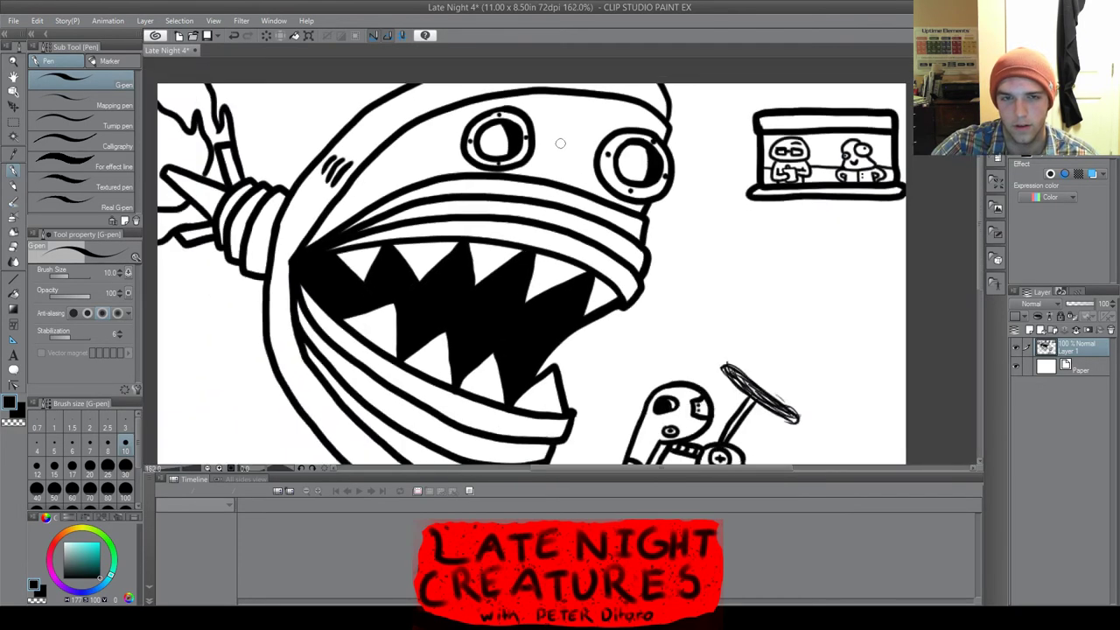
scroll(560, 143, down, 4)
scroll(666, 231, up, 5)
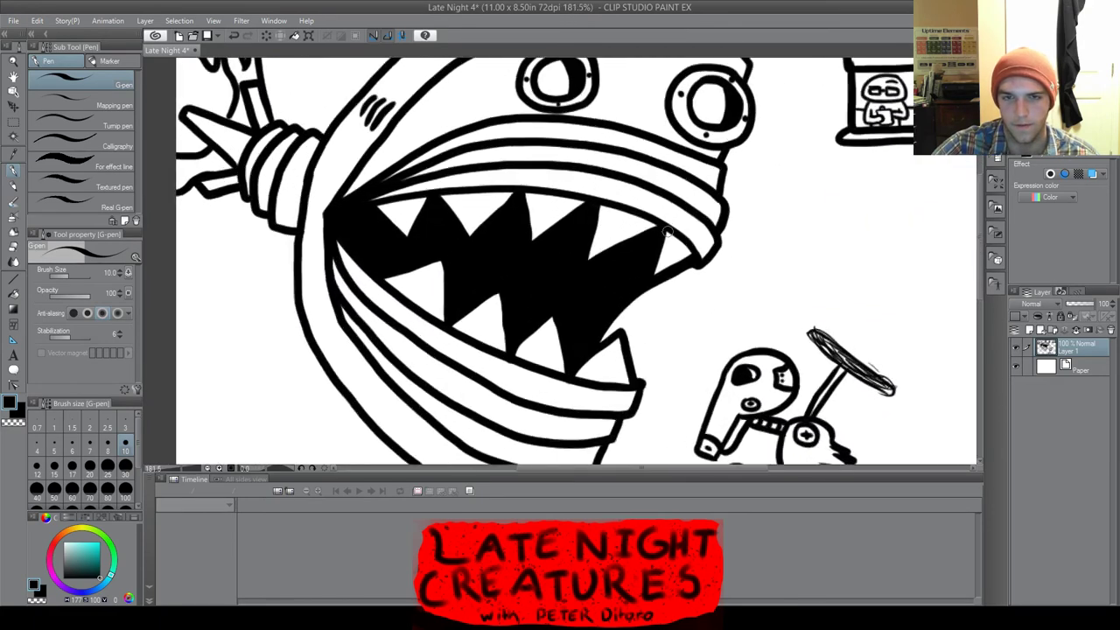
scroll(639, 226, up, 2)
scroll(662, 193, down, 5)
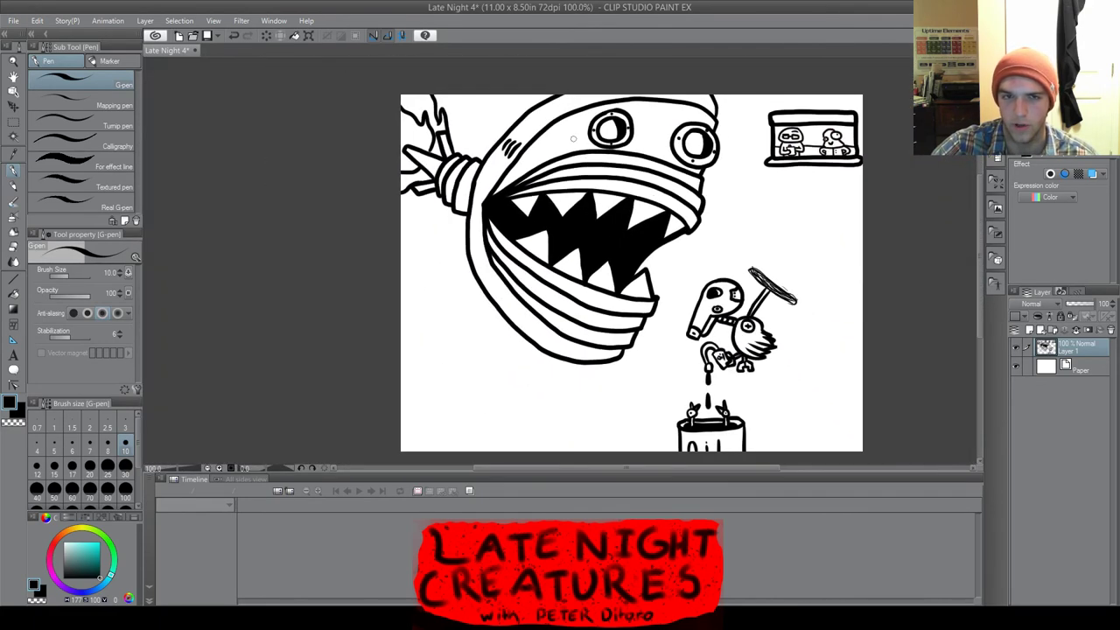
scroll(573, 138, up, 6)
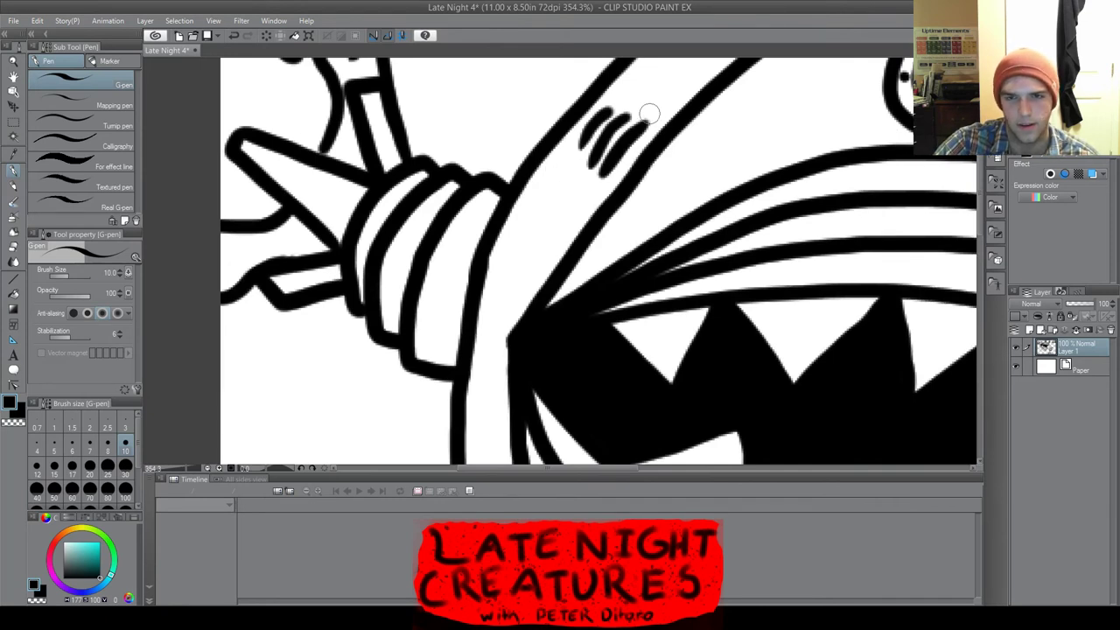
drag(644, 108, 657, 118)
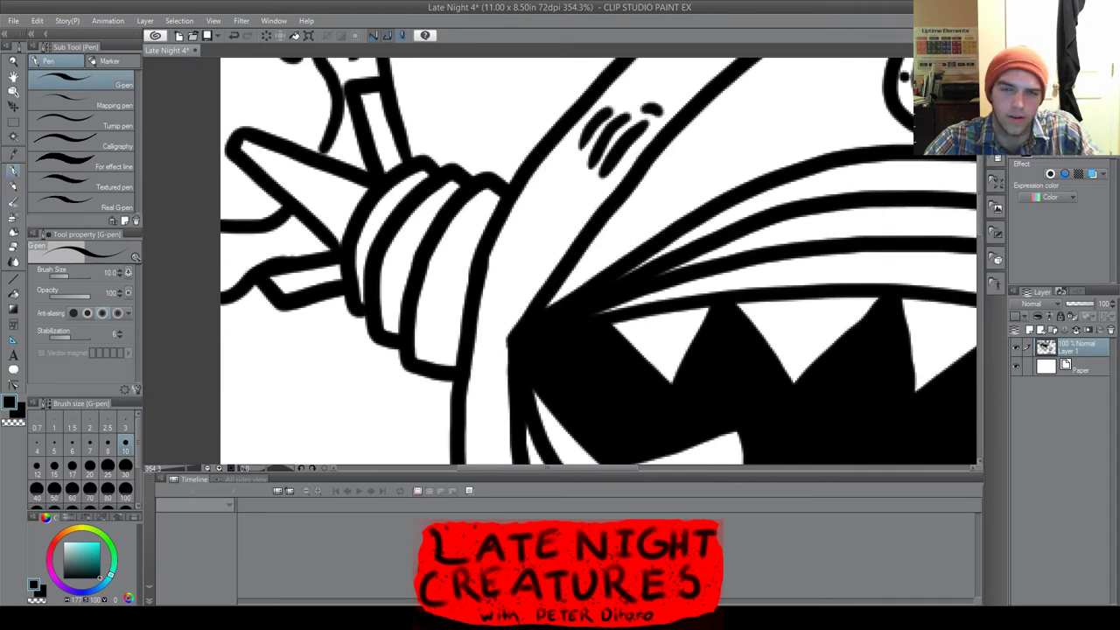
key(ctrl+z)
scroll(647, 108, up, 2)
scroll(656, 109, down, 2)
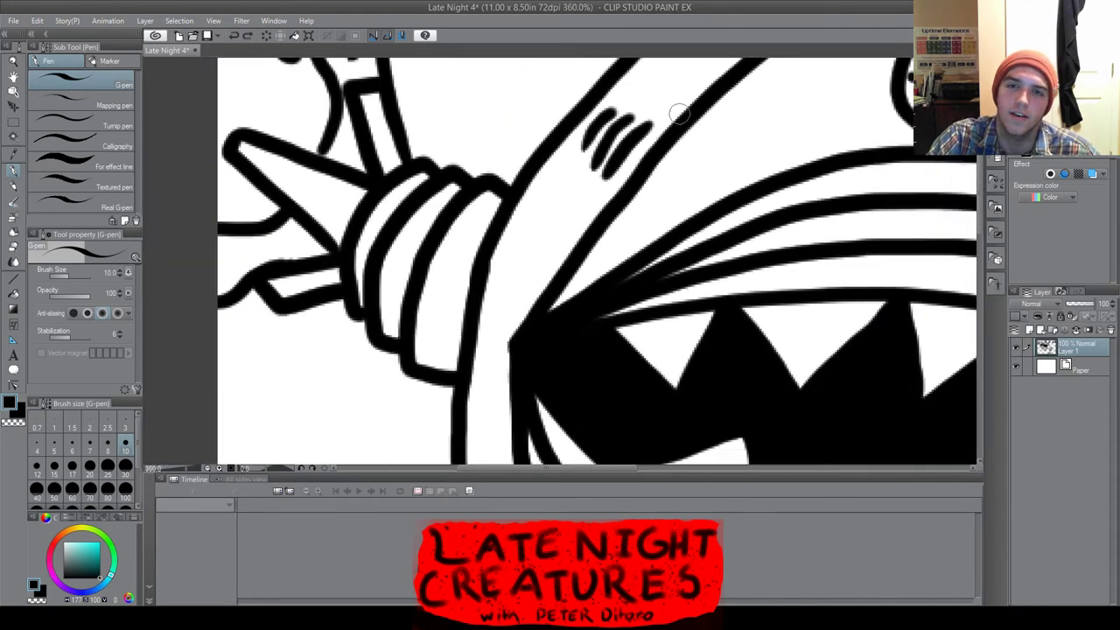
Add a second group of hatch marks farther up the monster's head band and outline a rounded, lumpy foot around them
scroll(679, 113, down, 1)
drag(980, 229, 979, 203)
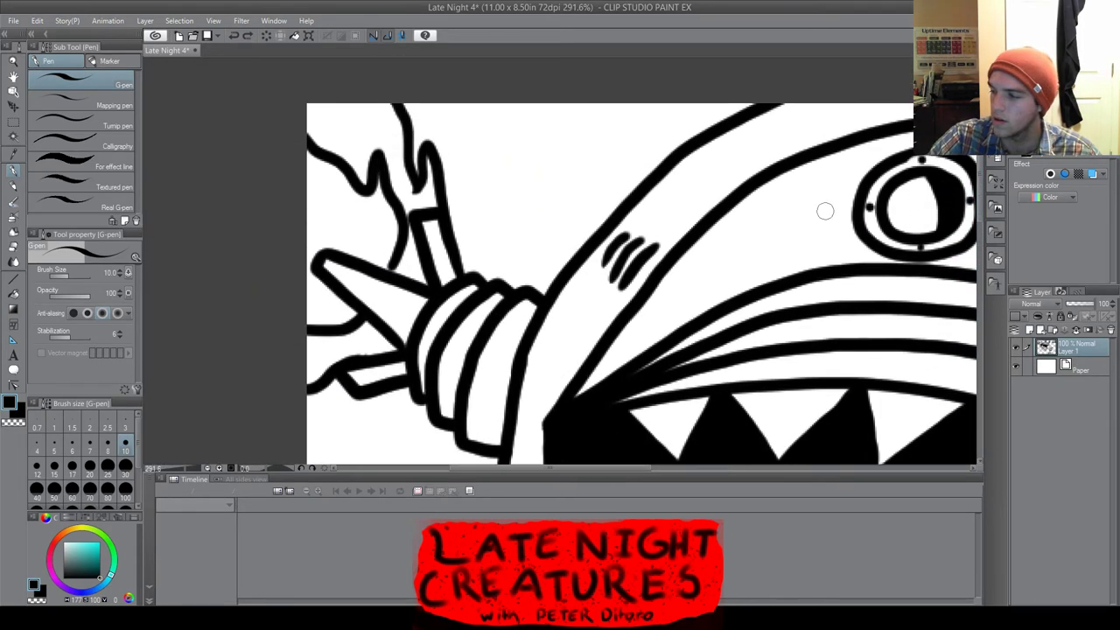
scroll(610, 161, up, 4)
drag(712, 263, 814, 186)
drag(701, 236, 735, 182)
scroll(700, 196, down, 4)
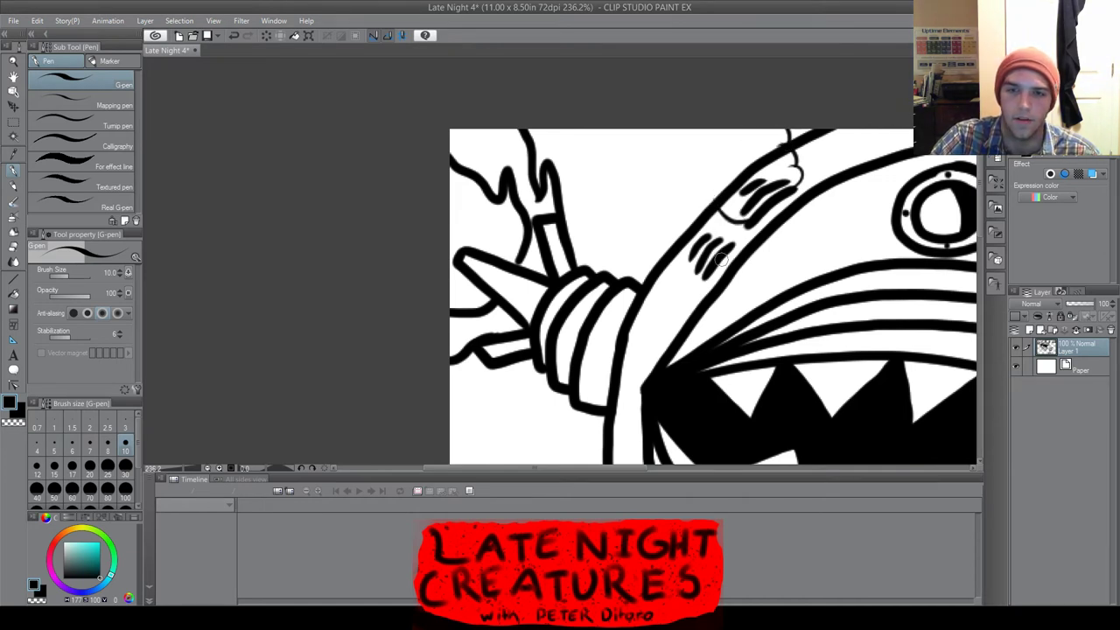
Outline a second foot around the original hatch marks and draw a scalloped furry contour from it towards the upper page edge
drag(723, 246, 703, 228)
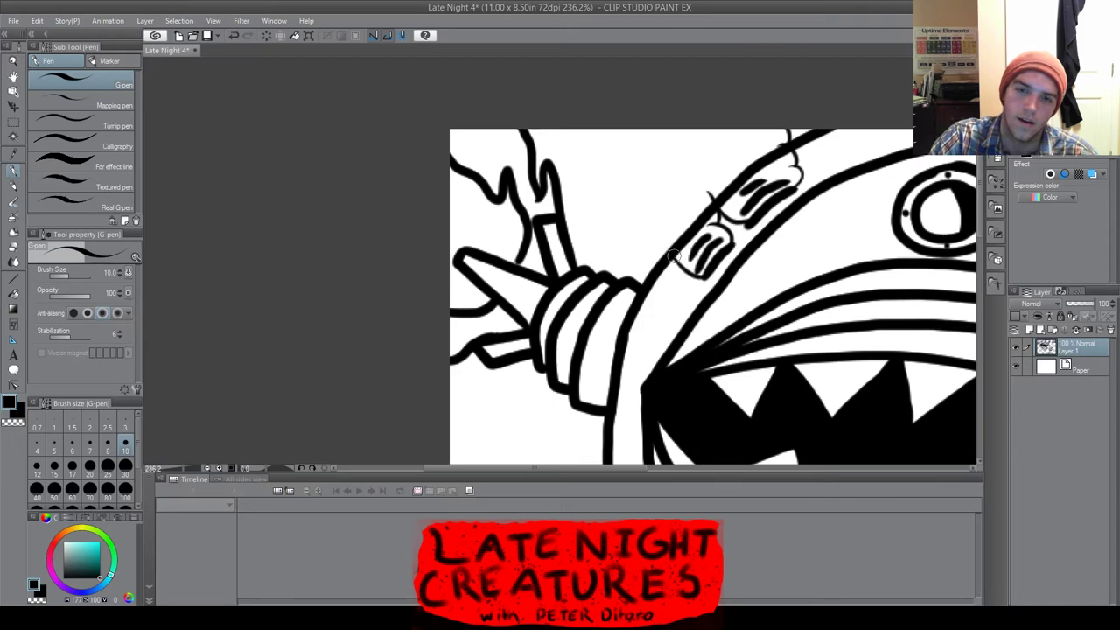
drag(674, 255, 628, 206)
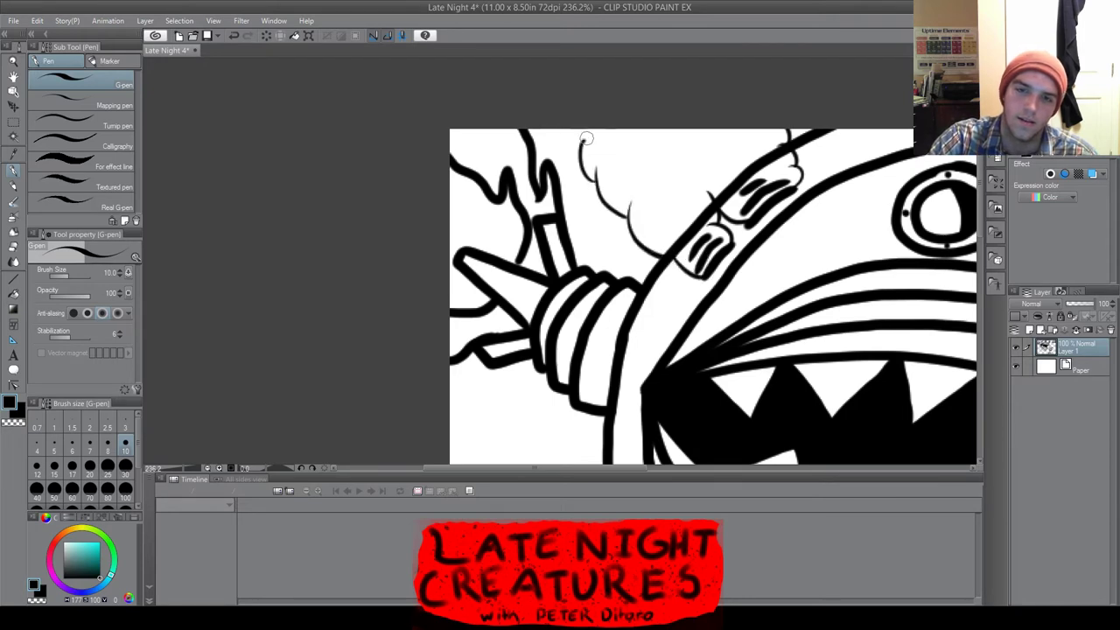
Erase the monster's thick head outline where it crosses the two feet and the furry shape
scroll(721, 133, up, 3)
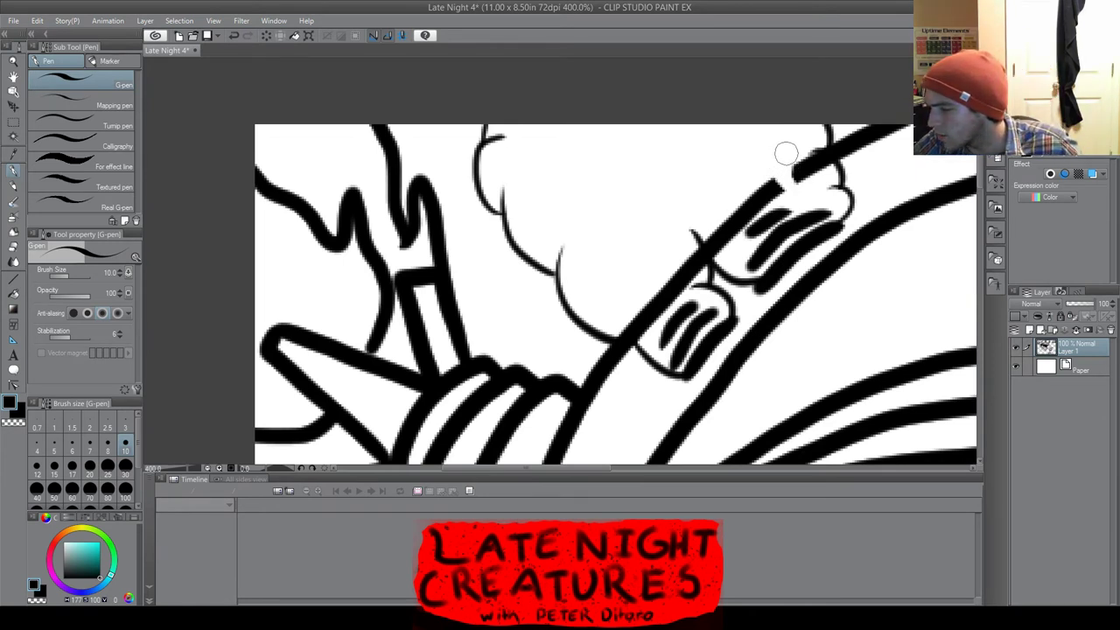
mouse_move(799, 163)
mouse_down()
mouse_move(791, 136)
mouse_move(816, 155)
mouse_up()
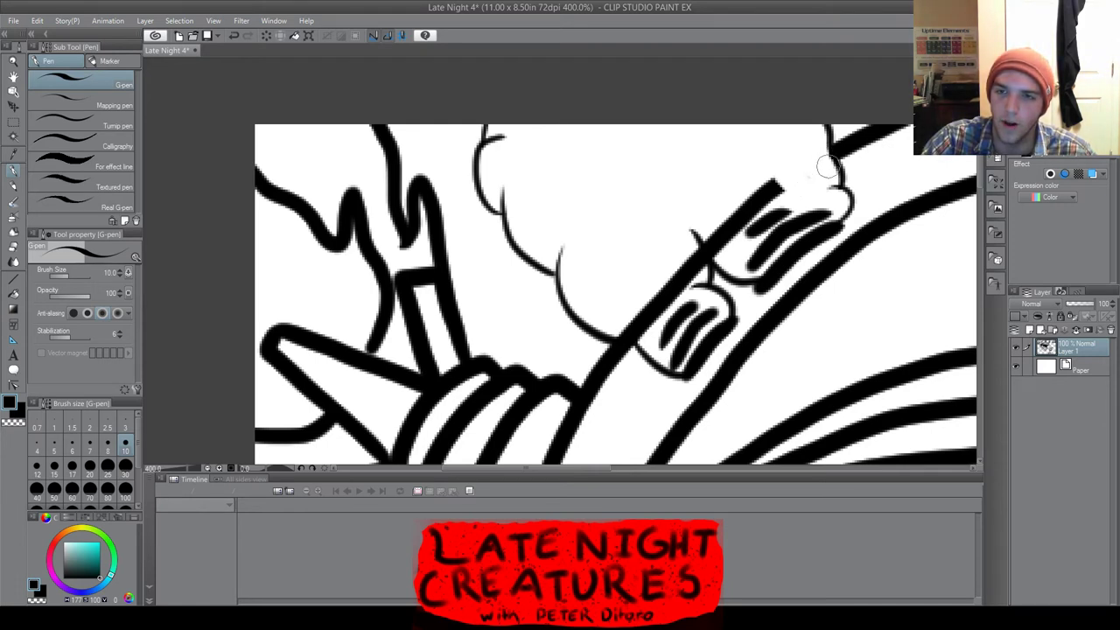
mouse_move(788, 193)
mouse_down()
mouse_move(760, 199)
mouse_move(782, 198)
mouse_move(738, 212)
mouse_move(741, 230)
mouse_move(712, 226)
mouse_move(719, 252)
mouse_move(696, 241)
mouse_move(700, 266)
mouse_move(676, 274)
mouse_move(685, 260)
mouse_move(621, 327)
mouse_move(643, 334)
mouse_move(695, 272)
mouse_move(652, 319)
mouse_up()
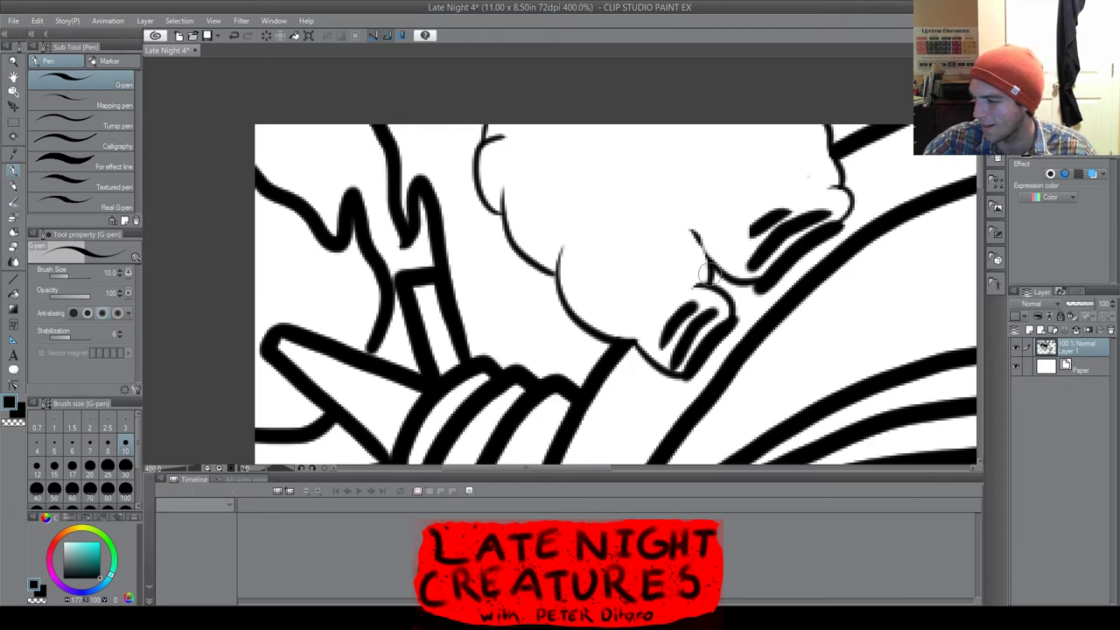
Thicken the thin contour lines where the two feet meet
scroll(688, 280, up, 1)
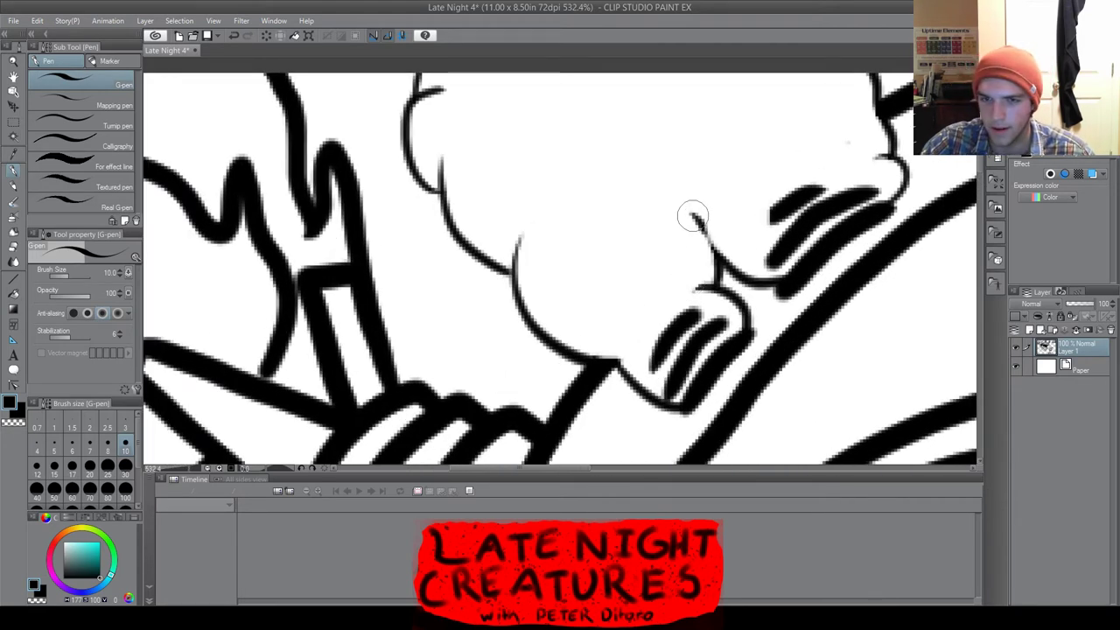
mouse_move(692, 210)
mouse_down()
mouse_move(724, 259)
mouse_move(792, 289)
mouse_up()
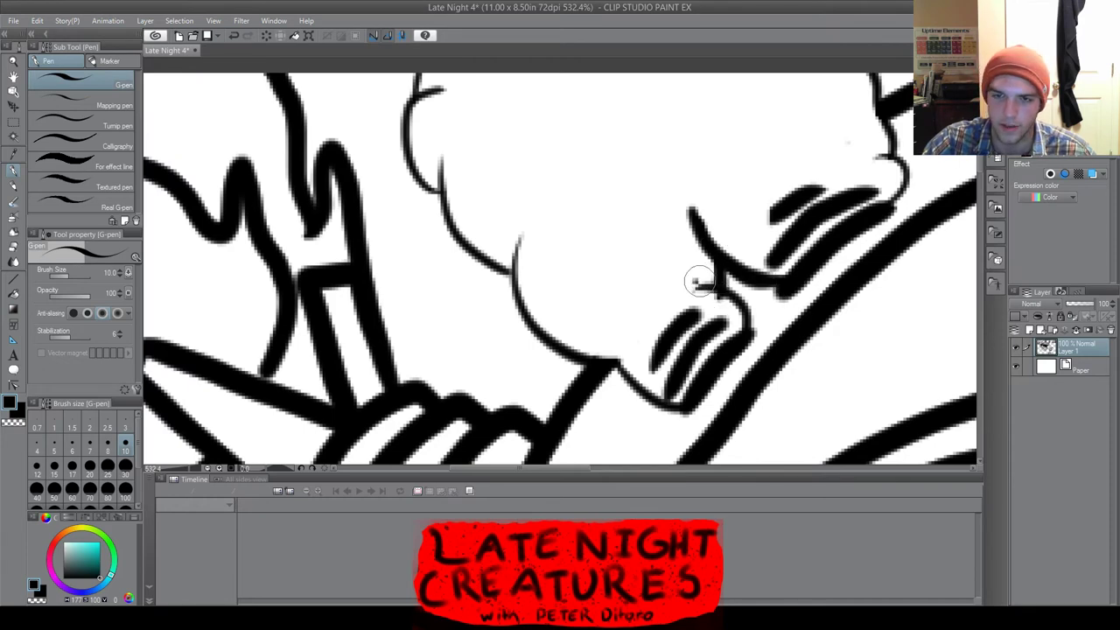
scroll(799, 274, down, 2)
scroll(856, 220, down, 7)
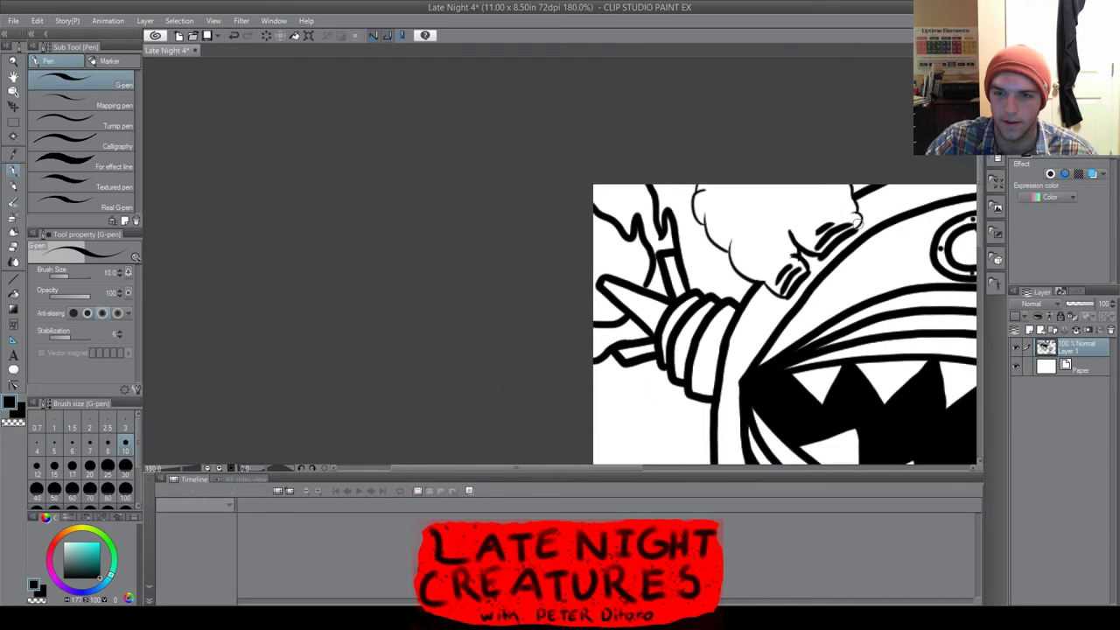
Extend the scalloped fur contour upward between the two legs and add short fur strokes along it
scroll(804, 215, up, 6)
mouse_move(814, 250)
mouse_down()
mouse_move(804, 212)
mouse_move(791, 228)
mouse_move(770, 205)
mouse_up()
scroll(776, 219, down, 4)
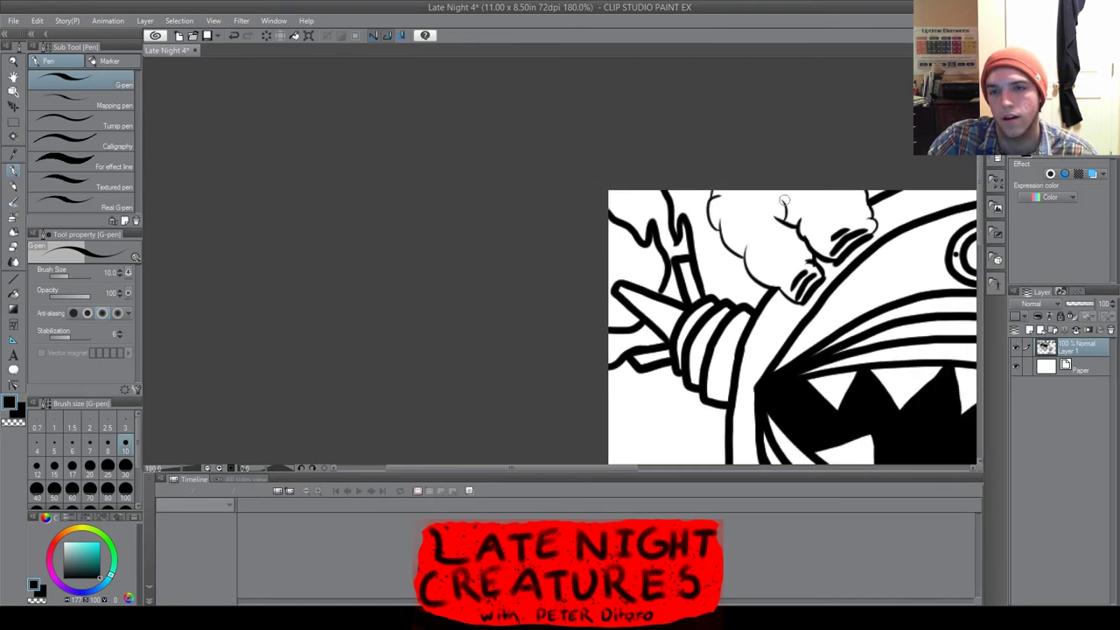
scroll(839, 221, up, 1)
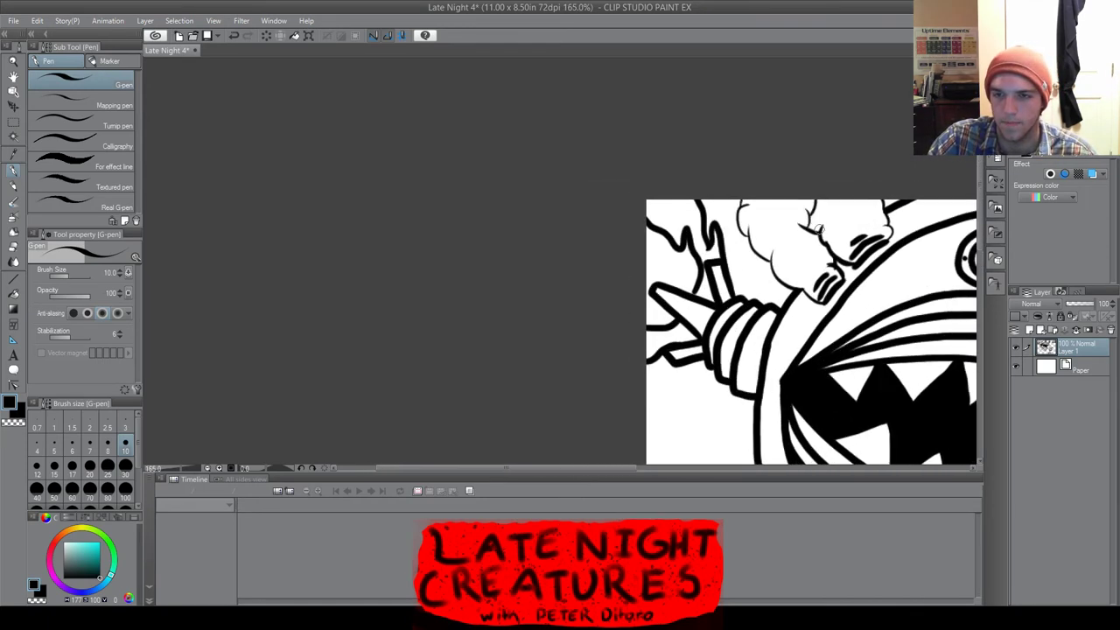
scroll(828, 218, down, 2)
scroll(857, 210, up, 4)
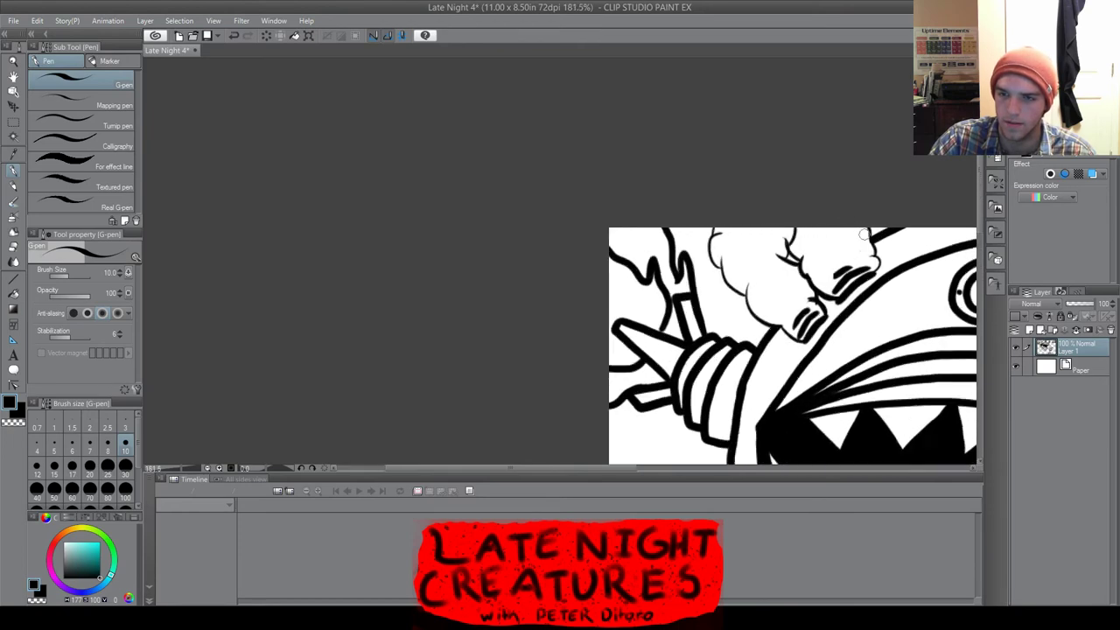
scroll(866, 242, up, 1)
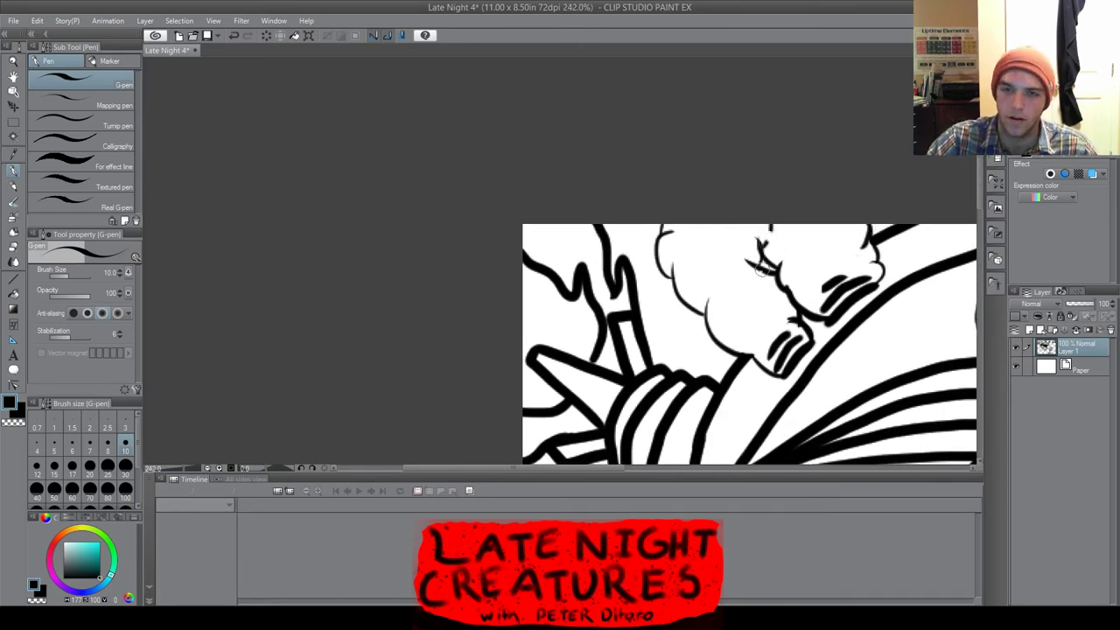
Draw a peaked canopy with jagged edges and a thick centre line beside the robot bird, running off the nearby page edge
scroll(759, 267, down, 6)
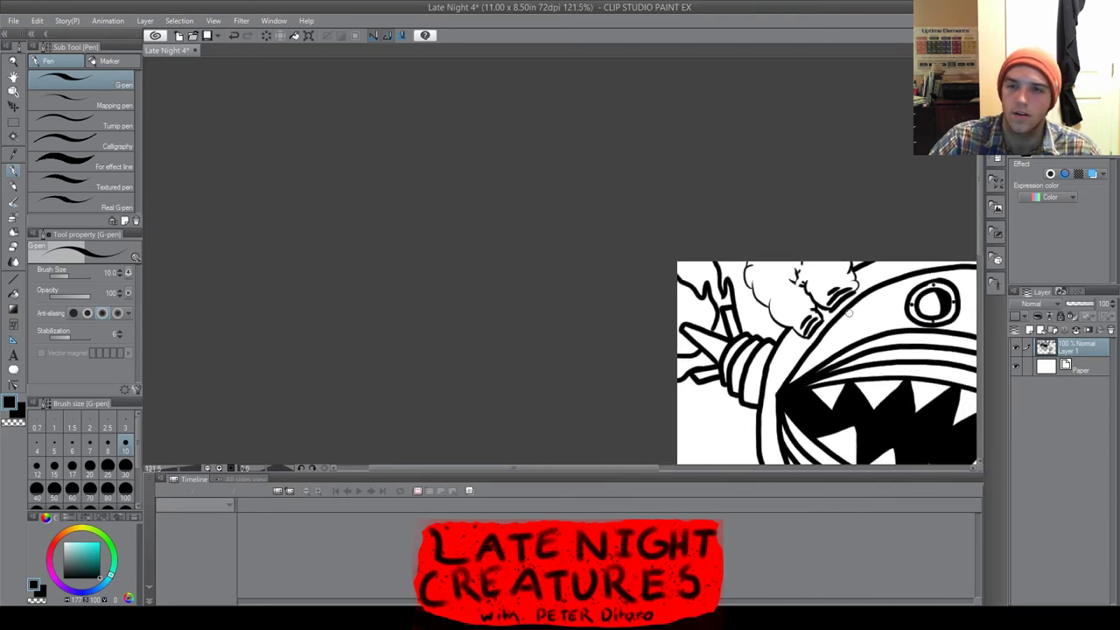
drag(979, 236, 979, 282)
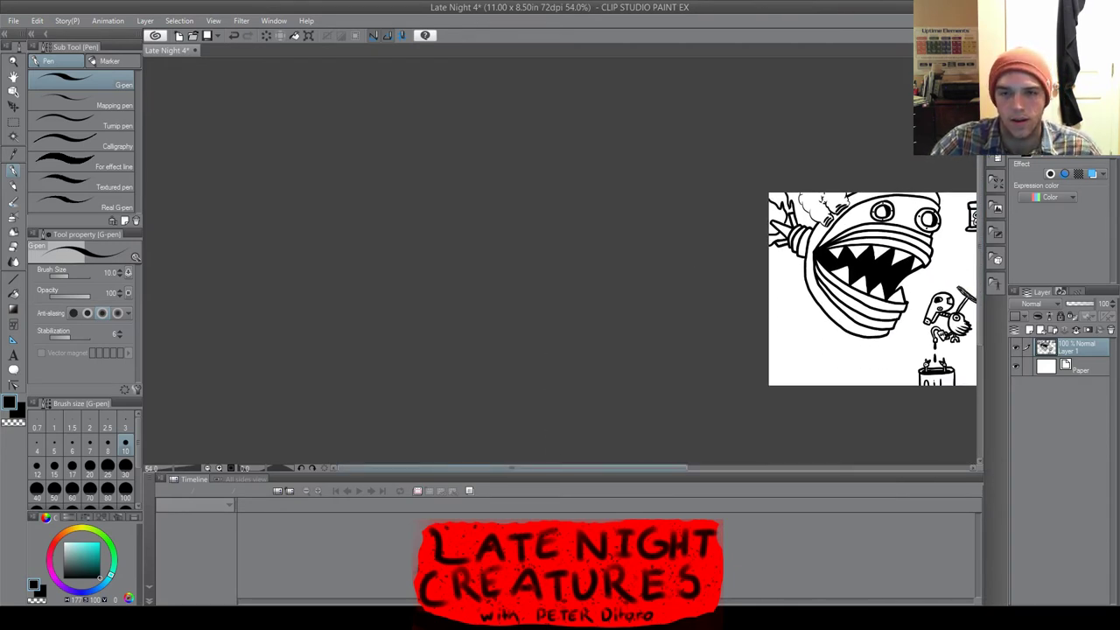
drag(563, 468, 776, 400)
scroll(601, 386, up, 4)
scroll(758, 254, up, 2)
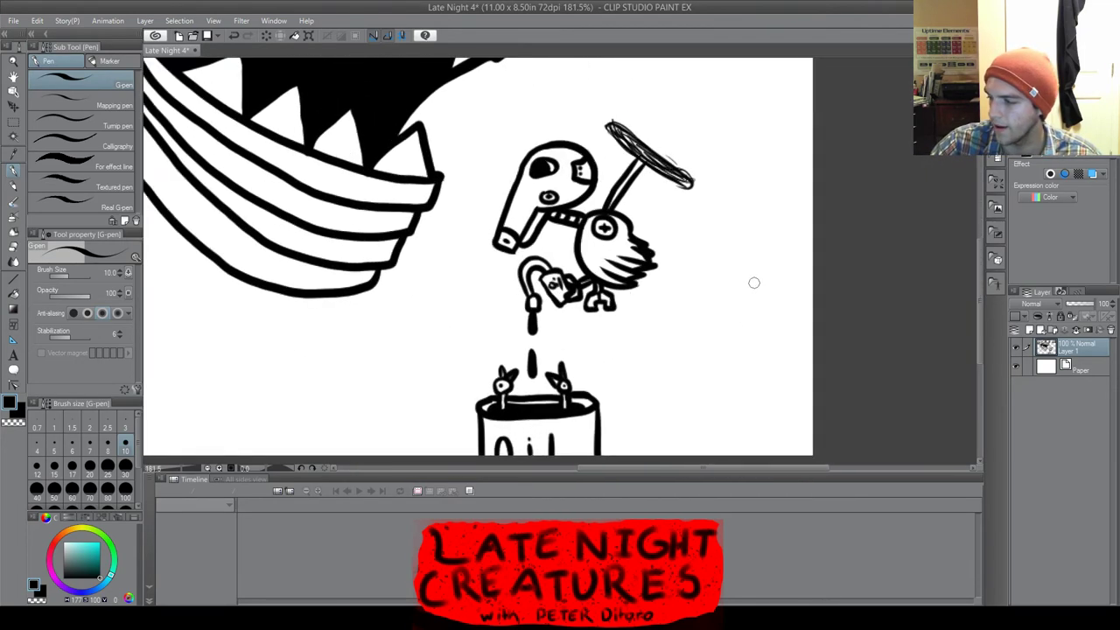
scroll(752, 284, up, 1)
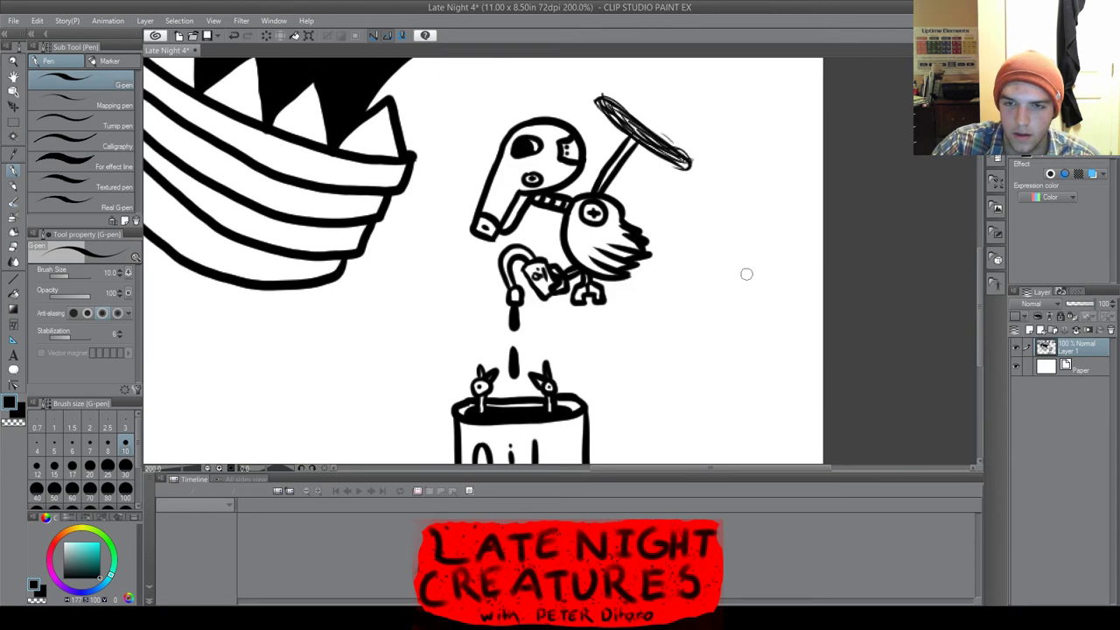
scroll(755, 320, up, 4)
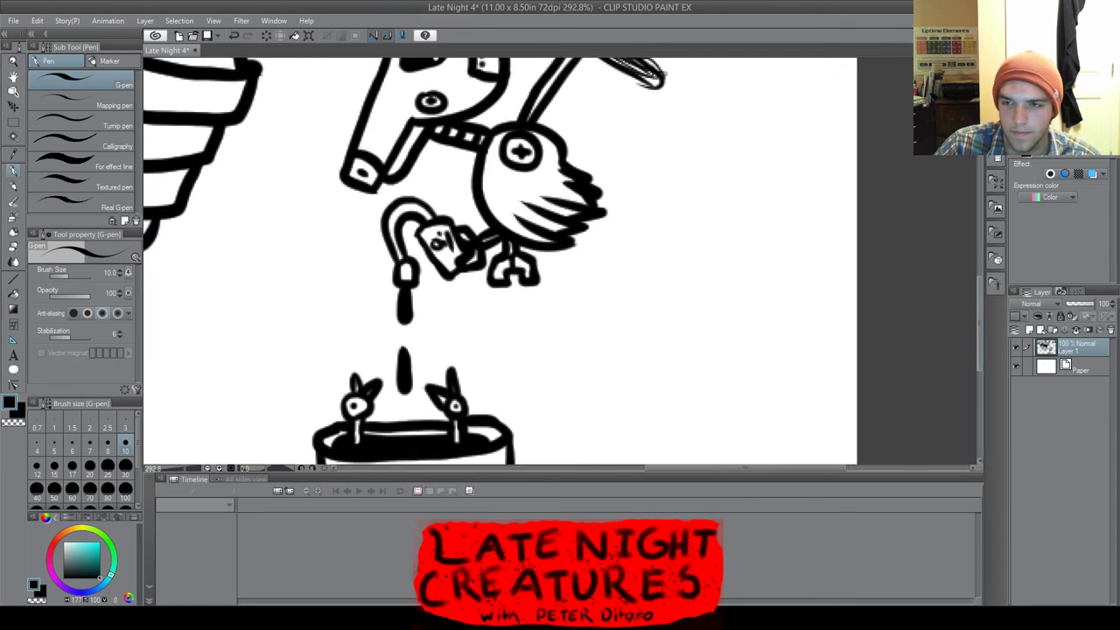
drag(979, 297, 979, 326)
scroll(788, 297, up, 1)
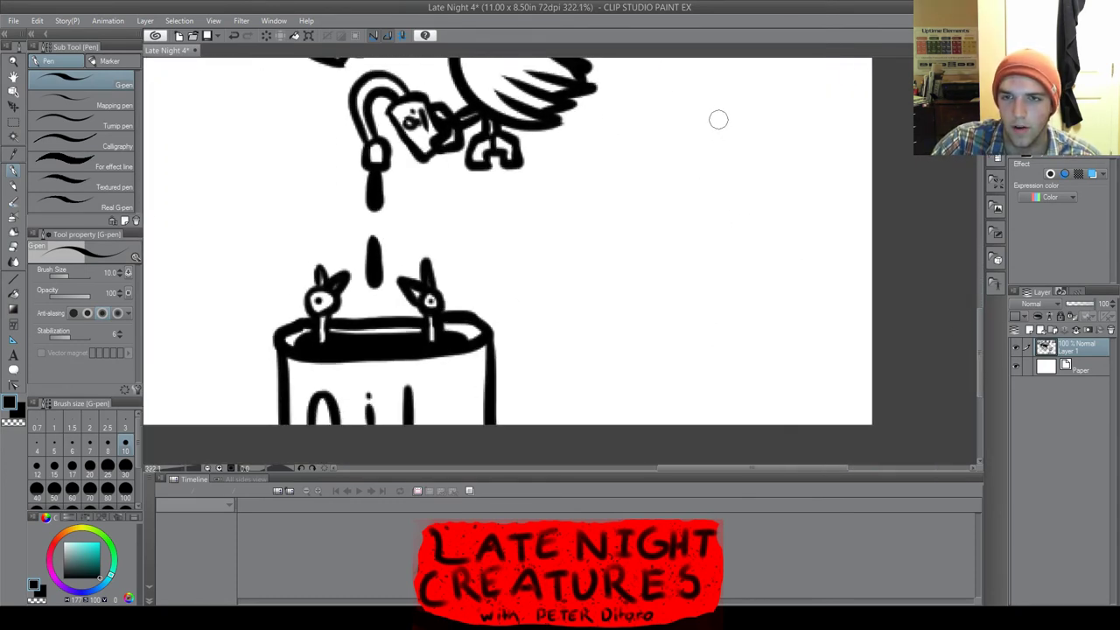
mouse_move(738, 104)
mouse_down()
mouse_move(682, 146)
mouse_move(699, 166)
mouse_move(694, 155)
mouse_move(670, 175)
mouse_move(681, 187)
mouse_move(664, 212)
mouse_move(666, 256)
mouse_move(729, 249)
mouse_move(733, 227)
mouse_move(751, 237)
mouse_move(756, 195)
mouse_move(768, 196)
mouse_move(759, 192)
mouse_move(770, 194)
mouse_move(779, 162)
mouse_move(788, 86)
mouse_move(741, 97)
mouse_move(778, 85)
mouse_move(854, 136)
mouse_up()
mouse_move(785, 89)
mouse_down()
mouse_move(785, 171)
mouse_move(810, 162)
mouse_move(802, 195)
mouse_move(821, 188)
mouse_move(815, 238)
mouse_move(850, 238)
mouse_move(858, 268)
mouse_move(850, 239)
mouse_move(885, 263)
mouse_up()
key(ctrl+z)
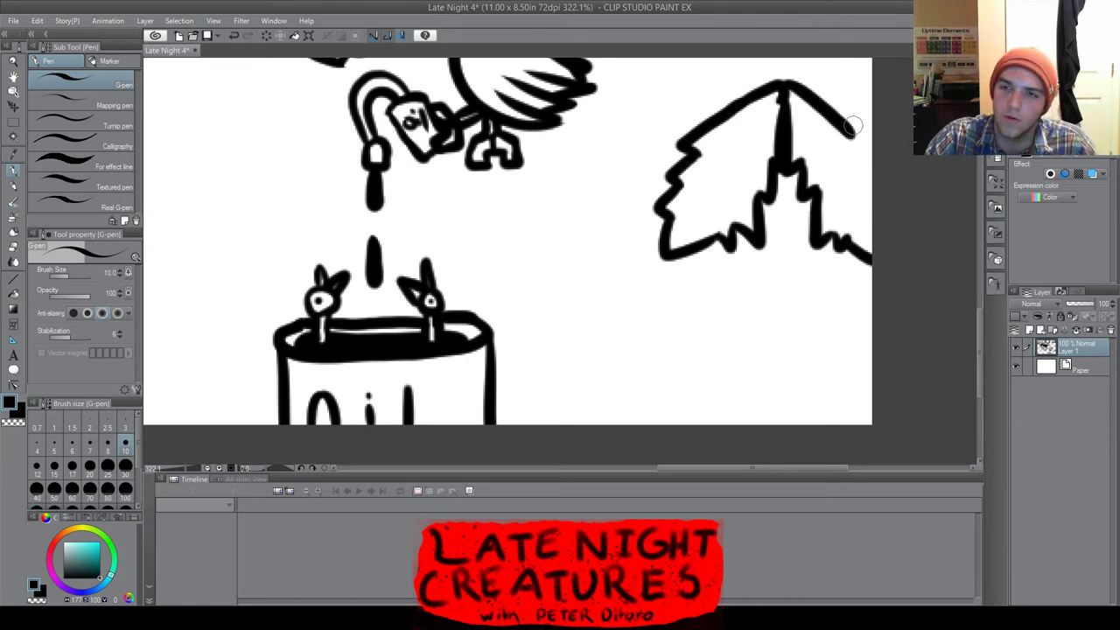
mouse_move(853, 127)
mouse_down()
mouse_move(858, 157)
mouse_move(872, 188)
mouse_up()
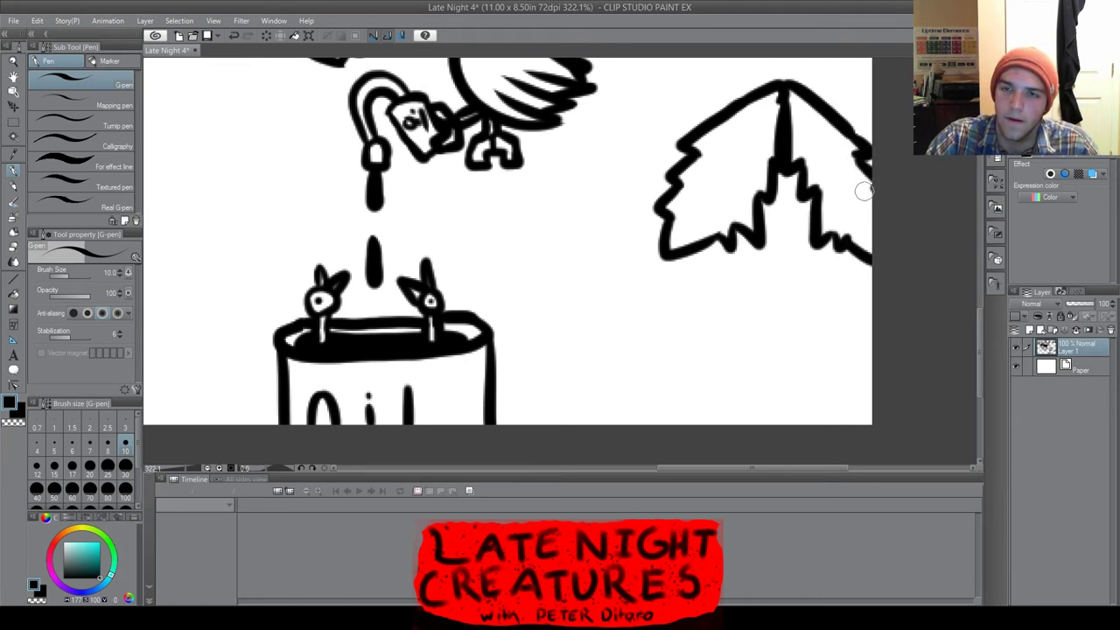
Draw a small looped knob on the peak of the jagged canopy
scroll(767, 182, up, 2)
scroll(775, 179, down, 4)
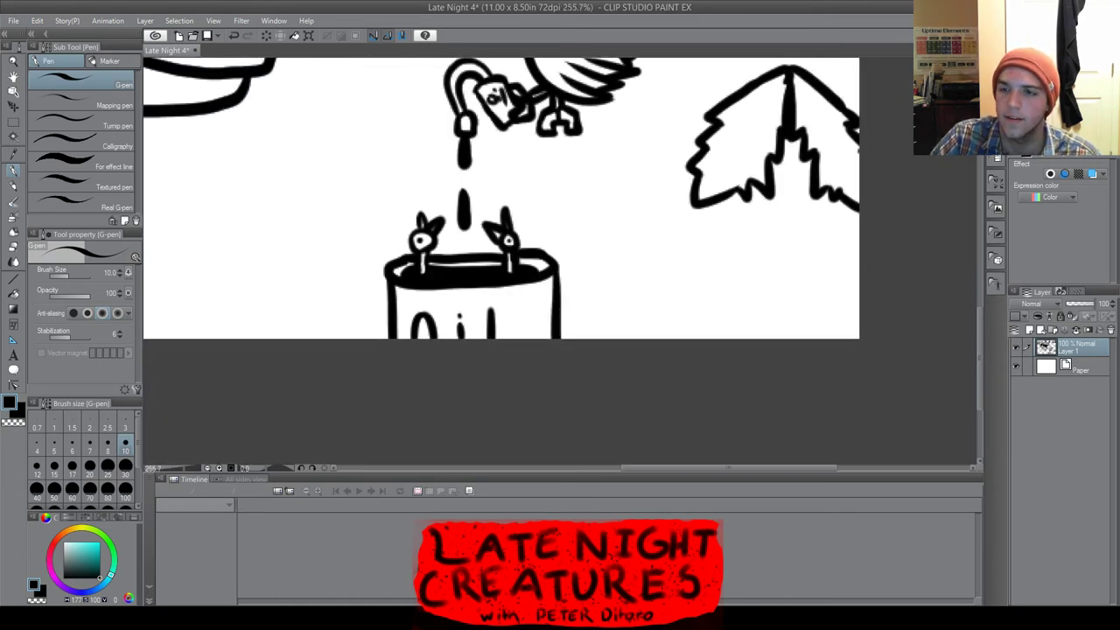
scroll(770, 140, up, 3)
mouse_move(758, 150)
mouse_down()
mouse_move(758, 108)
mouse_move(763, 146)
mouse_up()
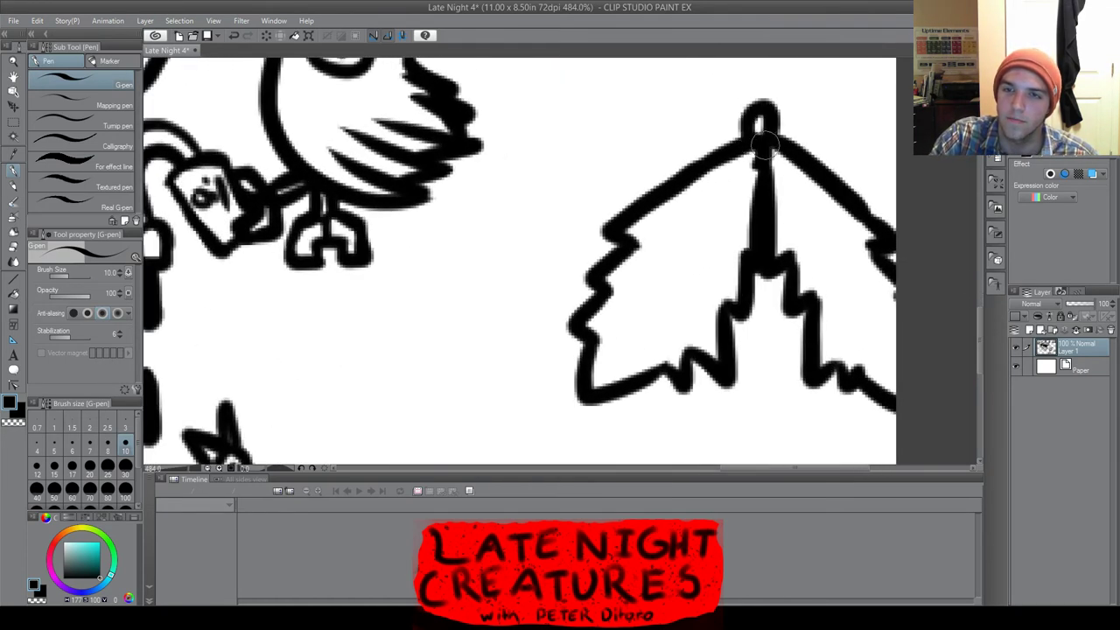
Draw two long vertical trunk lines from the canopy's centre down to the lower page edge
scroll(836, 211, down, 4)
drag(978, 310, 978, 341)
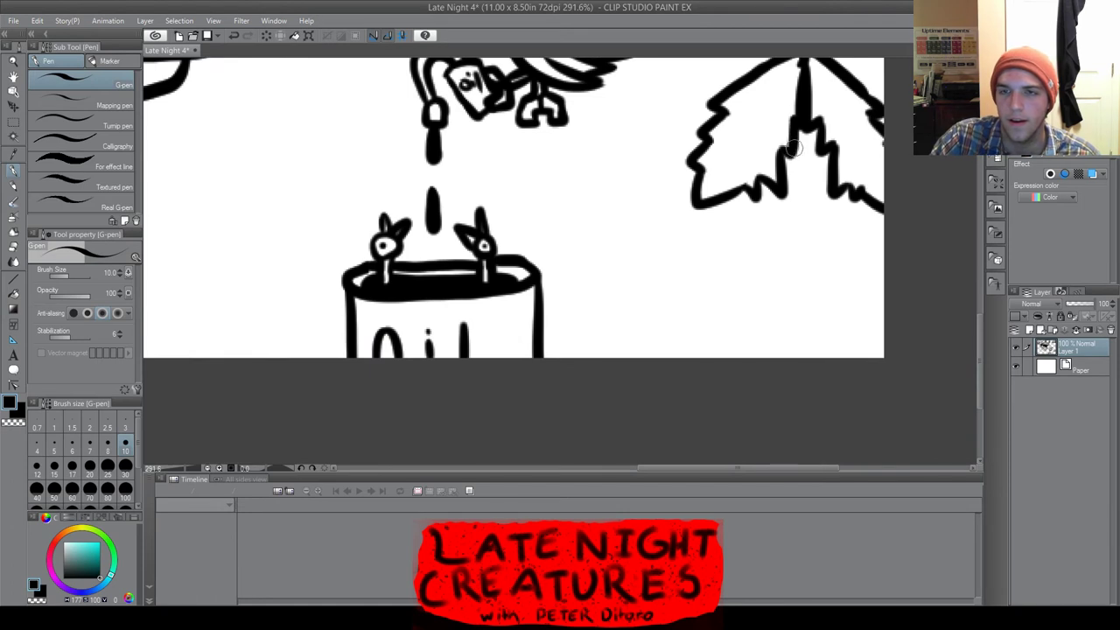
drag(790, 153, 793, 401)
key(ctrl+z)
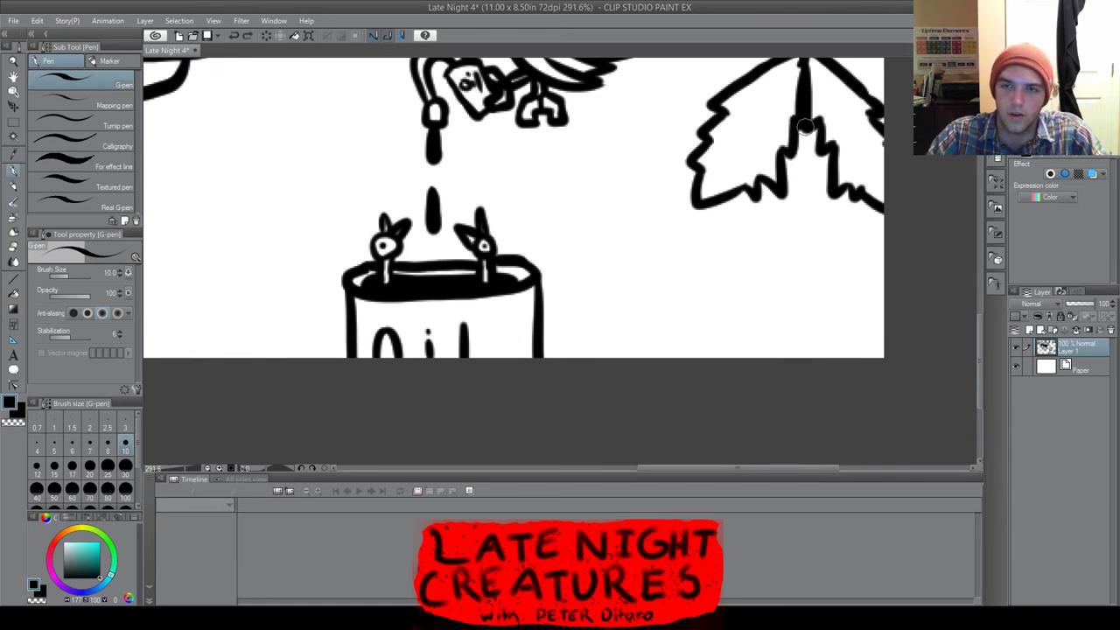
drag(796, 132, 788, 414)
drag(821, 166, 826, 351)
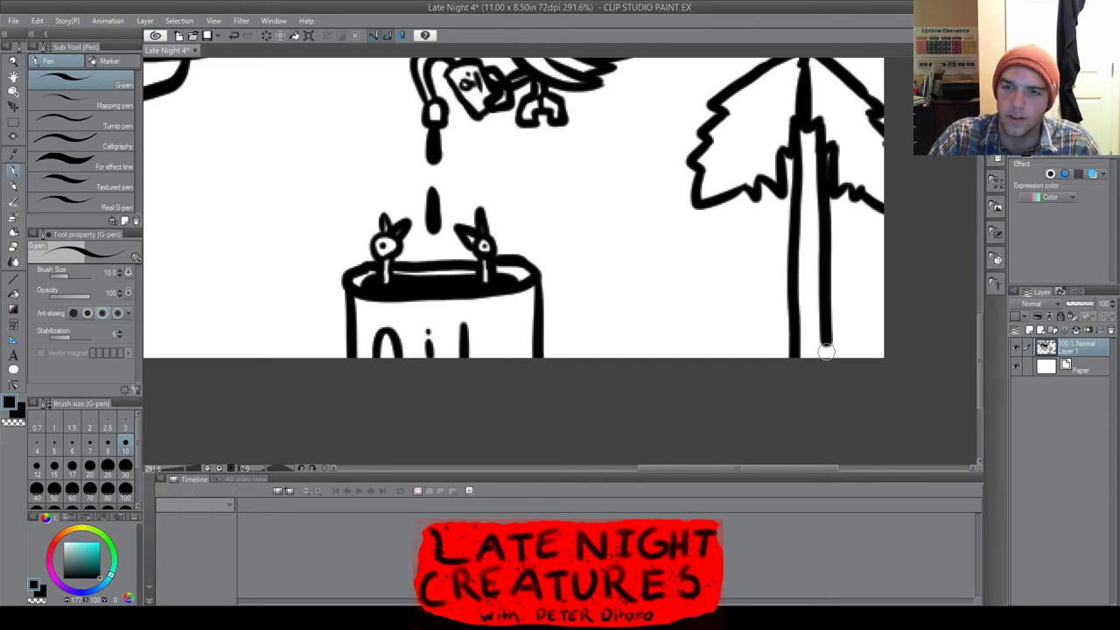
Draw a hexagonal nut with a dark centre hole under the canopy beside the trunk, with short vertical strokes above it
scroll(776, 229, up, 2)
scroll(803, 272, down, 1)
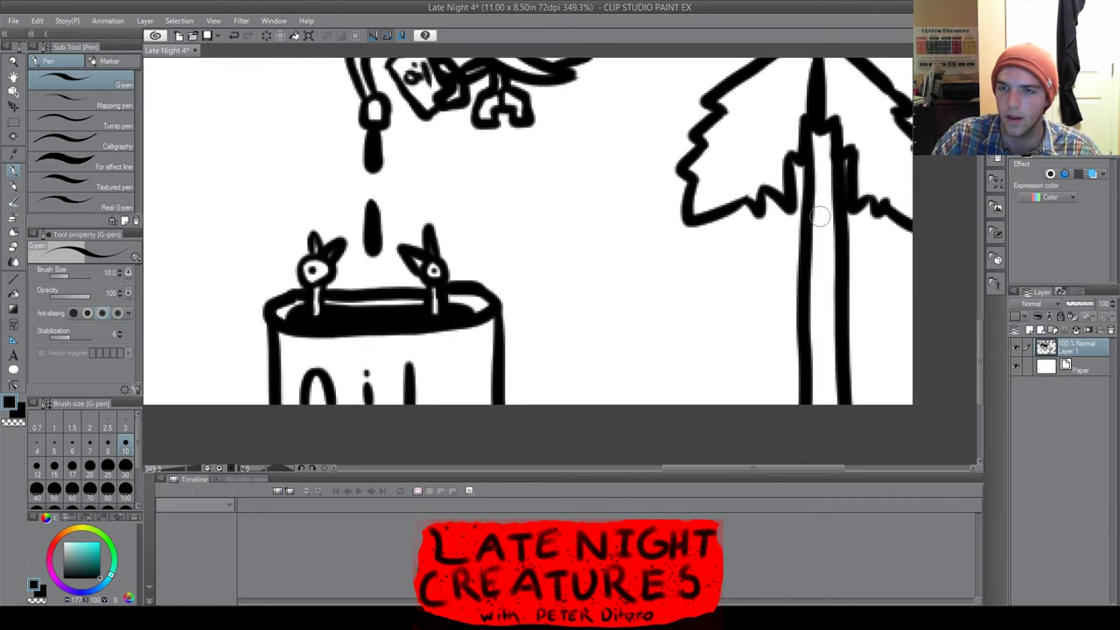
scroll(816, 143, up, 3)
scroll(811, 197, down, 6)
scroll(831, 235, up, 2)
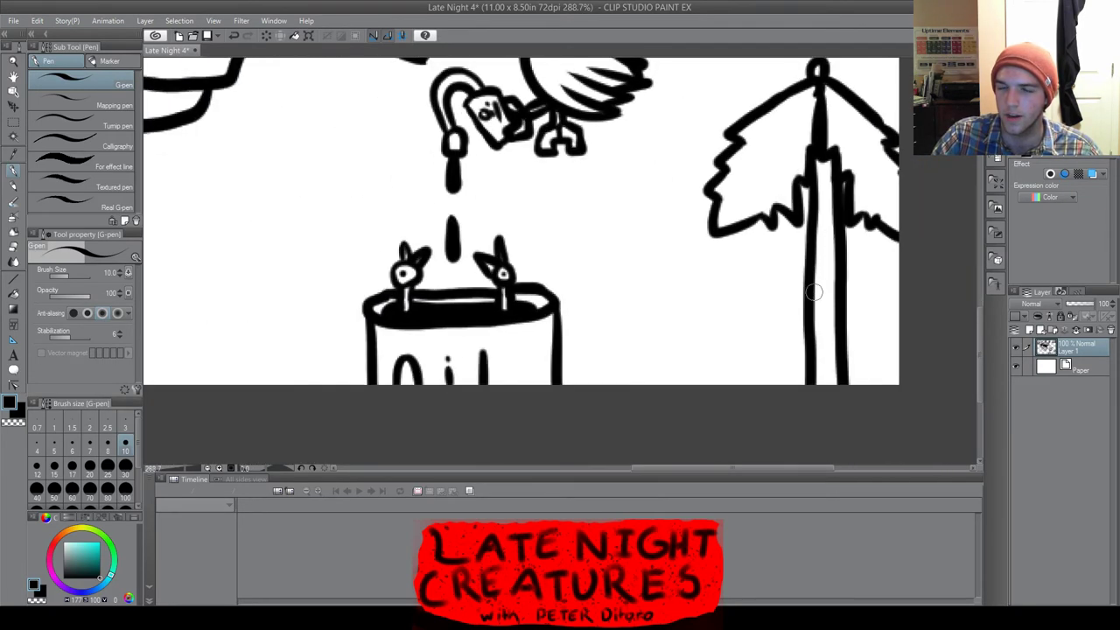
scroll(777, 215, up, 2)
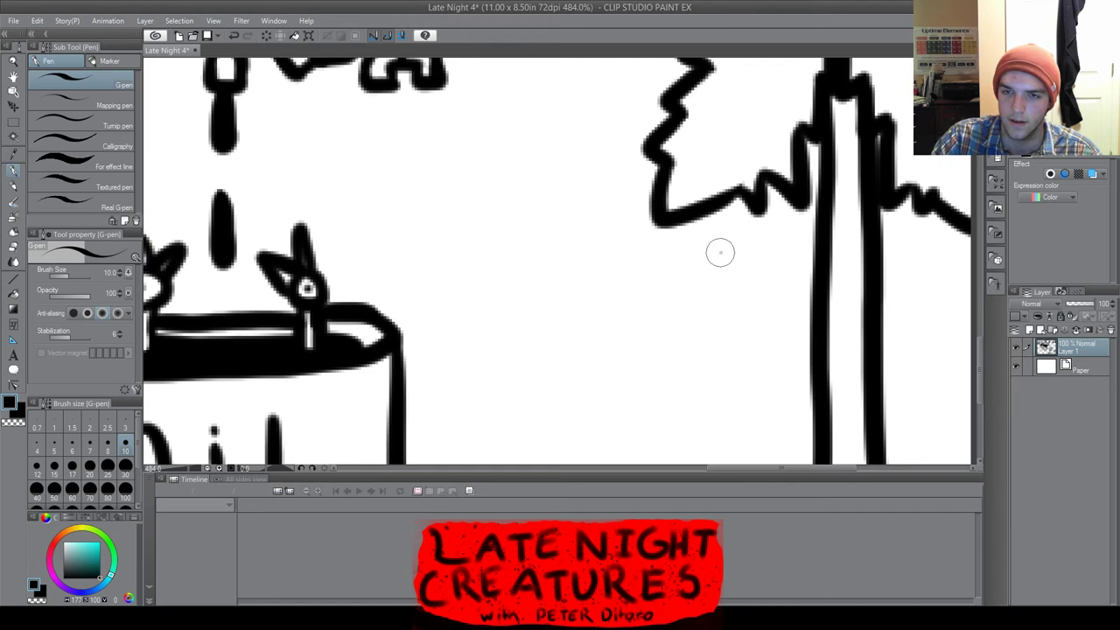
mouse_move(720, 253)
mouse_down()
mouse_move(778, 255)
mouse_move(795, 285)
mouse_move(700, 292)
mouse_move(694, 303)
mouse_move(729, 344)
mouse_move(778, 343)
mouse_move(807, 295)
mouse_up()
scroll(744, 279, up, 2)
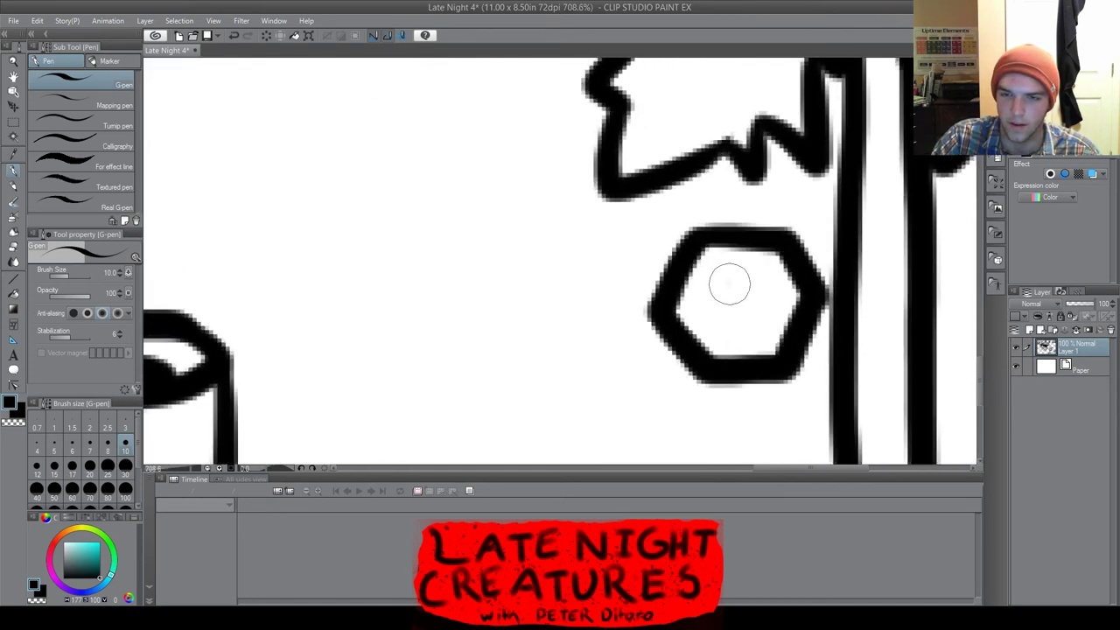
mouse_move(730, 285)
mouse_down()
mouse_move(741, 319)
mouse_move(735, 280)
mouse_up()
scroll(735, 289, down, 2)
mouse_move(734, 219)
mouse_down()
mouse_move(734, 245)
mouse_move(761, 247)
mouse_up()
scroll(754, 272, down, 2)
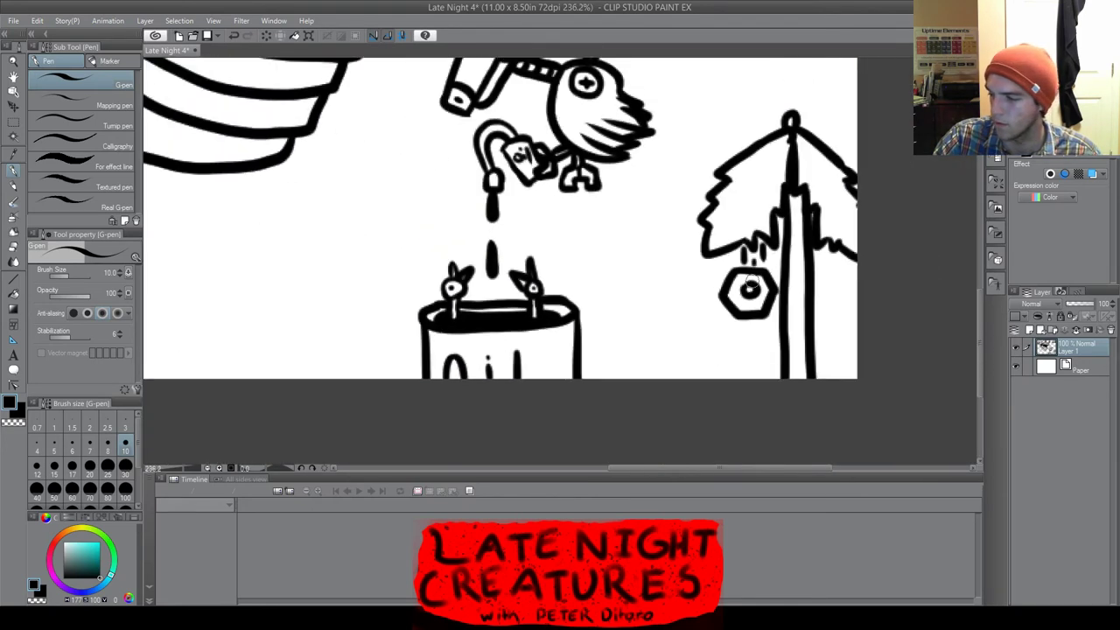
Draw a second hexagonal nut on the trunk's other side, cropped by the lower page corner
scroll(705, 258, down, 2)
scroll(798, 328, up, 3)
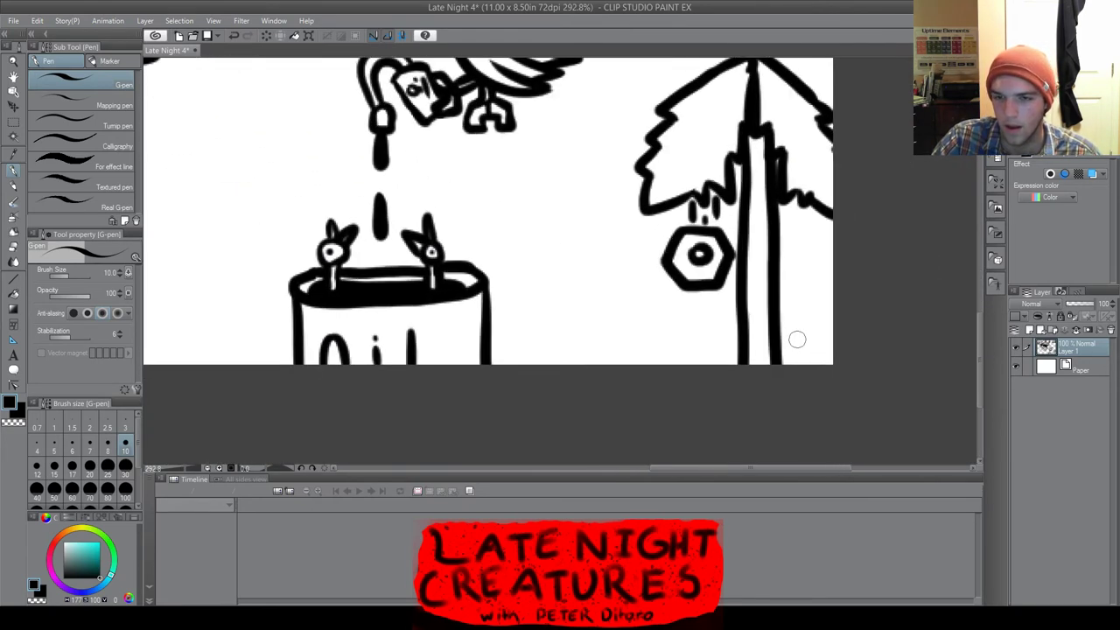
mouse_move(796, 338)
mouse_down()
mouse_move(834, 358)
mouse_move(794, 337)
mouse_move(780, 370)
mouse_move(823, 352)
mouse_up()
Outline a small creature with an oval head and rounded body on the canopy, adding a curved tail topped by three short spark lines
scroll(802, 354, up, 2)
scroll(804, 341, down, 1)
drag(980, 385, 980, 350)
scroll(792, 237, up, 5)
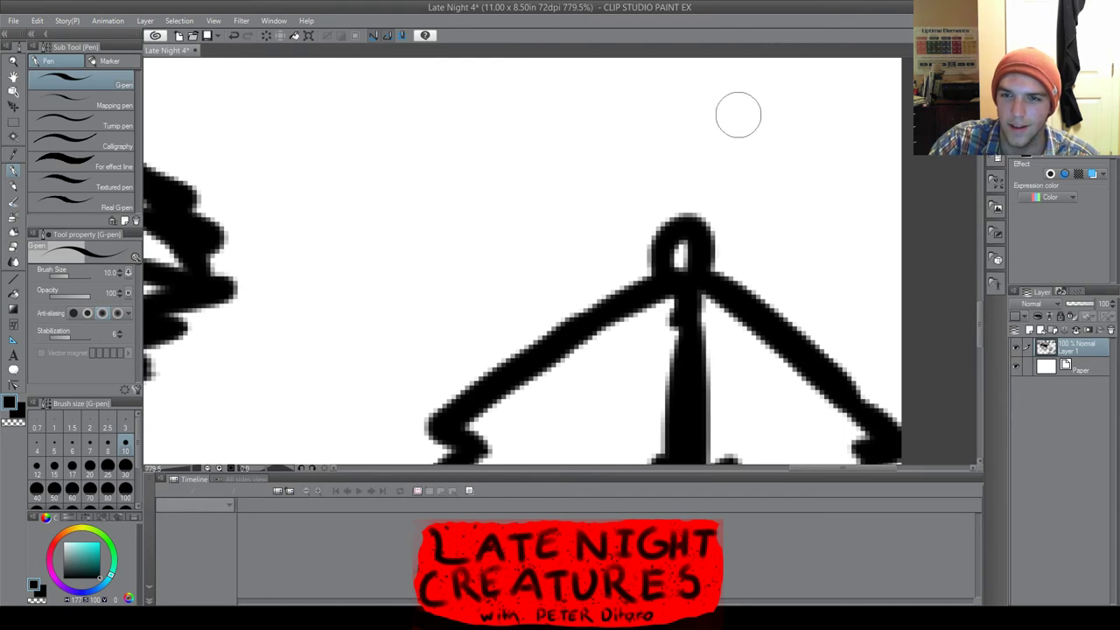
mouse_move(738, 108)
mouse_down()
mouse_move(729, 172)
mouse_move(784, 182)
mouse_move(776, 128)
mouse_move(769, 134)
mouse_move(805, 174)
mouse_move(759, 197)
mouse_move(735, 194)
mouse_move(747, 187)
mouse_move(736, 256)
mouse_move(759, 301)
mouse_move(804, 309)
mouse_move(845, 290)
mouse_move(837, 206)
mouse_up()
scroll(902, 328, up, 3)
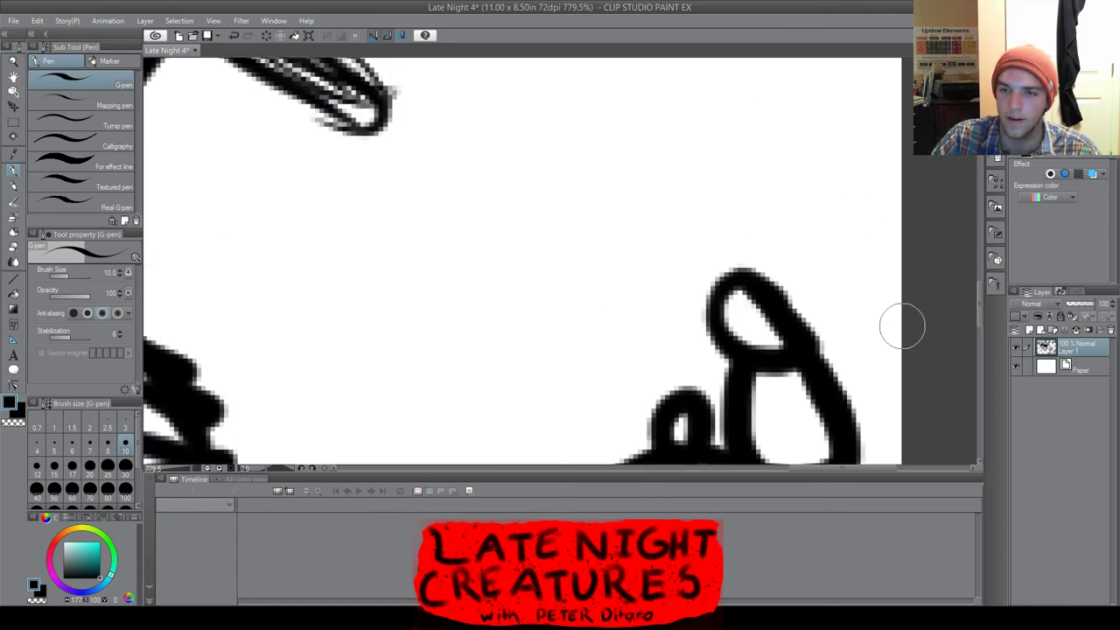
drag(854, 438, 925, 415)
mouse_move(903, 259)
mouse_down()
mouse_move(819, 245)
mouse_move(797, 165)
mouse_move(806, 114)
mouse_move(831, 133)
mouse_move(753, 123)
mouse_up()
Dot the small creature's eye and add a detail line across its body
scroll(735, 308, up, 2)
click(739, 302)
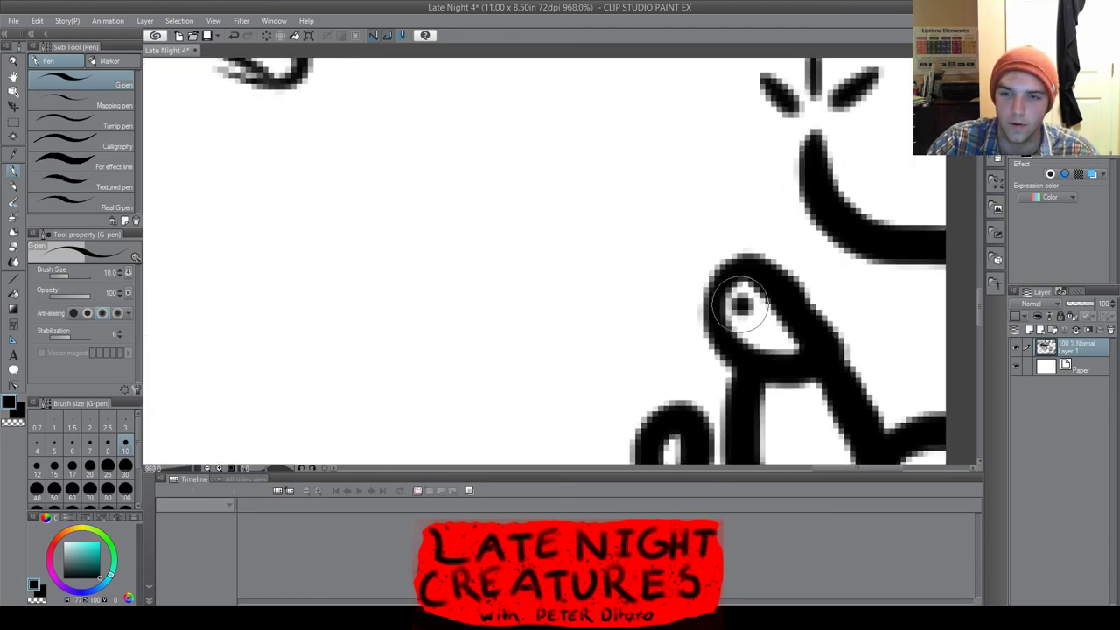
scroll(866, 288, down, 2)
scroll(814, 358, up, 1)
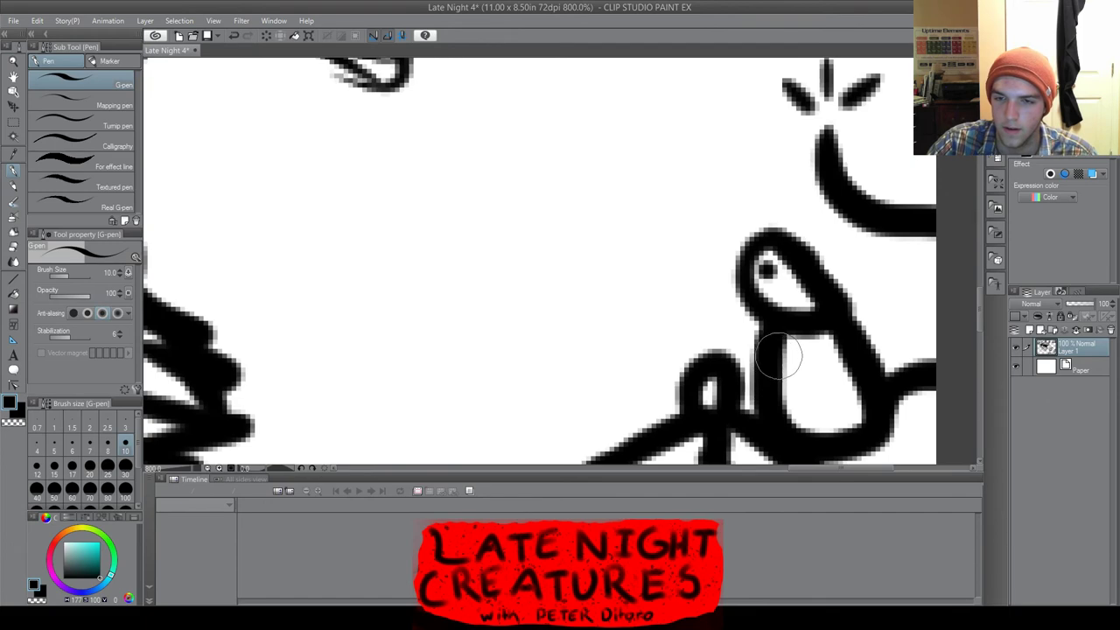
drag(761, 337, 875, 368)
Draw a long curved contour beneath the monster's jaw, sweeping from the side page edge to the lower edge near the oil drum
scroll(902, 355, down, 5)
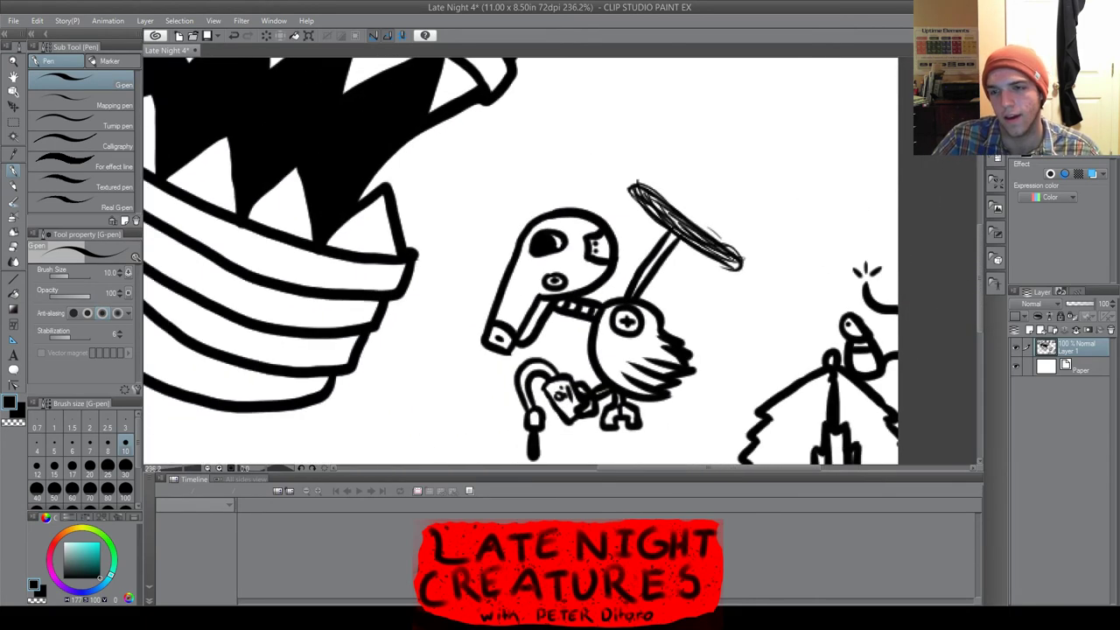
scroll(879, 304, down, 5)
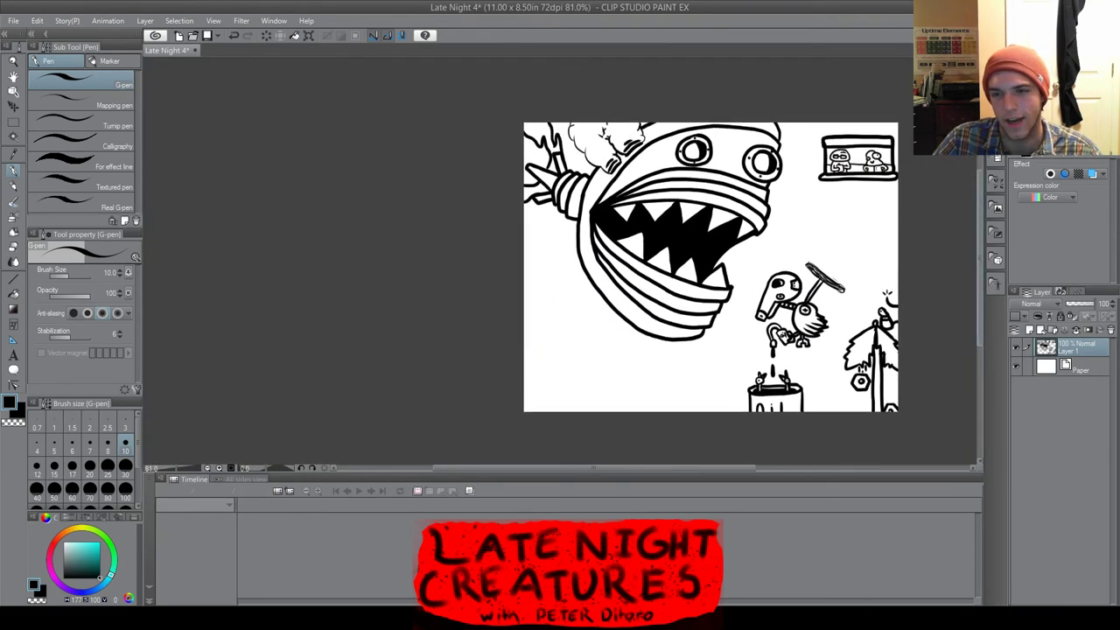
scroll(962, 321, down, 1)
scroll(641, 411, up, 2)
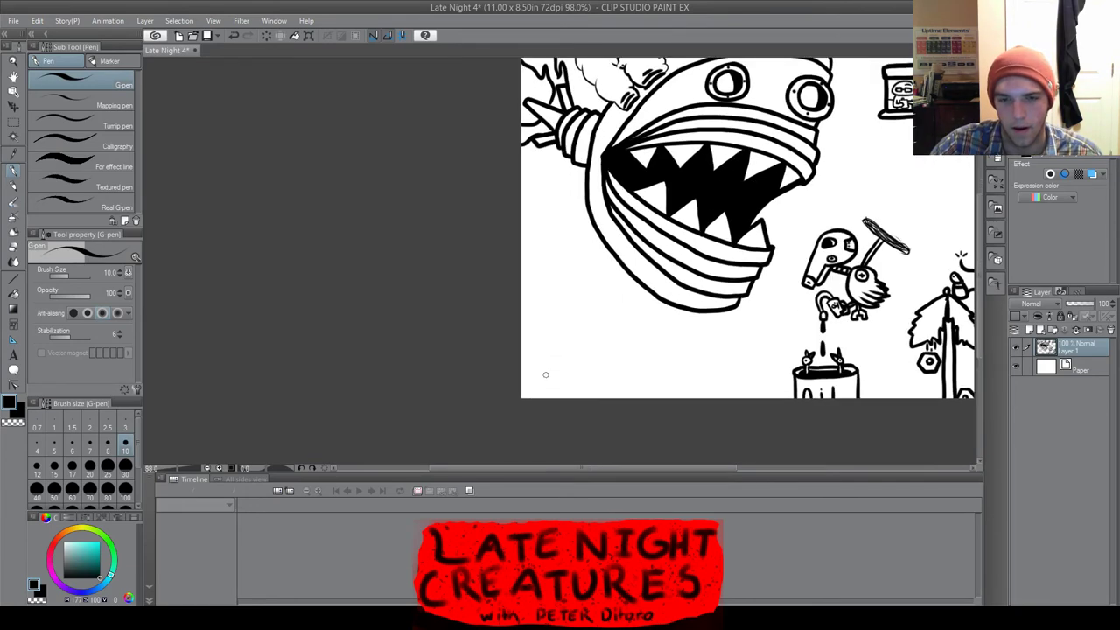
scroll(648, 451, right, 3)
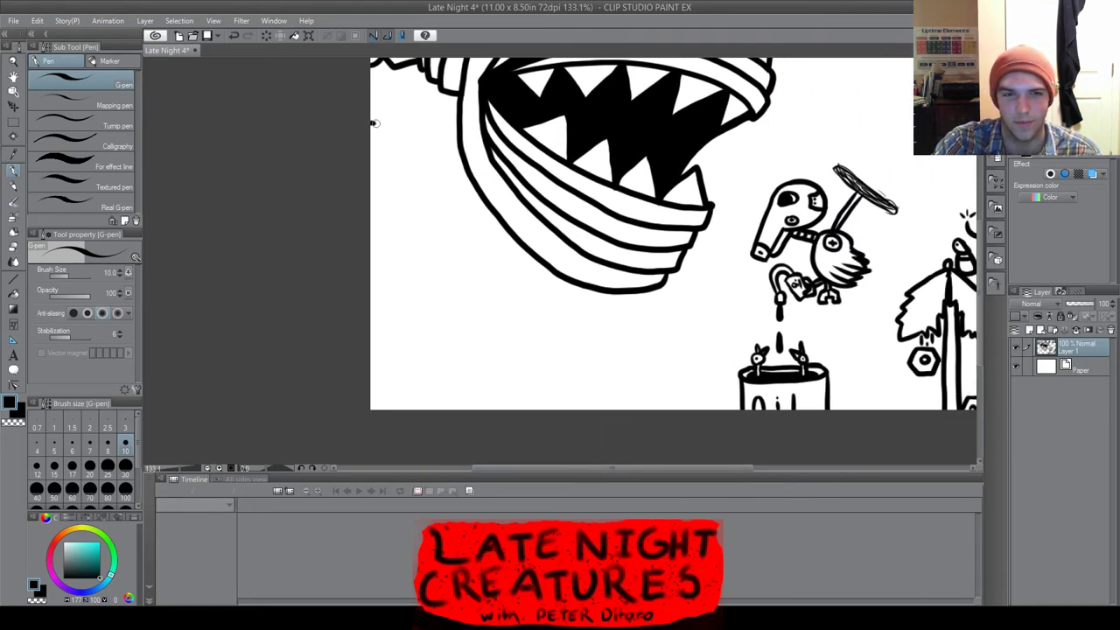
mouse_move(466, 218)
mouse_down()
mouse_move(523, 286)
mouse_move(618, 344)
mouse_up()
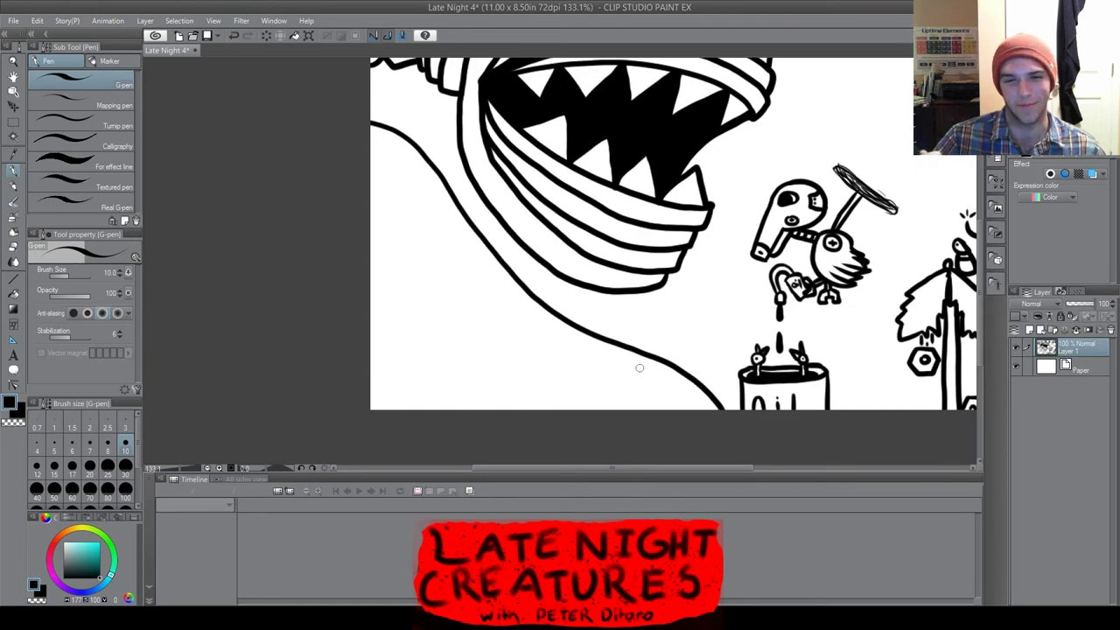
Draw a small wagon tub with a thick oval rim in the empty area below the long curved contour
scroll(432, 395, up, 5)
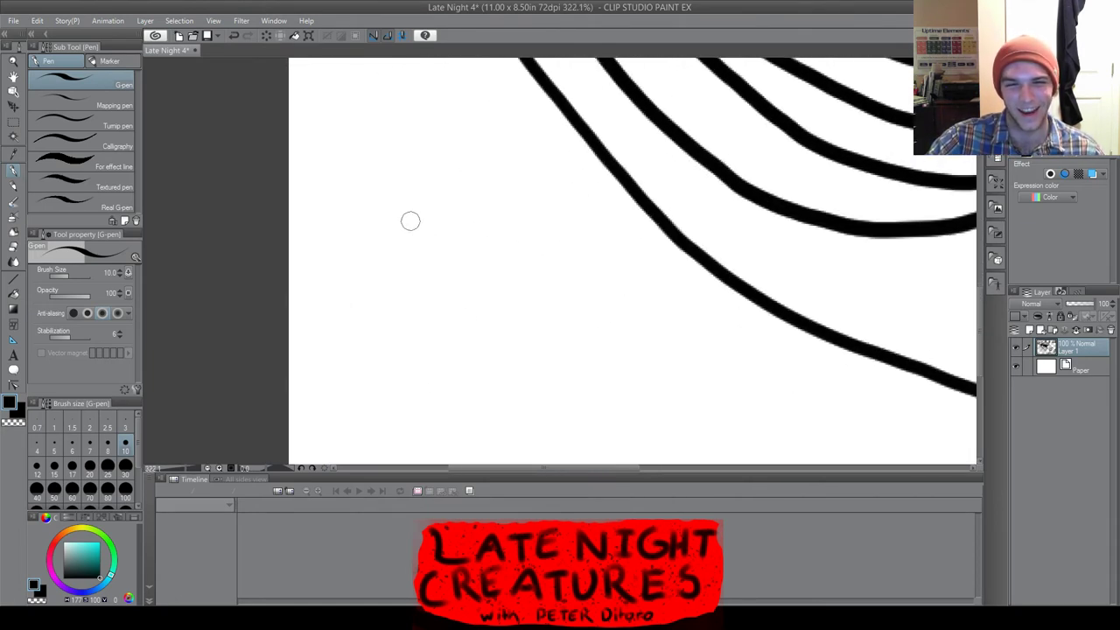
mouse_move(400, 217)
mouse_down()
mouse_move(519, 234)
mouse_move(519, 218)
mouse_move(463, 203)
mouse_move(412, 201)
mouse_move(400, 216)
mouse_move(423, 205)
mouse_move(515, 211)
mouse_move(560, 225)
mouse_move(613, 267)
mouse_up()
scroll(420, 231, up, 2)
scroll(696, 250, down, 2)
drag(979, 328, 979, 348)
scroll(689, 236, up, 2)
mouse_move(420, 90)
mouse_down()
mouse_move(412, 131)
mouse_move(416, 120)
mouse_move(423, 169)
mouse_up()
key(ctrl+z)
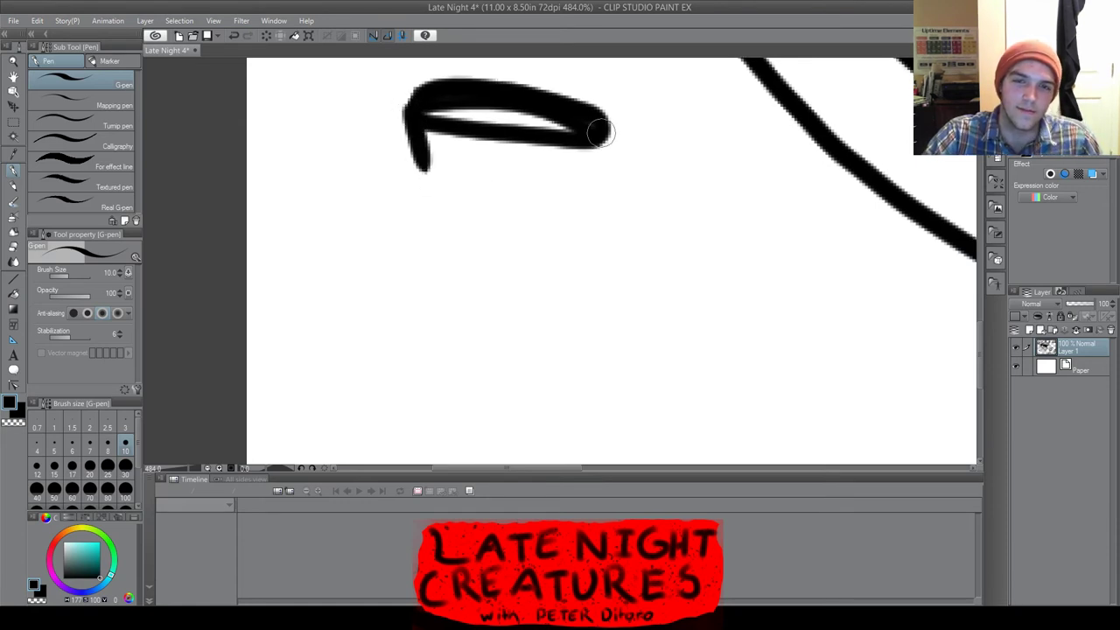
drag(604, 127, 616, 165)
mouse_move(421, 167)
mouse_down()
mouse_move(492, 190)
mouse_move(569, 184)
mouse_move(611, 171)
mouse_move(610, 140)
mouse_up()
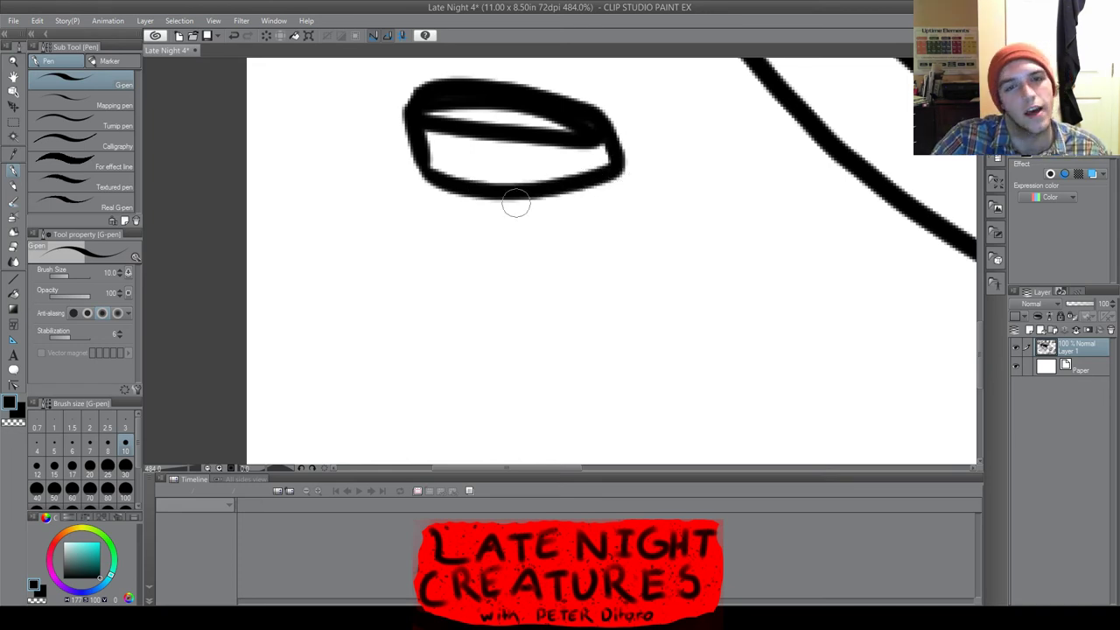
Draw two round wheels beneath the wagon tub
scroll(477, 206, up, 3)
mouse_move(418, 212)
mouse_down()
mouse_move(407, 222)
mouse_move(488, 260)
mouse_move(450, 213)
mouse_move(405, 229)
mouse_up()
mouse_move(632, 212)
mouse_down()
mouse_move(621, 238)
mouse_move(681, 270)
mouse_move(702, 231)
mouse_move(646, 189)
mouse_up()
scroll(464, 196, down, 1)
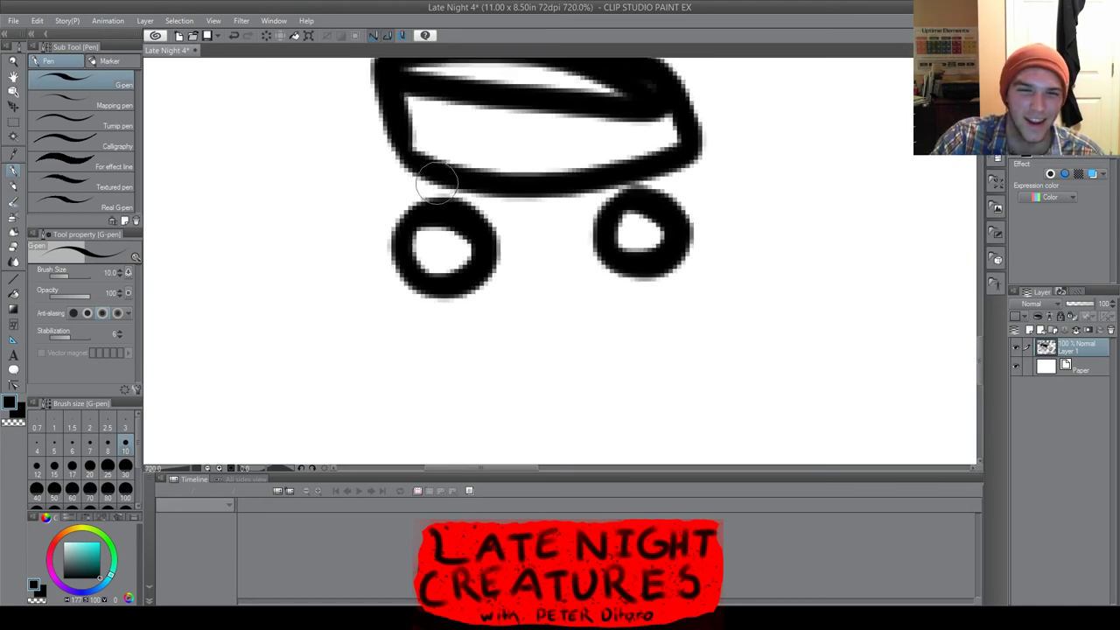
Connect both wheels to the wagon tub with short thick struts
drag(439, 179, 444, 201)
drag(634, 191, 636, 177)
scroll(602, 287, down, 3)
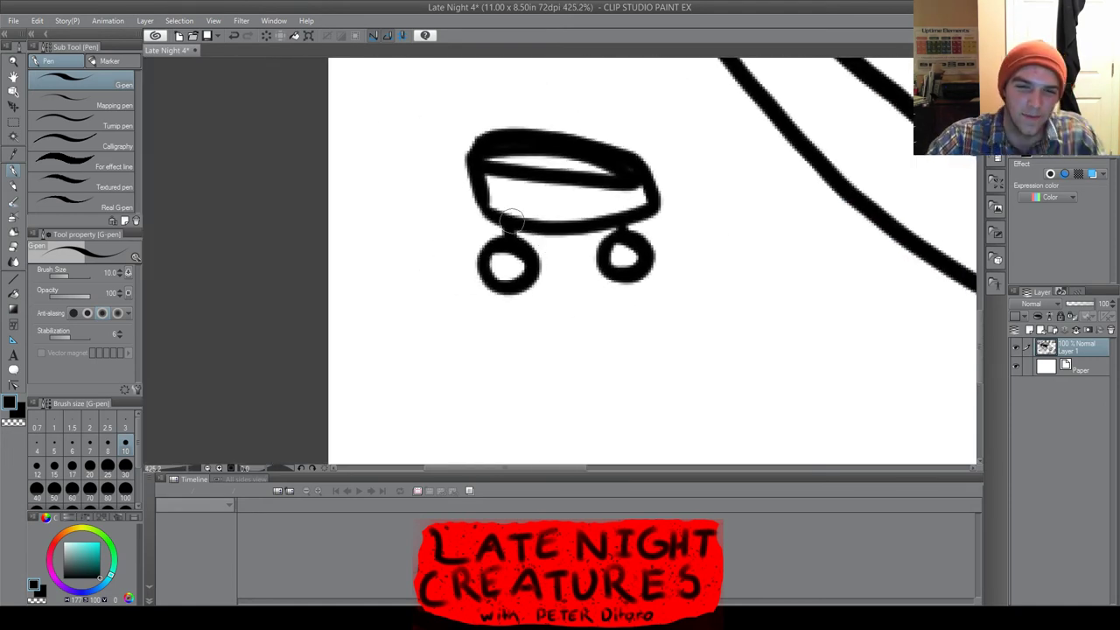
drag(506, 222, 521, 236)
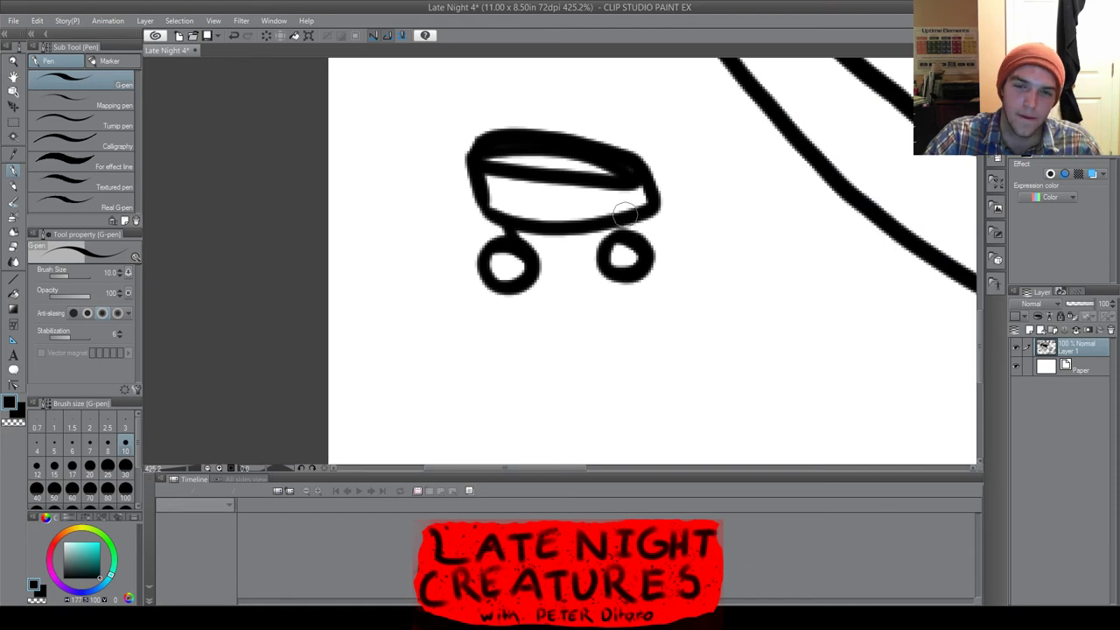
drag(625, 212, 632, 235)
scroll(527, 292, down, 2)
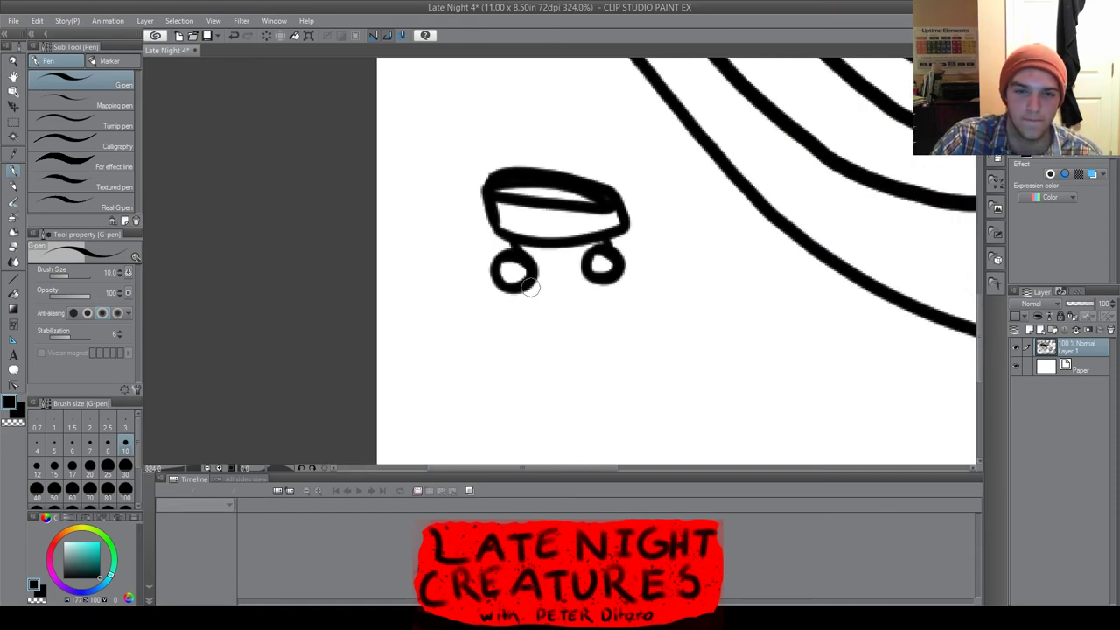
Turn the wagon into a long-faced character by outlining a tapered body below the wheels and adding a jagged nose and pupils
mouse_move(535, 301)
mouse_down()
mouse_move(581, 417)
mouse_move(626, 418)
mouse_move(648, 407)
mouse_move(612, 275)
mouse_up()
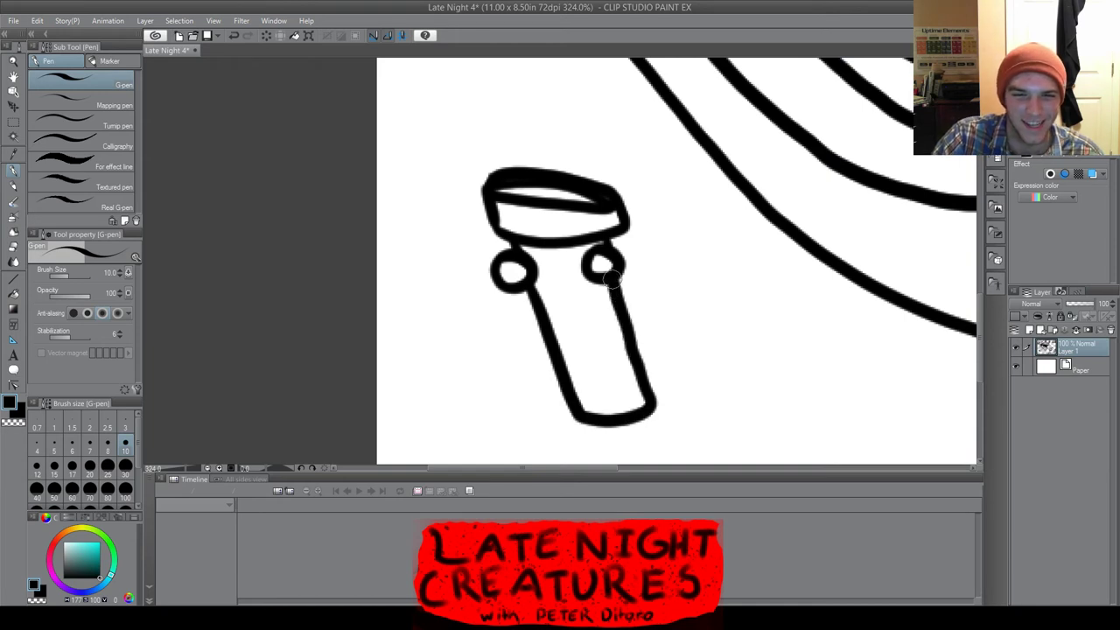
scroll(581, 267, up, 2)
scroll(546, 267, up, 2)
mouse_move(528, 261)
mouse_down()
mouse_move(567, 258)
mouse_move(589, 320)
mouse_up()
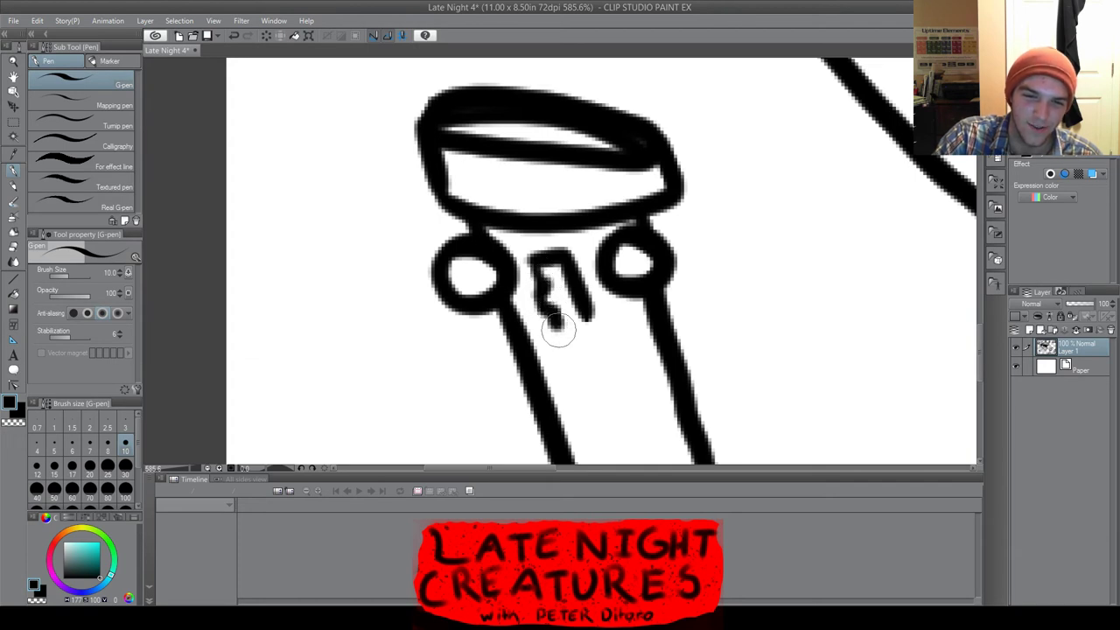
drag(557, 329, 607, 318)
scroll(641, 260, up, 1)
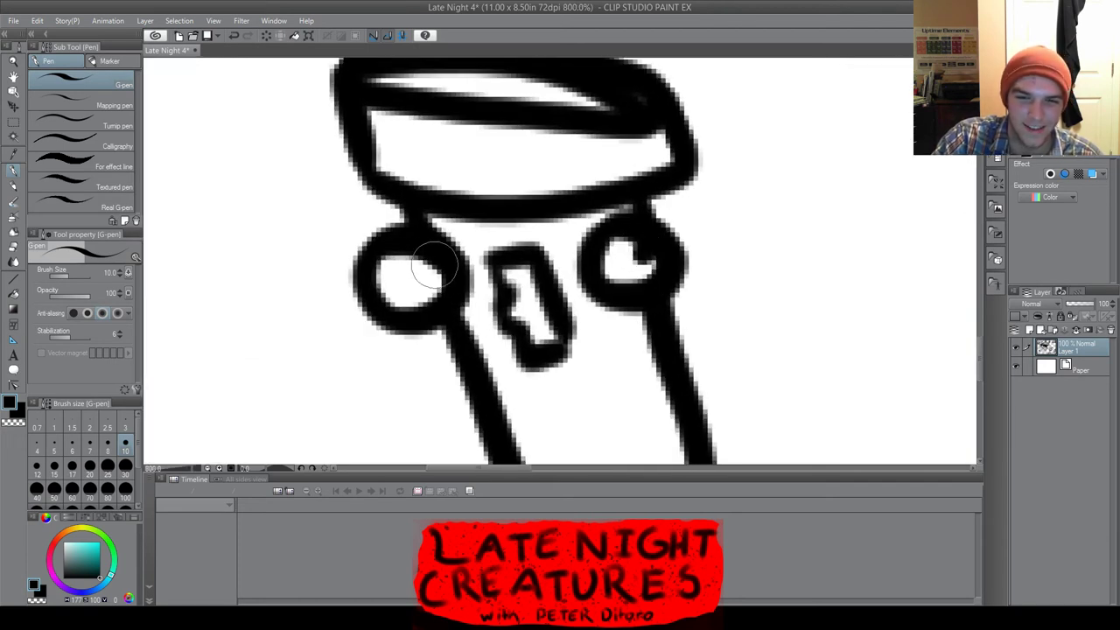
drag(401, 273, 405, 277)
scroll(823, 260, down, 3)
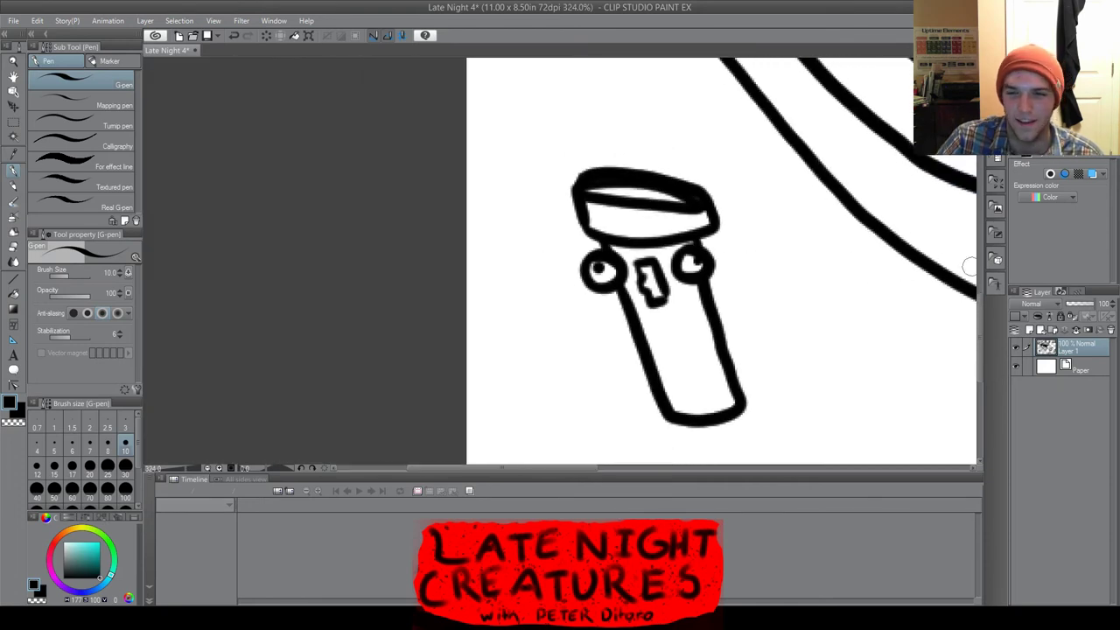
Draw a tall open mouth below the character's nose and fill it with long vertical tooth lines
drag(770, 438, 770, 324)
scroll(743, 320, up, 2)
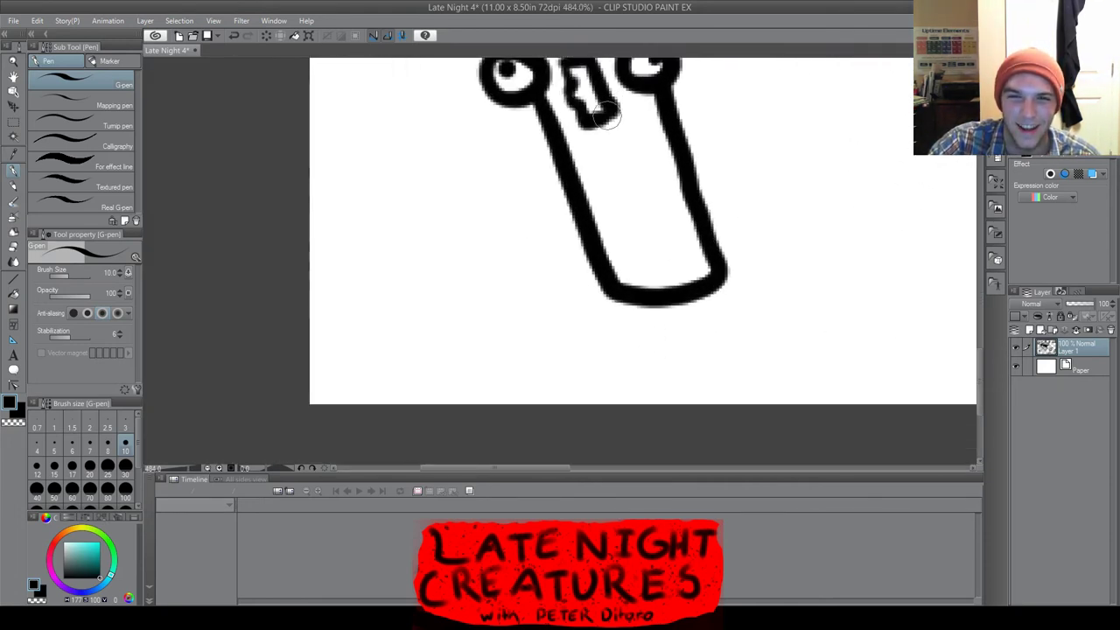
mouse_move(585, 146)
mouse_down()
mouse_move(645, 131)
mouse_move(654, 151)
mouse_move(675, 245)
mouse_move(653, 264)
mouse_move(621, 244)
mouse_move(580, 150)
mouse_move(596, 140)
mouse_move(614, 148)
mouse_move(672, 340)
mouse_up()
scroll(592, 145, up, 2)
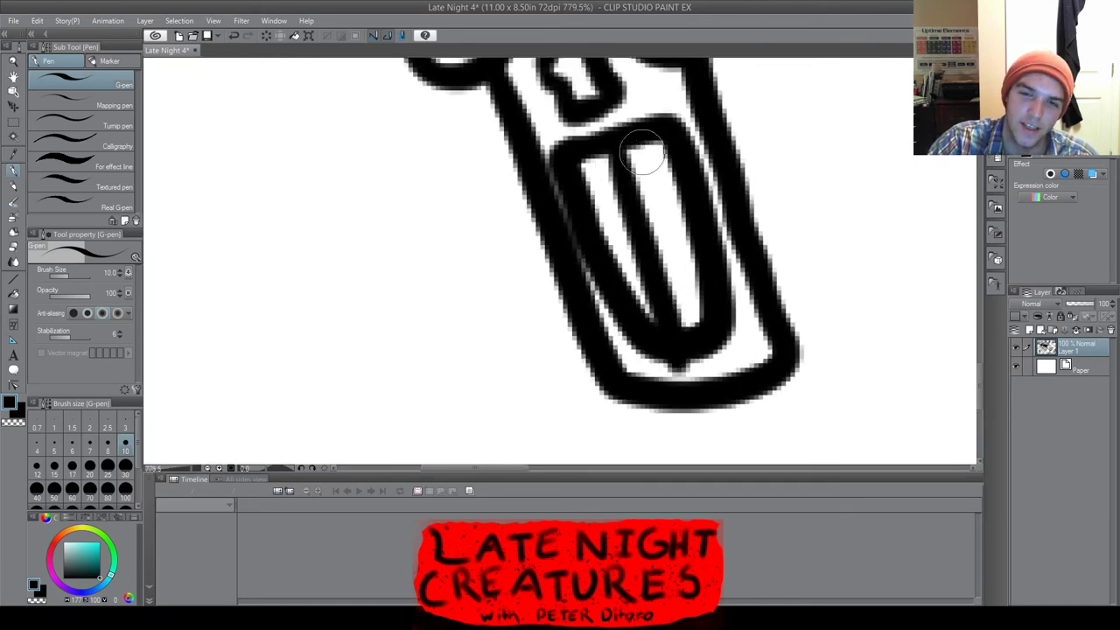
drag(638, 136, 693, 329)
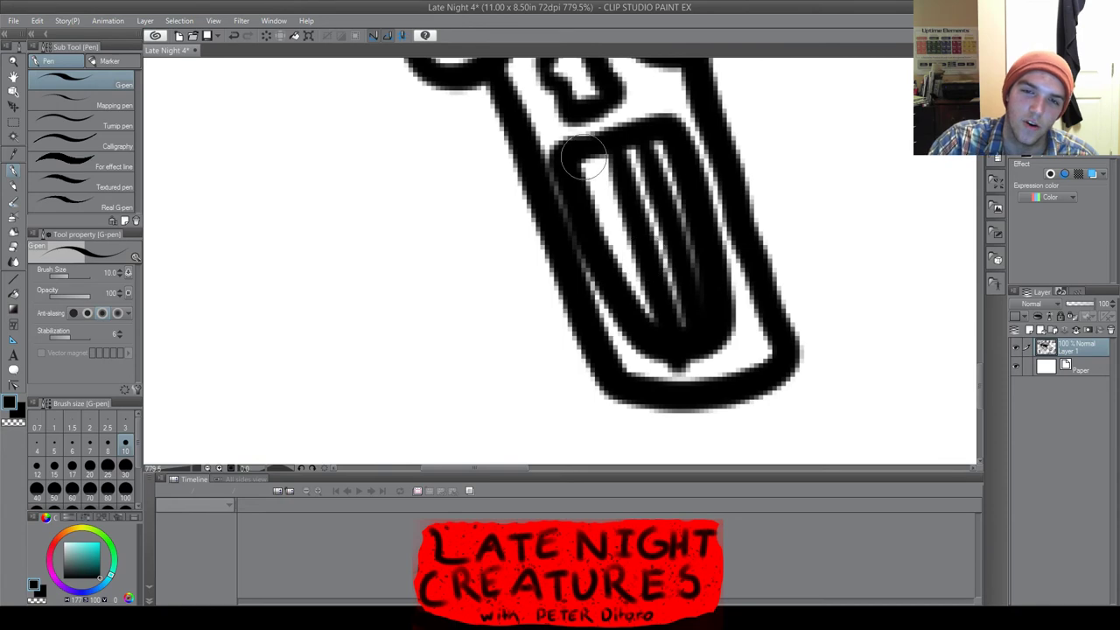
drag(583, 162, 647, 337)
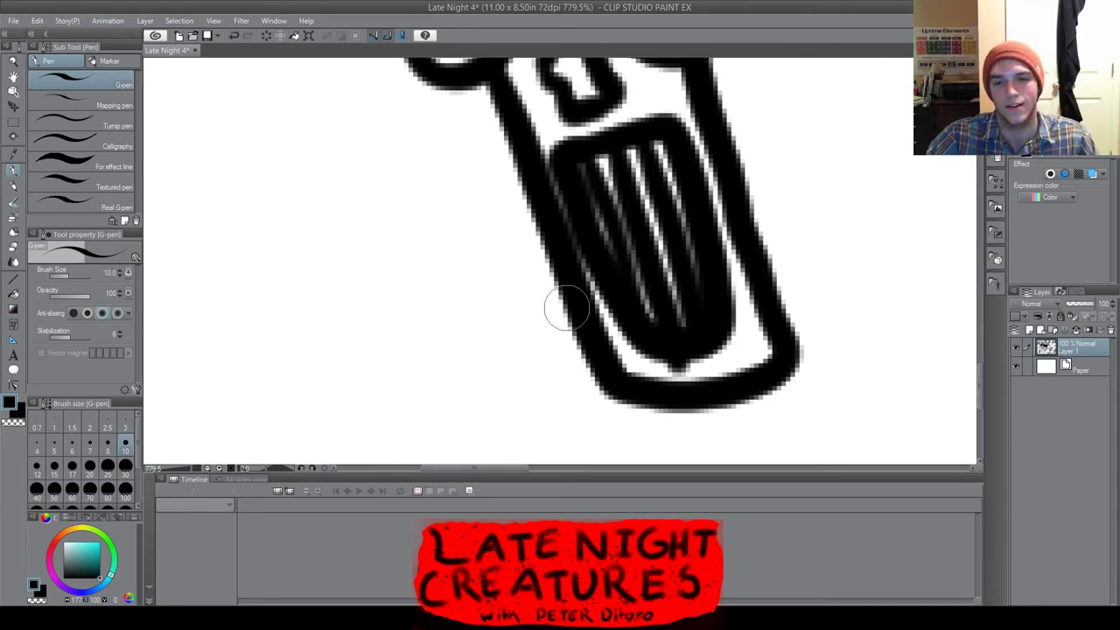
scroll(673, 378, down, 4)
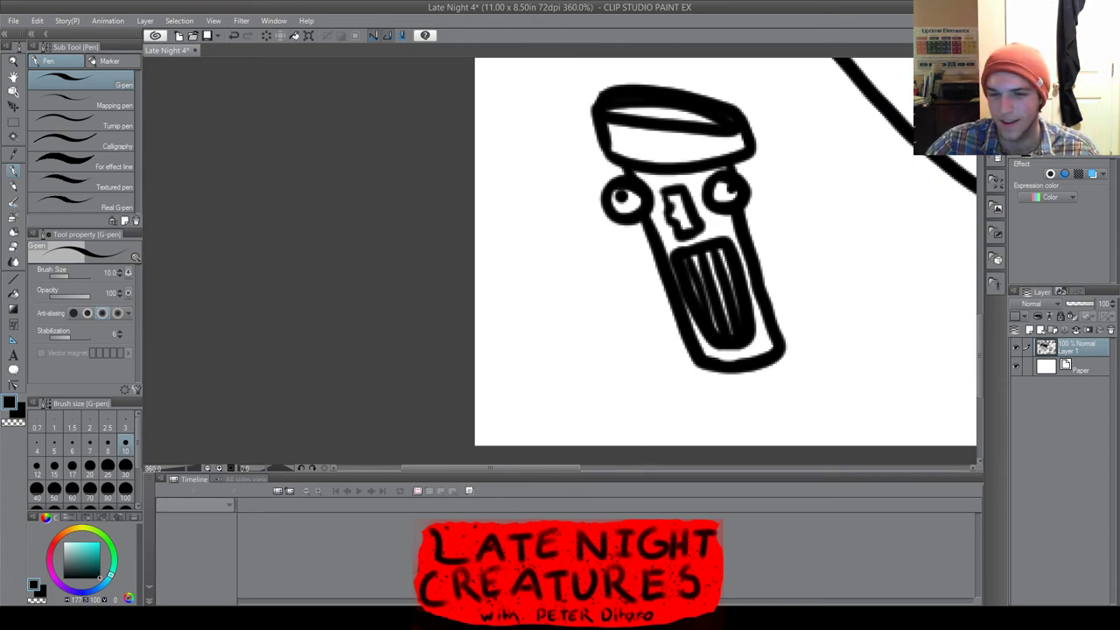
Draw two thin bent arms with mitten-like hands on either side of the wagon-hatted character
mouse_move(756, 263)
mouse_down()
mouse_move(553, 263)
mouse_move(586, 270)
mouse_move(613, 217)
mouse_move(589, 195)
mouse_up()
scroll(548, 245, up, 2)
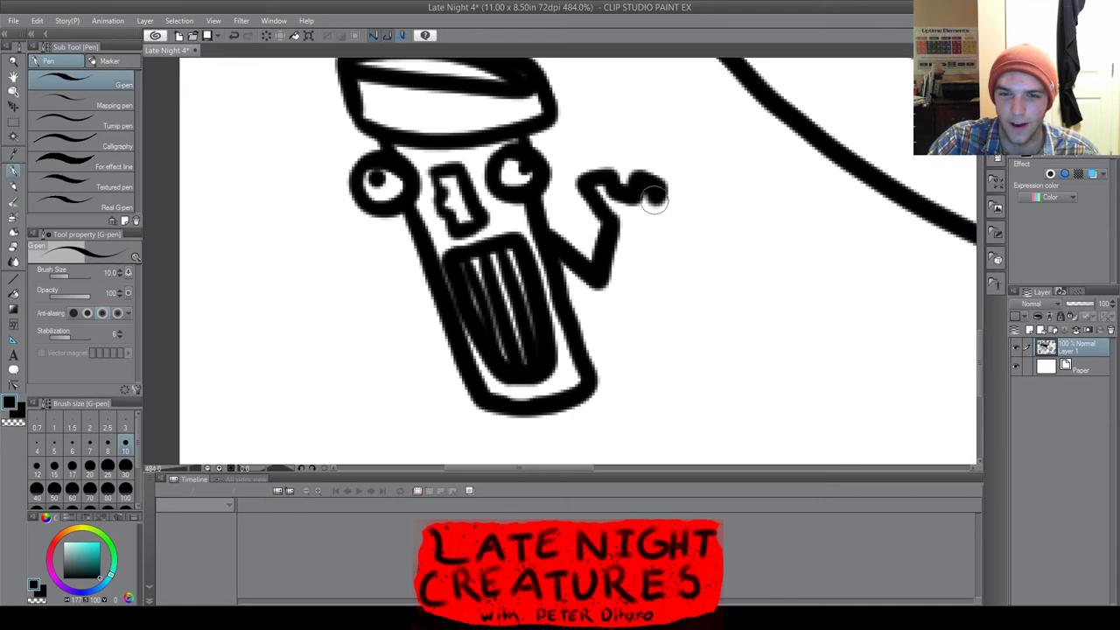
drag(655, 201, 619, 222)
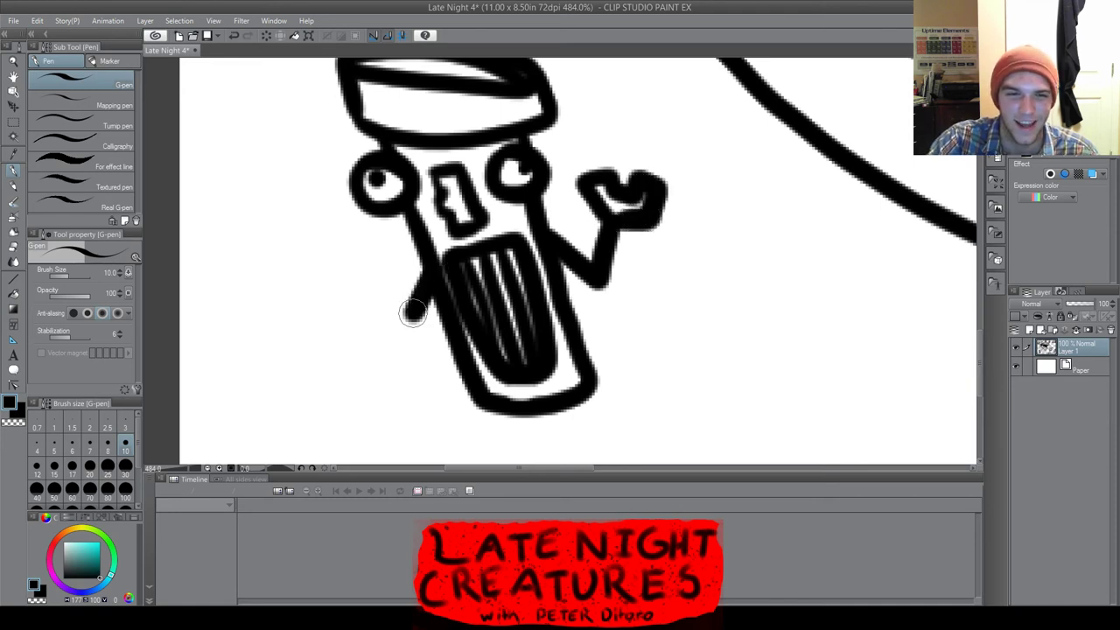
mouse_move(415, 306)
mouse_down()
mouse_move(342, 305)
mouse_move(345, 277)
mouse_move(323, 260)
mouse_up()
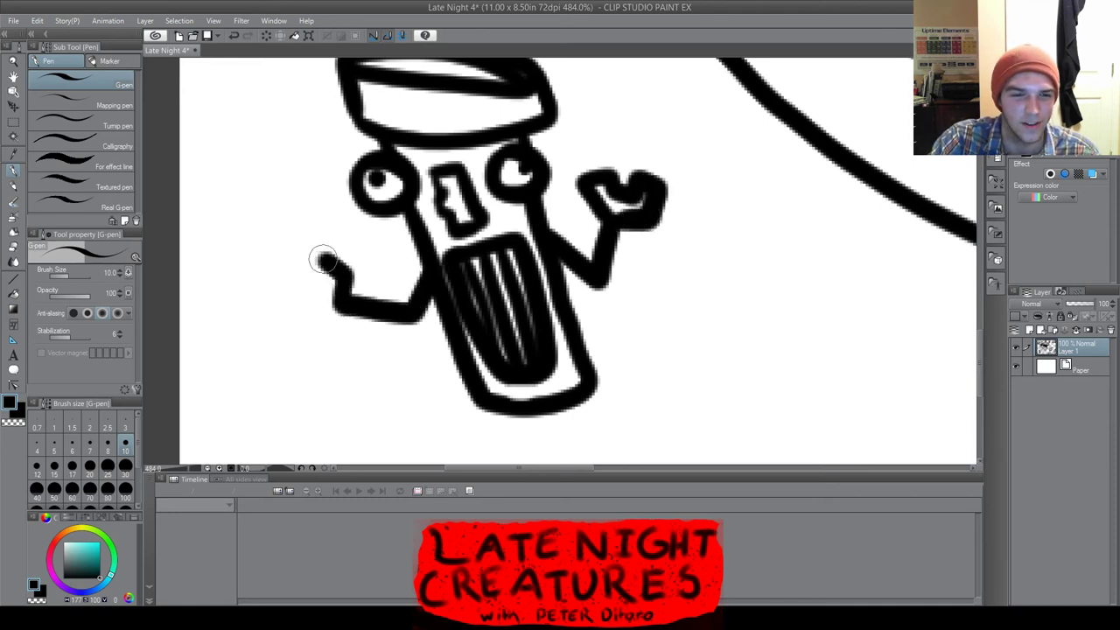
mouse_move(291, 305)
mouse_down()
mouse_move(313, 331)
mouse_move(350, 317)
mouse_up()
Draw one leg kicked outward with a blocky foot and a second leg running down to the page edge
scroll(595, 398, down, 2)
mouse_move(594, 375)
mouse_down()
mouse_move(682, 291)
mouse_move(687, 357)
mouse_up()
drag(979, 343, 980, 366)
scroll(697, 275, up, 4)
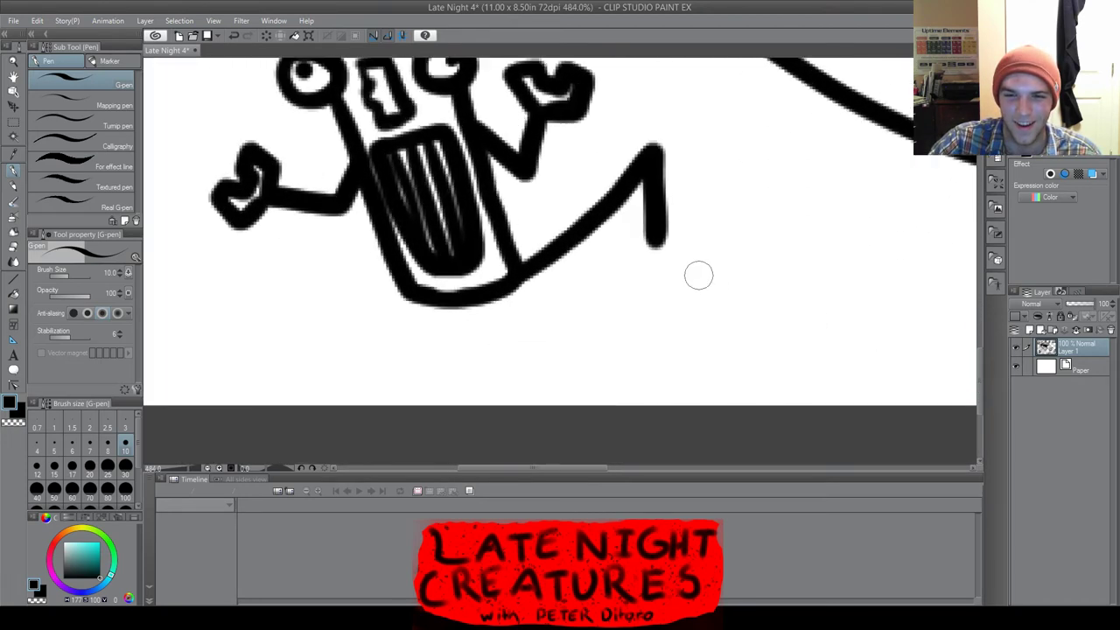
mouse_move(644, 242)
mouse_down()
mouse_move(719, 238)
mouse_move(725, 278)
mouse_up()
mouse_move(637, 243)
mouse_down()
mouse_move(639, 275)
mouse_move(734, 278)
mouse_up()
scroll(440, 342, down, 1)
drag(407, 302, 398, 431)
scroll(432, 342, down, 8)
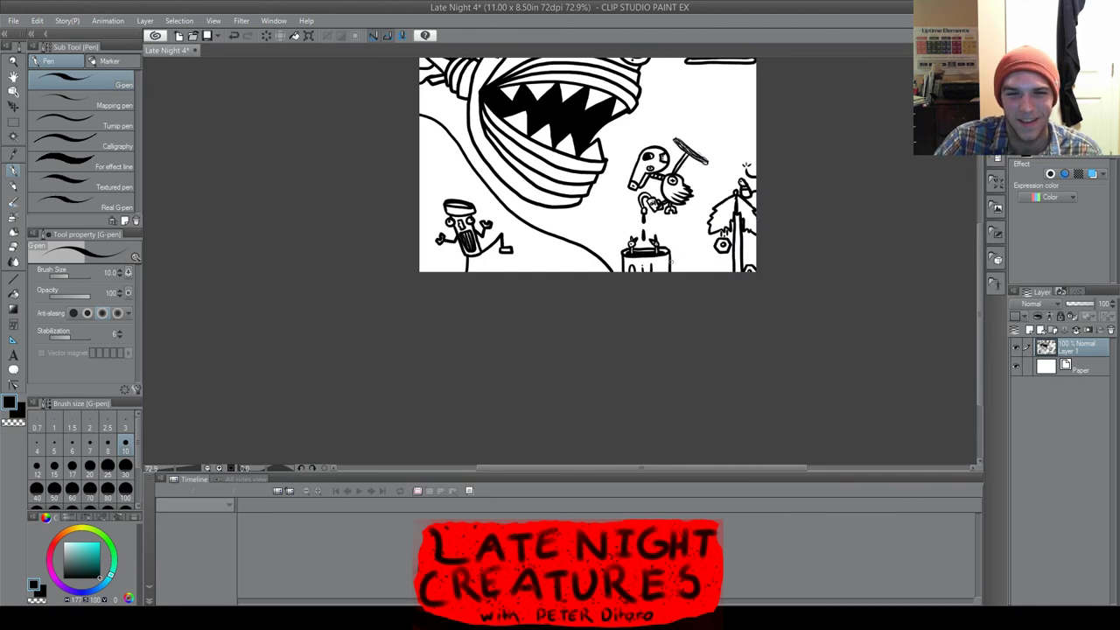
Add a new layer between the paper and the line art at 64% opacity, and choose an orange drawing colour
drag(980, 368, 980, 336)
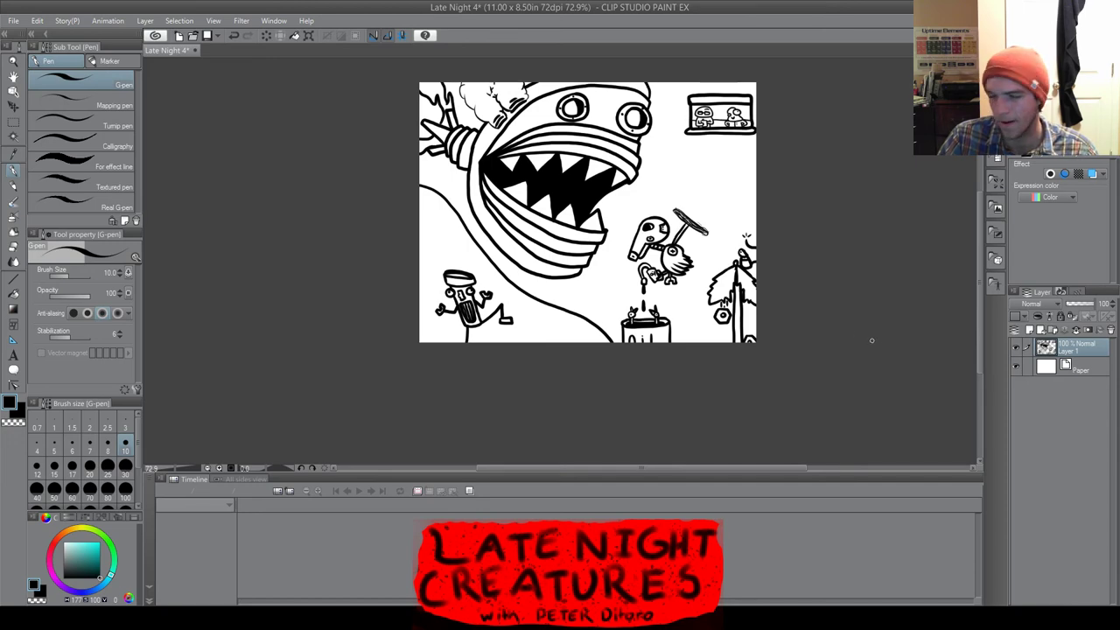
drag(979, 348, 979, 323)
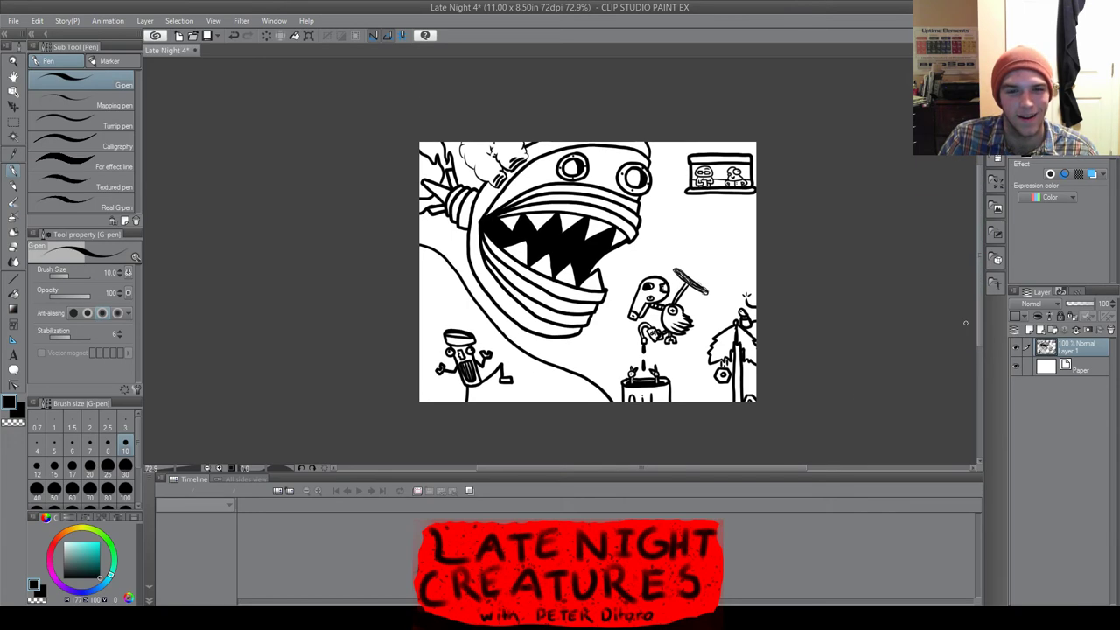
scroll(830, 335, up, 3)
scroll(838, 340, down, 2)
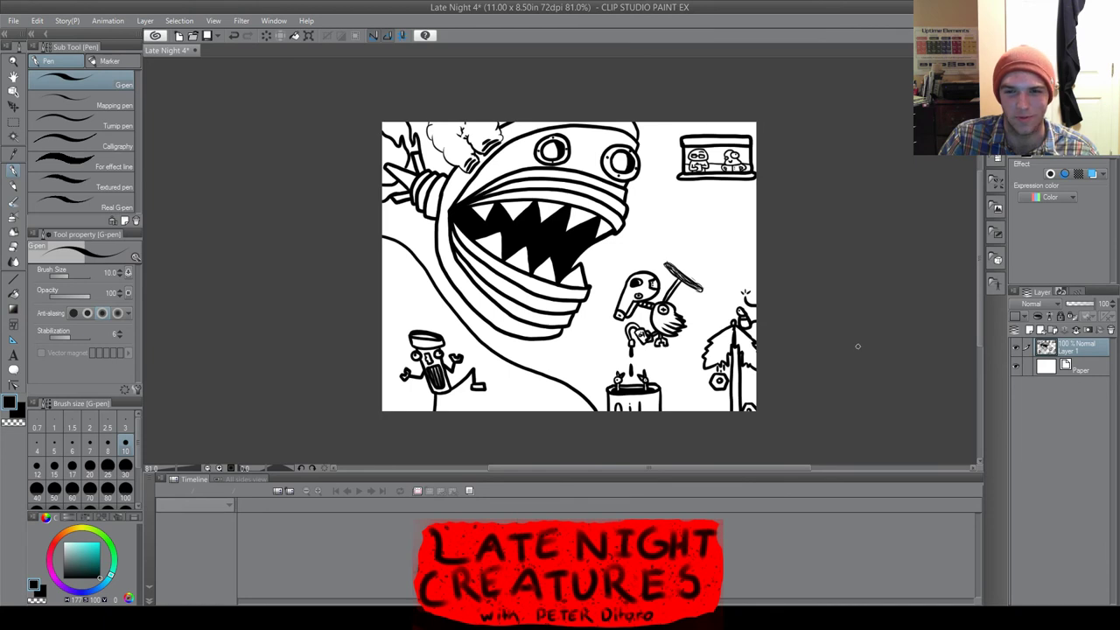
click(1082, 366)
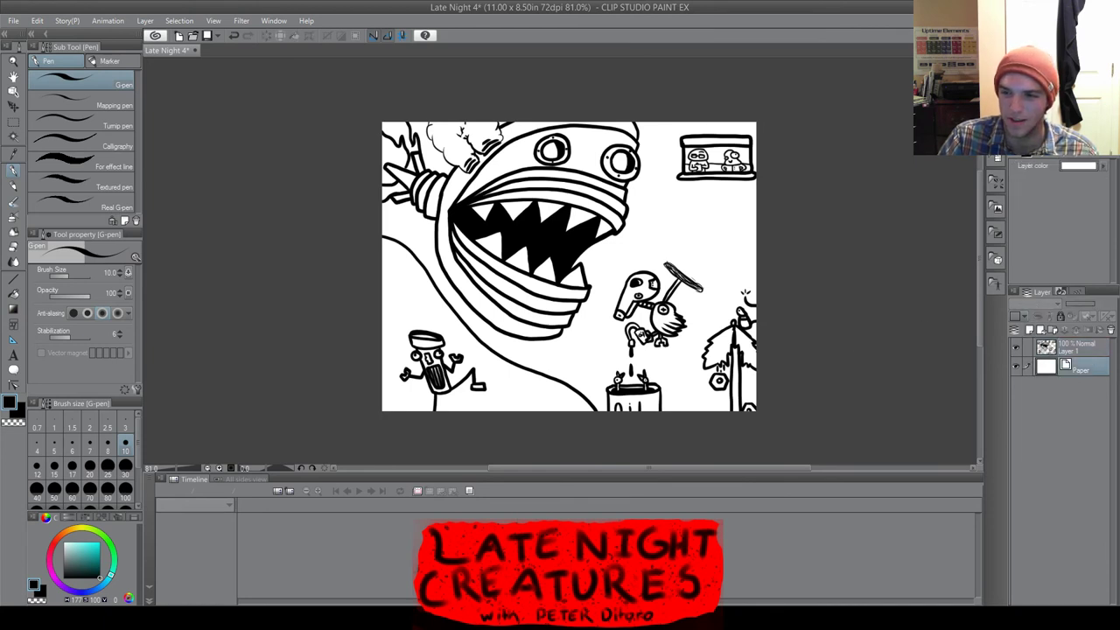
key(ctrl+shift+n)
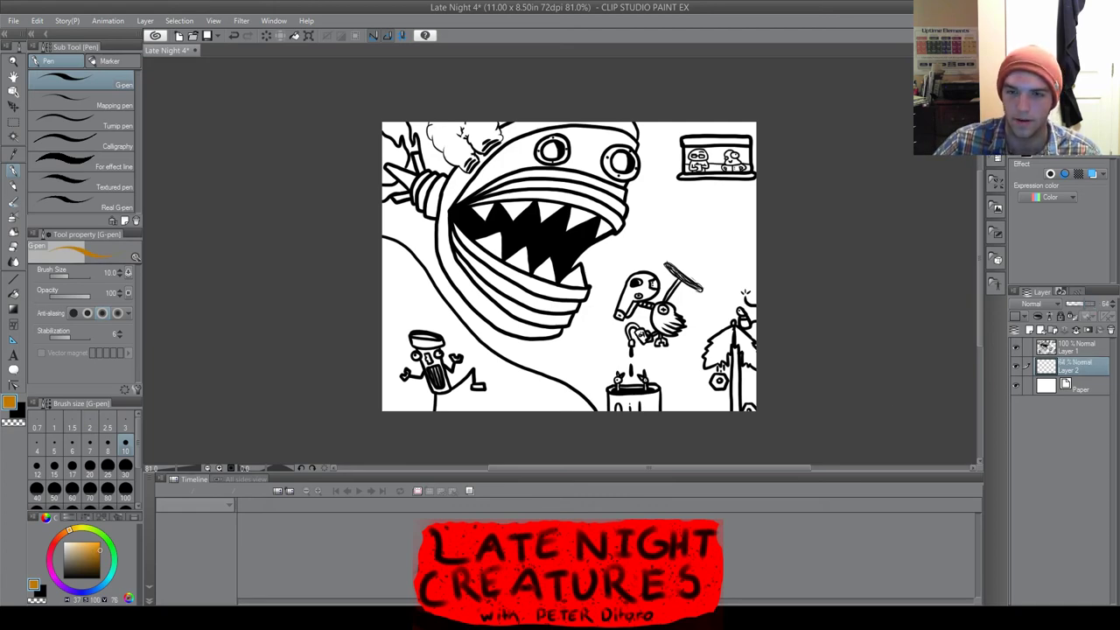
Shade the crown, back plate and eye of the robot bird's head in orange with a size 30 G-pen
scroll(657, 182, up, 4)
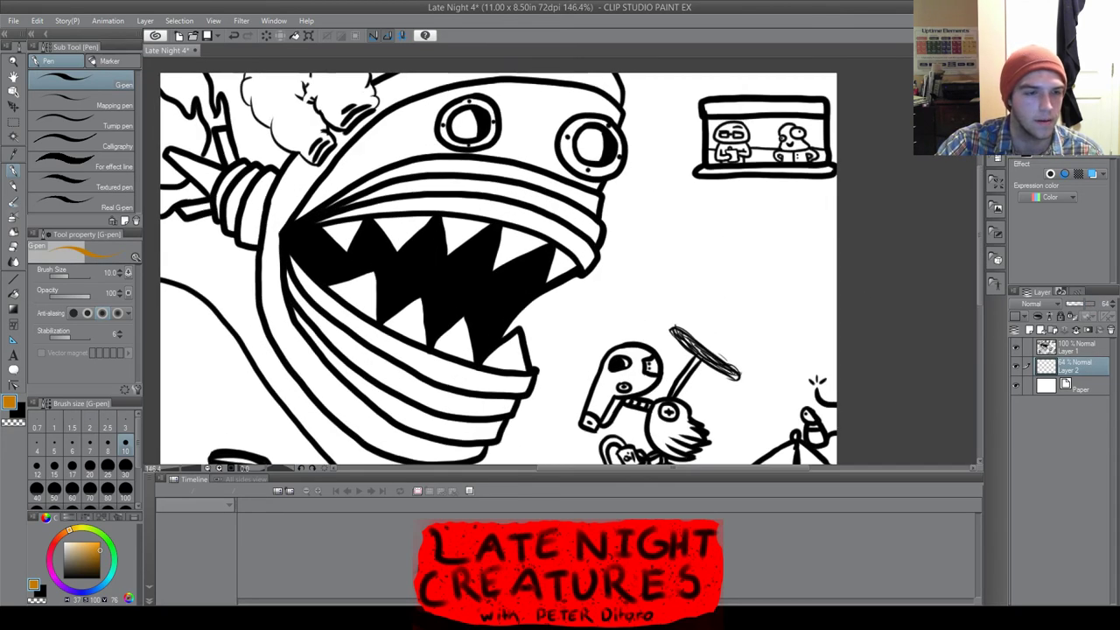
scroll(748, 321, up, 1)
scroll(652, 407, up, 5)
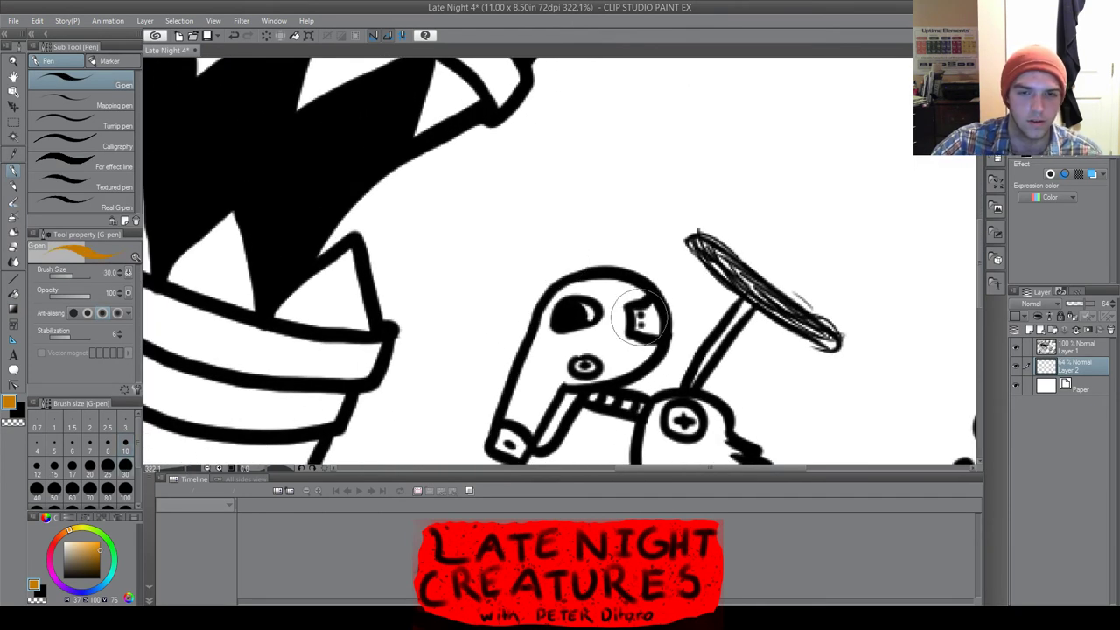
mouse_move(588, 282)
mouse_down()
mouse_move(629, 288)
mouse_move(650, 339)
mouse_move(648, 306)
mouse_move(635, 361)
mouse_up()
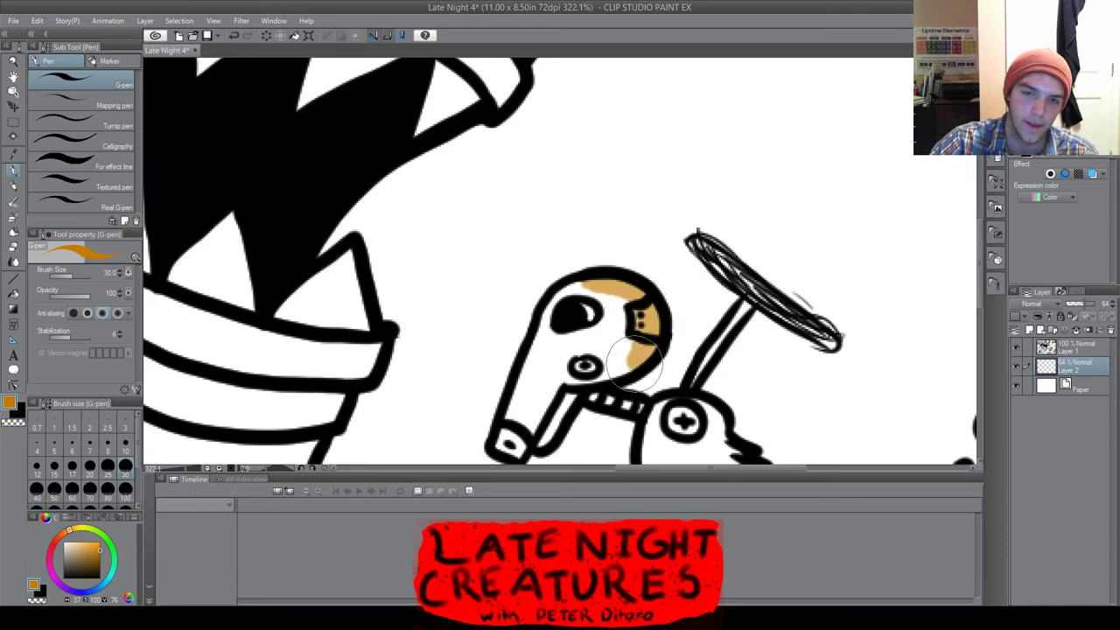
scroll(604, 302, up, 2)
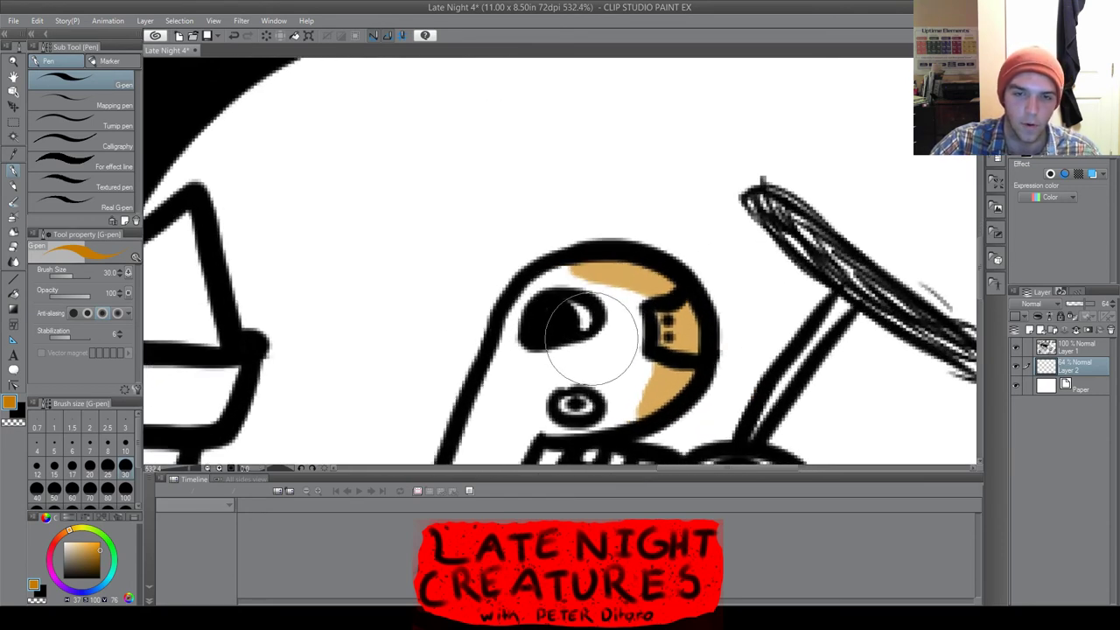
drag(980, 267, 980, 282)
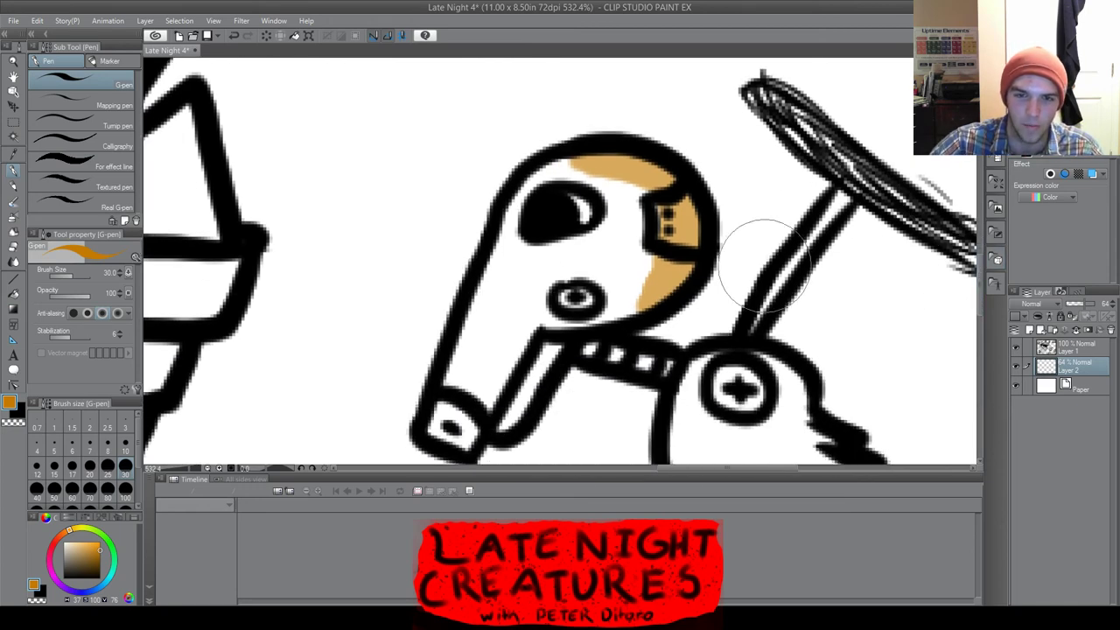
drag(569, 198, 579, 223)
scroll(578, 223, down, 3)
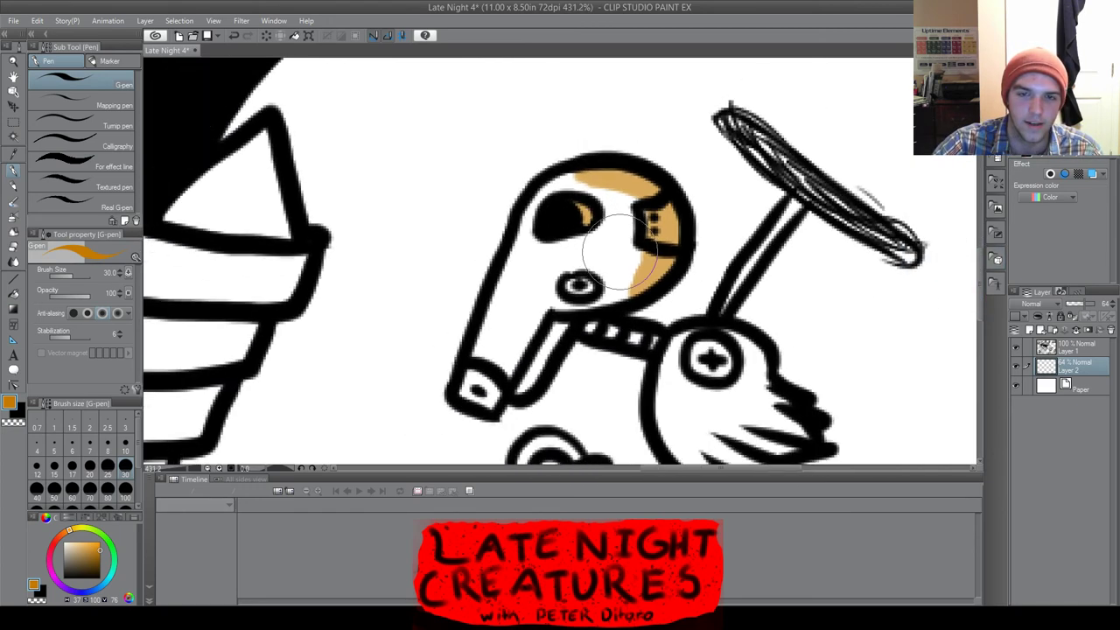
scroll(595, 315, up, 2)
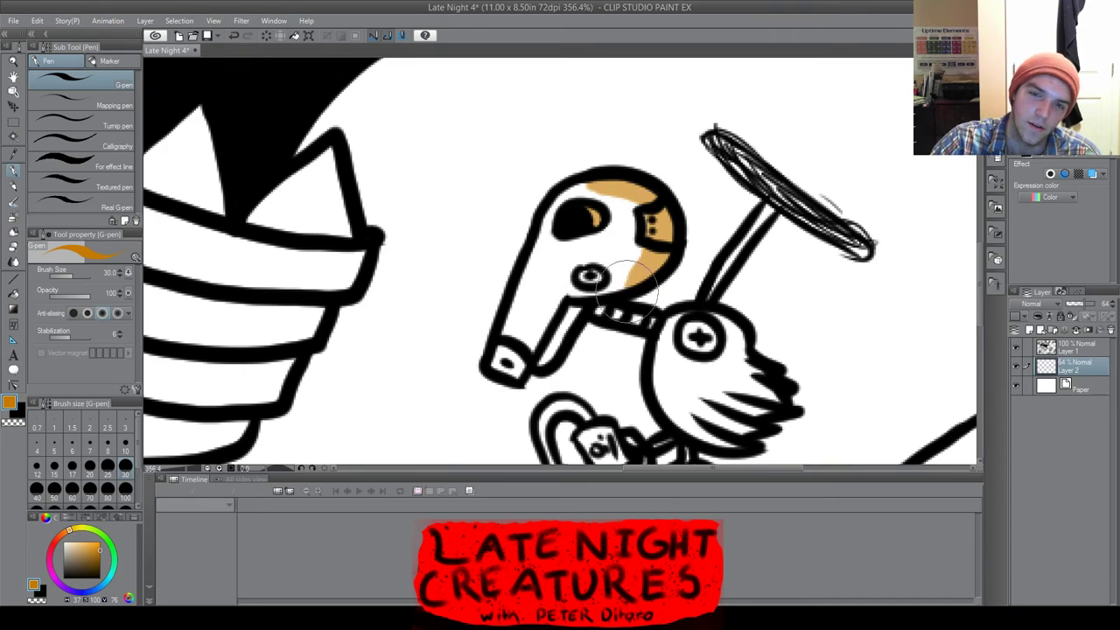
drag(595, 190, 569, 187)
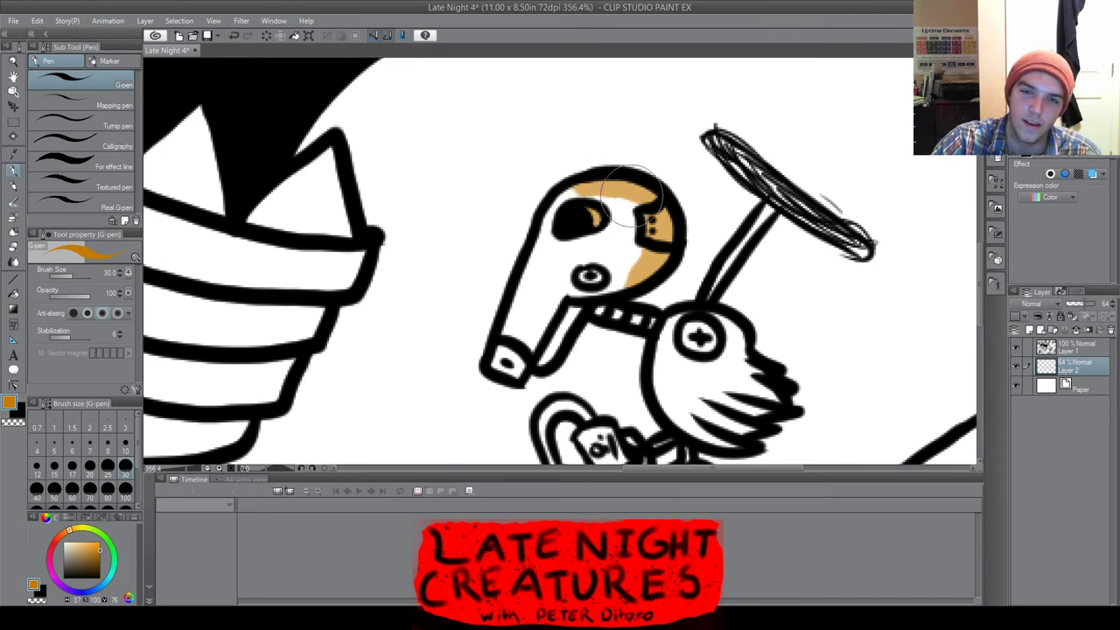
scroll(628, 196, down, 3)
scroll(675, 300, up, 3)
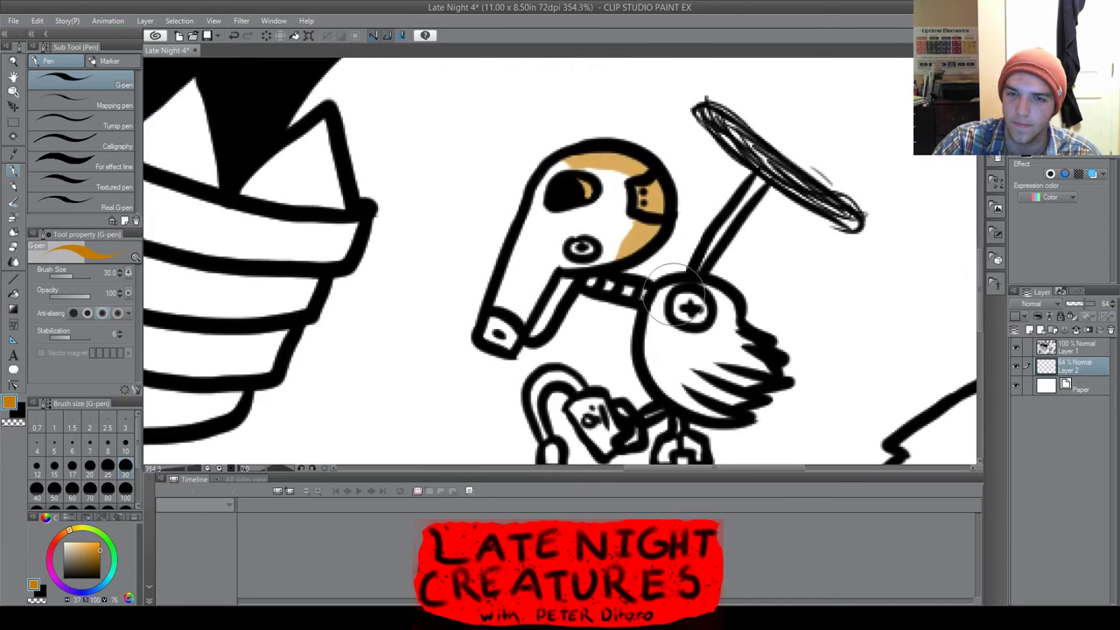
Shade the upper back of the robot bird's body and its segmented neck in orange
mouse_move(696, 288)
mouse_down()
mouse_move(727, 309)
mouse_move(768, 370)
mouse_up()
scroll(715, 314, up, 3)
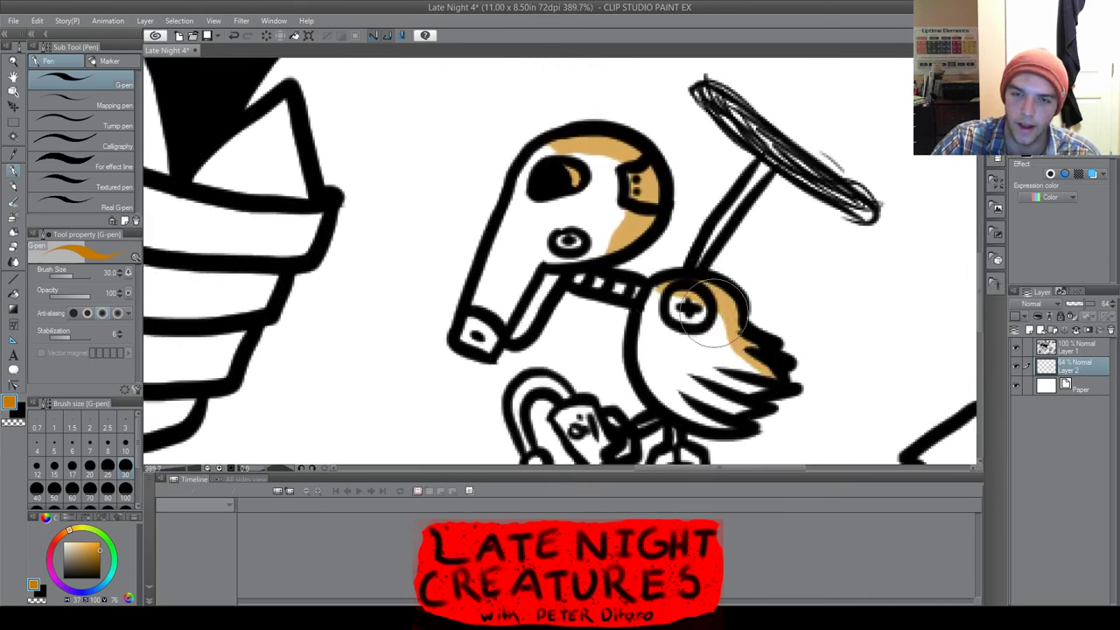
scroll(675, 305, down, 1)
mouse_move(609, 298)
mouse_down()
mouse_move(571, 267)
mouse_move(622, 284)
mouse_up()
Shade the robot bird's propeller shaft and the outer half of its blade in orange
scroll(718, 206, up, 1)
mouse_move(718, 220)
mouse_down()
mouse_move(684, 261)
mouse_move(768, 133)
mouse_up()
scroll(786, 147, down, 6)
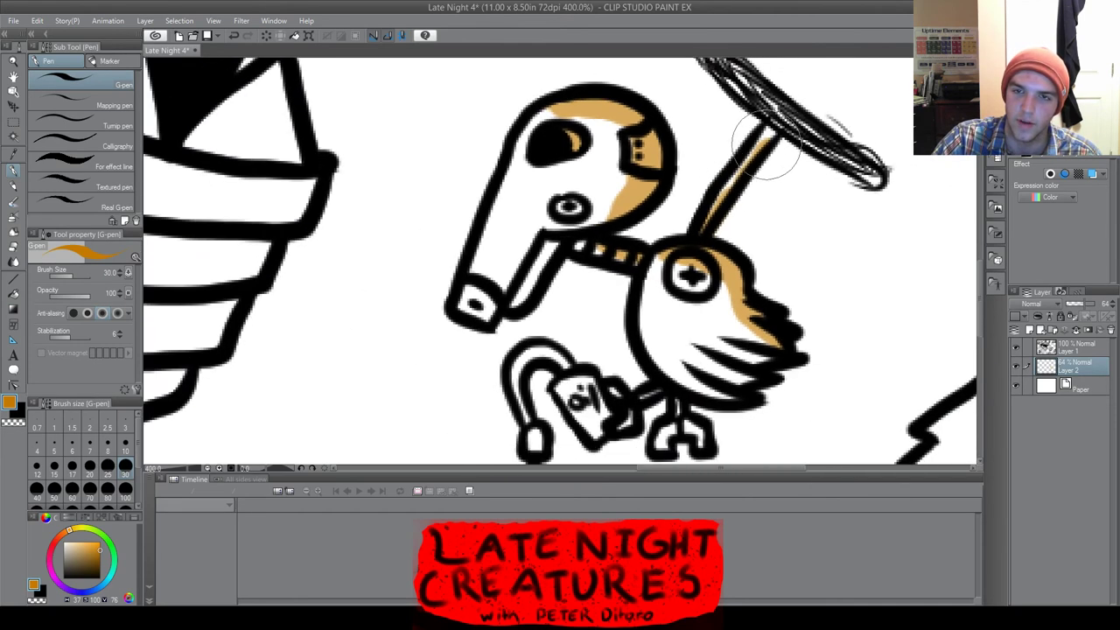
scroll(761, 176, up, 5)
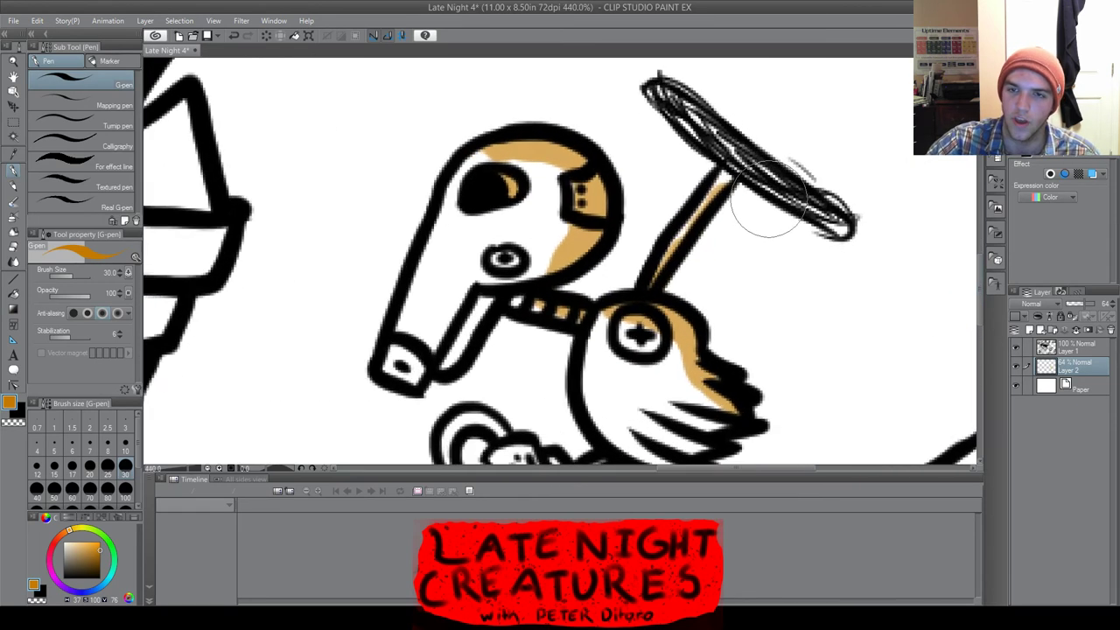
scroll(788, 188, down, 8)
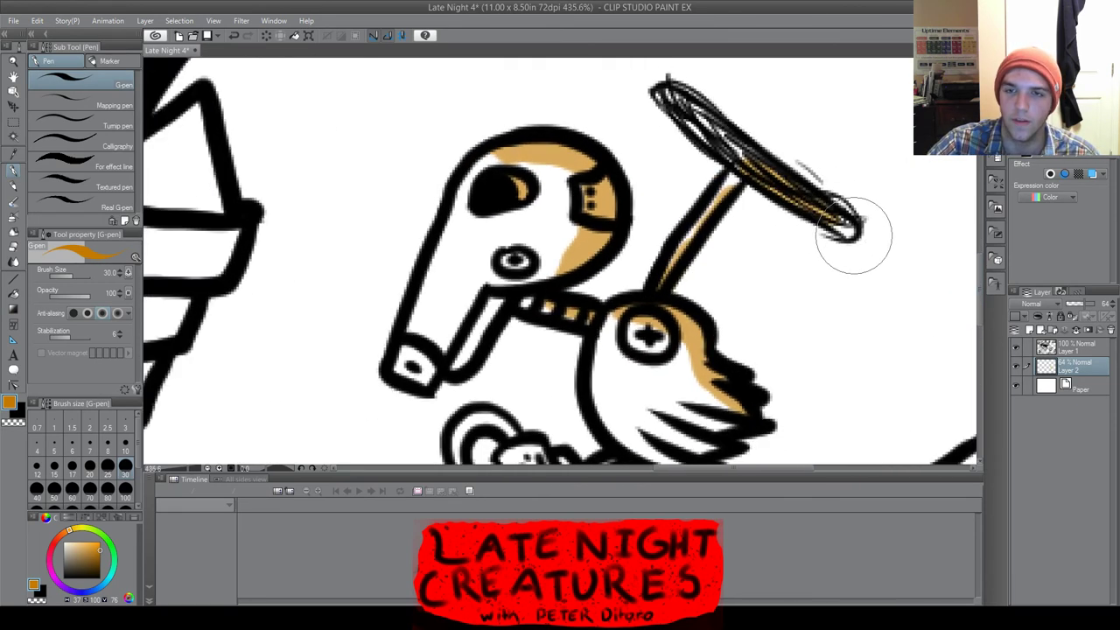
scroll(763, 337, up, 8)
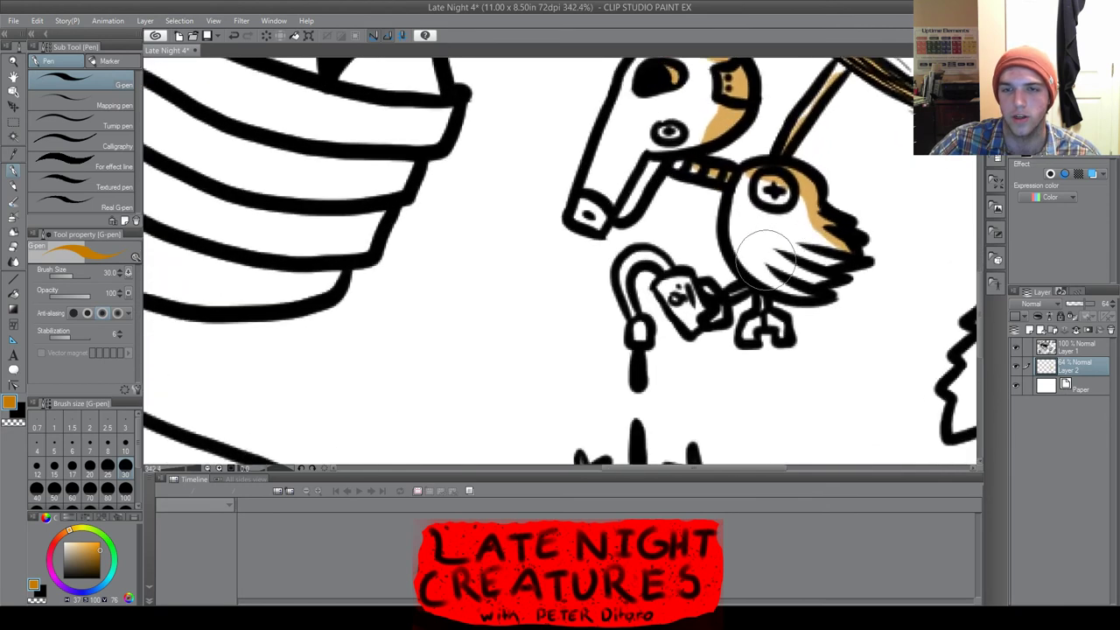
Shade the robot bird's foot and the lower tail feathers in orange
drag(769, 334, 788, 363)
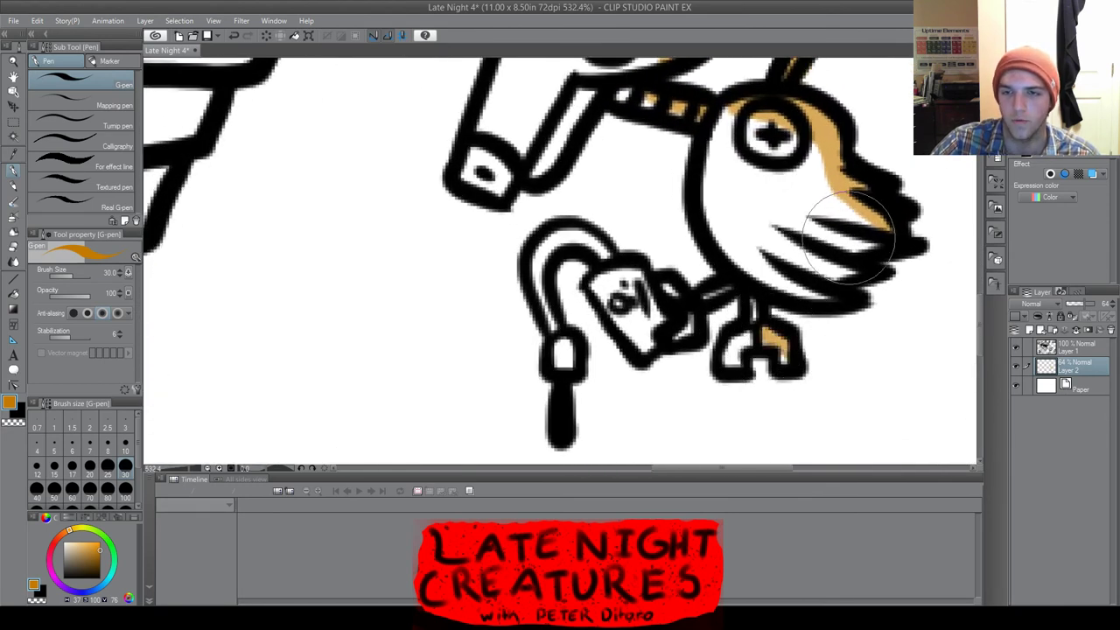
mouse_move(867, 238)
mouse_down()
mouse_move(831, 270)
mouse_move(850, 273)
mouse_move(827, 298)
mouse_up()
scroll(828, 298, down, 6)
scroll(831, 298, down, 4)
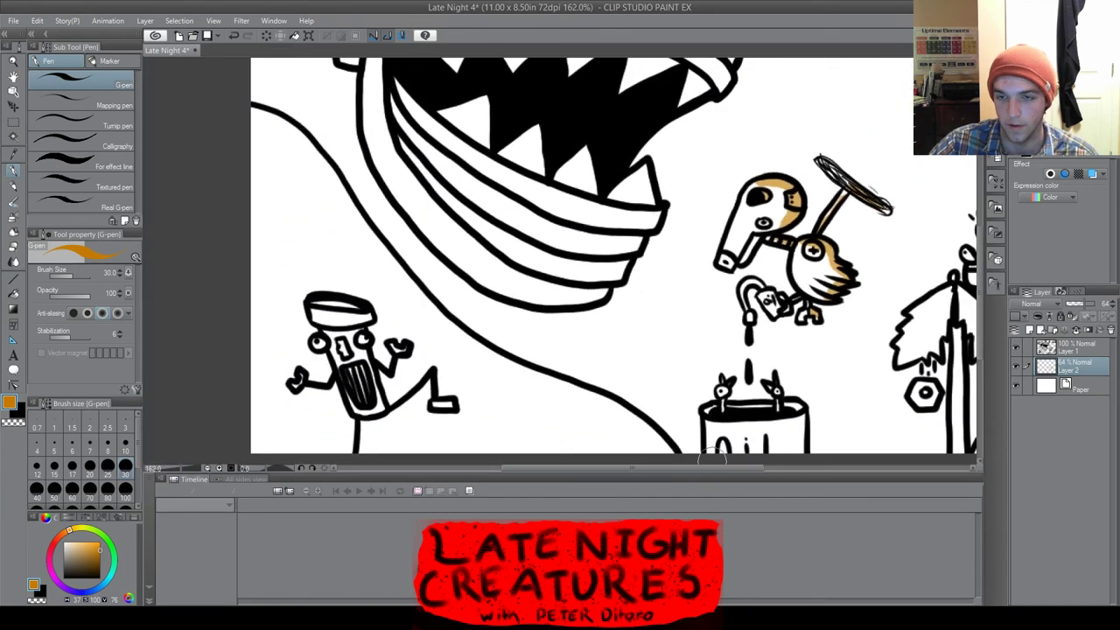
Shade the right side of the oil barrel and the right inner part of its rim in orange
drag(715, 467, 751, 467)
scroll(940, 359, down, 3)
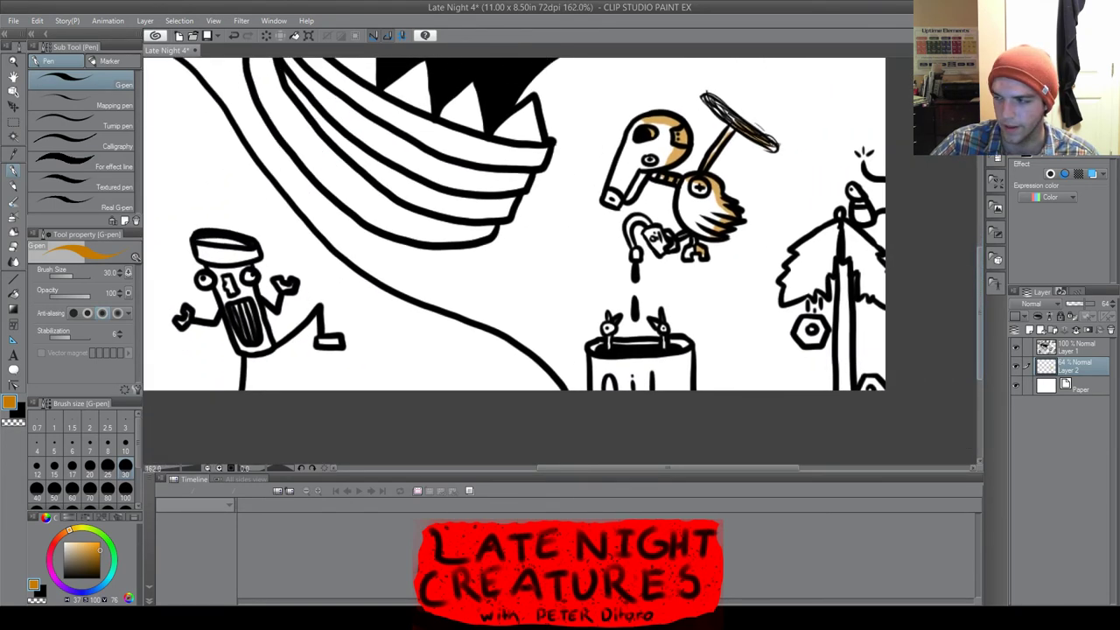
scroll(663, 298, up, 4)
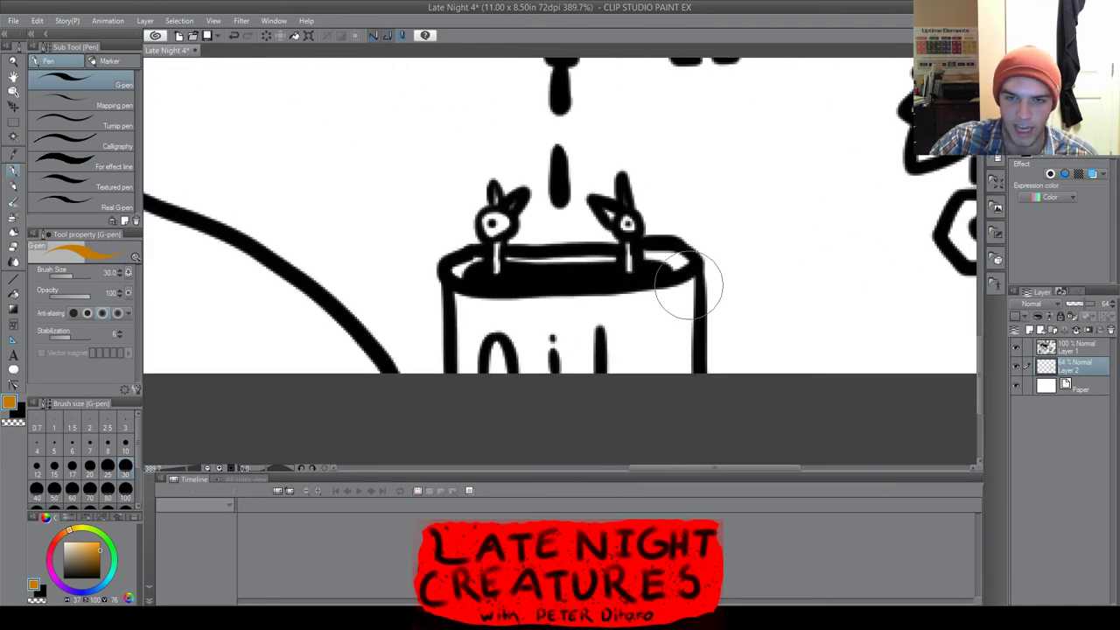
drag(687, 275, 680, 321)
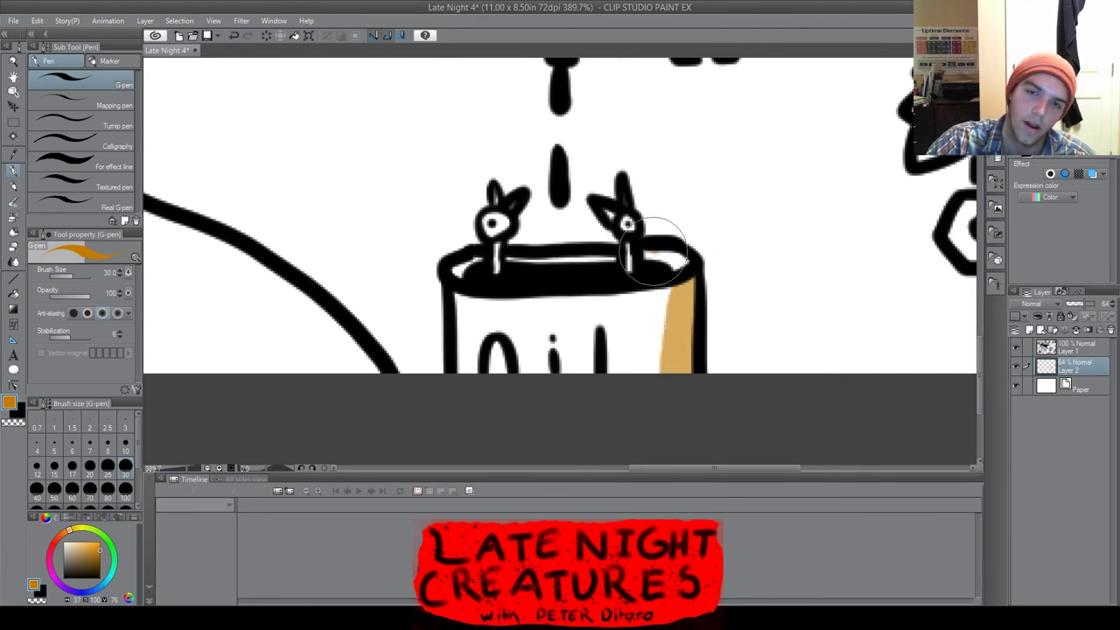
drag(652, 254, 683, 260)
Shade the eyes and necks of the two small birds peeking out of the oil barrel in orange
scroll(630, 256, up, 2)
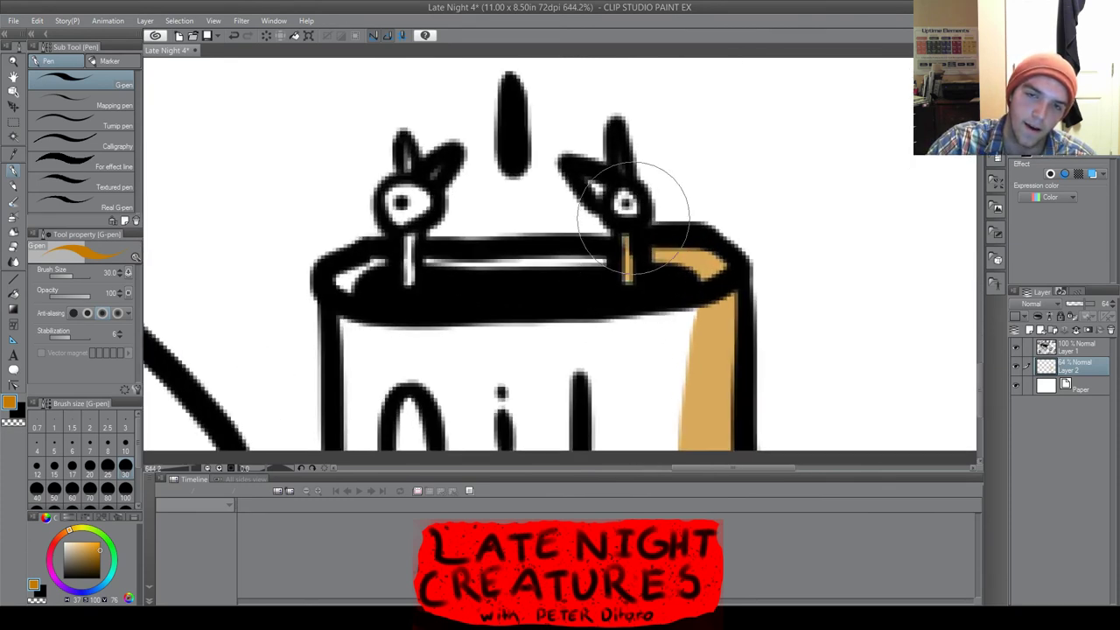
drag(634, 212, 636, 200)
mouse_move(422, 202)
mouse_down()
mouse_move(420, 193)
mouse_move(410, 275)
mouse_up()
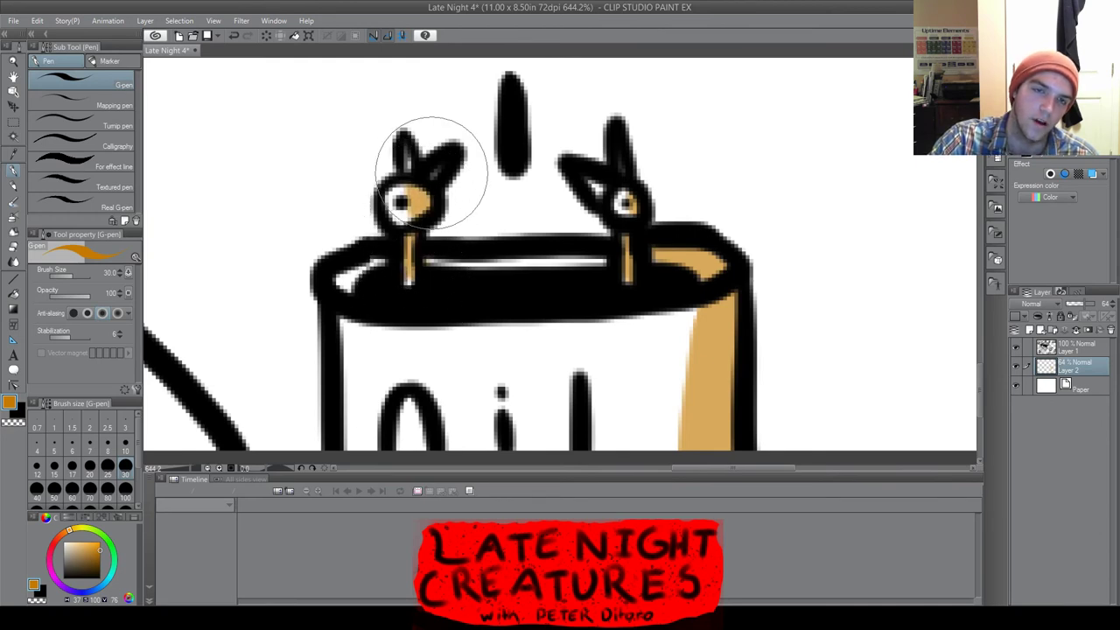
Shade the right side of the body and head of the small creature perched on the treetop in orange
scroll(406, 155, down, 6)
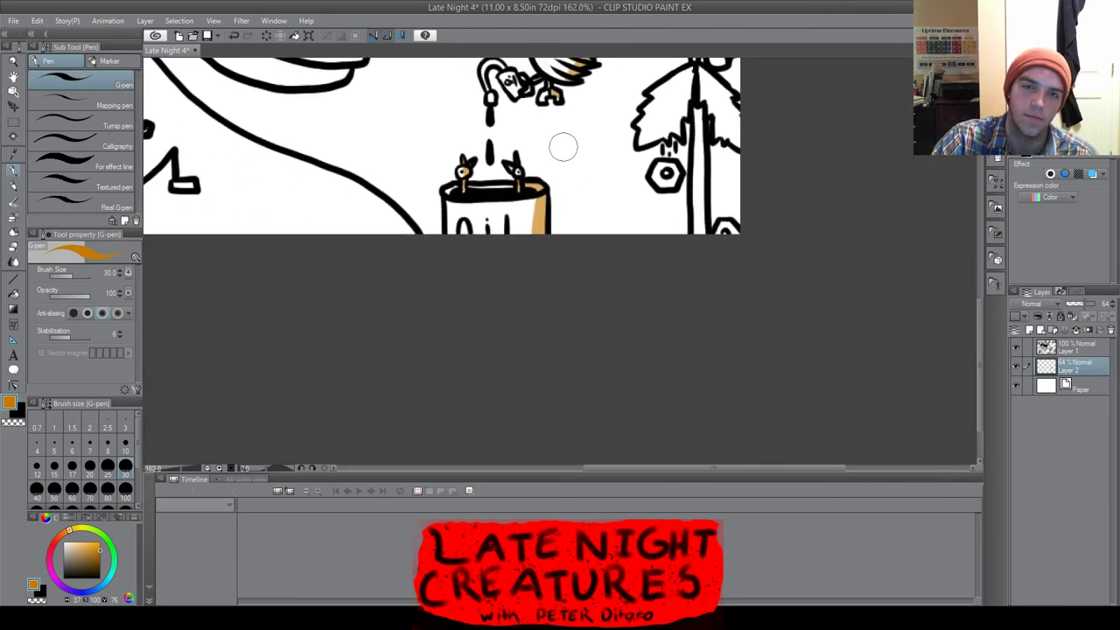
scroll(817, 233, up, 5)
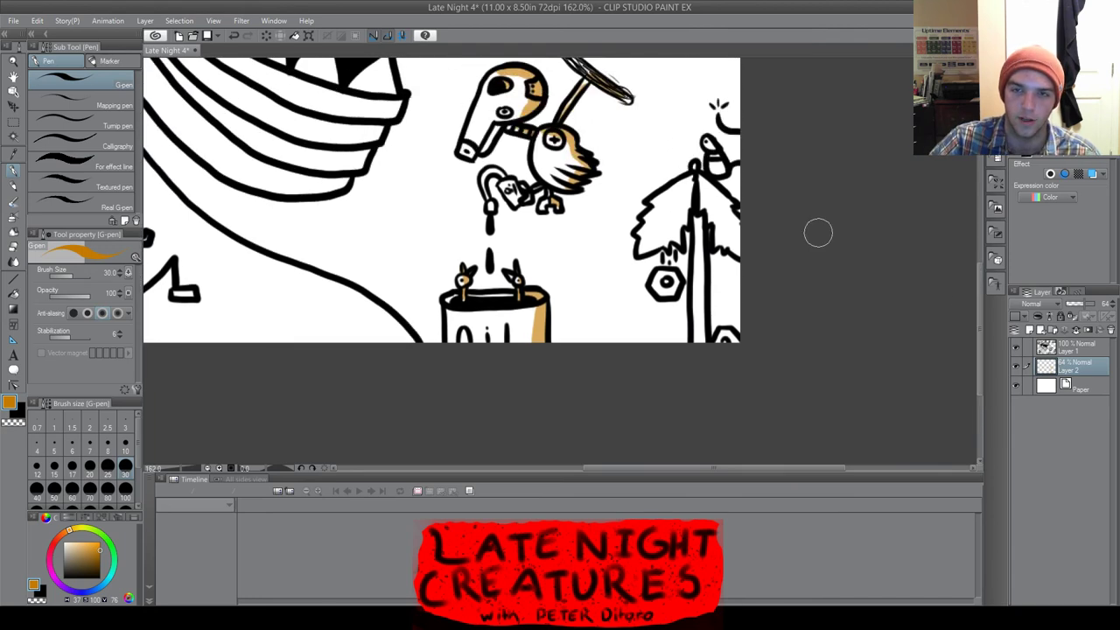
mouse_move(738, 118)
mouse_down()
mouse_move(731, 98)
mouse_move(749, 156)
mouse_up()
drag(980, 337, 979, 310)
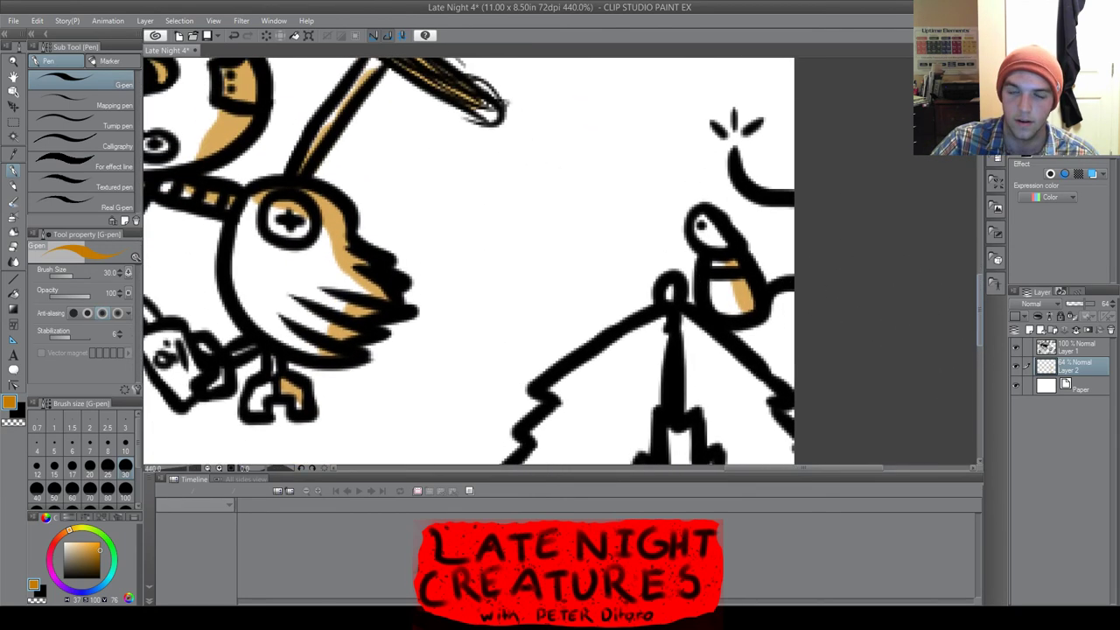
drag(705, 219, 730, 245)
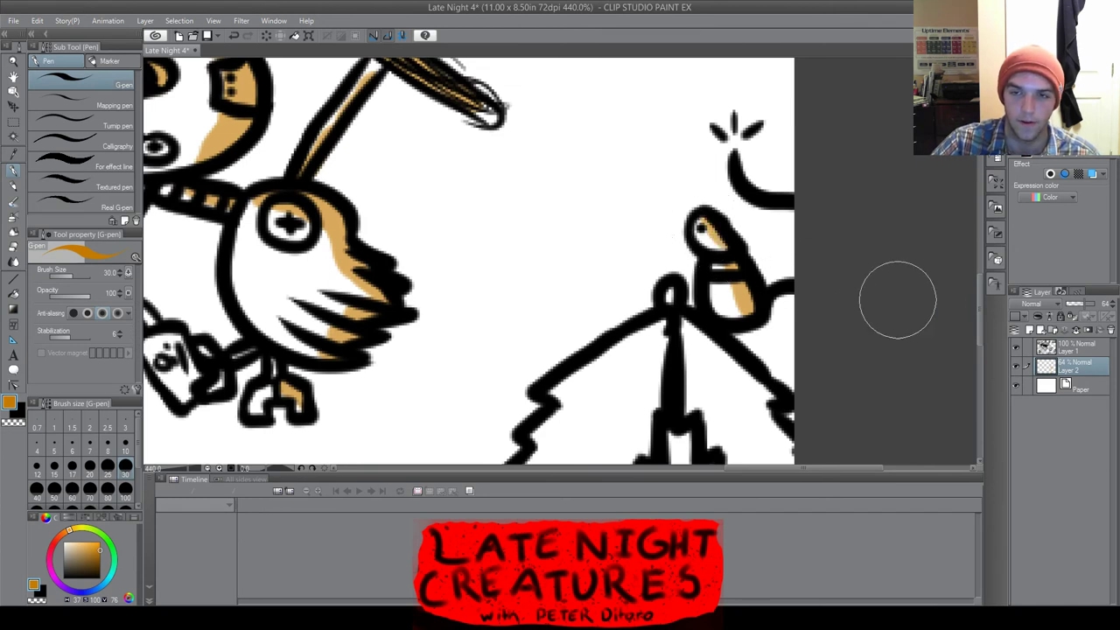
Shade the right edge of the tree's foliage and the right half of its trunk in orange
scroll(832, 306, down, 3)
mouse_move(671, 188)
mouse_down()
mouse_move(770, 259)
mouse_move(748, 255)
mouse_move(782, 315)
mouse_up()
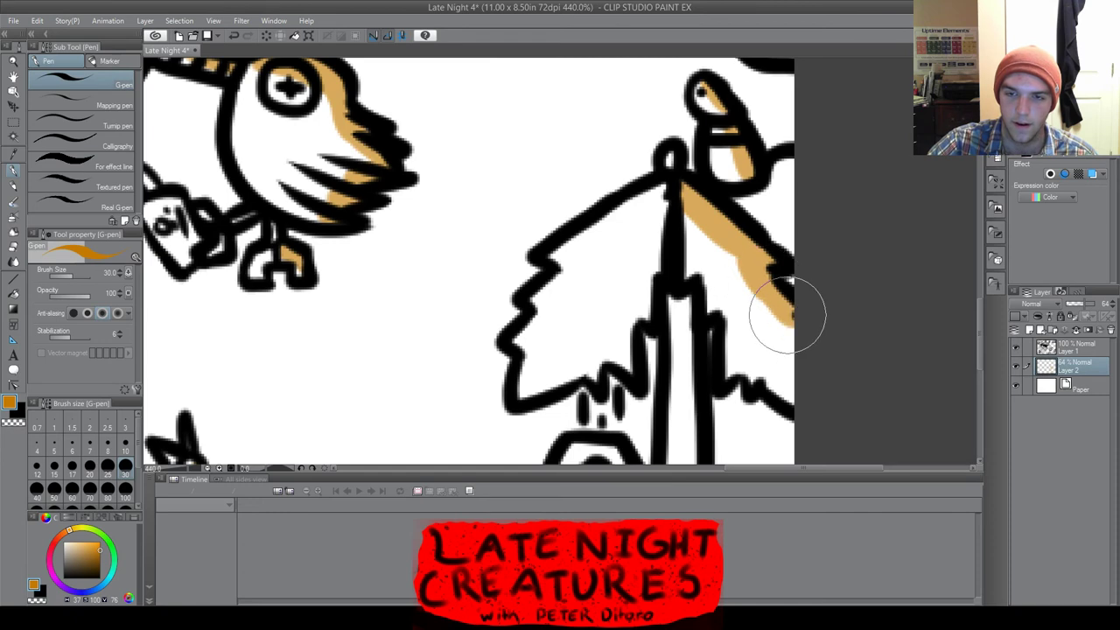
scroll(805, 341, down, 1)
scroll(832, 341, down, 2)
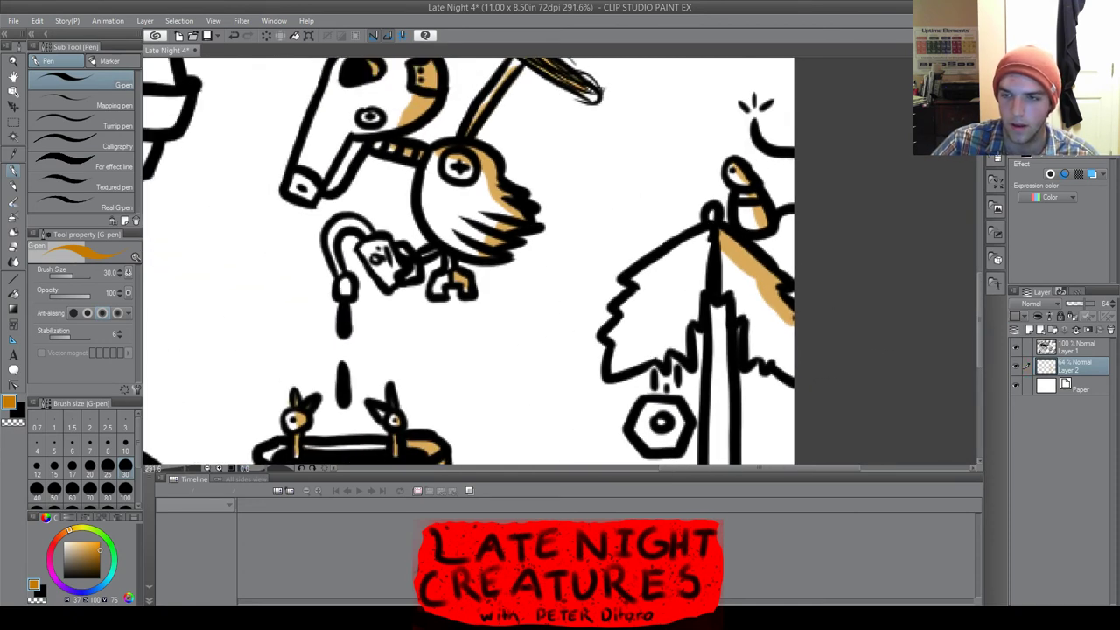
drag(979, 320, 979, 371)
scroll(673, 136, up, 3)
mouse_move(732, 88)
mouse_down()
mouse_move(750, 121)
mouse_move(750, 438)
mouse_up()
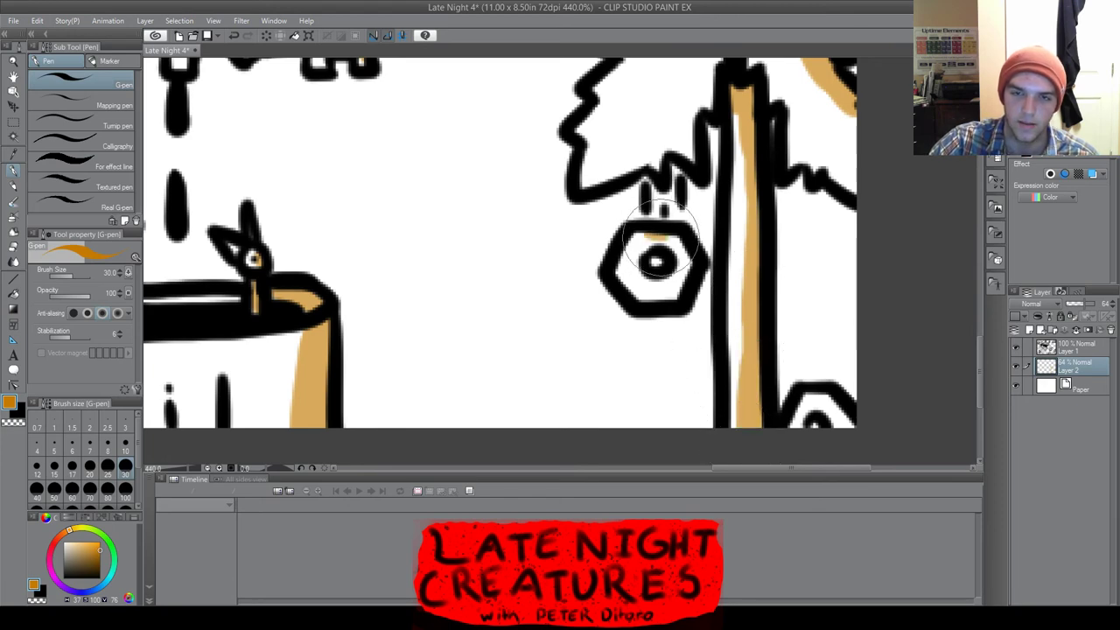
Shade the right sides of the hexagonal nut falling from the tree and the nut beside the trunk in orange
mouse_move(653, 250)
mouse_down()
mouse_move(674, 247)
mouse_move(694, 276)
mouse_move(673, 310)
mouse_up()
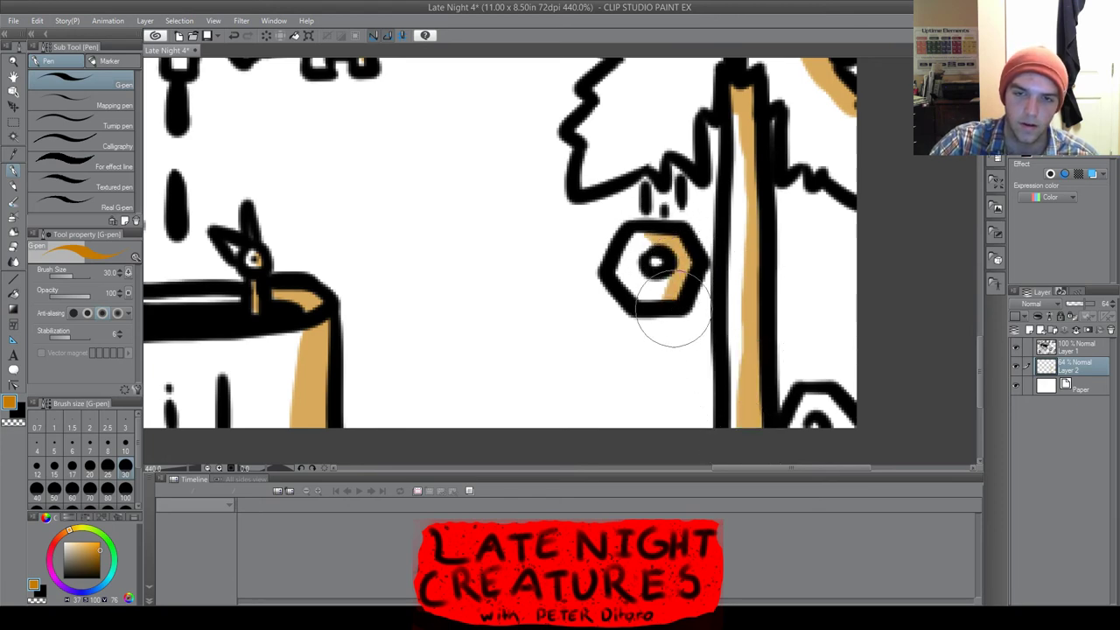
scroll(799, 307, down, 3)
scroll(749, 289, up, 3)
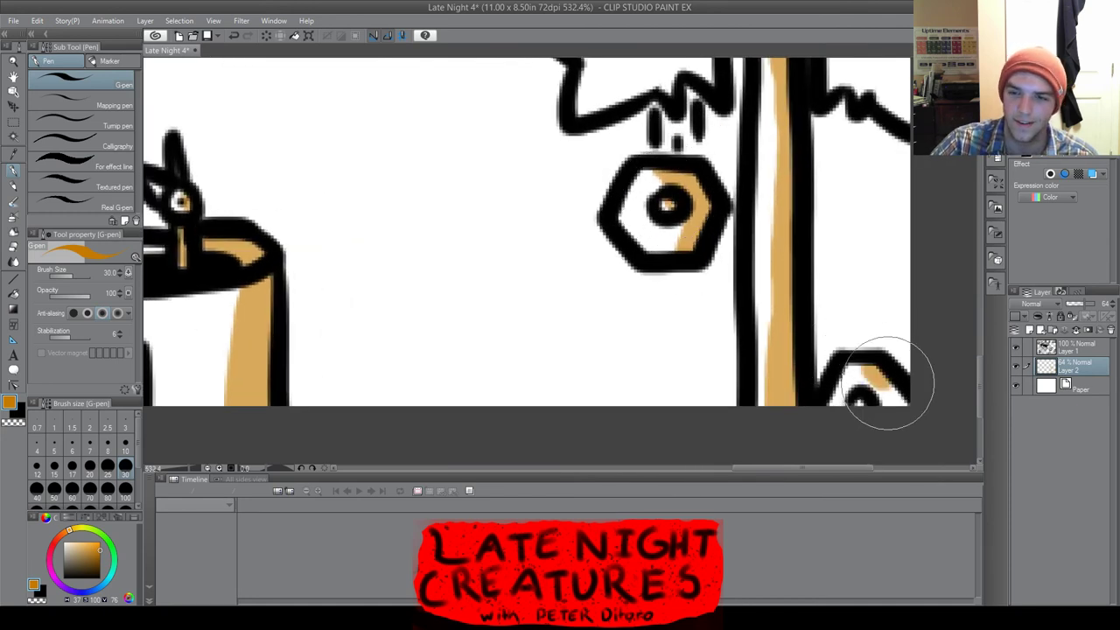
Shade the right ends of the observation window's top panel and sill in orange
scroll(901, 400, down, 2)
scroll(808, 218, down, 3)
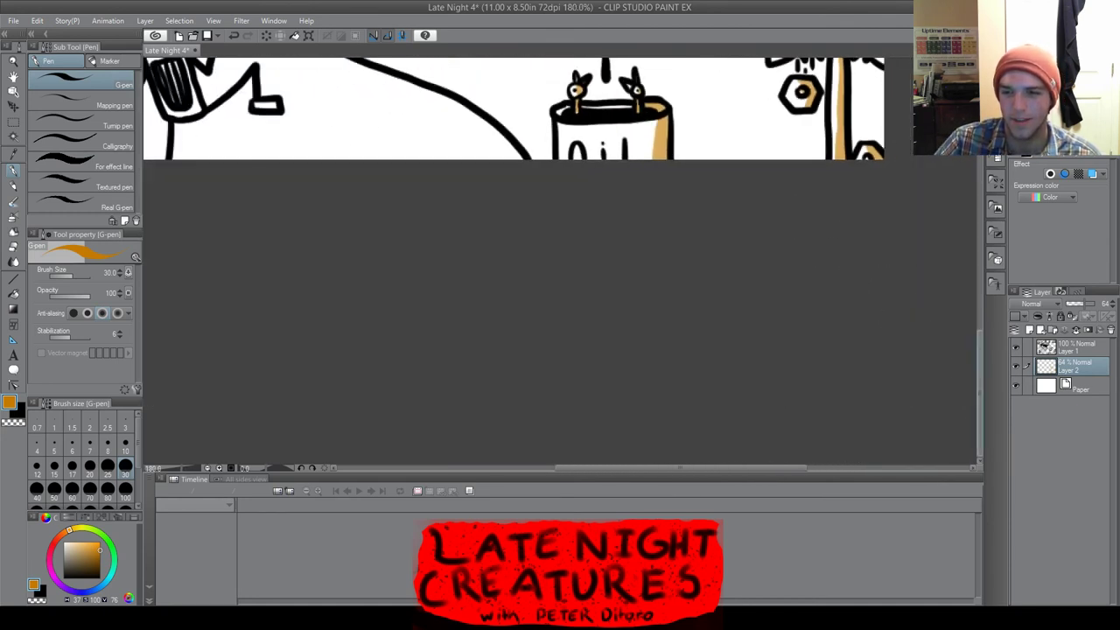
scroll(966, 269, down, 3)
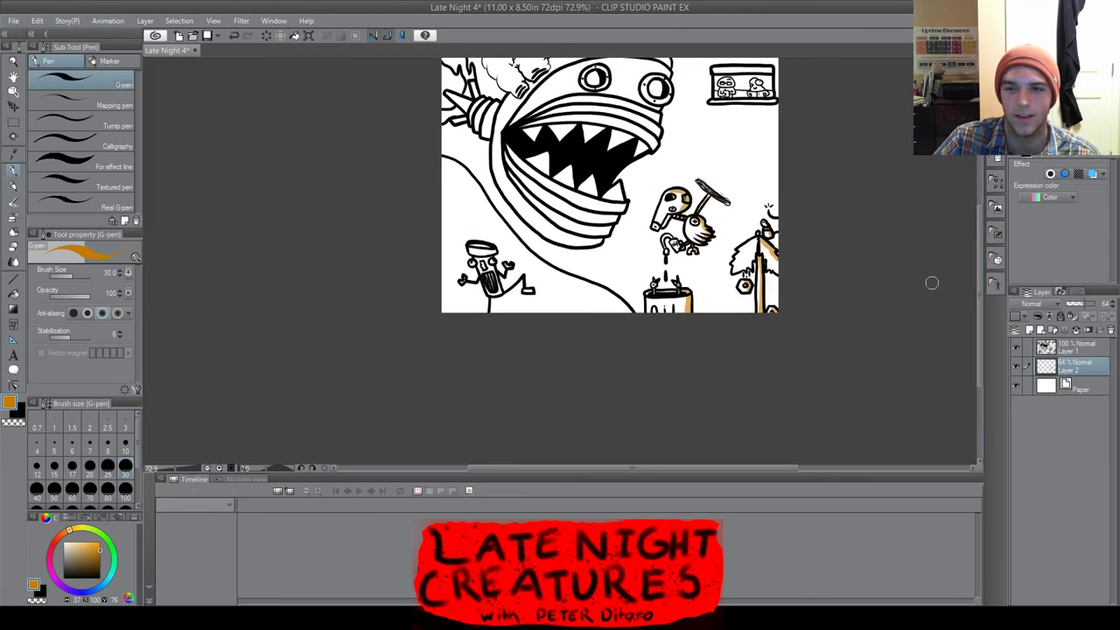
drag(980, 297, 979, 267)
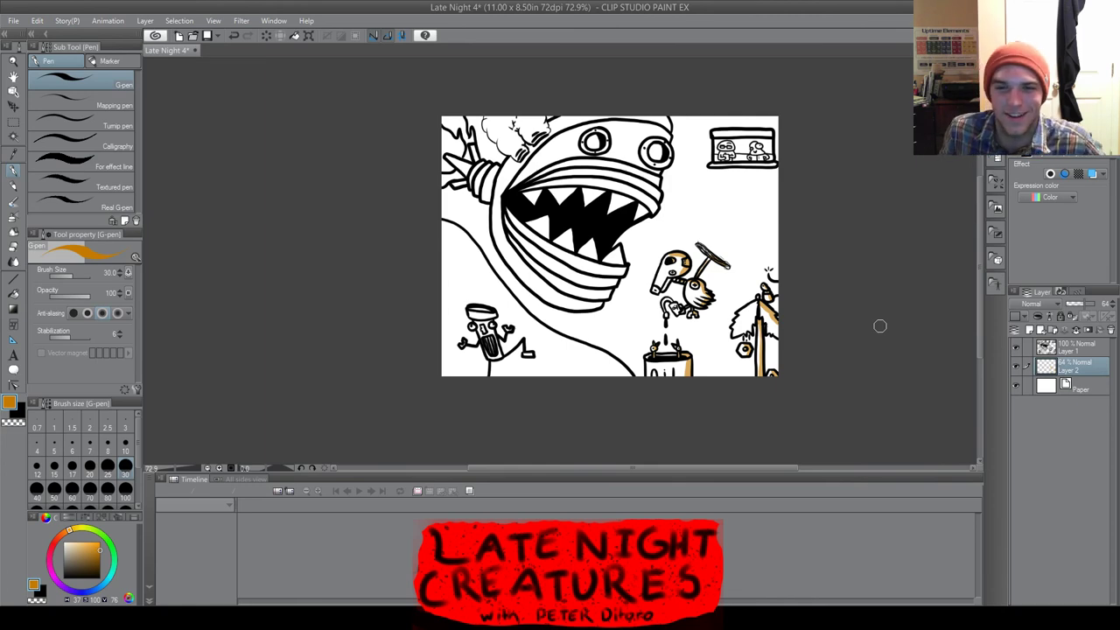
scroll(800, 163, up, 6)
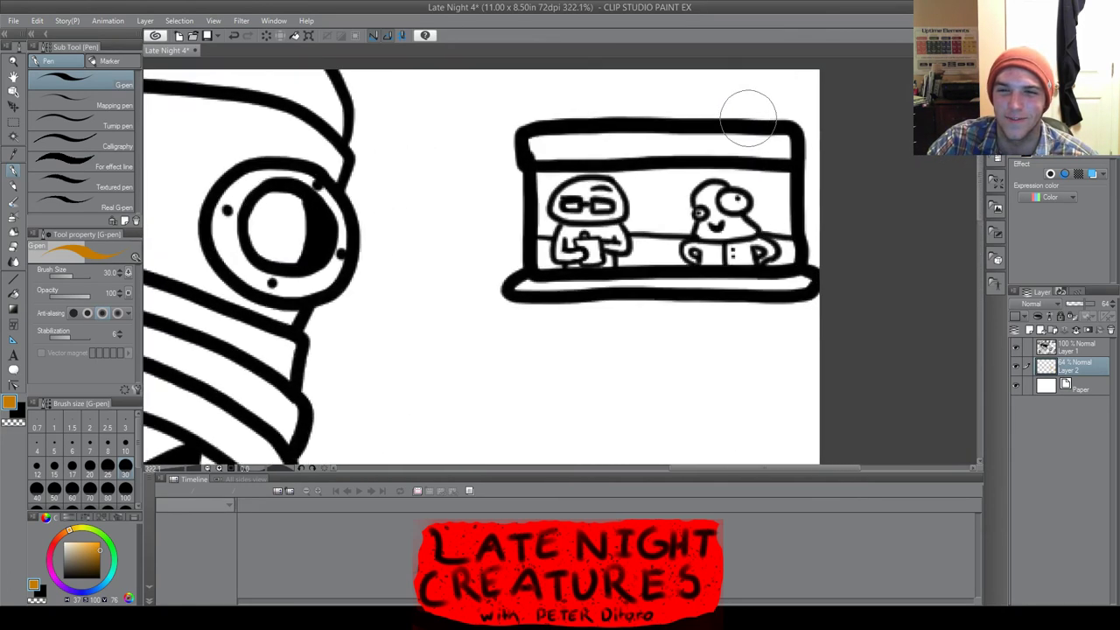
drag(787, 154, 798, 171)
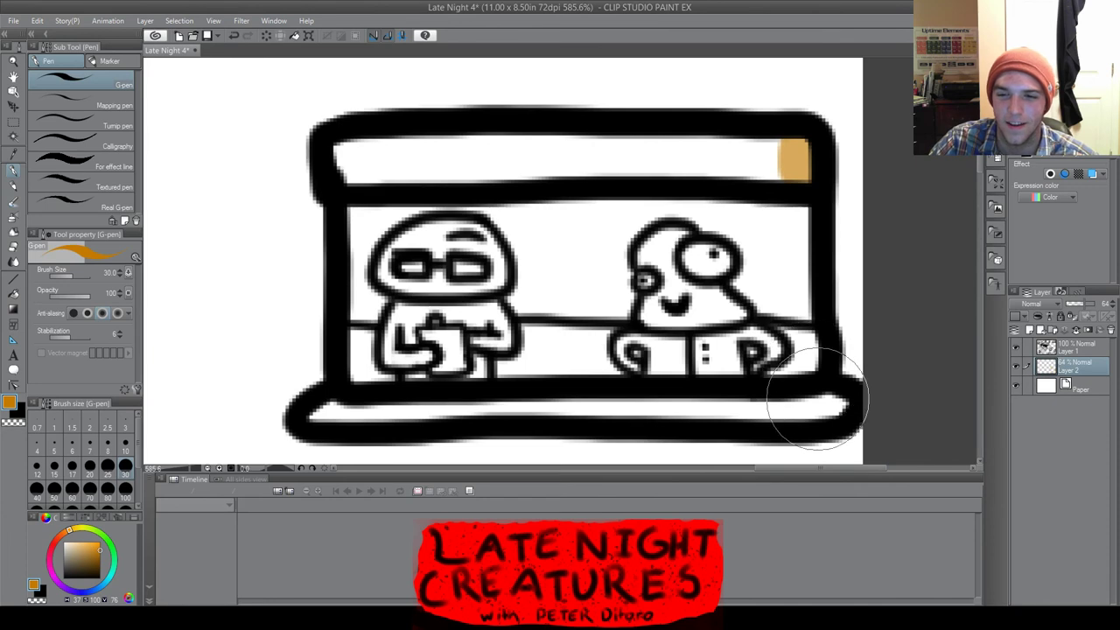
drag(798, 404, 840, 413)
Shade the head, large eye and right arm of the big-eyed observer in the window in orange
scroll(792, 376, up, 1)
scroll(760, 341, up, 1)
drag(630, 169, 625, 172)
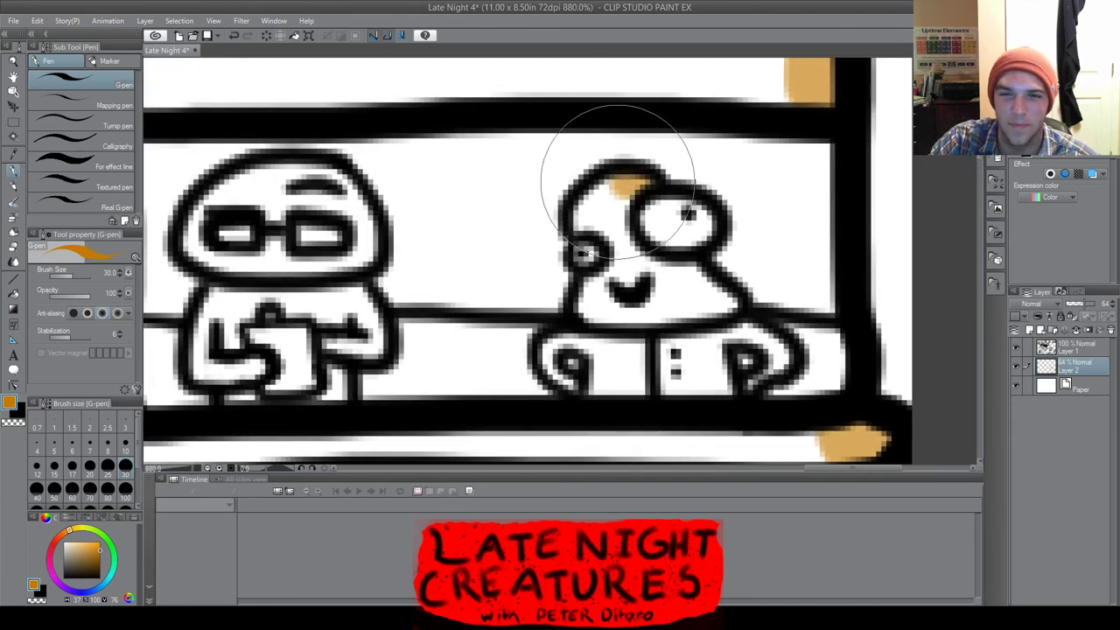
drag(739, 262, 705, 293)
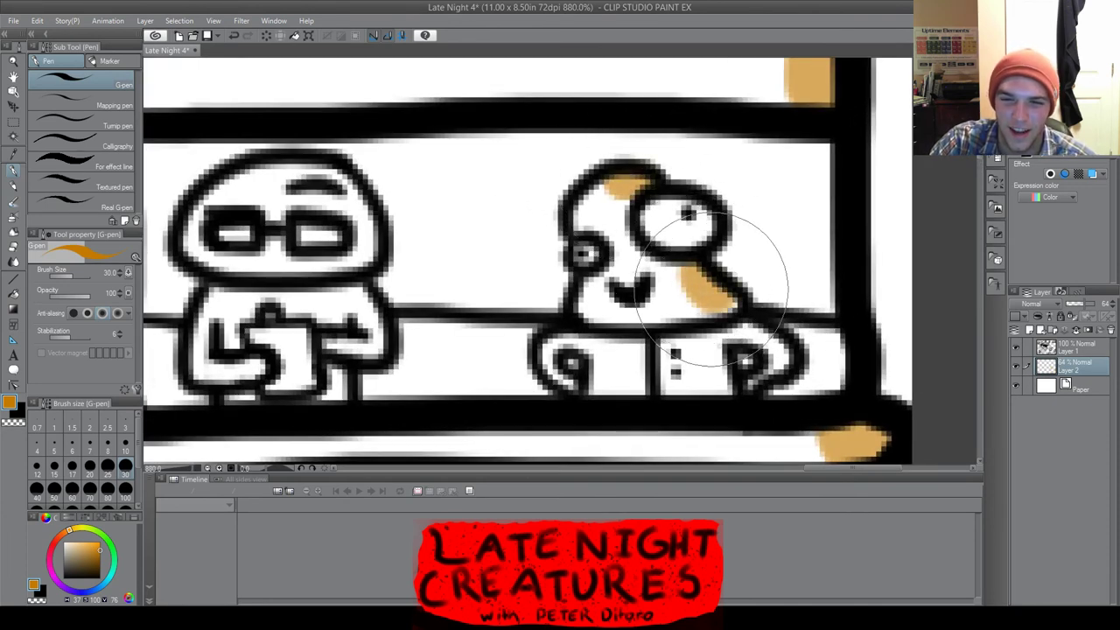
mouse_move(659, 194)
mouse_down()
mouse_move(687, 201)
mouse_move(677, 202)
mouse_move(712, 240)
mouse_up()
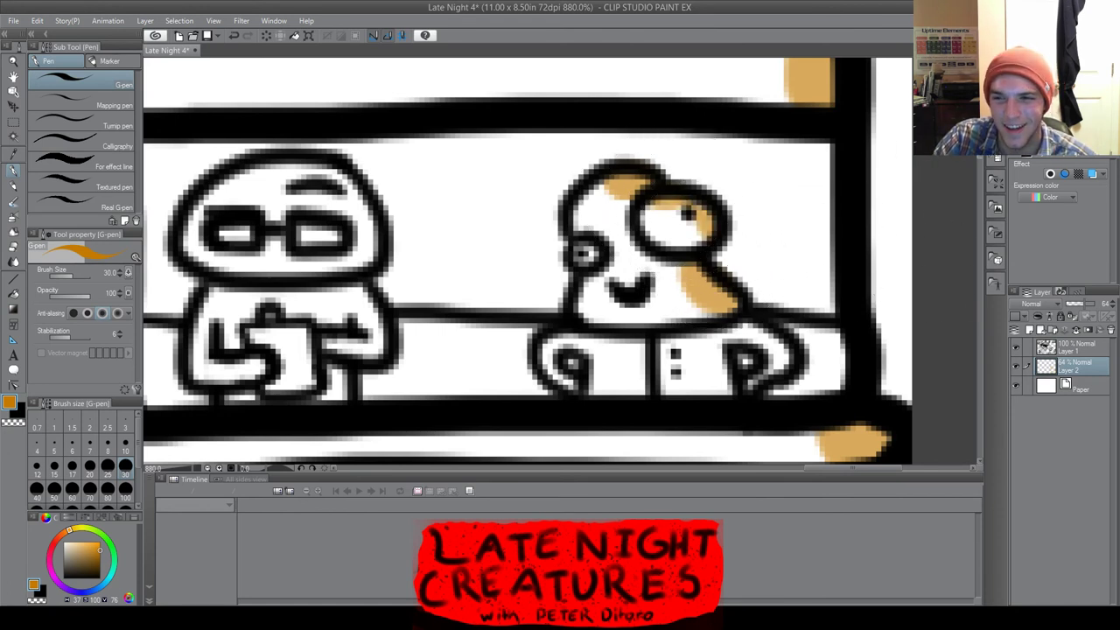
scroll(528, 261, down, 5)
drag(737, 163, 767, 178)
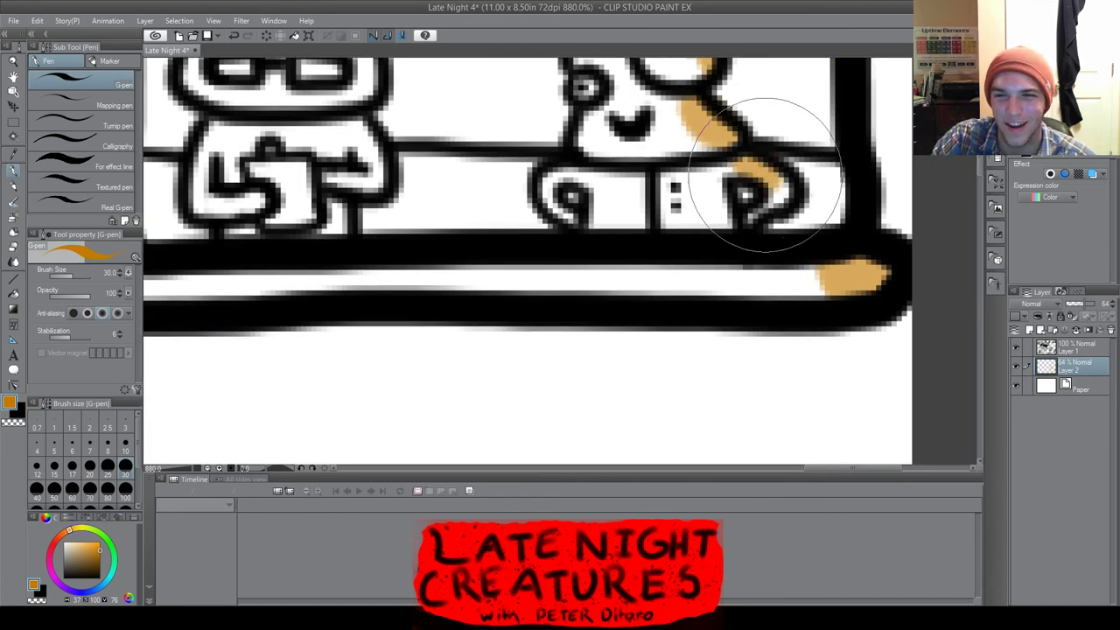
Shade the right side of the head and body of the observer wearing glasses in orange
scroll(770, 197, down, 5)
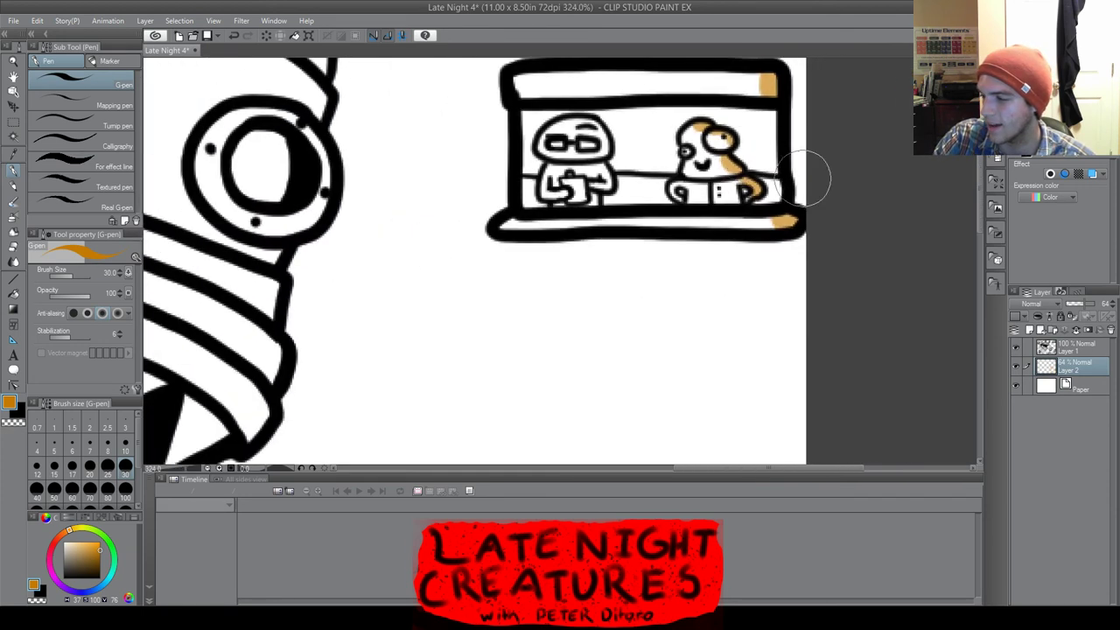
drag(980, 203, 980, 178)
scroll(506, 200, up, 1)
scroll(506, 199, up, 4)
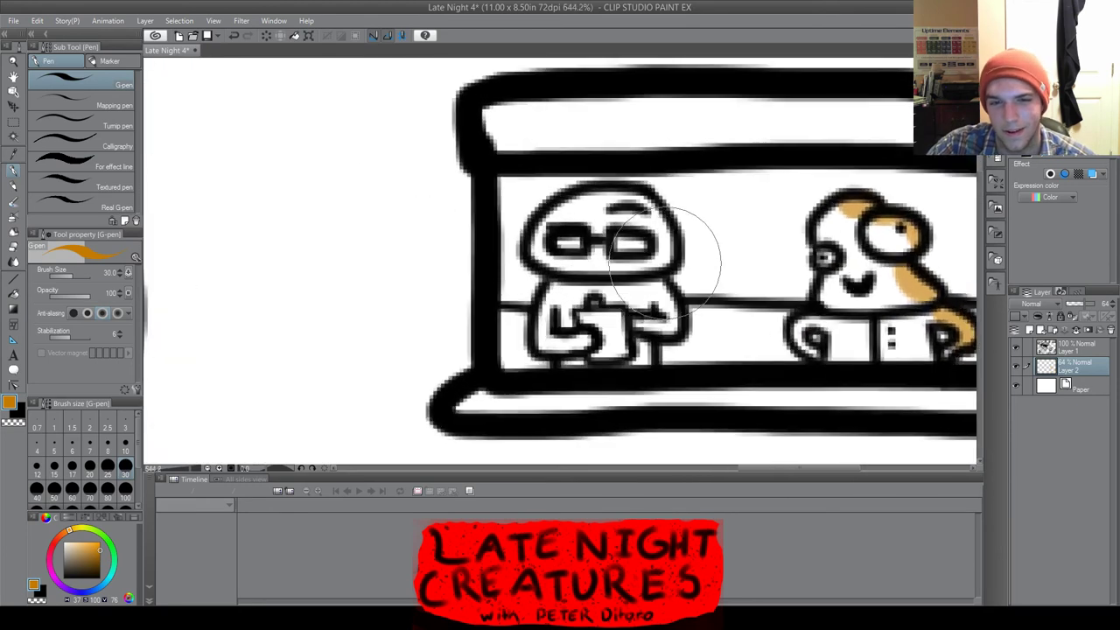
mouse_move(618, 180)
mouse_down()
mouse_move(670, 219)
mouse_move(651, 295)
mouse_move(670, 358)
mouse_move(662, 374)
mouse_up()
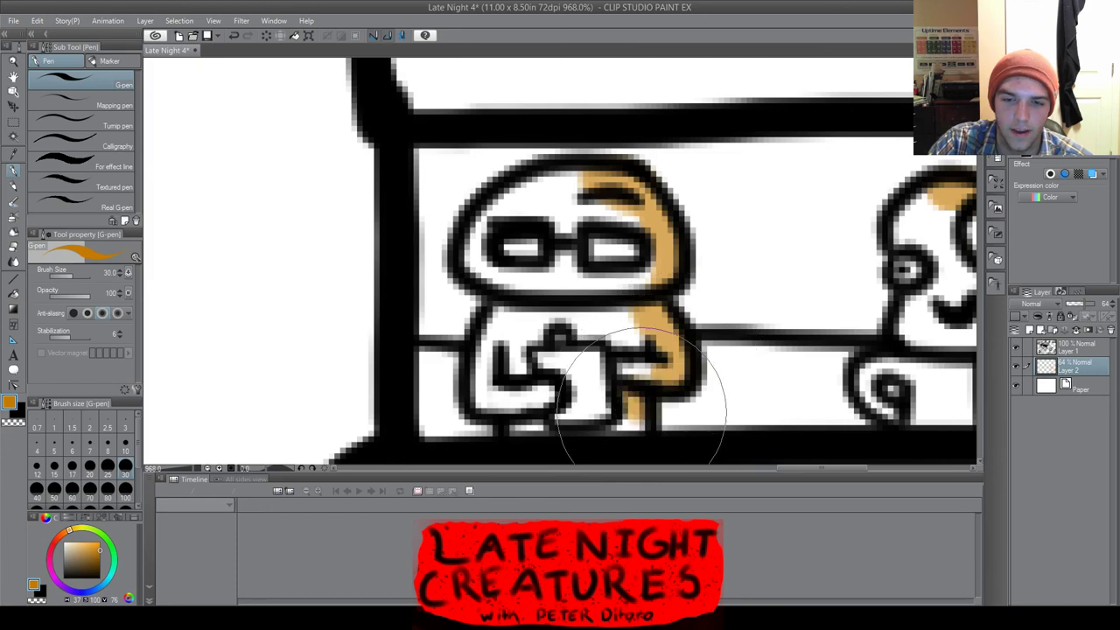
Shade the upper right of the wall behind the observers and add small orange strokes to the lower wall between them
scroll(664, 276, down, 2)
scroll(688, 227, down, 5)
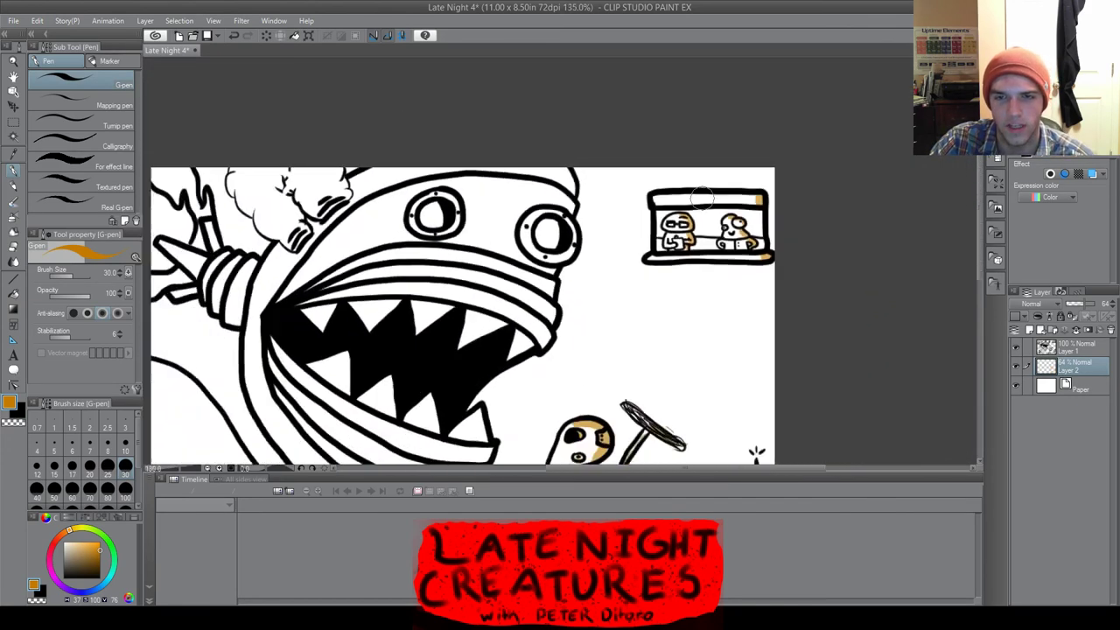
scroll(762, 218, up, 7)
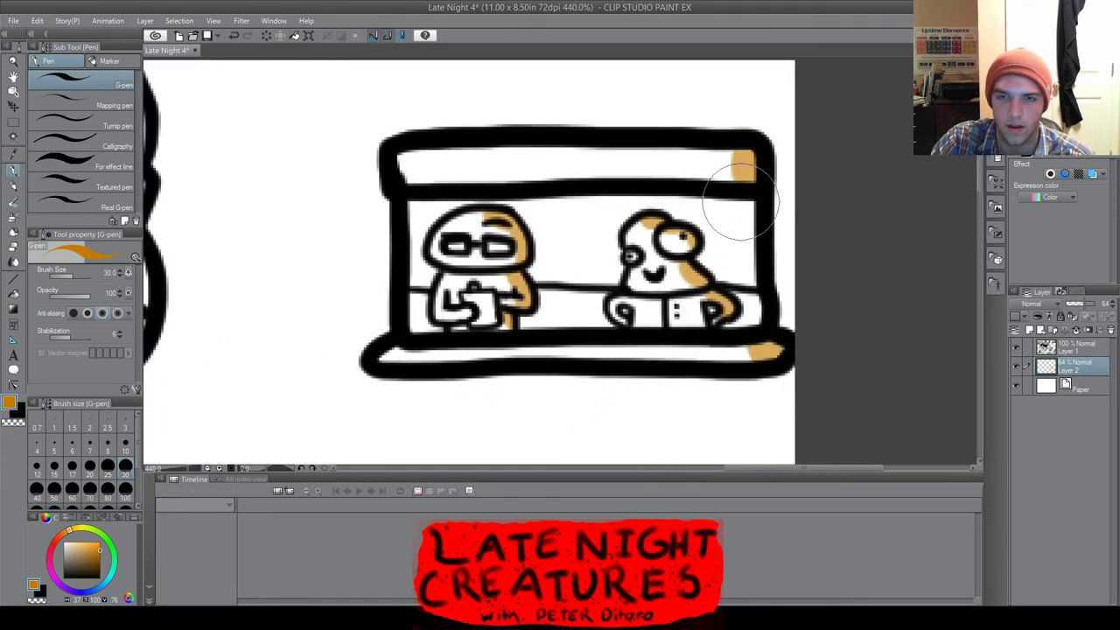
mouse_move(740, 202)
mouse_down()
mouse_move(746, 258)
mouse_move(729, 226)
mouse_move(738, 213)
mouse_move(702, 201)
mouse_move(510, 198)
mouse_move(644, 234)
mouse_move(718, 238)
mouse_move(718, 225)
mouse_move(753, 293)
mouse_up()
drag(582, 302, 594, 325)
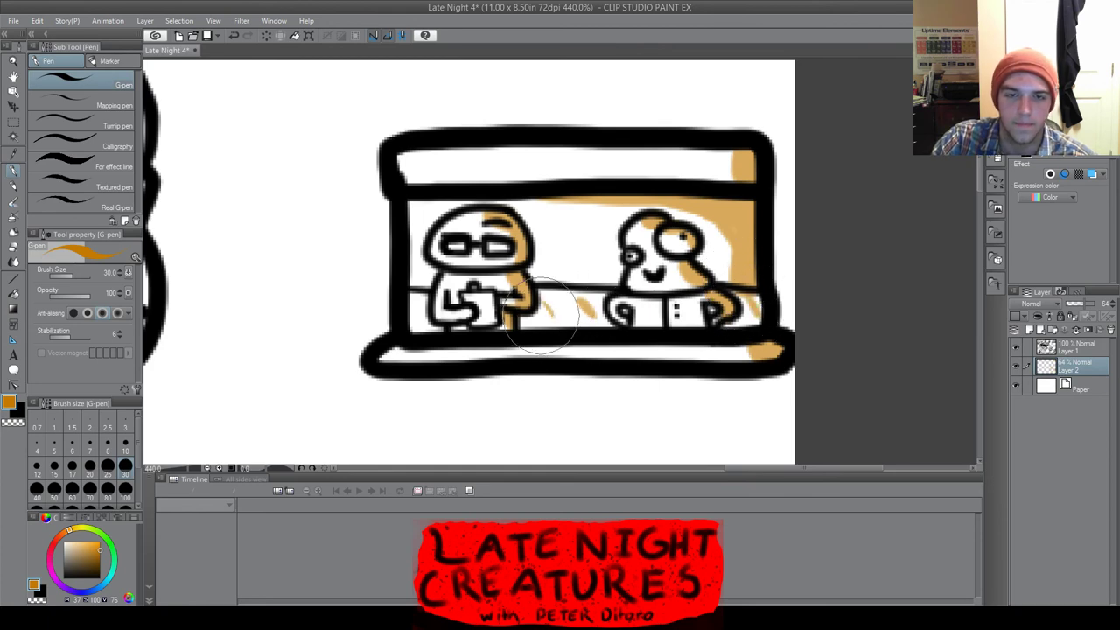
Shade the right edge of the monster's forehead and the outer rim of its right eye in orange
scroll(604, 320, down, 5)
scroll(689, 330, down, 3)
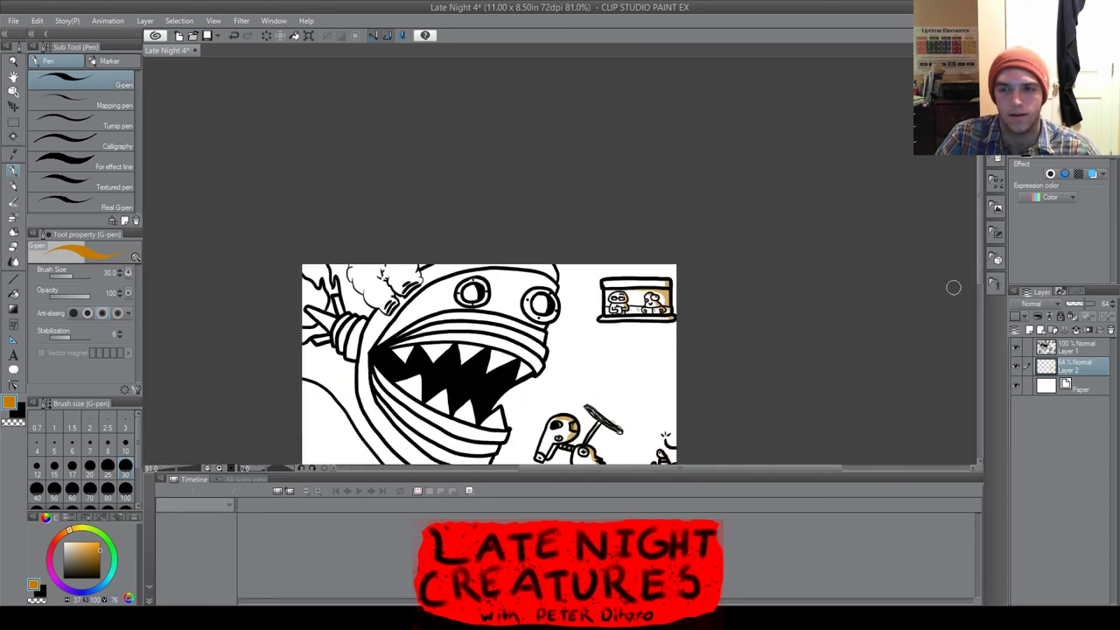
scroll(689, 330, down, 3)
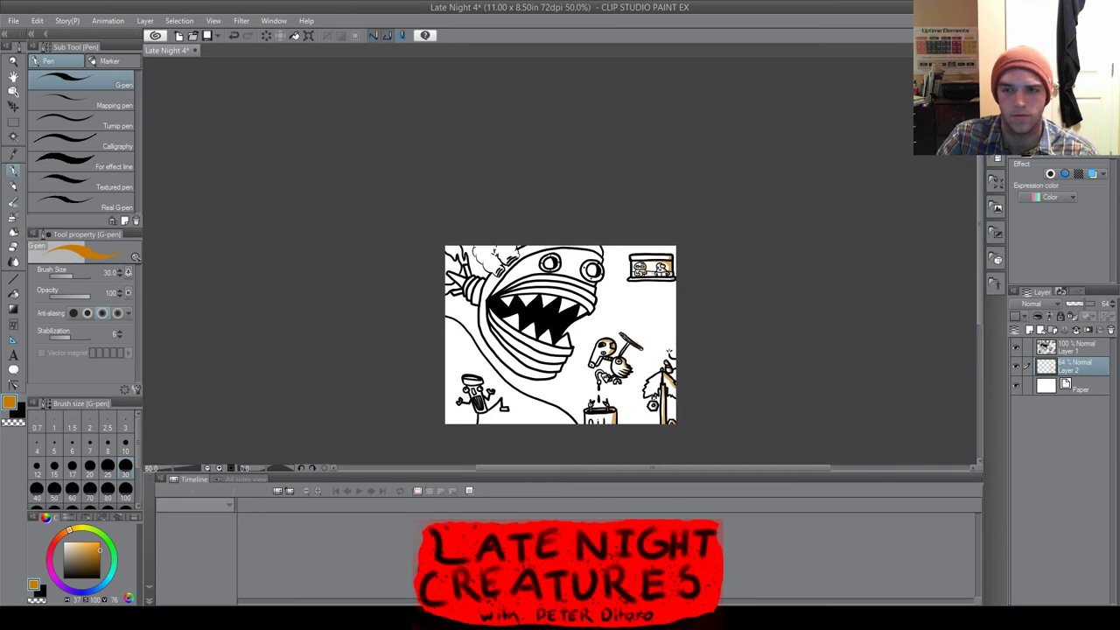
scroll(560, 334, down, 2)
scroll(705, 199, up, 6)
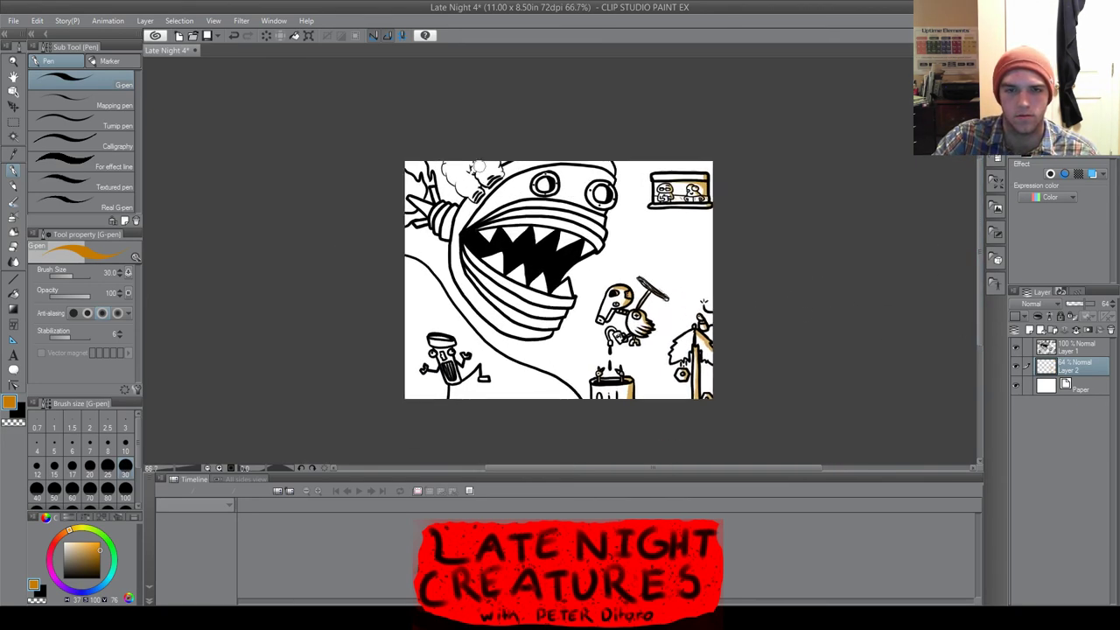
mouse_move(704, 203)
mouse_down()
mouse_move(704, 220)
mouse_move(682, 117)
mouse_up()
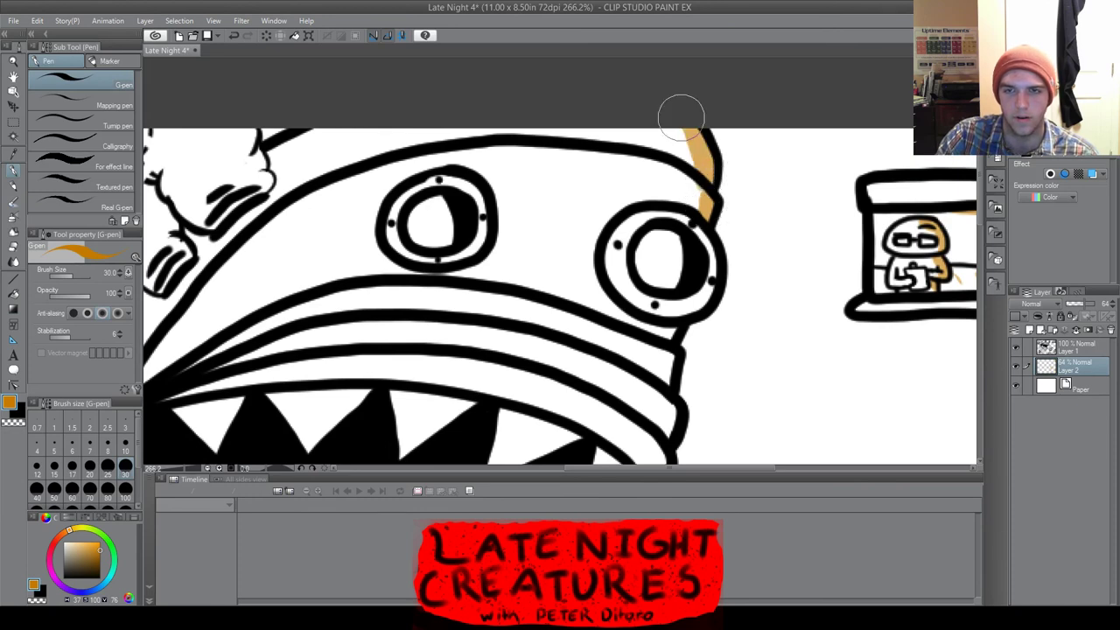
scroll(685, 222, up, 3)
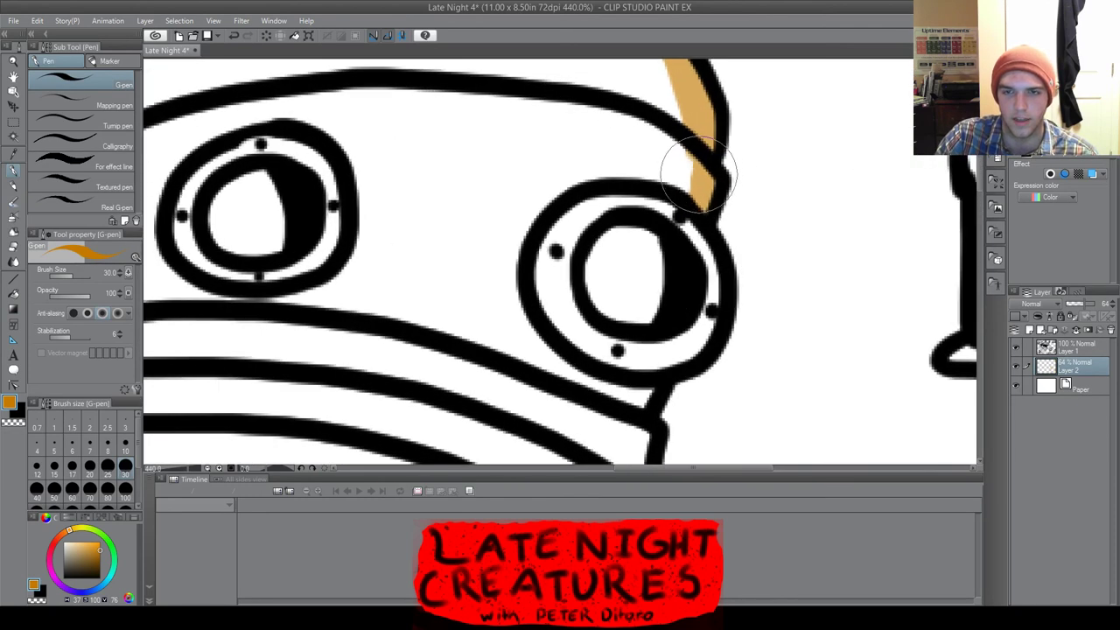
mouse_move(670, 203)
mouse_down()
mouse_move(700, 240)
mouse_move(693, 233)
mouse_move(706, 278)
mouse_move(665, 326)
mouse_up()
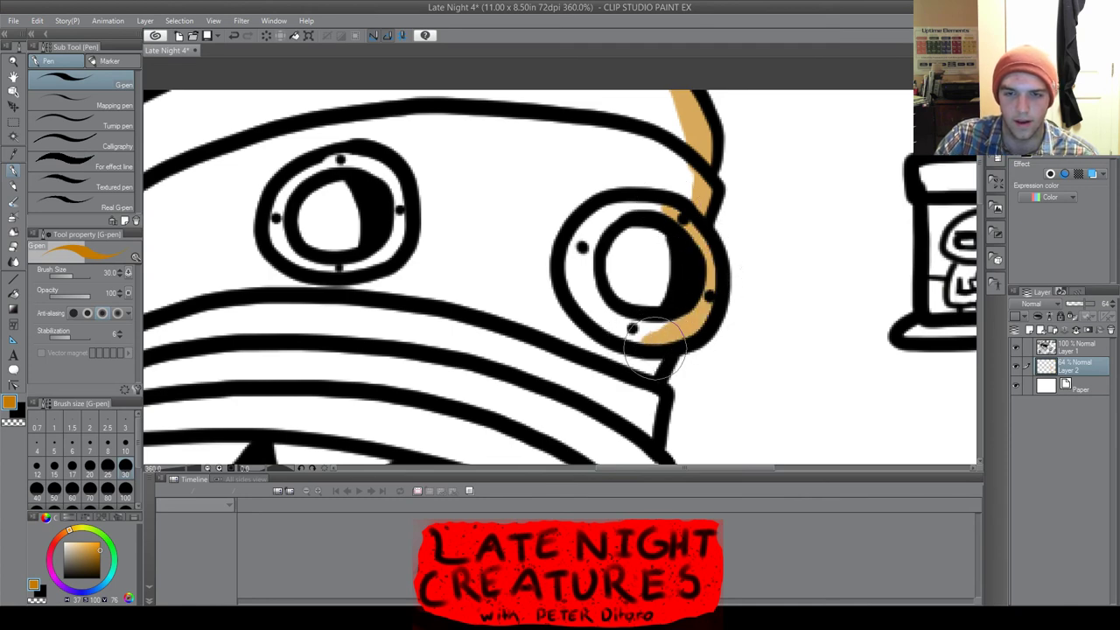
Shade the right ends of the bandages on the monster's upper jaw in orange, below its right eye
scroll(657, 368, down, 5)
scroll(727, 258, up, 4)
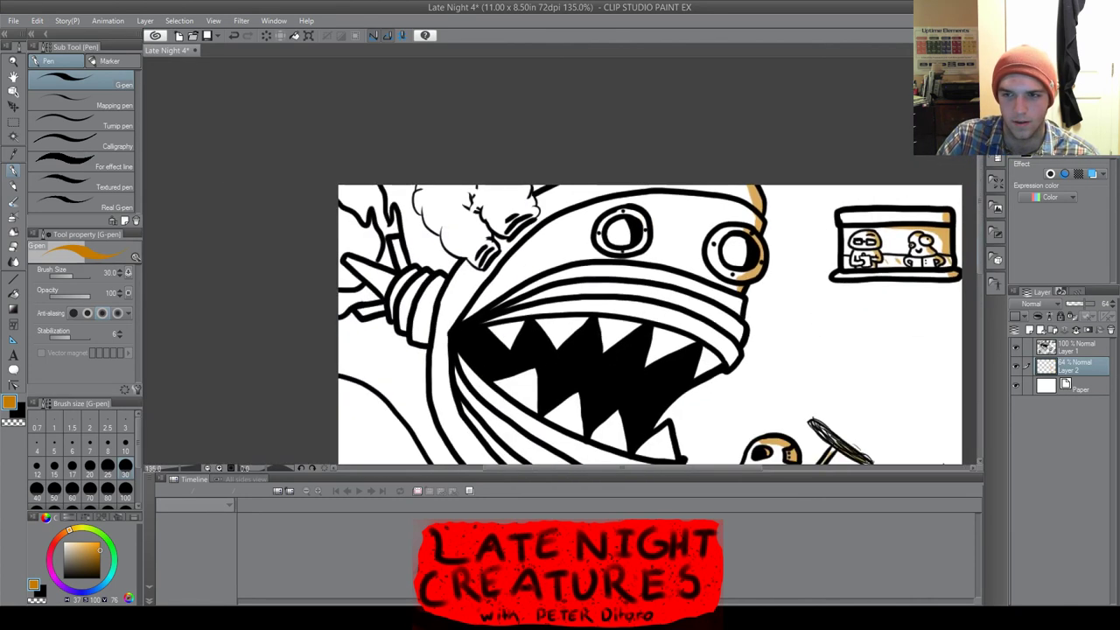
mouse_move(737, 238)
mouse_down()
mouse_move(731, 280)
mouse_move(738, 252)
mouse_move(747, 328)
mouse_move(747, 311)
mouse_move(710, 403)
mouse_up()
scroll(764, 260, down, 3)
scroll(765, 260, down, 4)
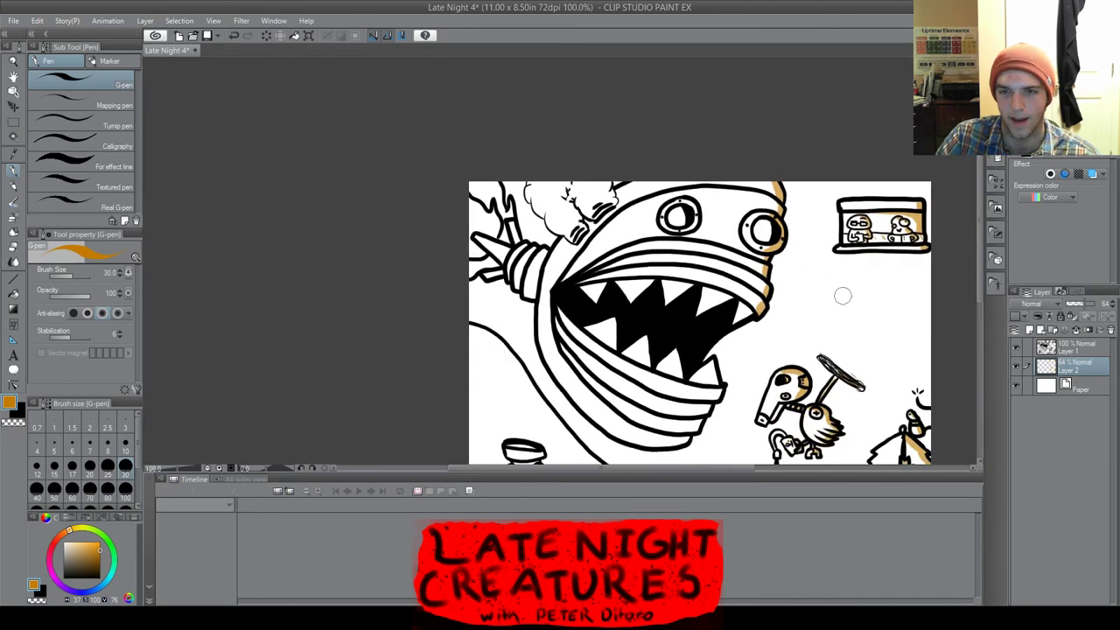
Shade the right side of the rim around the monster's left eye in orange
scroll(729, 219, up, 4)
scroll(600, 149, up, 2)
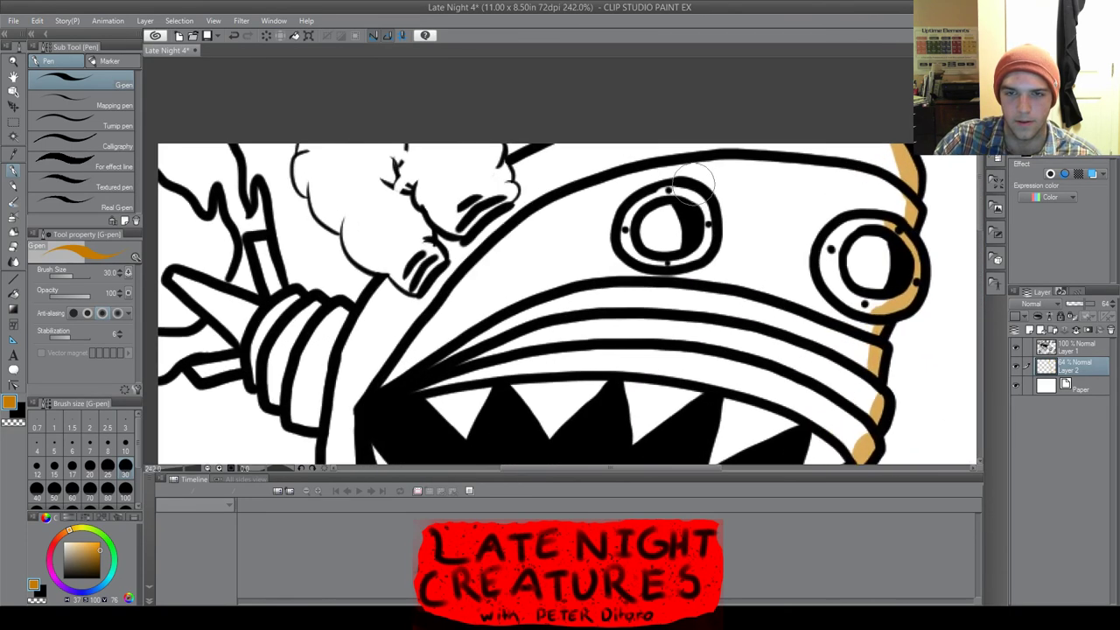
mouse_move(670, 187)
mouse_down()
mouse_move(696, 196)
mouse_move(710, 228)
mouse_move(699, 263)
mouse_up()
scroll(701, 260, down, 4)
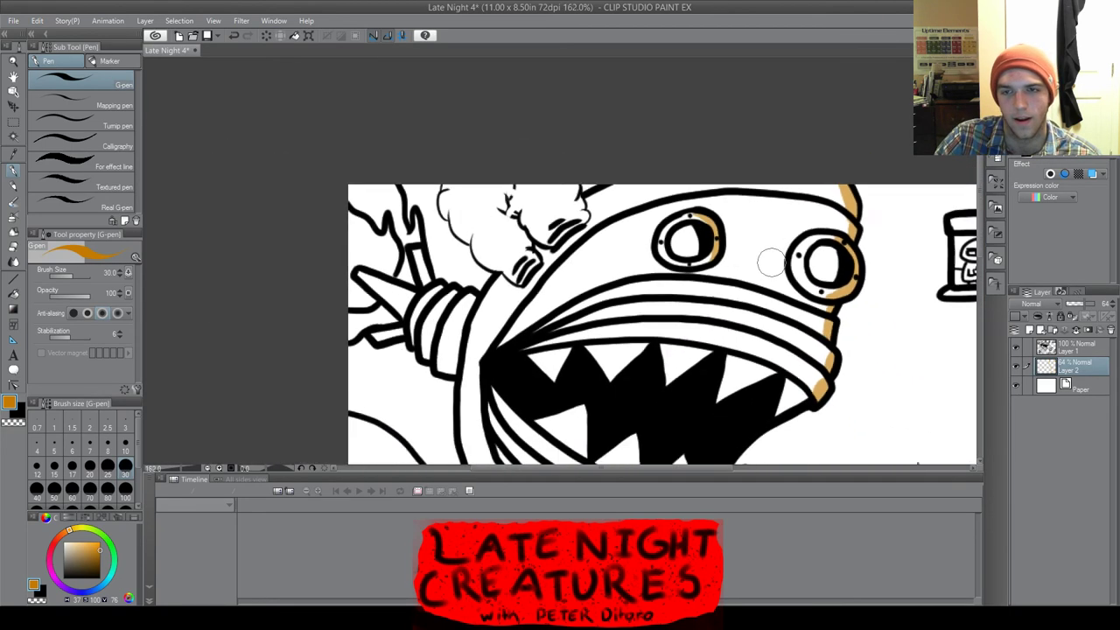
Shade the right and upper edges of the monster's upper teeth in orange
drag(968, 403, 968, 310)
scroll(867, 293, up, 5)
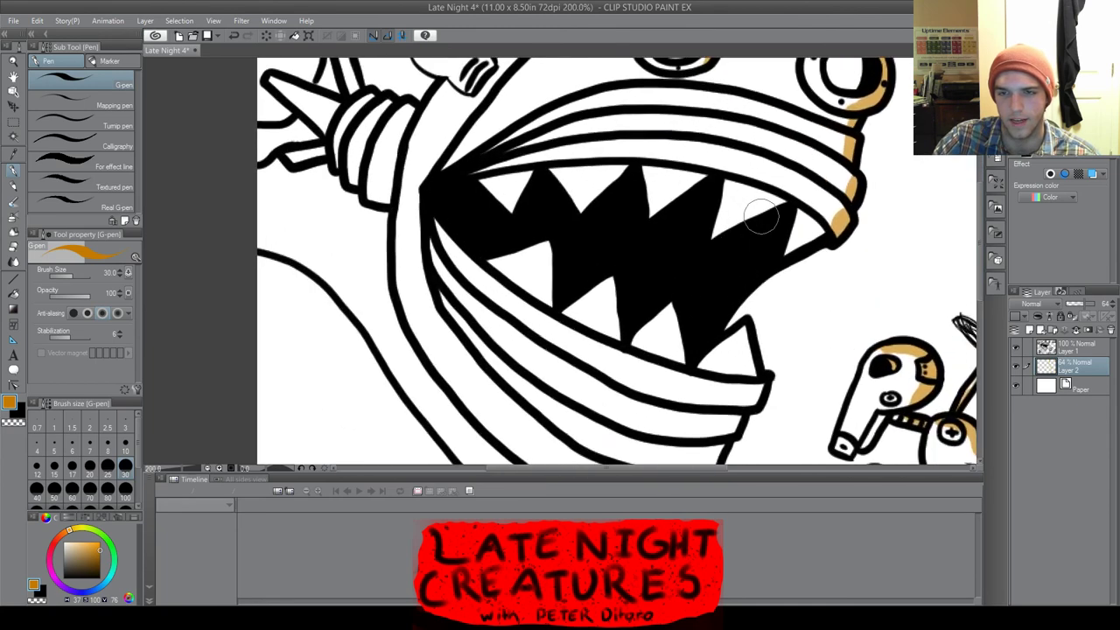
drag(839, 223, 809, 246)
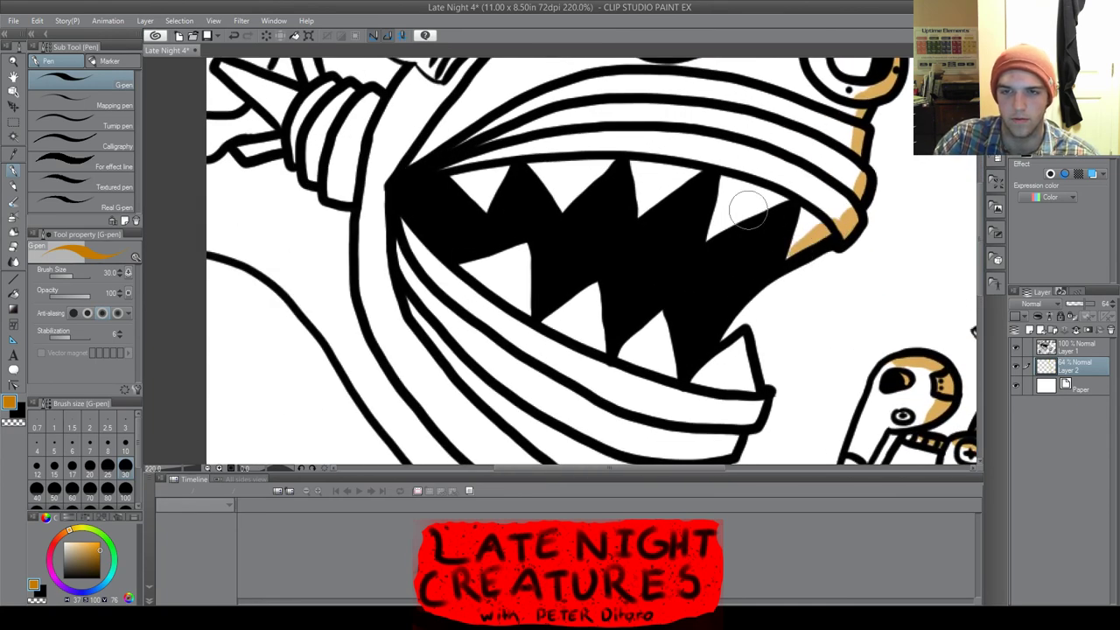
drag(783, 203, 713, 236)
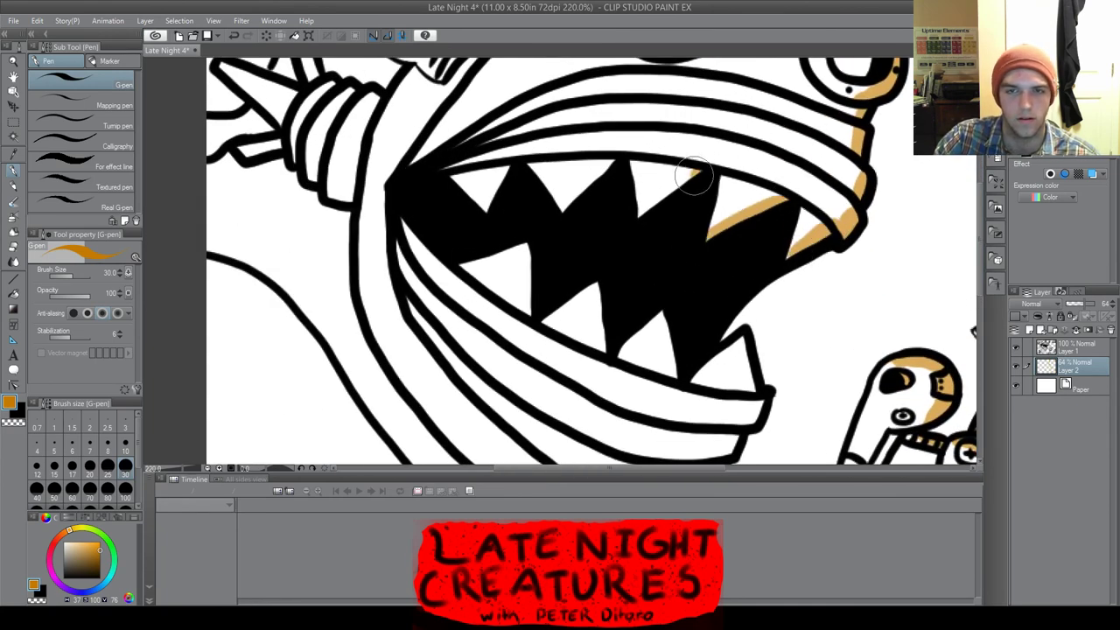
drag(693, 175, 639, 215)
drag(615, 163, 560, 210)
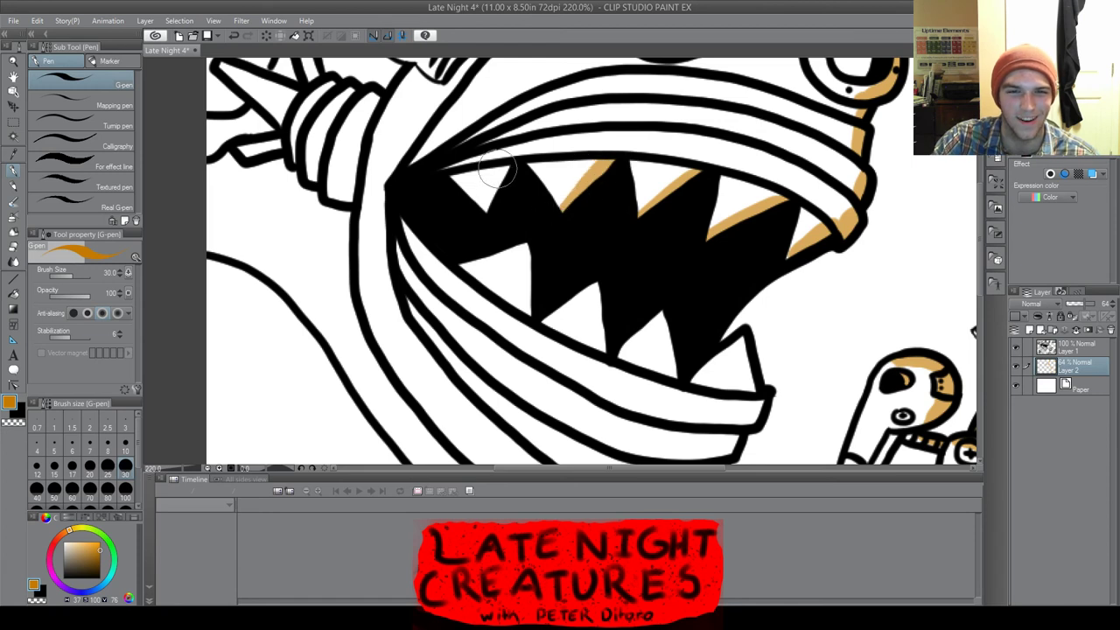
drag(505, 166, 487, 216)
drag(495, 171, 473, 193)
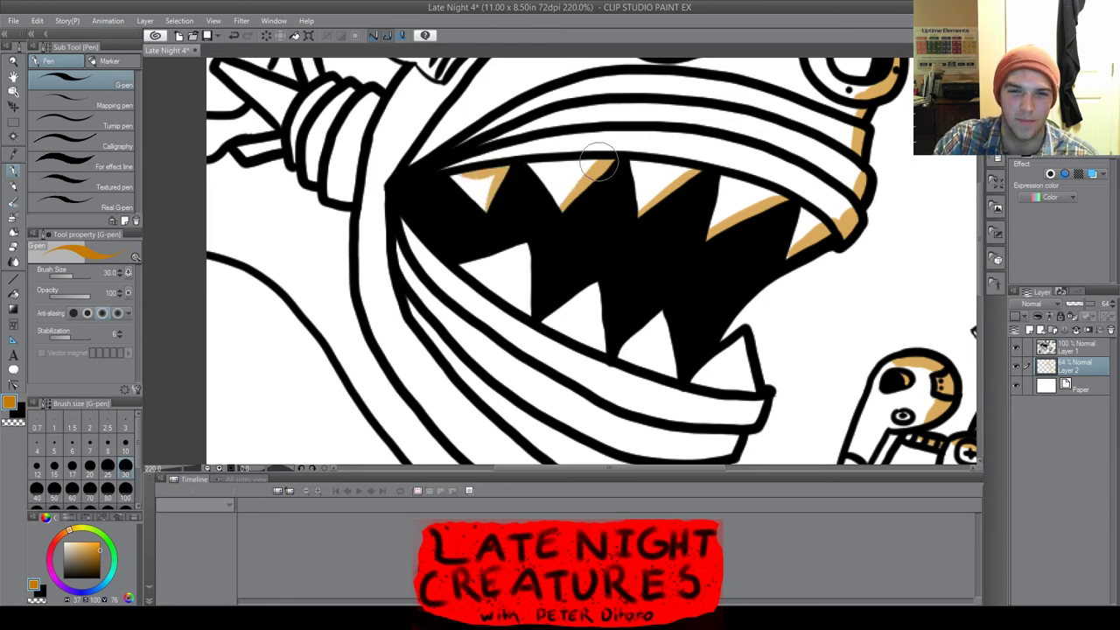
drag(598, 162, 544, 165)
drag(694, 166, 640, 160)
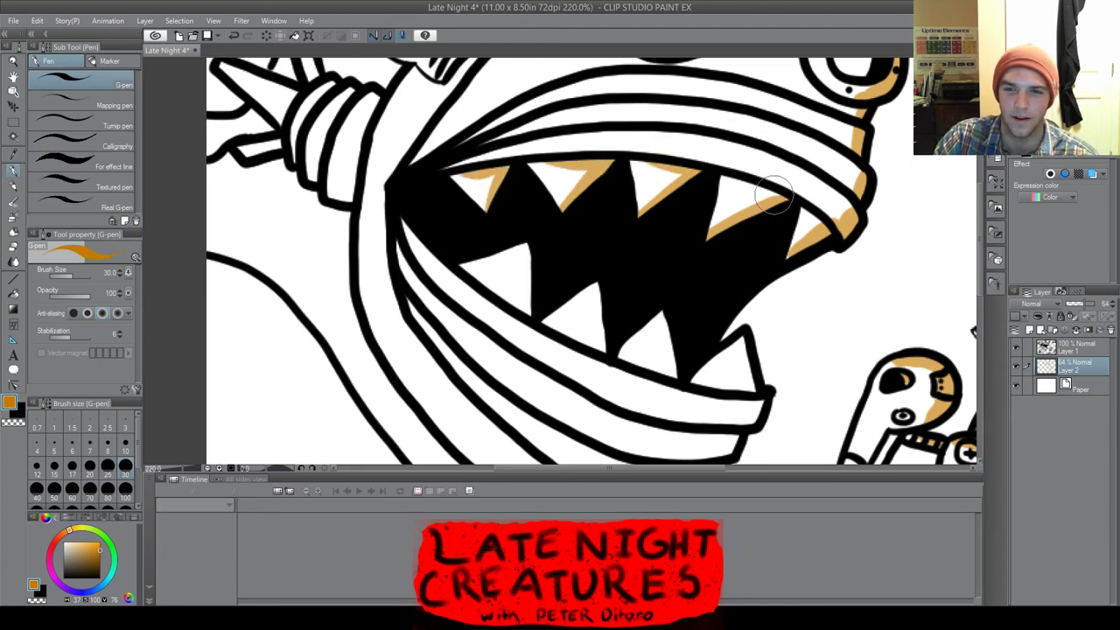
drag(773, 195, 757, 189)
Shade the right edges of the monster's four lower teeth in orange
scroll(726, 333, up, 2)
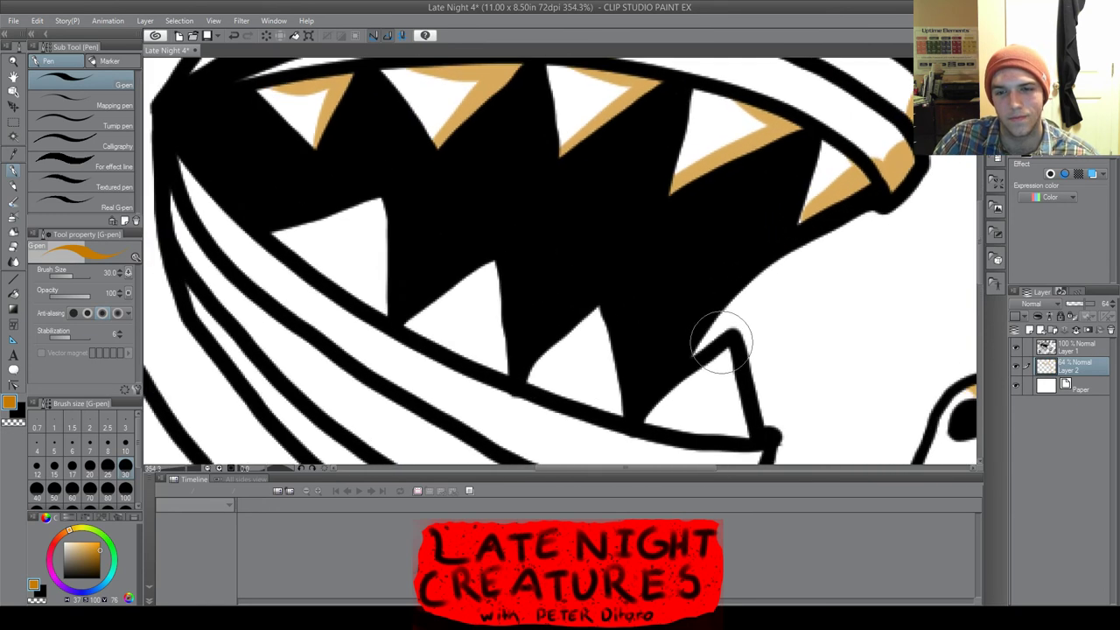
mouse_move(712, 338)
mouse_down()
mouse_move(744, 434)
mouse_move(691, 429)
mouse_up()
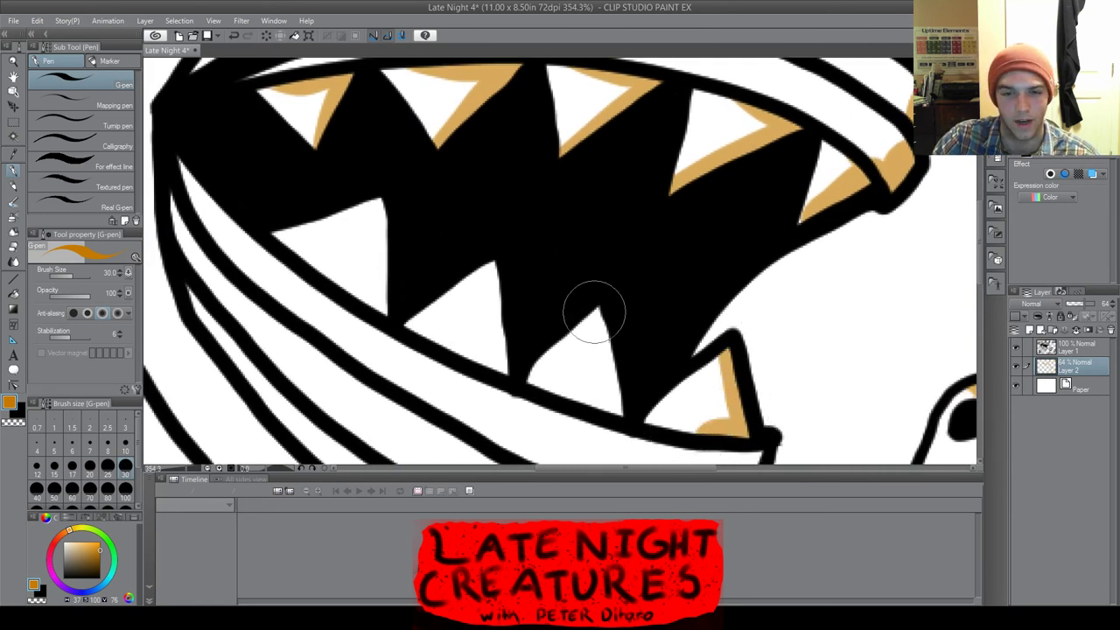
drag(593, 312, 613, 410)
drag(492, 270, 494, 350)
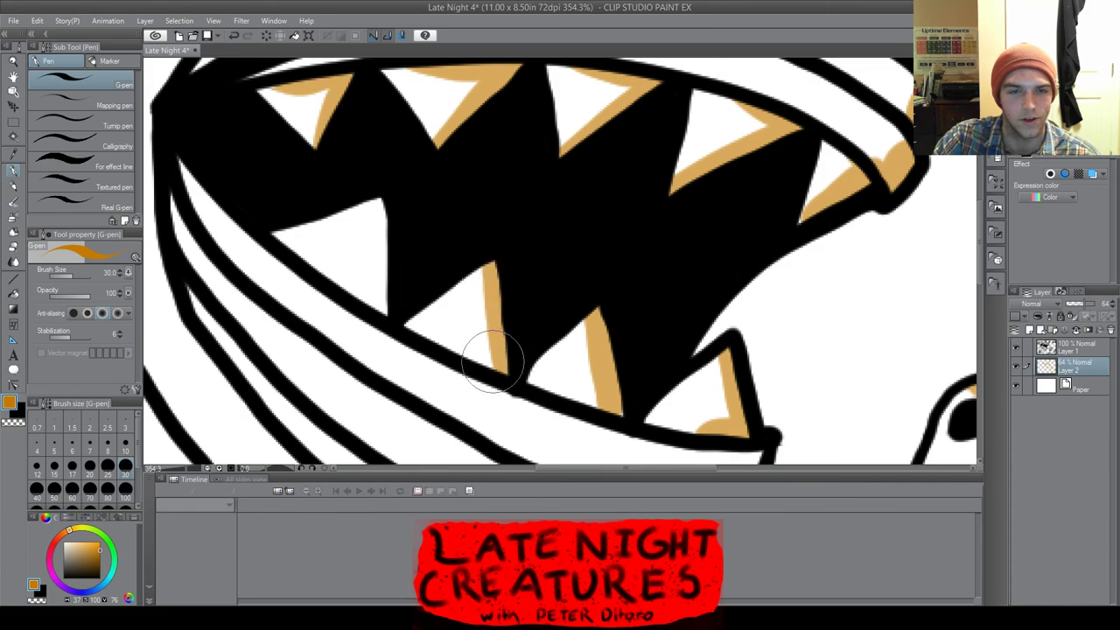
drag(375, 213, 388, 300)
scroll(410, 286, down, 2)
scroll(409, 286, down, 2)
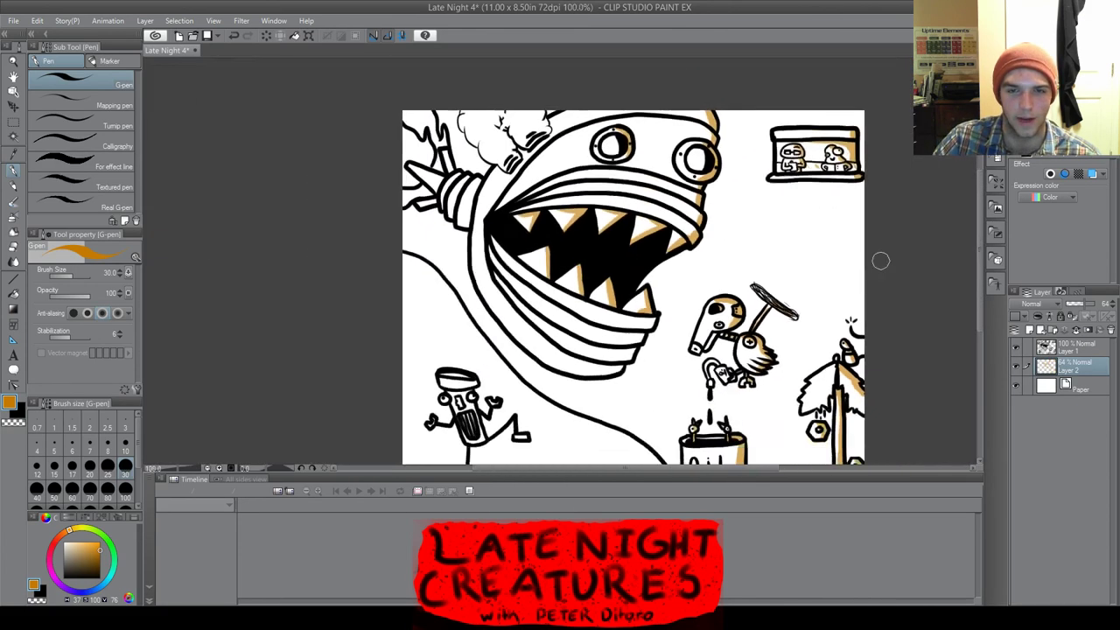
Shade the right ends of the four bandages on the monster's lower jaw in orange
scroll(685, 429, up, 4)
scroll(734, 282, up, 1)
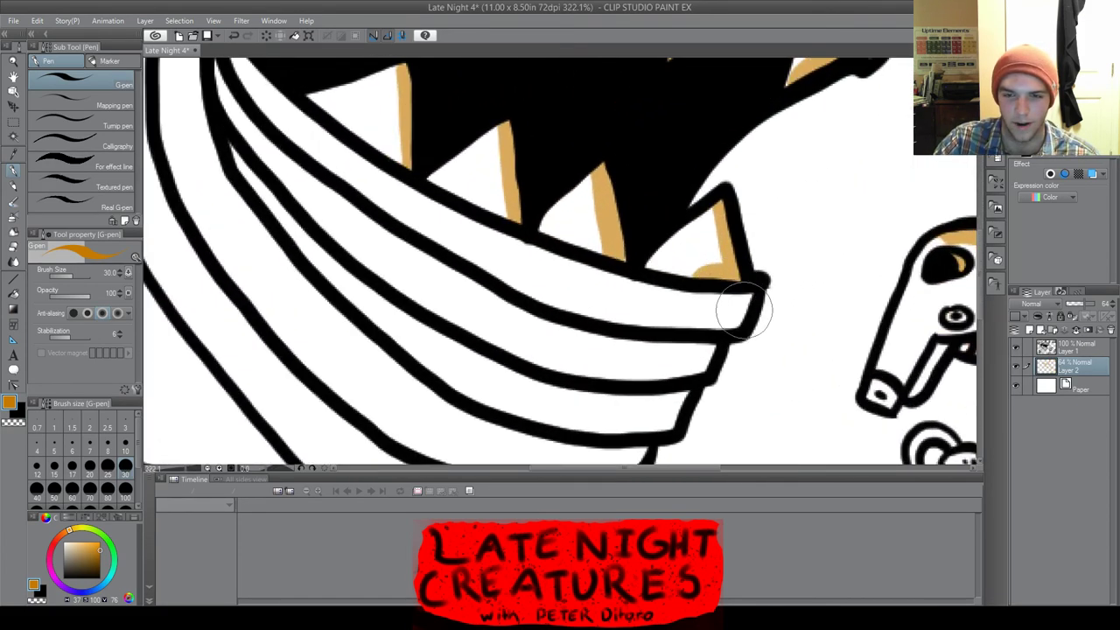
mouse_move(747, 294)
mouse_down()
mouse_move(737, 324)
mouse_move(741, 310)
mouse_move(713, 340)
mouse_move(740, 309)
mouse_move(707, 375)
mouse_up()
scroll(707, 375, down, 3)
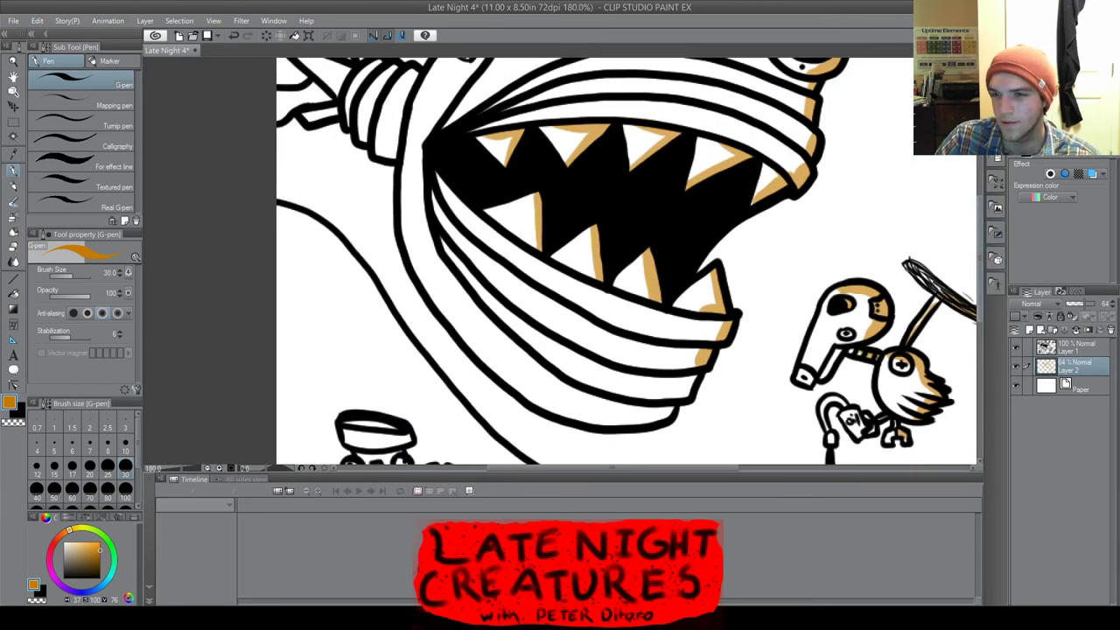
drag(979, 259, 980, 288)
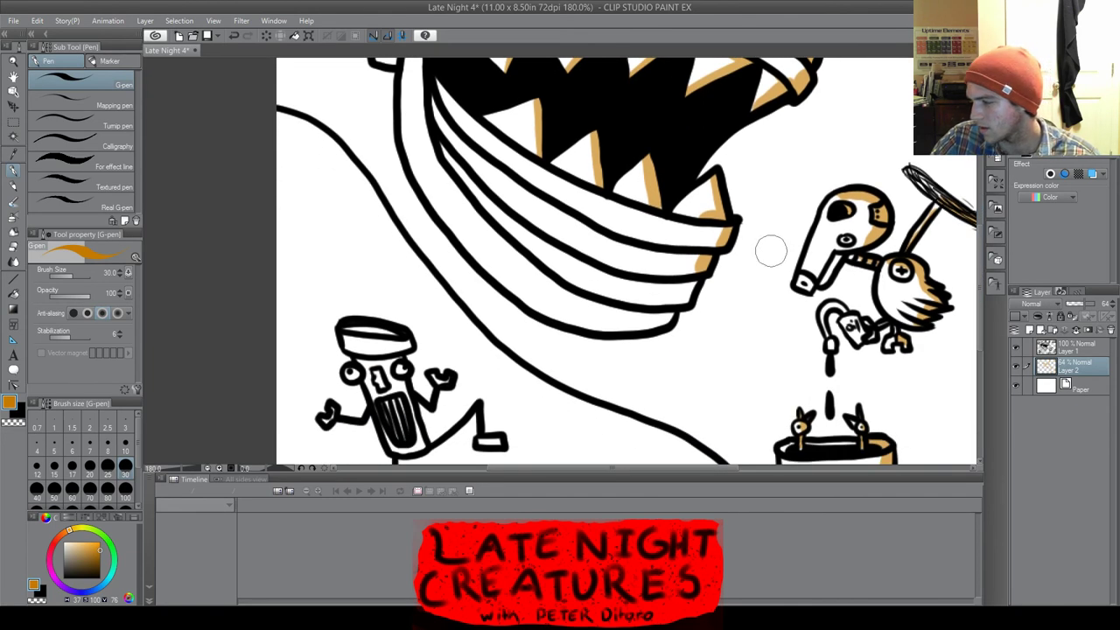
scroll(756, 264, up, 5)
mouse_move(675, 281)
mouse_down()
mouse_move(655, 342)
mouse_move(611, 367)
mouse_move(592, 401)
mouse_up()
scroll(639, 359, down, 3)
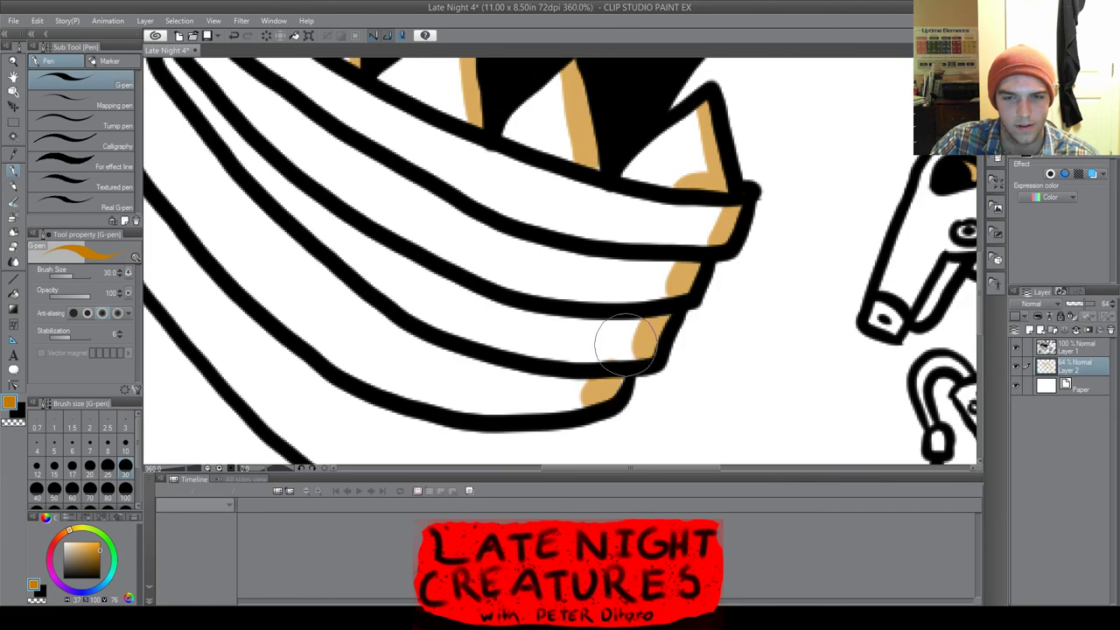
scroll(700, 271, down, 6)
scroll(763, 219, down, 1)
Shade the right edges of the two fluffy shapes resting against the monster's head in orange
scroll(966, 258, up, 3)
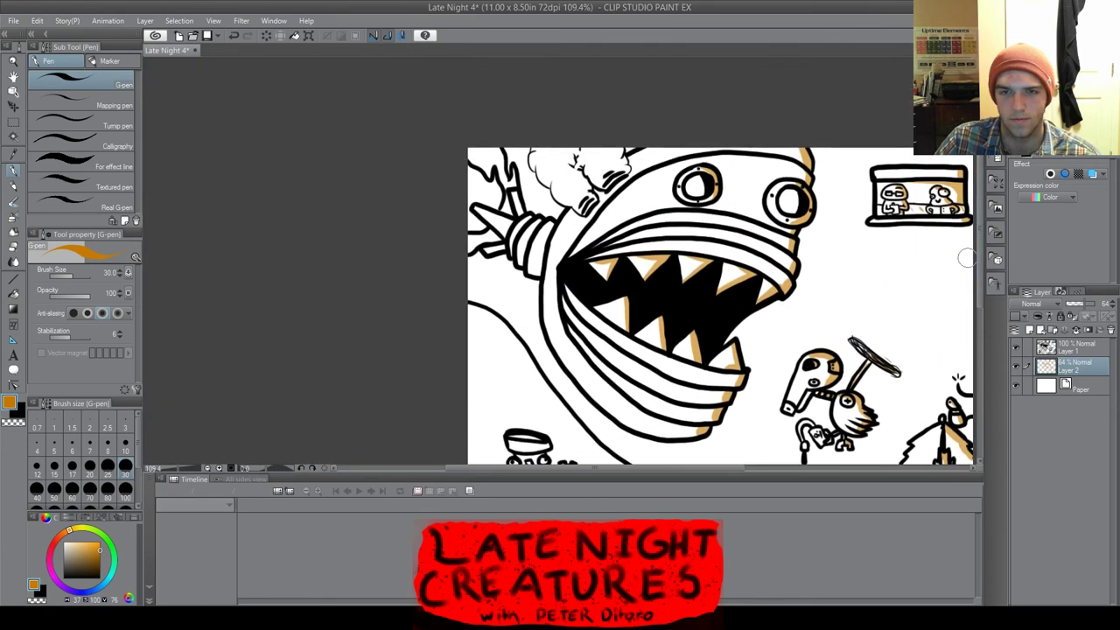
scroll(450, 165, up, 3)
scroll(727, 110, up, 2)
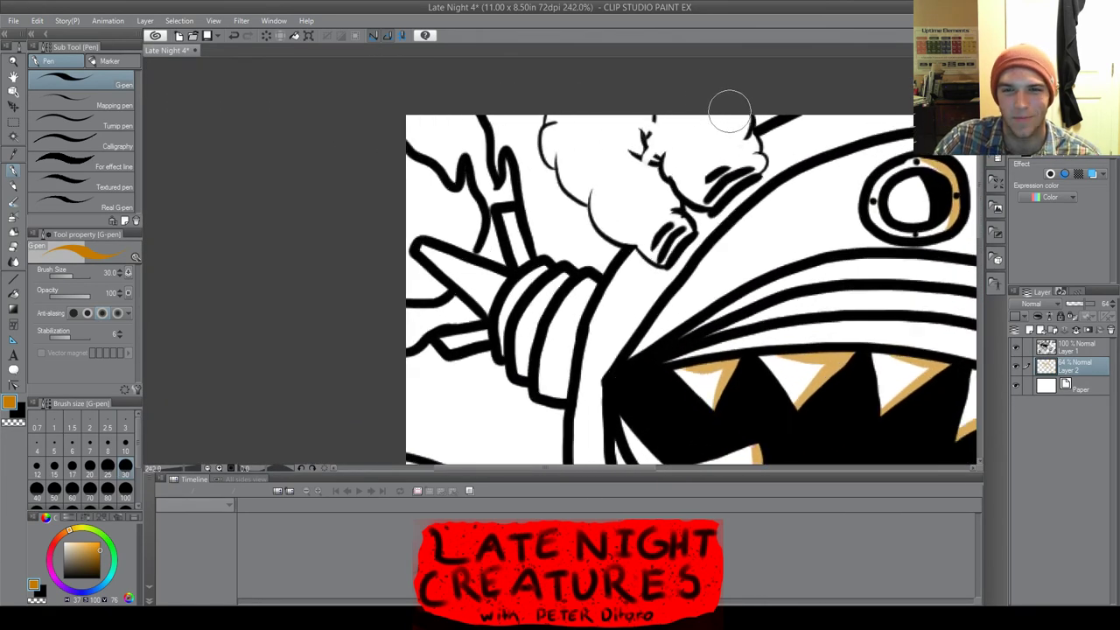
mouse_move(741, 105)
mouse_down()
mouse_move(740, 137)
mouse_move(751, 180)
mouse_up()
mouse_move(655, 110)
mouse_down()
mouse_move(656, 150)
mouse_move(650, 113)
mouse_move(642, 158)
mouse_move(652, 182)
mouse_move(631, 182)
mouse_move(674, 258)
mouse_up()
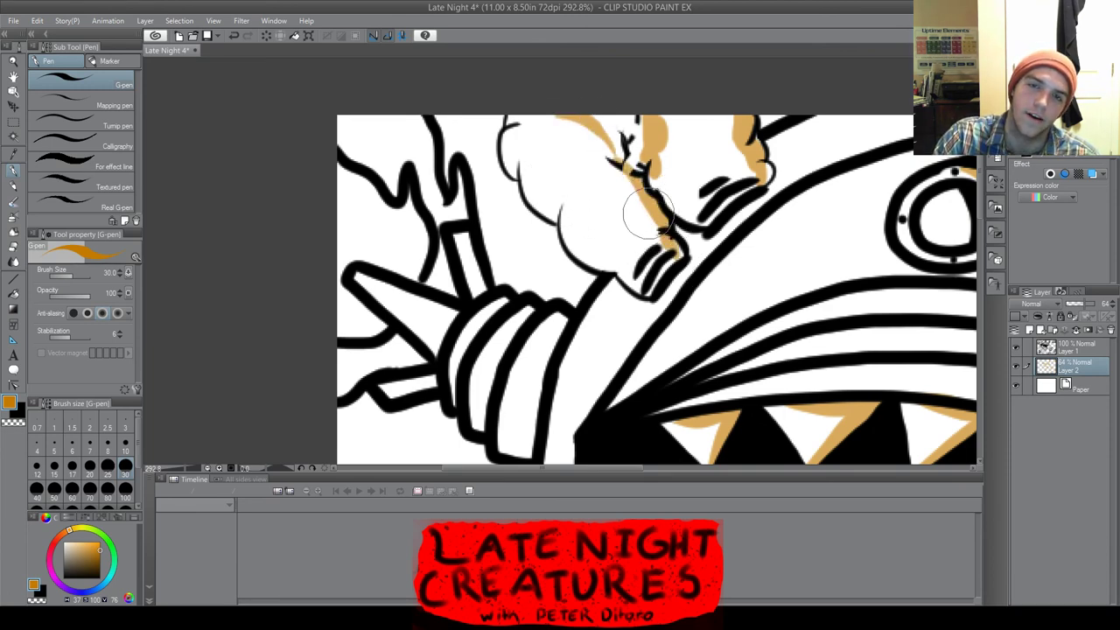
Shade the bandage wraps on the monster's arm in orange, plus the bases of the spikes emerging from them
scroll(697, 278, down, 2)
scroll(698, 277, down, 5)
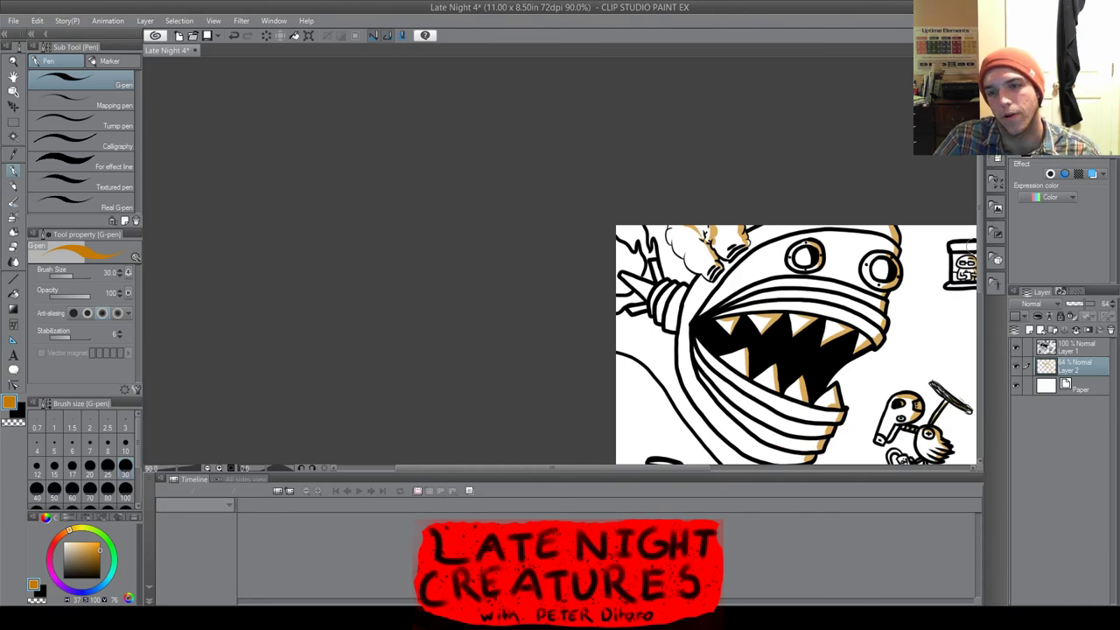
scroll(751, 223, up, 5)
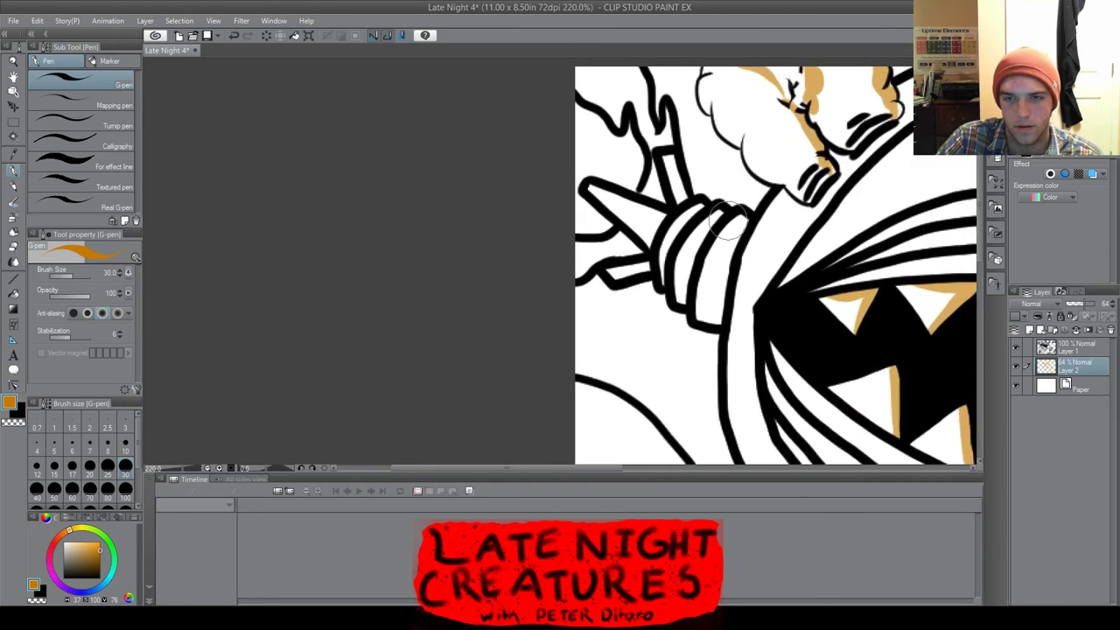
drag(751, 223, 722, 343)
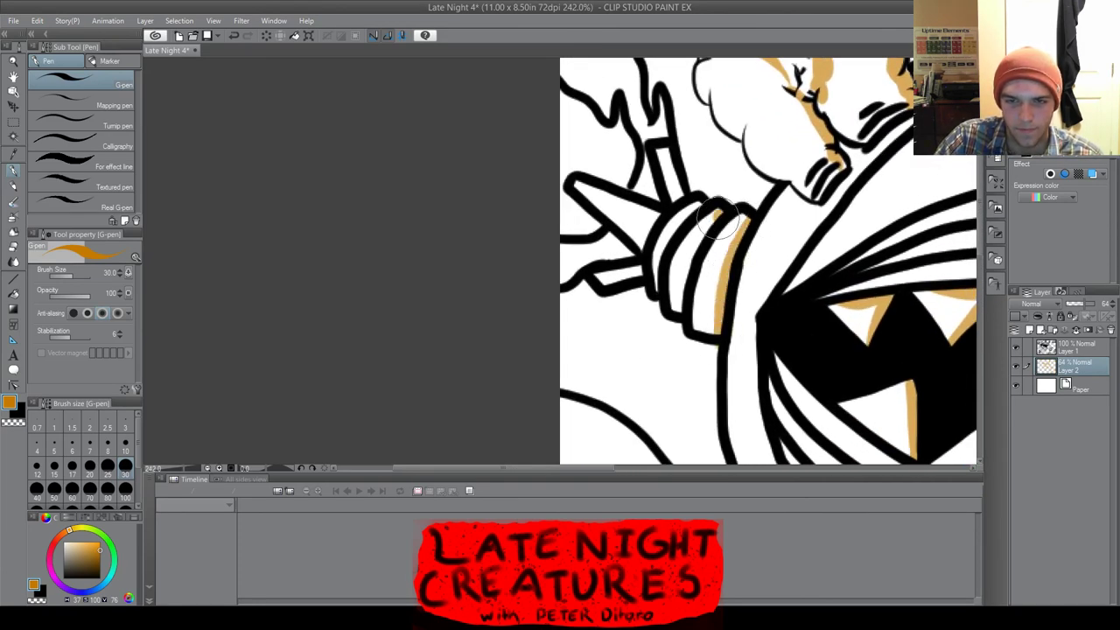
drag(718, 219, 681, 315)
mouse_move(700, 207)
mouse_down()
mouse_move(670, 238)
mouse_move(650, 298)
mouse_up()
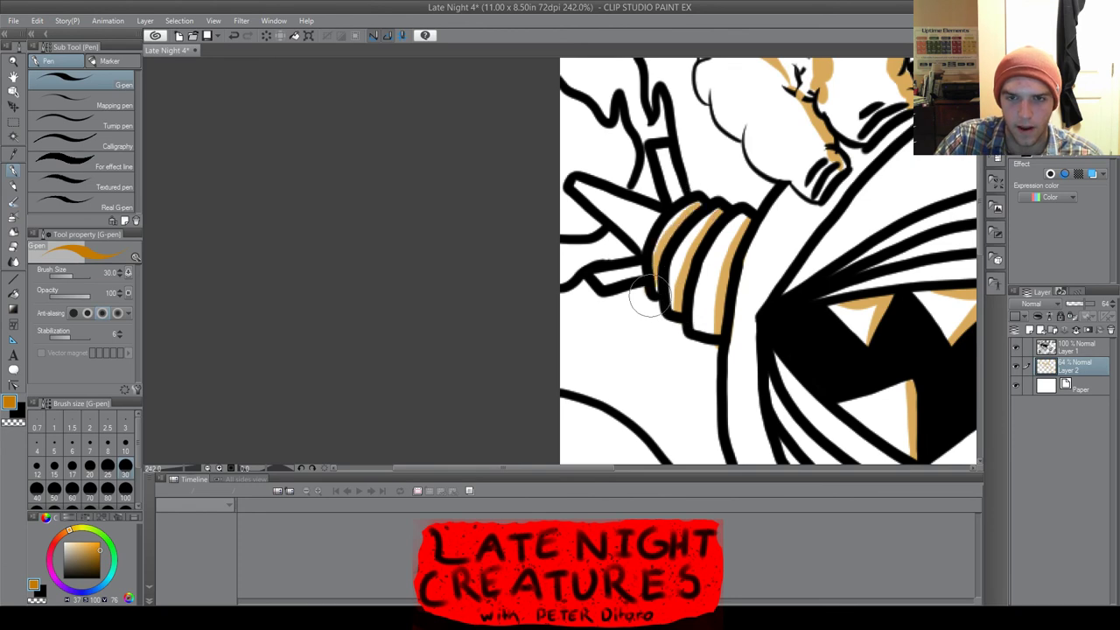
scroll(639, 192, up, 3)
drag(670, 224, 646, 289)
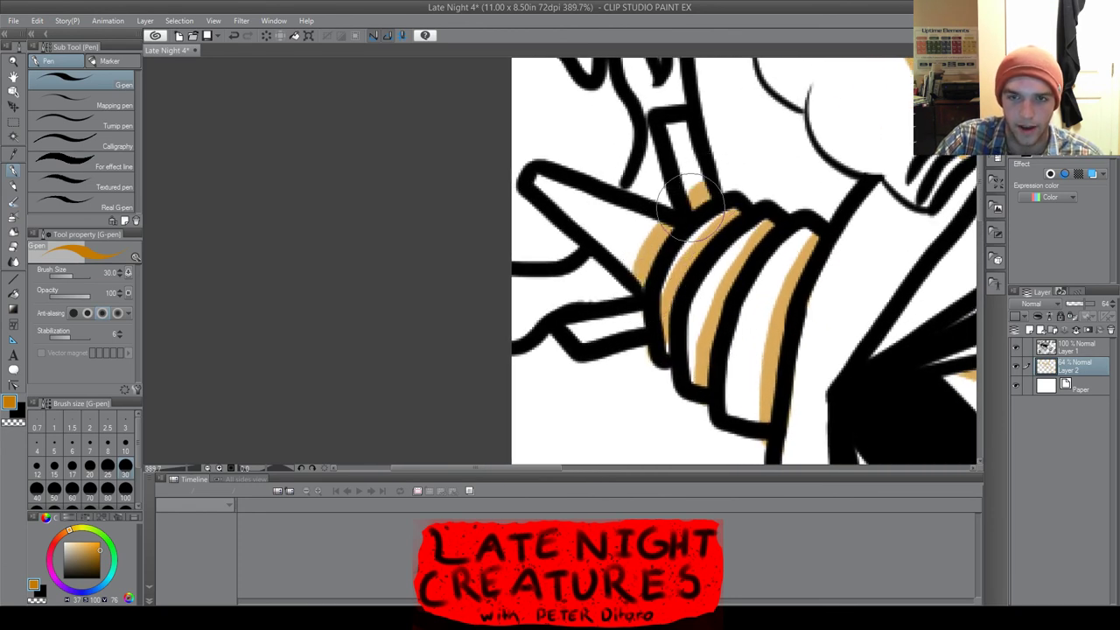
scroll(659, 222, down, 2)
scroll(658, 223, down, 8)
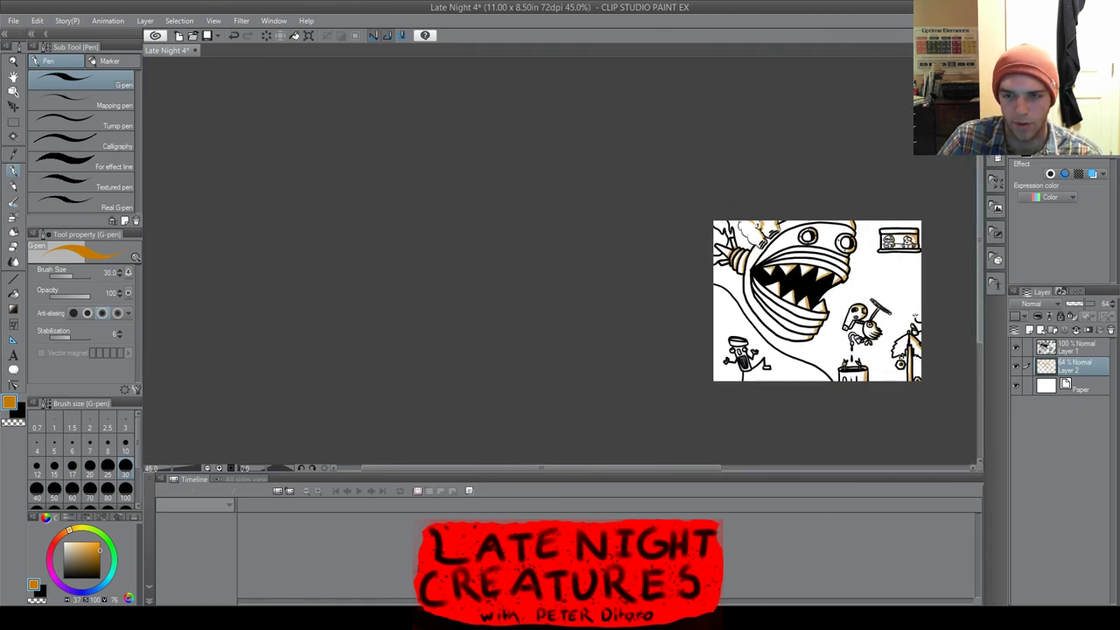
Shade the right side of the wagon-hatted character's hat and body in orange
scroll(573, 248, up, 7)
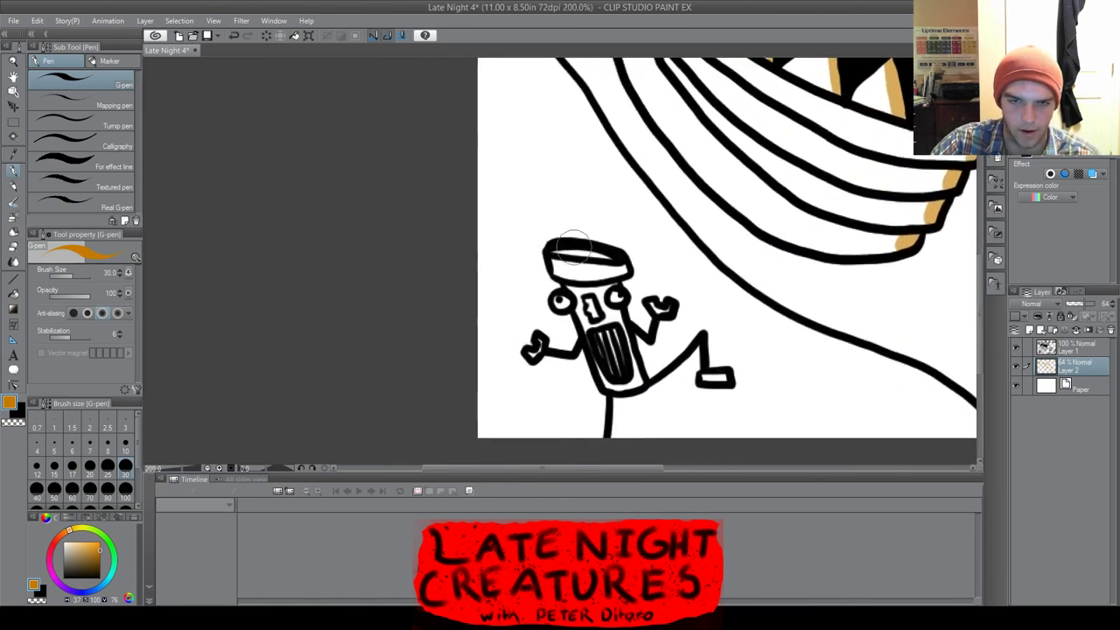
scroll(573, 248, up, 3)
drag(585, 267, 631, 273)
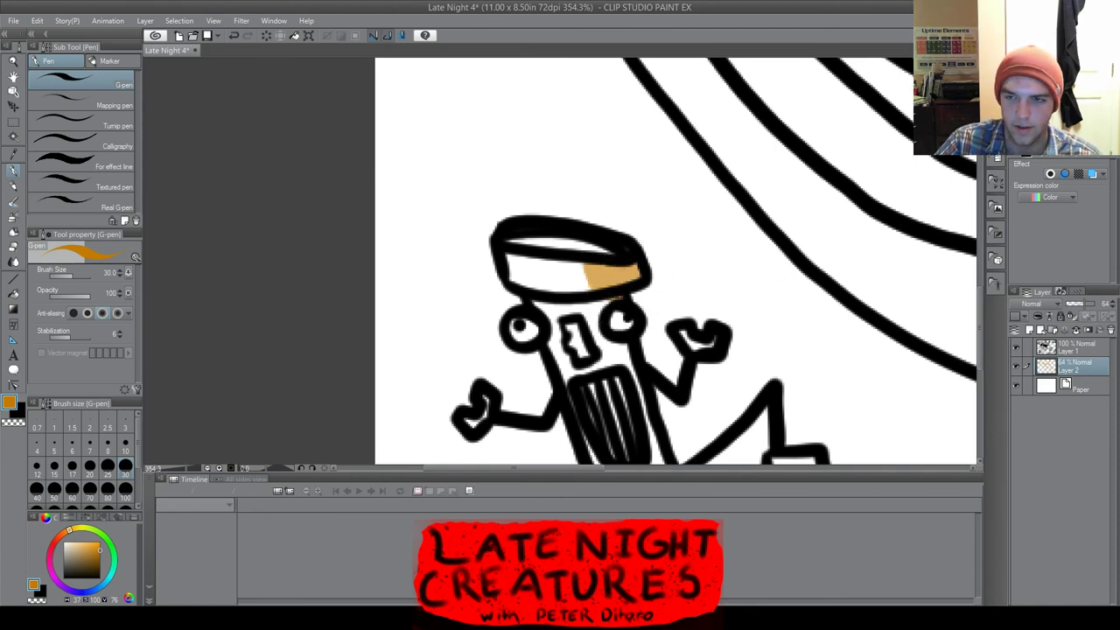
scroll(963, 338, down, 3)
drag(617, 207, 665, 338)
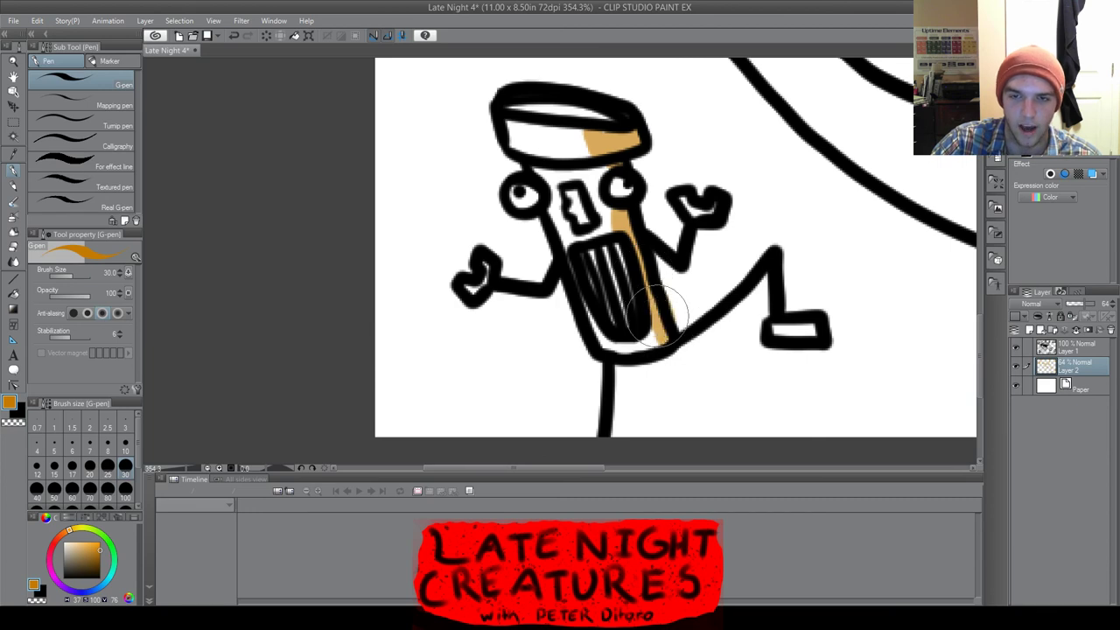
Shade parts of the wagon-hatted character's two hands and the right half of its raised foot in orange
scroll(718, 200, up, 3)
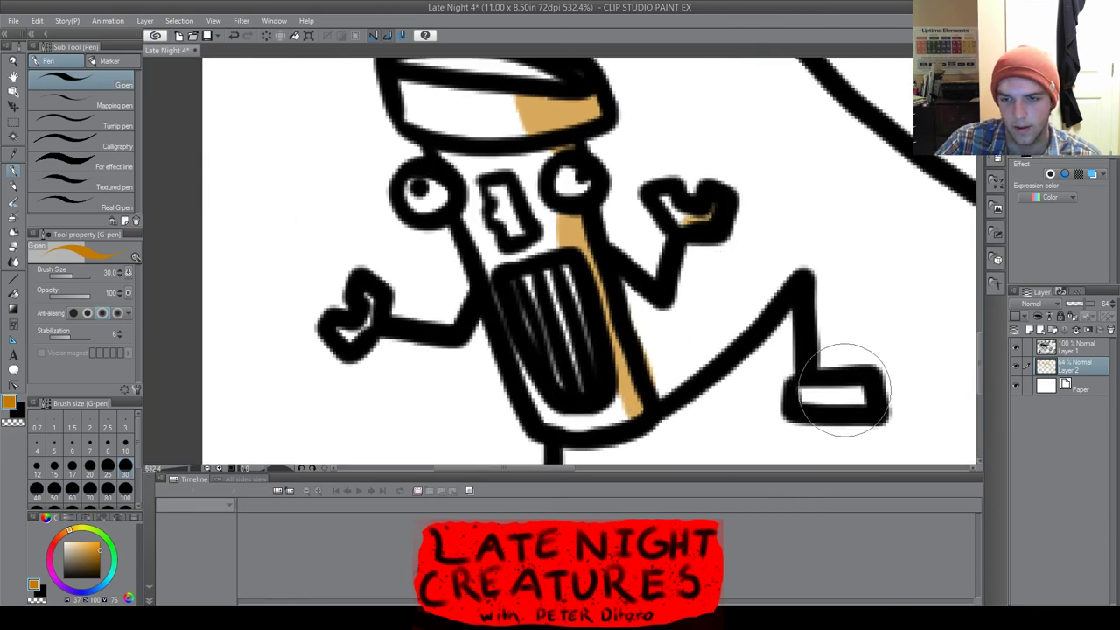
drag(845, 388, 850, 394)
scroll(950, 288, down, 3)
scroll(811, 298, down, 1)
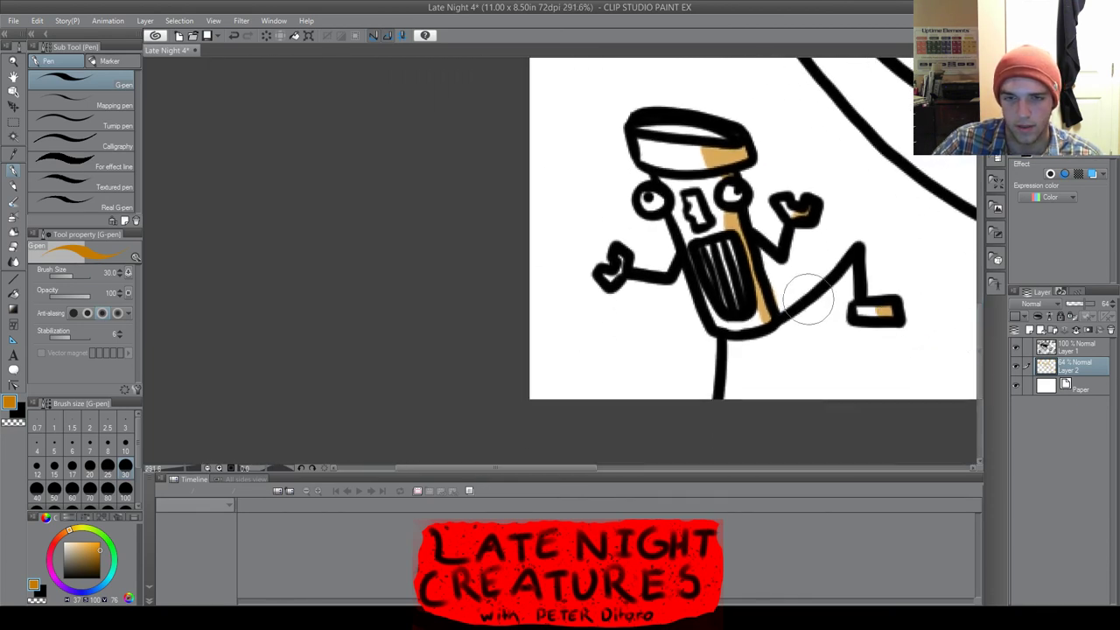
scroll(654, 277, up, 3)
drag(589, 235, 596, 263)
scroll(611, 255, down, 1)
scroll(945, 295, down, 2)
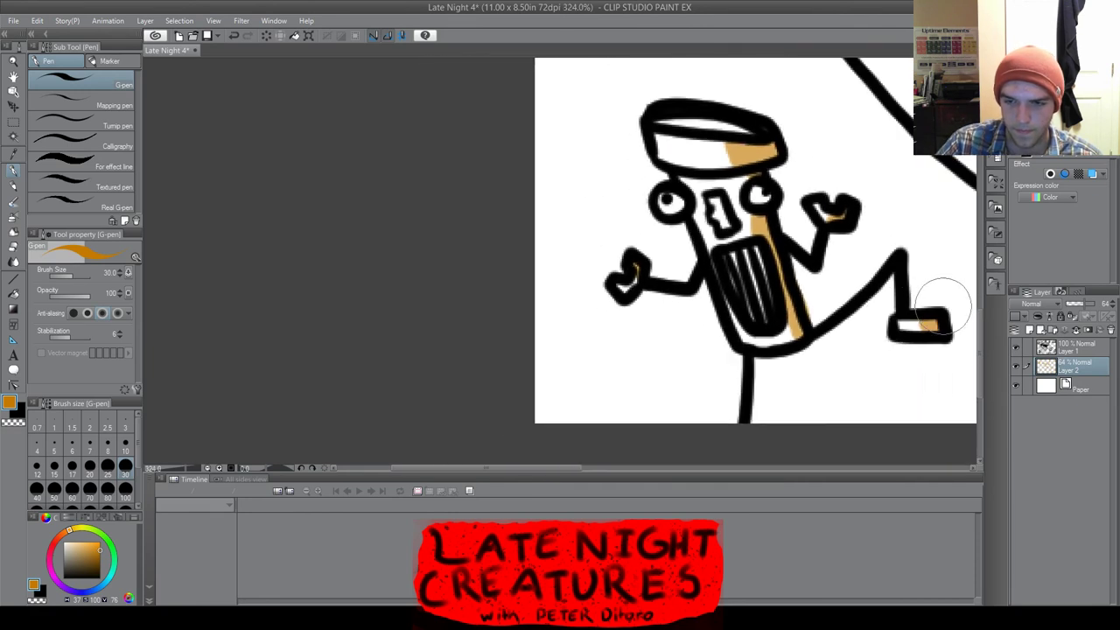
Shade the right side of the wagon-hatted character's nose and right eye in orange
scroll(774, 185, up, 3)
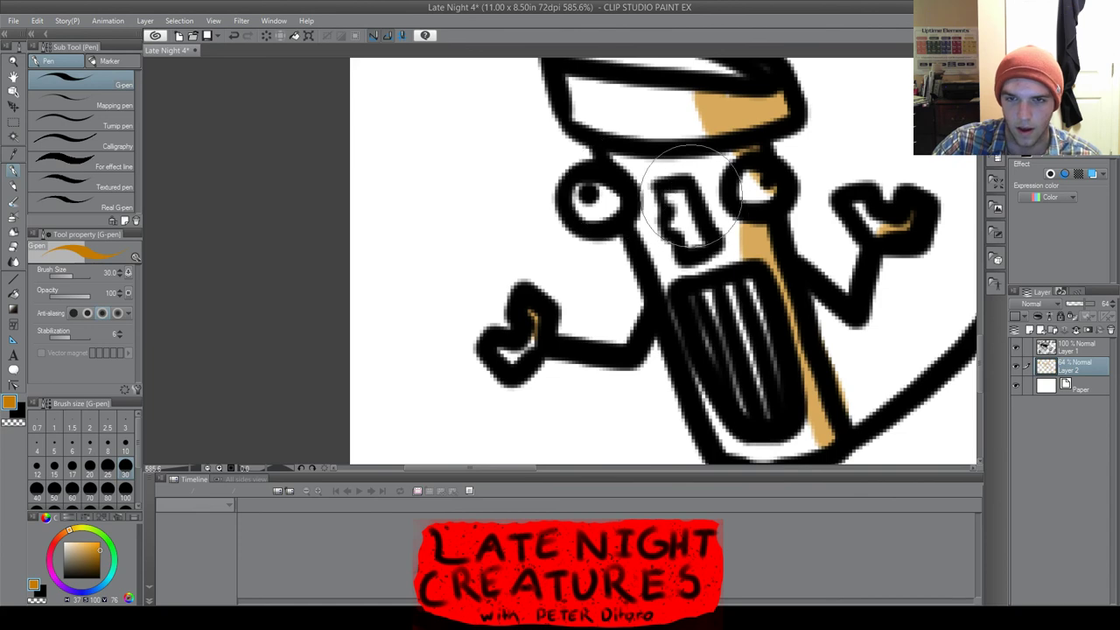
drag(683, 198, 699, 229)
scroll(704, 241, down, 3)
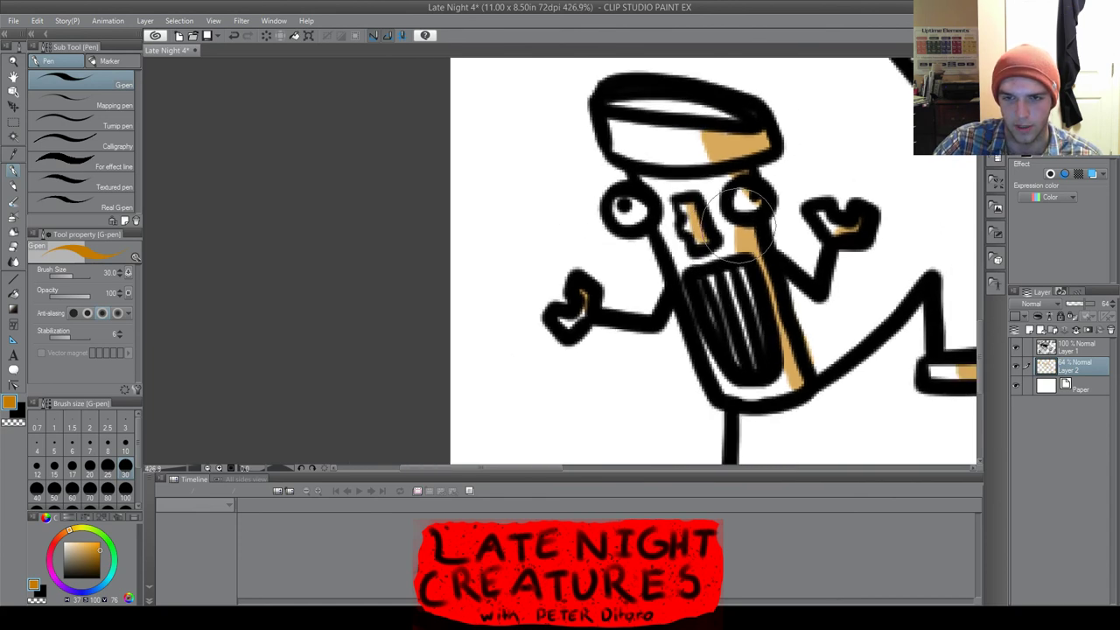
scroll(736, 201, up, 2)
scroll(787, 197, down, 5)
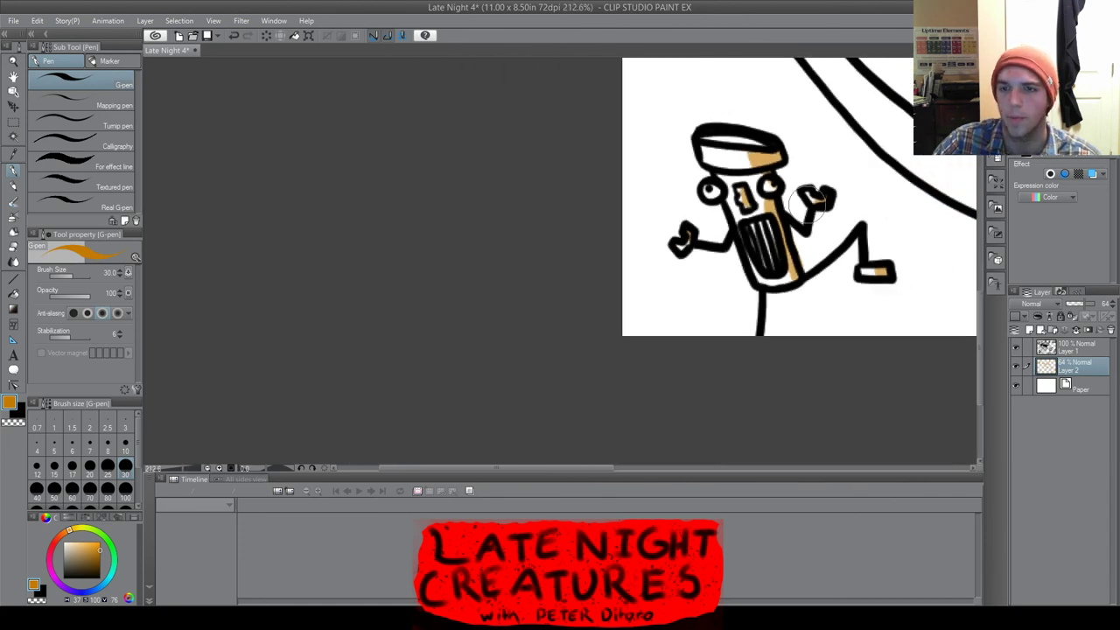
drag(647, 468, 726, 468)
scroll(747, 206, down, 4)
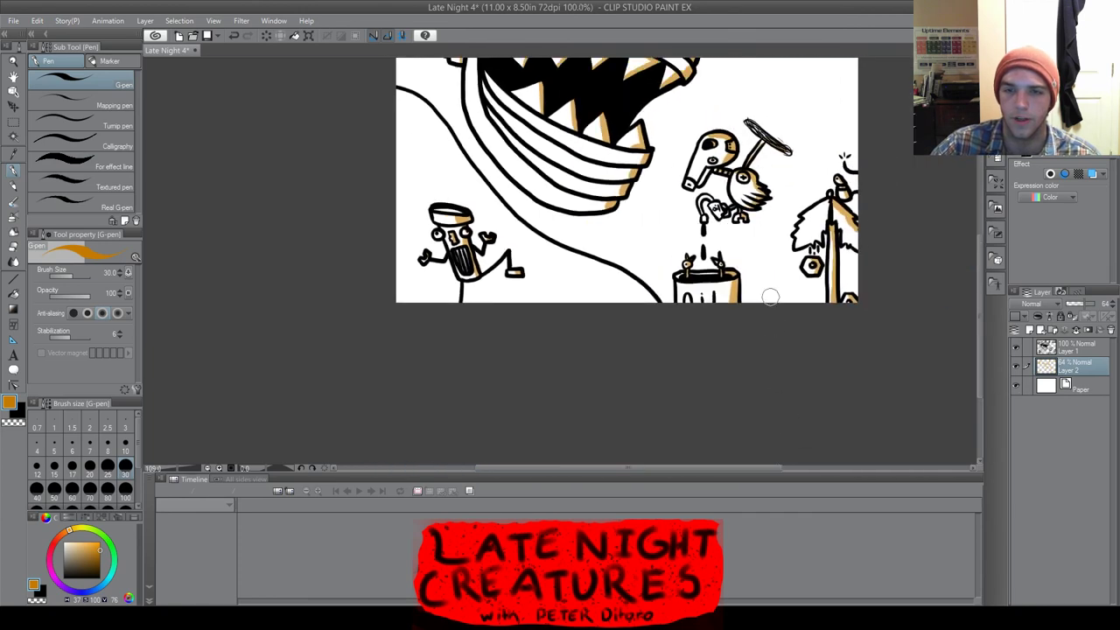
scroll(747, 207, up, 2)
scroll(746, 206, up, 1)
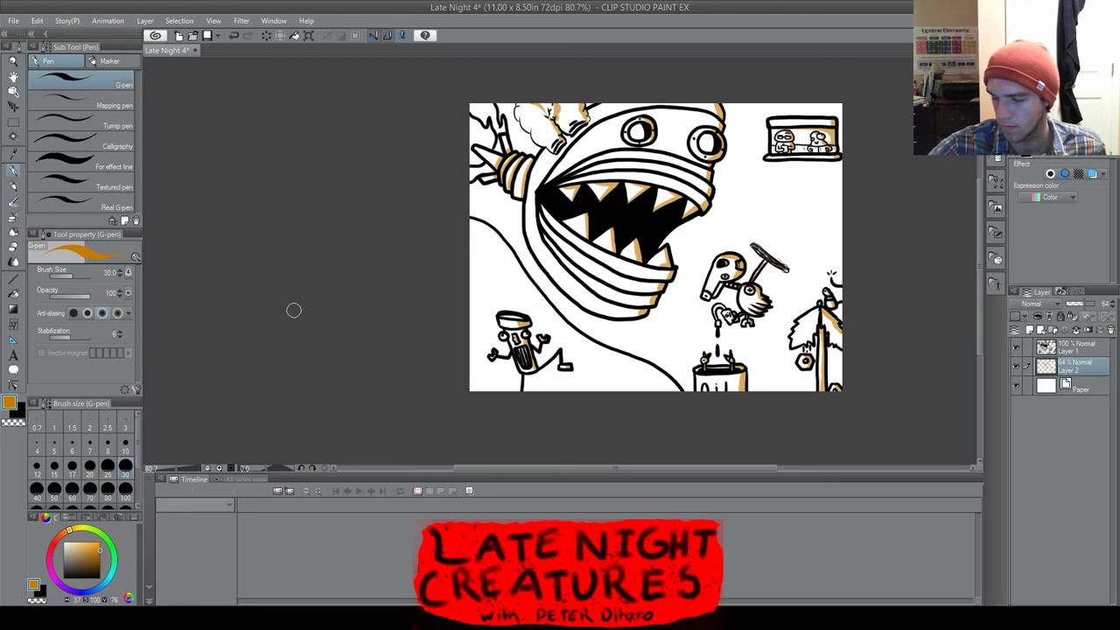
Extend the orange shading along the underside of the lowest bandage wrap on the monster's lower jaw
scroll(621, 325, up, 7)
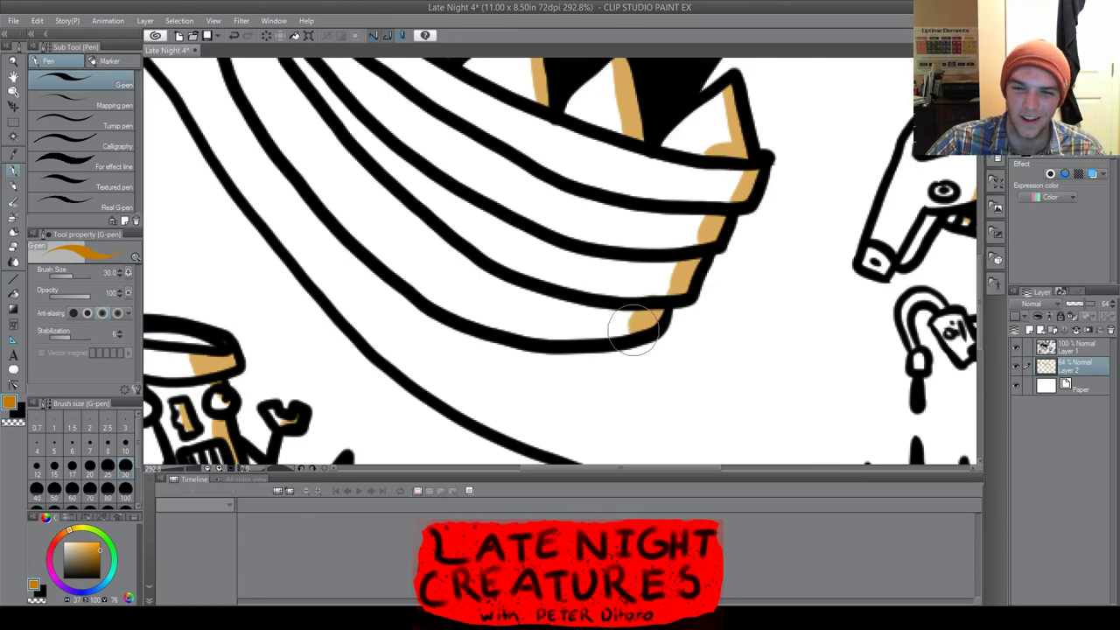
scroll(634, 329, down, 8)
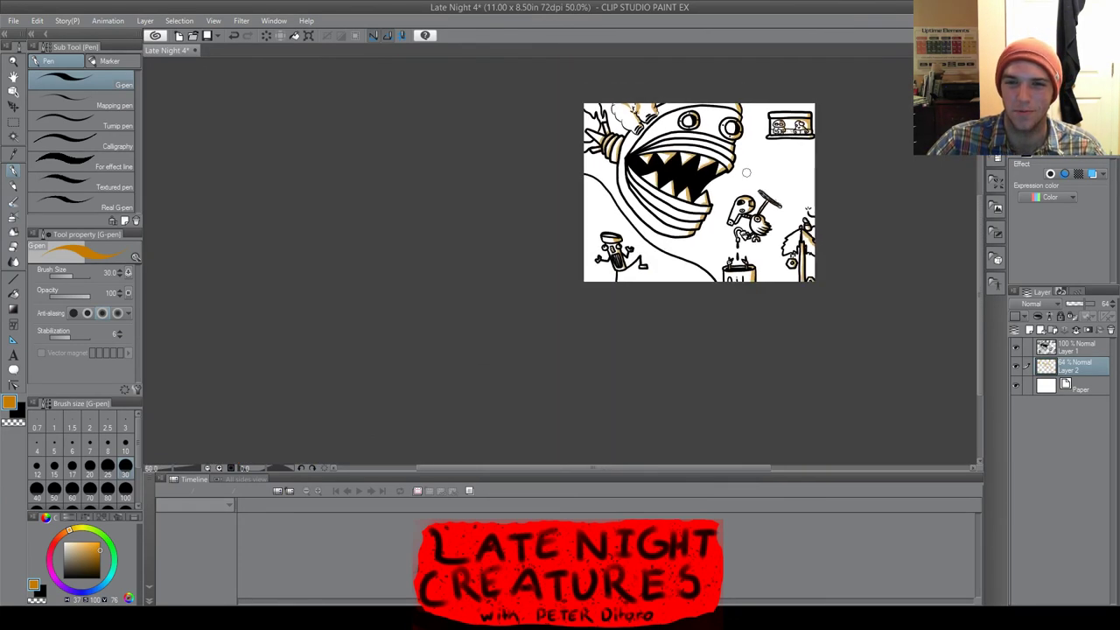
scroll(746, 172, up, 6)
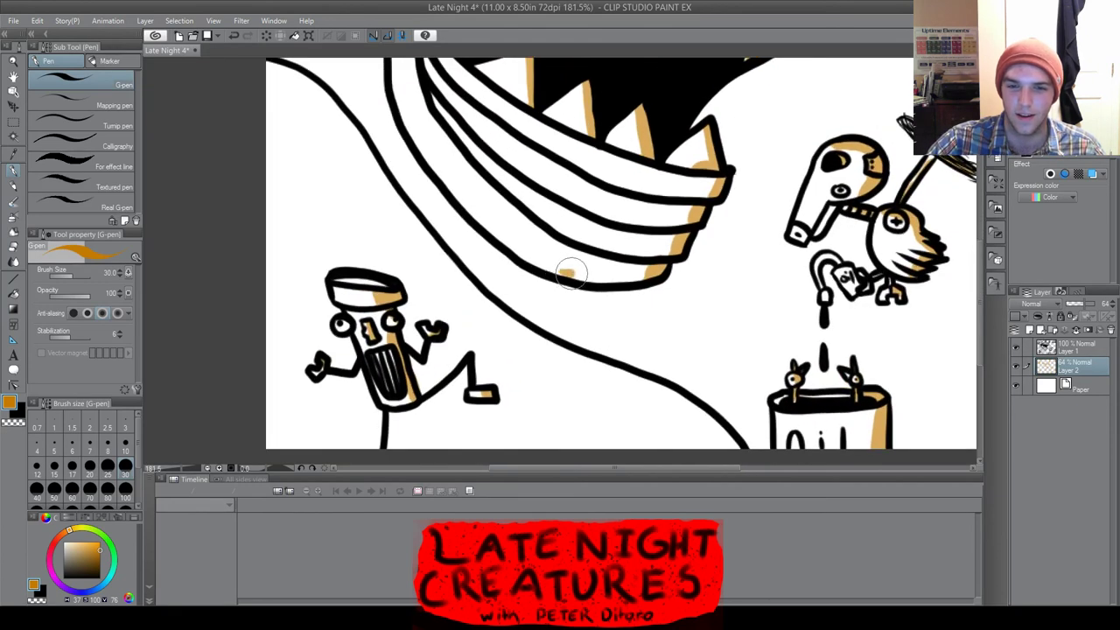
scroll(712, 250, down, 7)
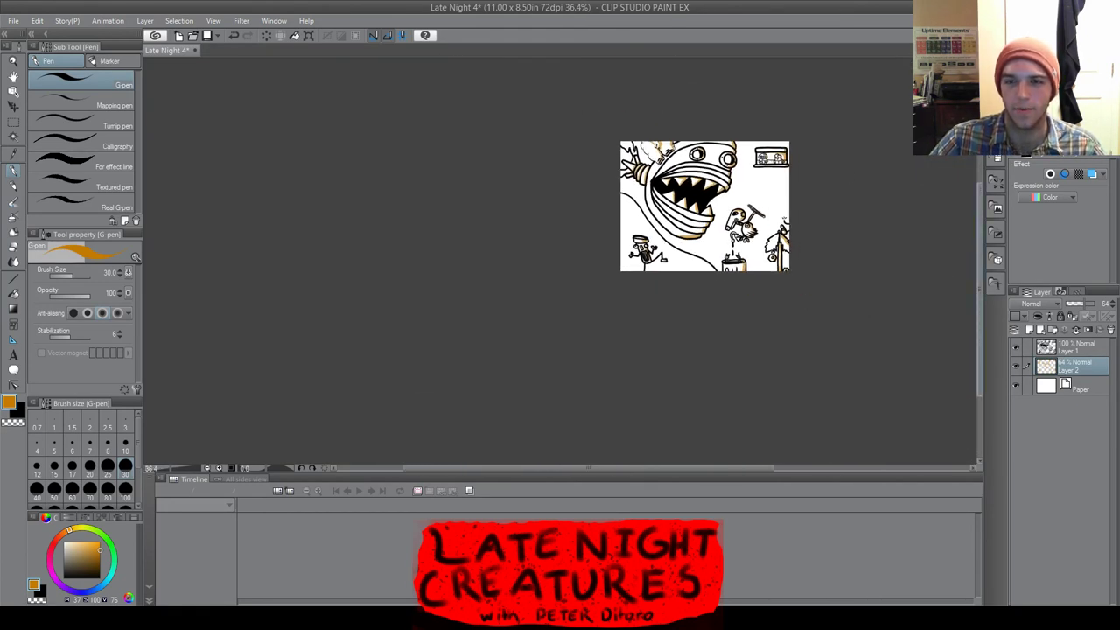
drag(979, 289, 978, 269)
drag(632, 469, 675, 468)
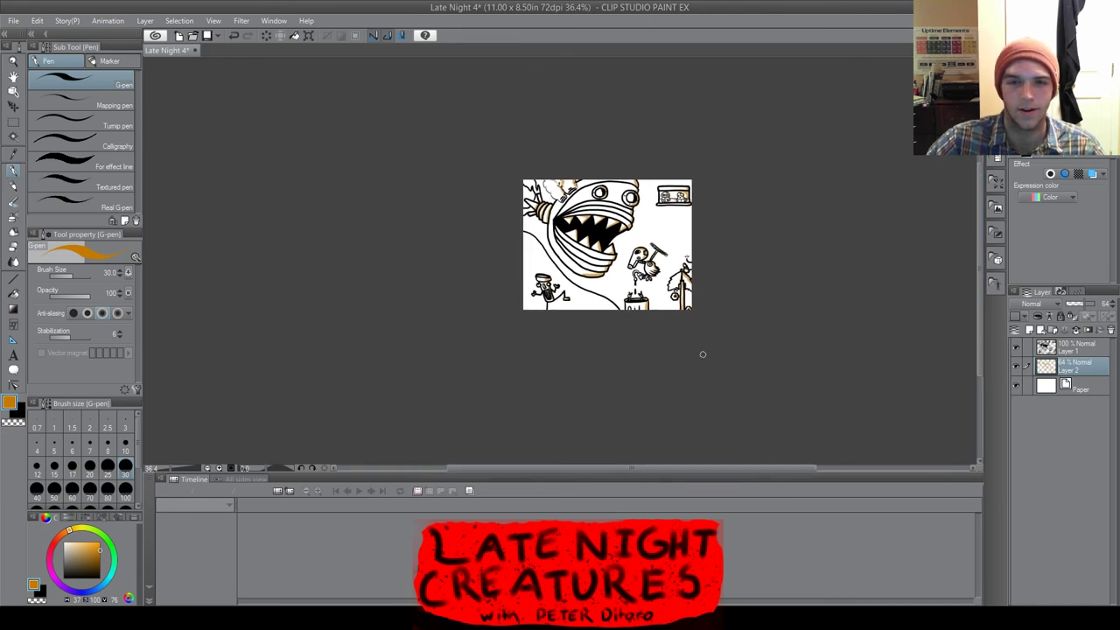
scroll(593, 206, up, 4)
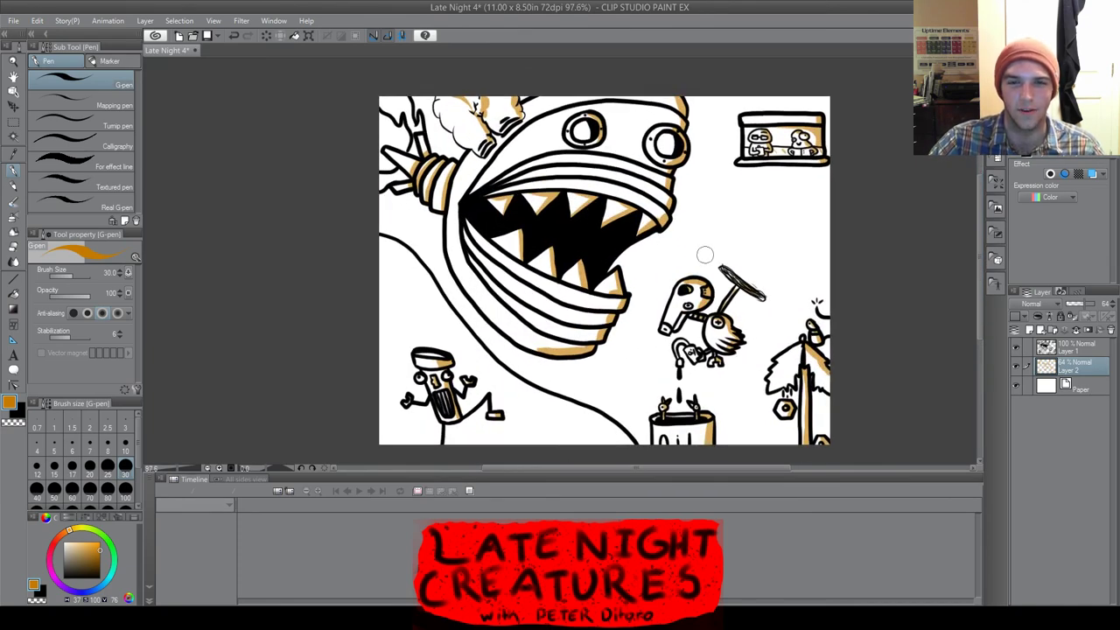